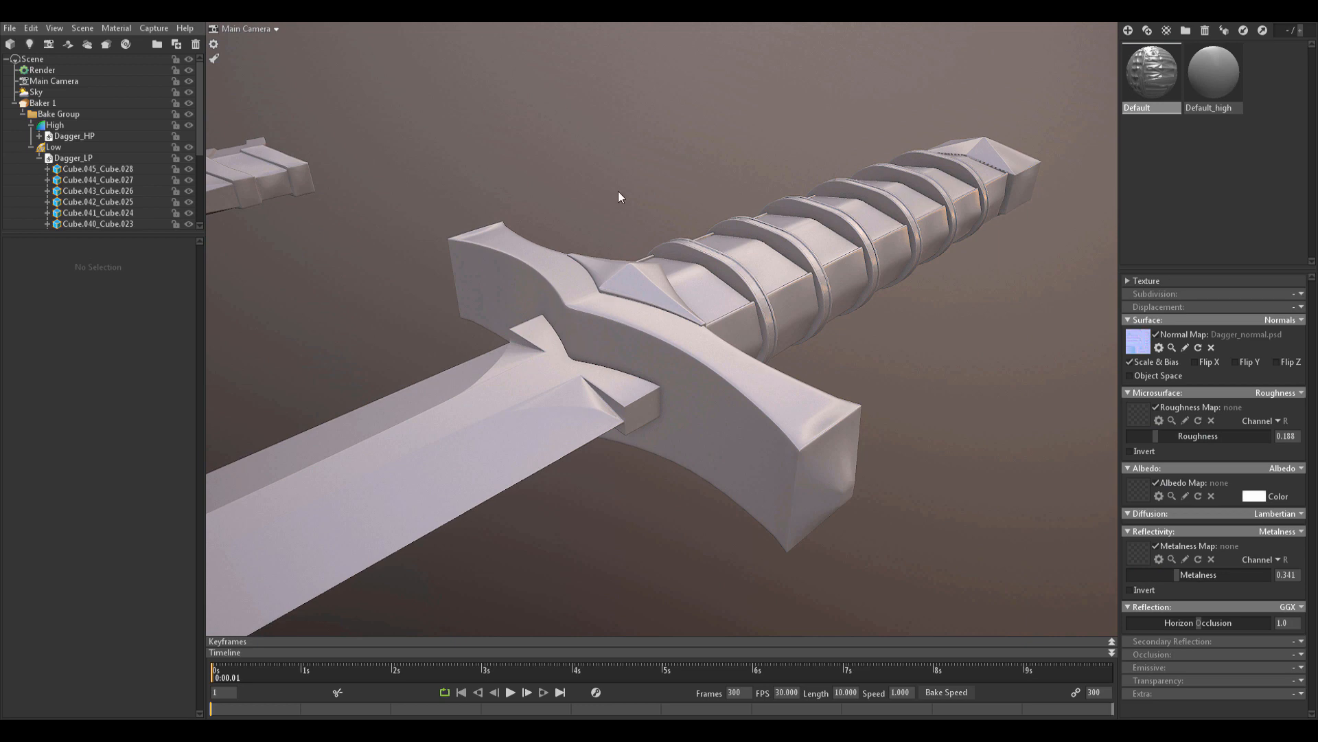
# Paint straight strokes along the blade fuller and its upper edge.
pyautogui.scroll(8, 694, 250)
pyautogui.scroll(-3, 690, 321)
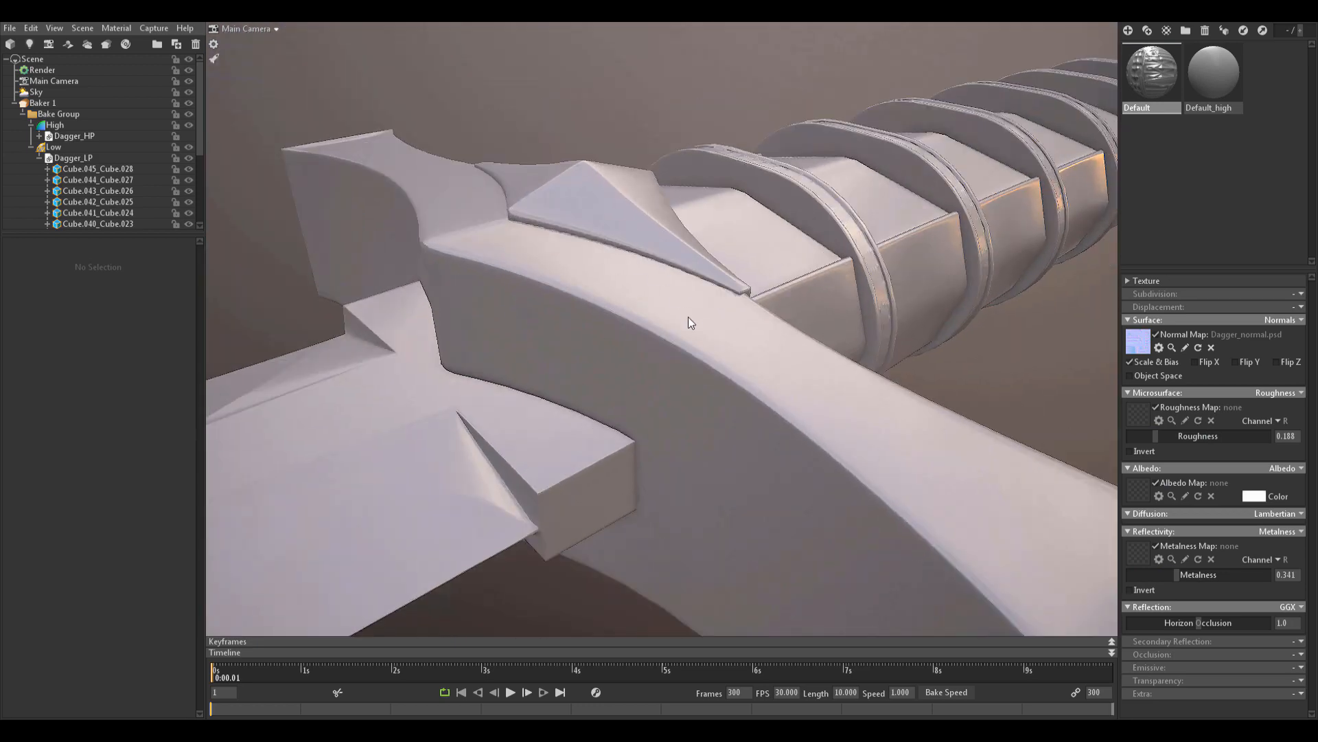
pyautogui.moveTo(689, 321)
pyautogui.mouseDown()
pyautogui.moveTo(624, 288)
pyautogui.moveTo(715, 341)
pyautogui.moveTo(991, 310)
pyautogui.moveTo(1042, 108)
pyautogui.mouseUp()
pyautogui.moveTo(638, 528); pyautogui.dragTo(644, 340)
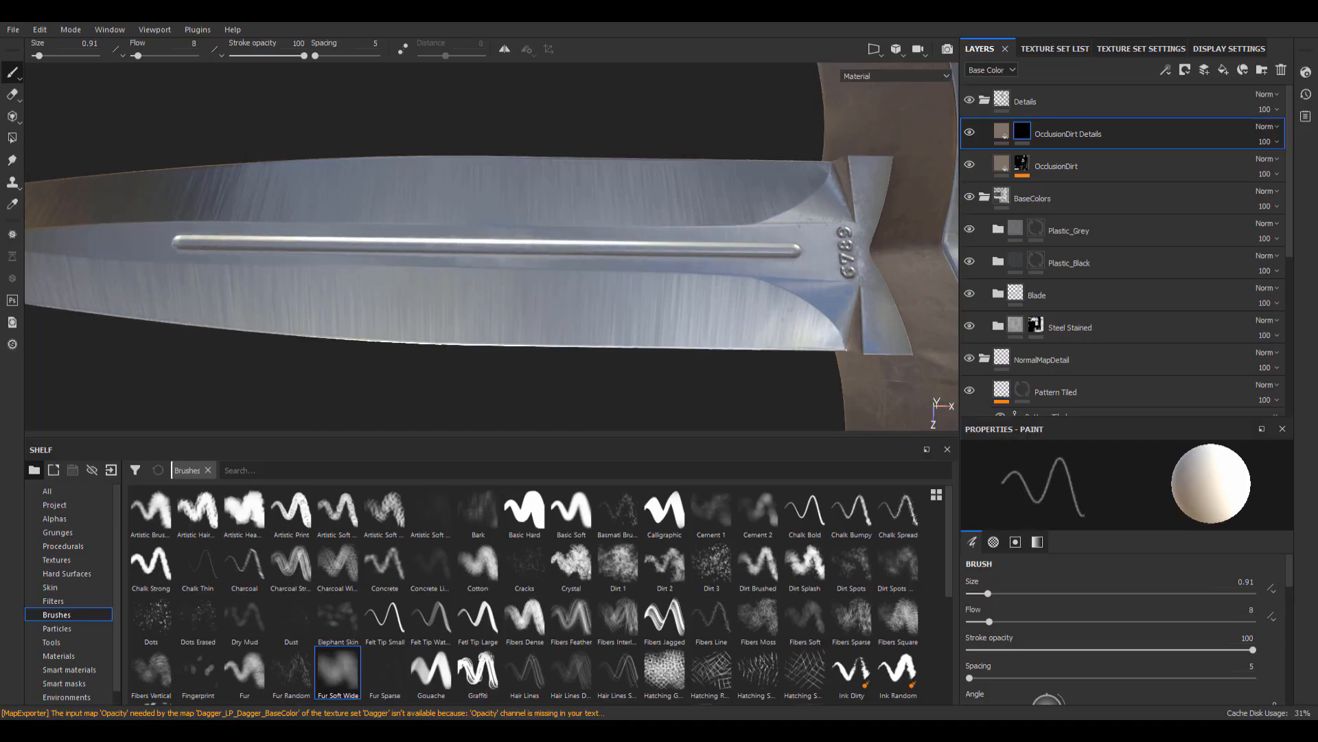
pyautogui.keyDown('shift'); pyautogui.click(876, 312); pyautogui.keyUp('shift')
pyautogui.moveTo(845, 302)
pyautogui.keyDown('alt'); pyautogui.mouseDown()
pyautogui.moveTo(812, 197)
pyautogui.moveTo(827, 278)
pyautogui.moveTo(758, 286)
pyautogui.moveTo(547, 219)
pyautogui.mouseUp(); pyautogui.keyUp('alt')
pyautogui.click(839, 285)
pyautogui.keyDown('shift'); pyautogui.click(115, 248); pyautogui.keyUp('shift')
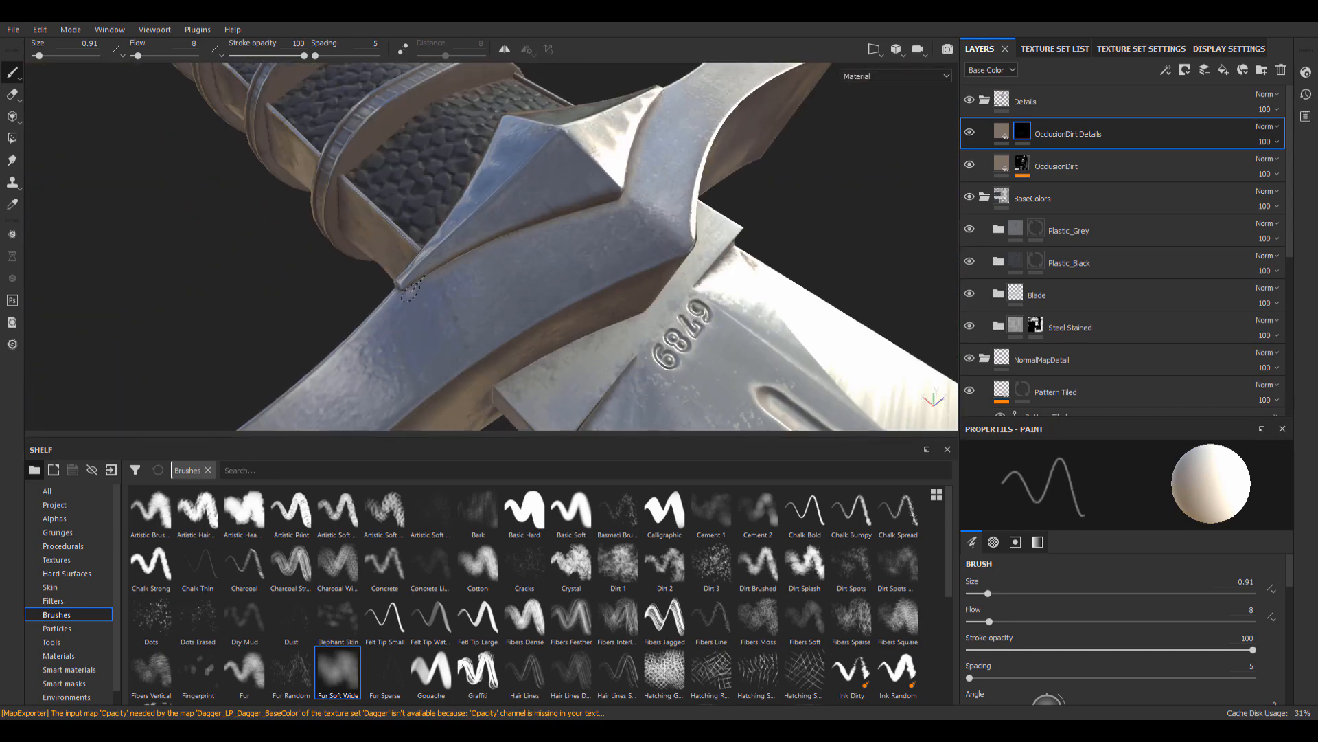
# Select the layer masks and lower the Edges fill's Height slider.
pyautogui.keyDown('alt'); pyautogui.moveTo(550, 291); pyautogui.dragTo(344, 227); pyautogui.keyUp('alt')
pyautogui.click(1023, 165)
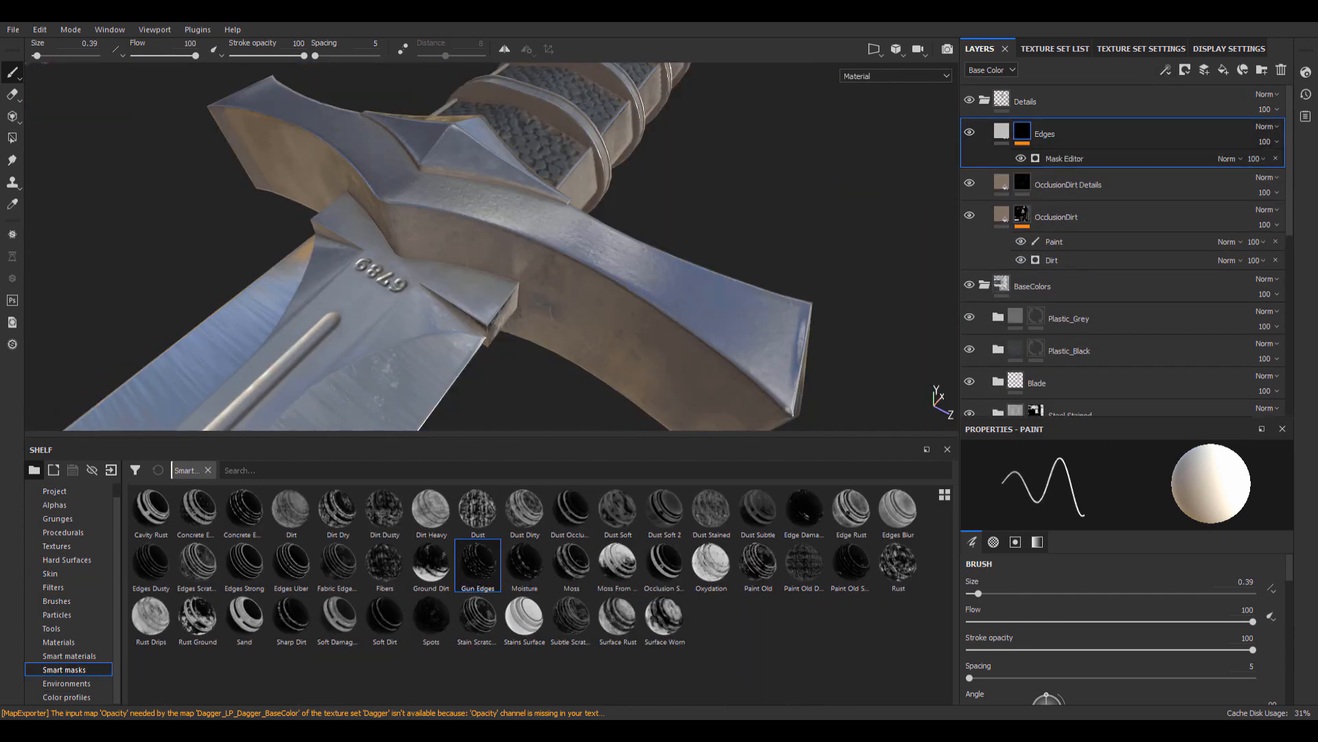
pyautogui.keyDown('alt'); pyautogui.moveTo(618, 227); pyautogui.dragTo(677, 236); pyautogui.keyUp('alt')
pyautogui.scroll(5, 696, 303)
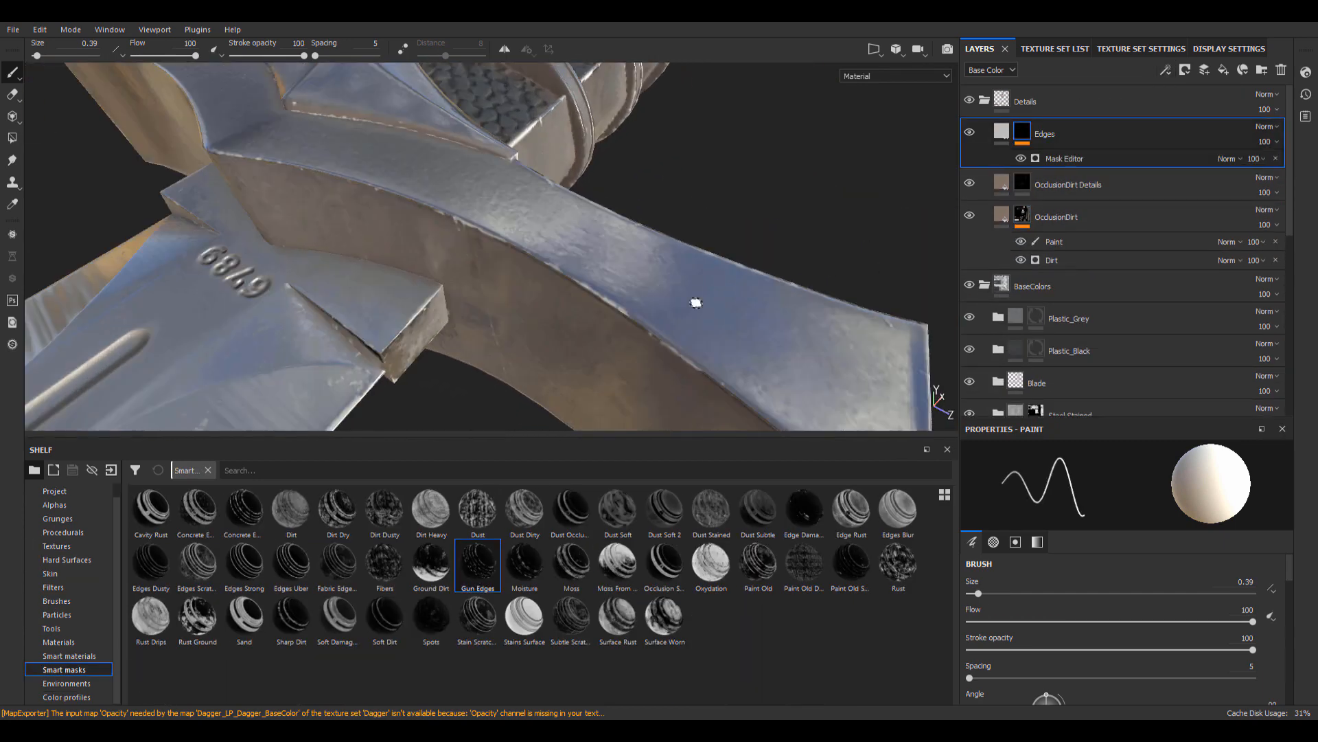
pyautogui.scroll(2, 696, 303)
pyautogui.click(1001, 131)
pyautogui.scroll(-6, 1116, 590)
pyautogui.moveTo(1116, 598)
pyautogui.mouseDown()
pyautogui.moveTo(1101, 602)
pyautogui.moveTo(1114, 600)
pyautogui.mouseUp()
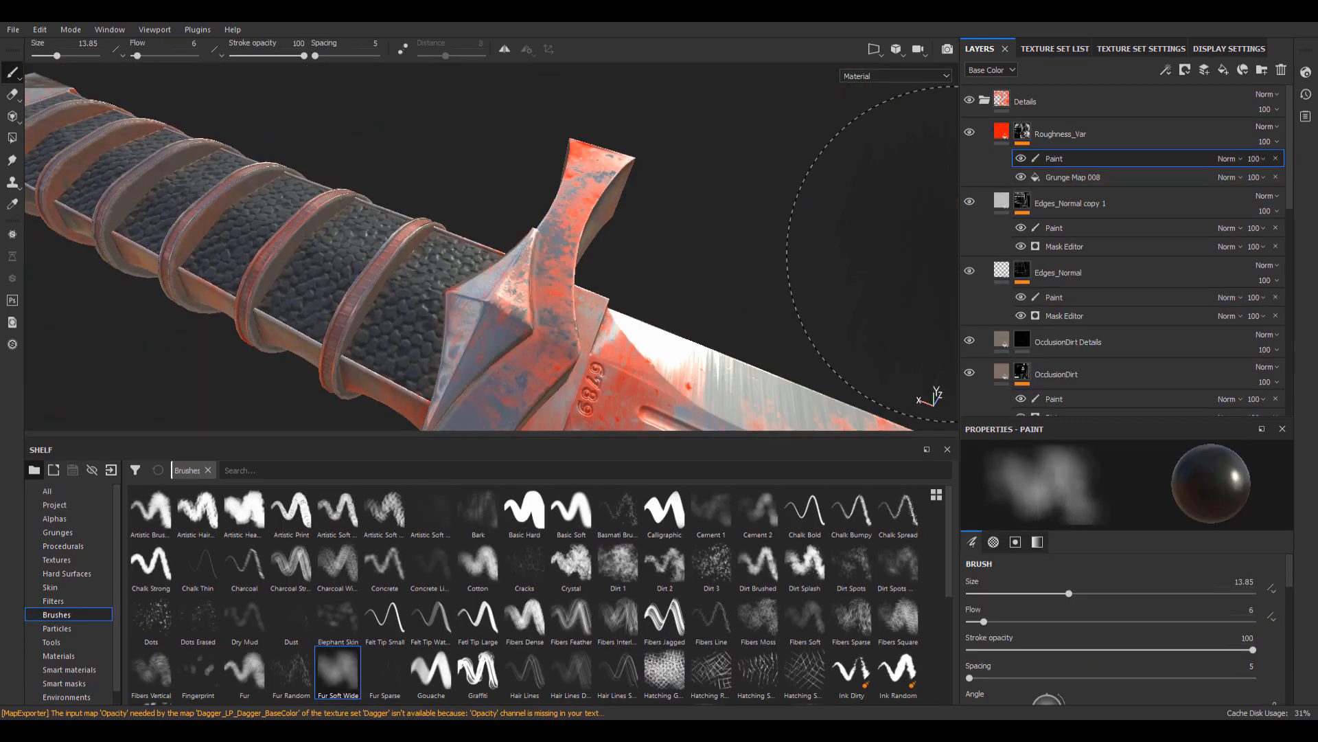
pyautogui.moveTo(412, 137)
pyautogui.keyDown('alt'); pyautogui.mouseDown()
pyautogui.moveTo(374, 125)
pyautogui.moveTo(433, 171)
pyautogui.moveTo(533, 149)
pyautogui.moveTo(596, 233)
pyautogui.moveTo(588, 279)
pyautogui.moveTo(672, 162)
pyautogui.moveTo(592, 285)
pyautogui.moveTo(758, 255)
pyautogui.moveTo(494, 269)
pyautogui.mouseUp(); pyautogui.keyUp('alt')
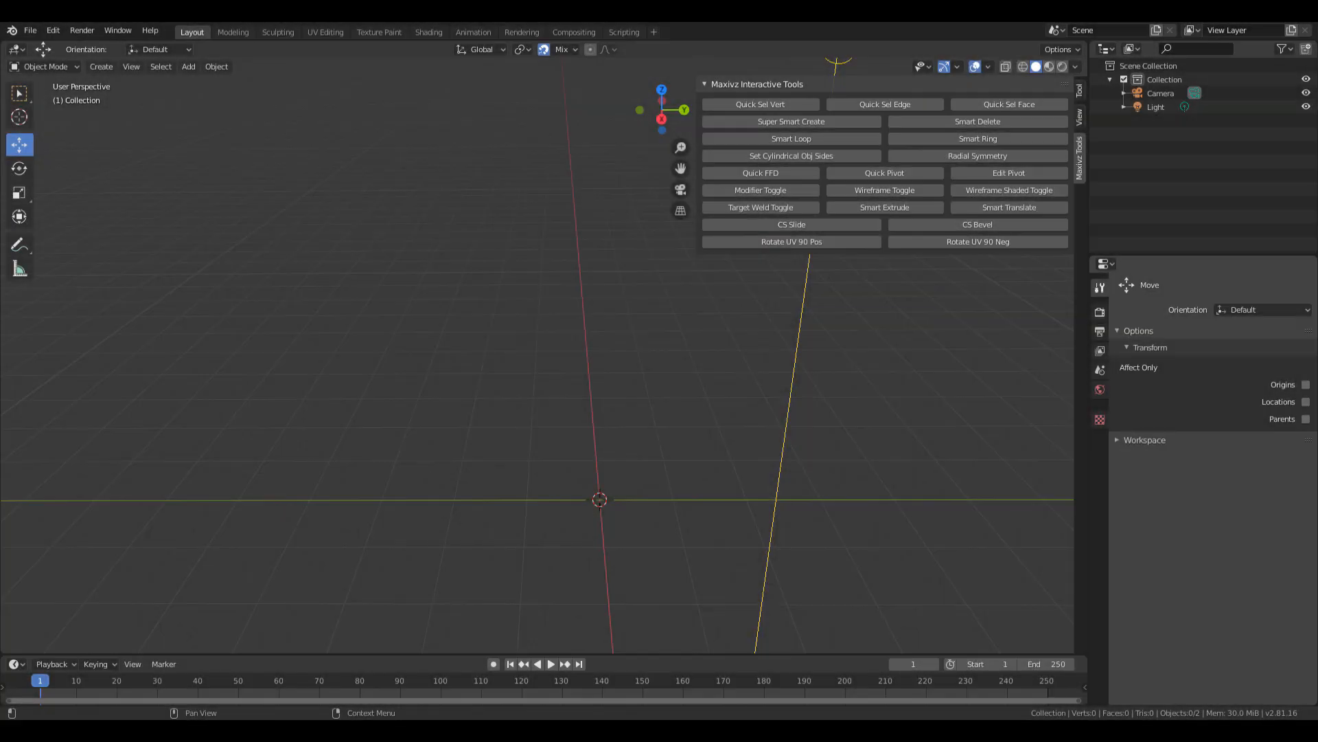
# Drag the dagger reference photo window in and maximize it over Blender.
pyautogui.moveTo(1317, 42); pyautogui.dragTo(649, 23)
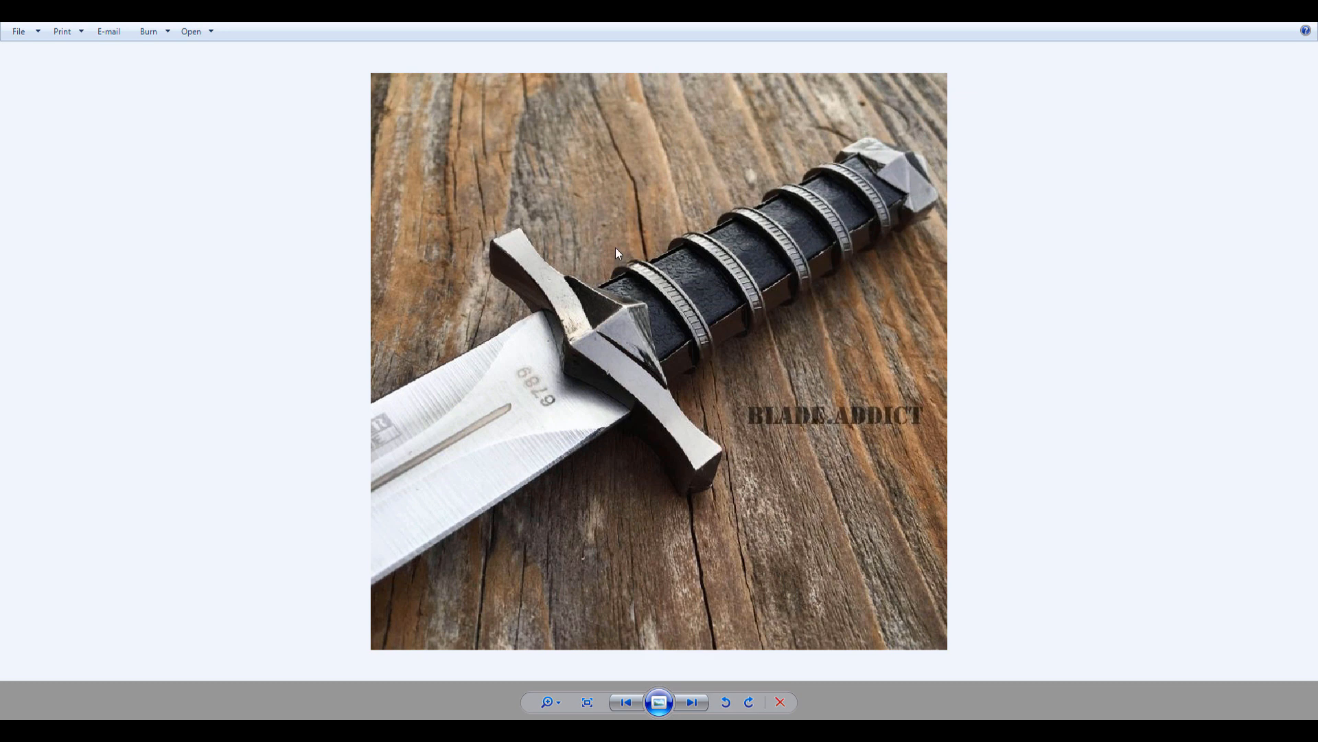
# Zoom and pan the dagger photo to inspect the crossguard closely.
pyautogui.scroll(1, 465, 179)
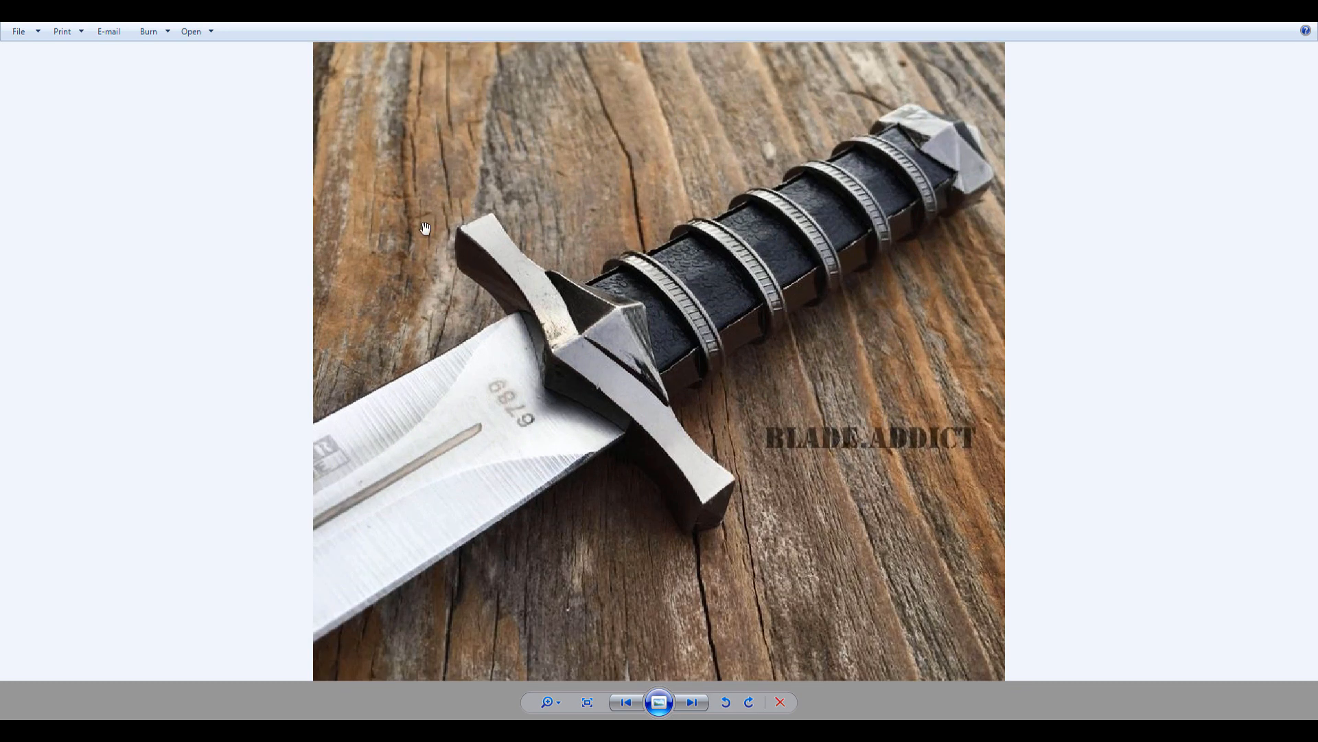
pyautogui.moveTo(741, 449); pyautogui.dragTo(770, 514)
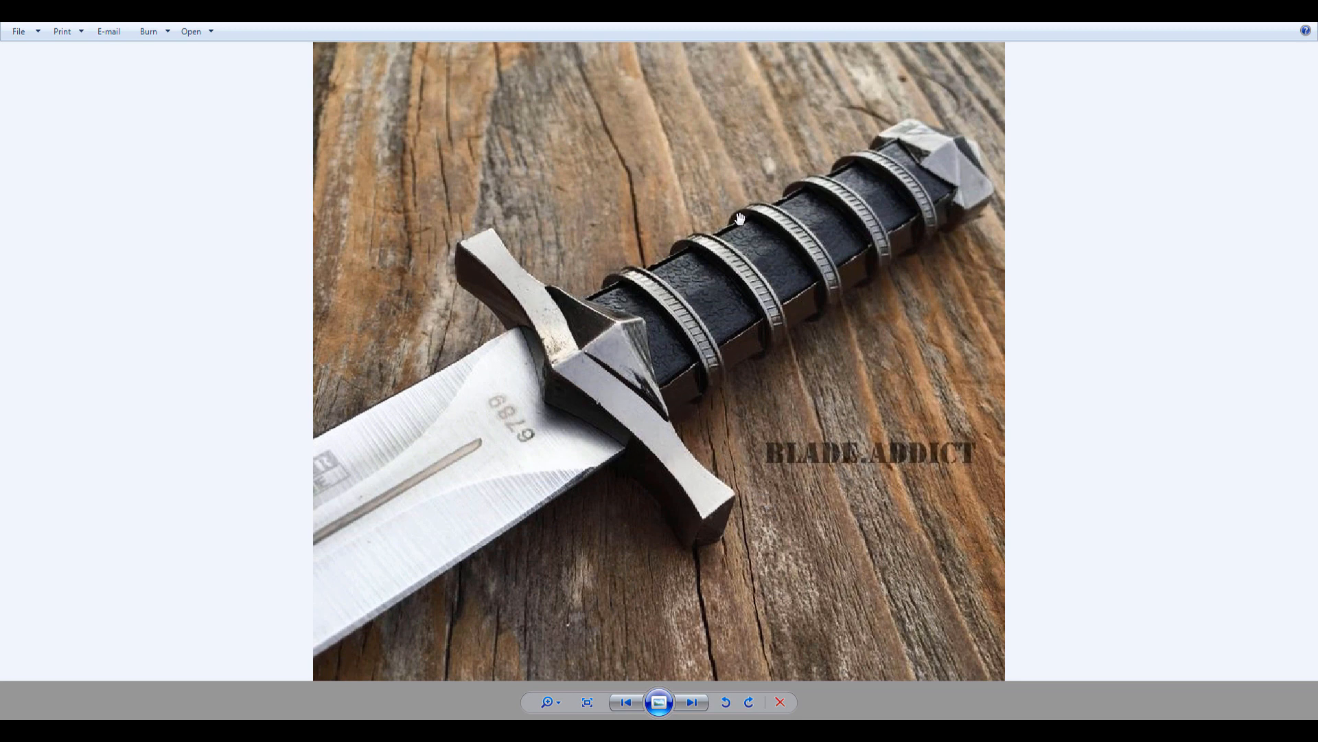
pyautogui.scroll(-2, 556, 410)
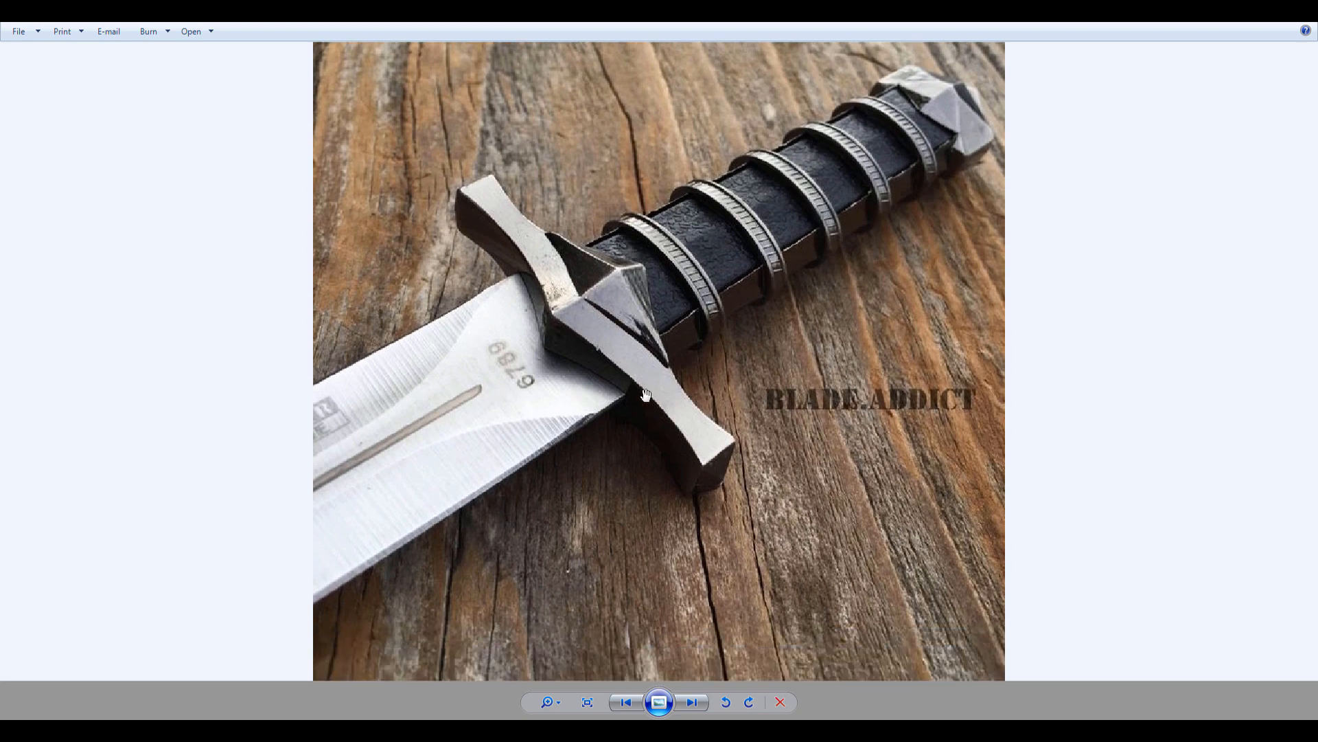
pyautogui.scroll(3, 548, 348)
pyautogui.moveTo(514, 389); pyautogui.dragTo(520, 439)
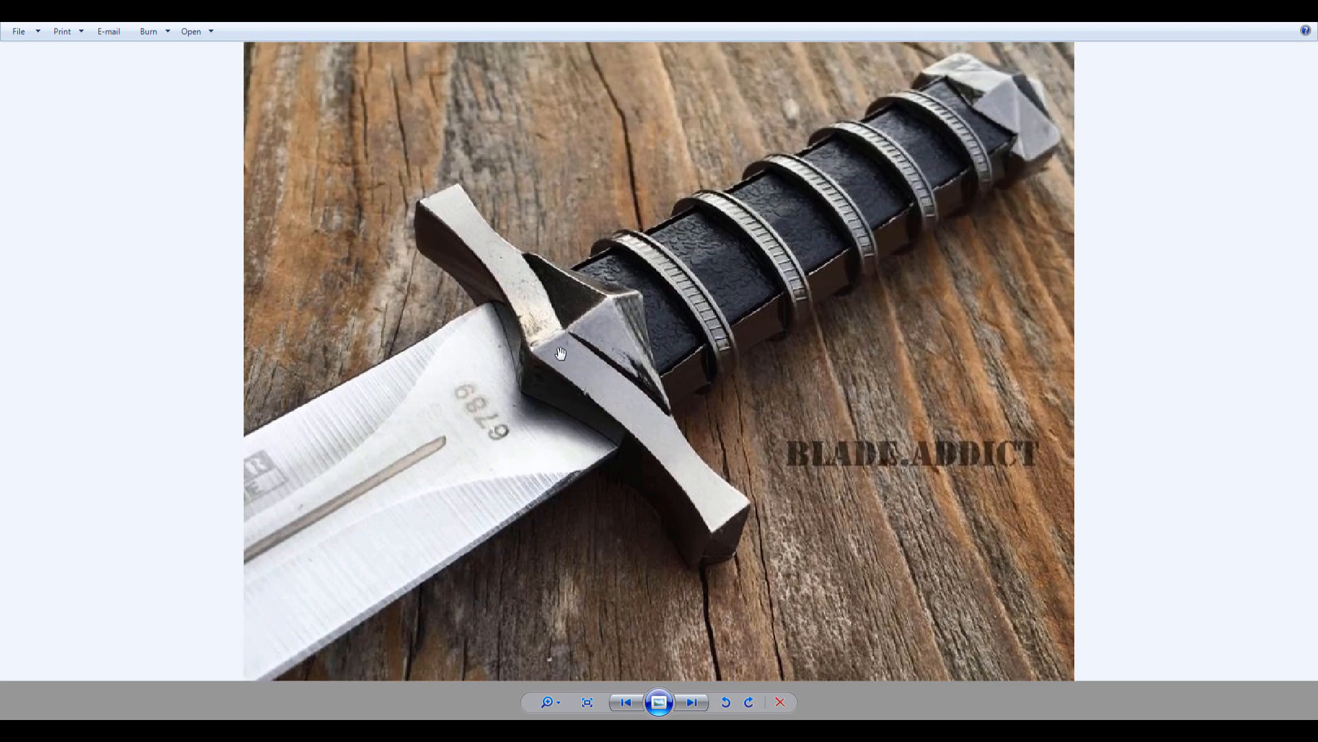
pyautogui.scroll(-2, 560, 289)
pyautogui.scroll(2, 560, 323)
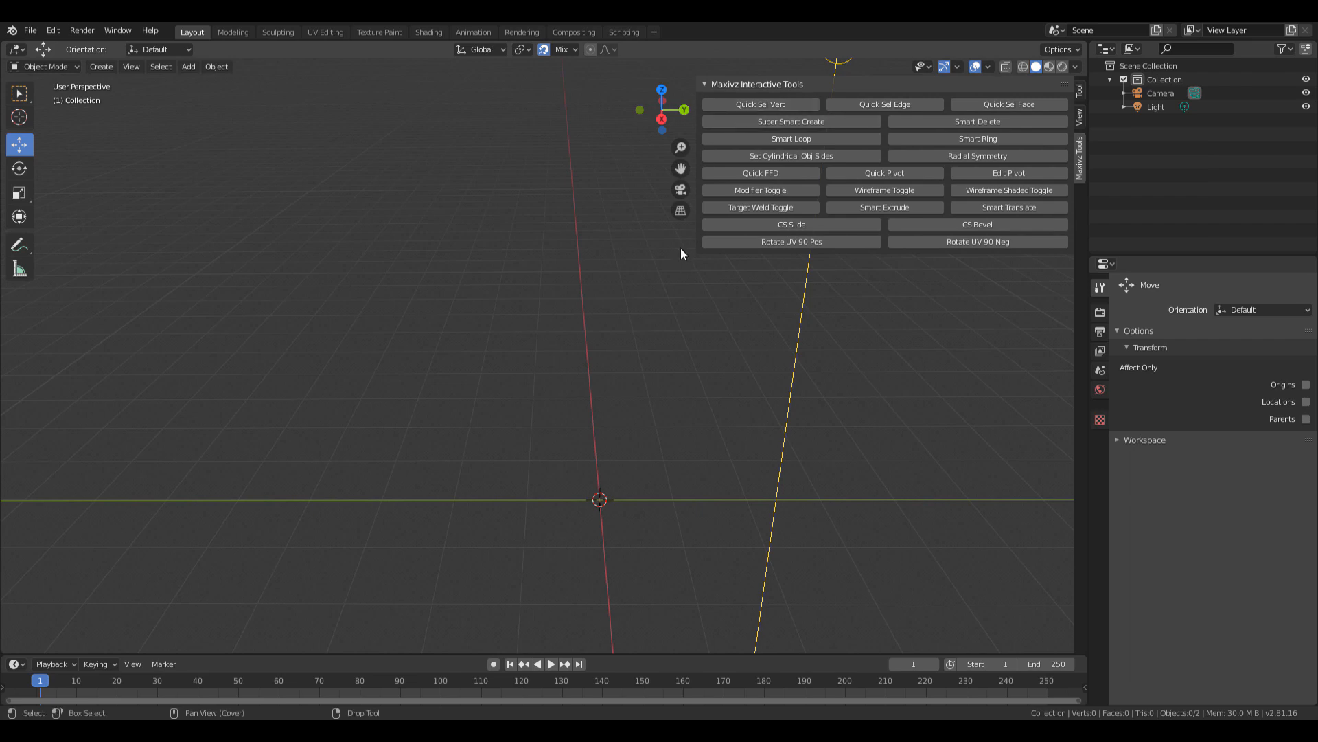
# Narrow the Maxivz tools panel and bring in the dagger photo window, zoomed out.
pyautogui.moveTo(697, 239); pyautogui.dragTo(753, 239)
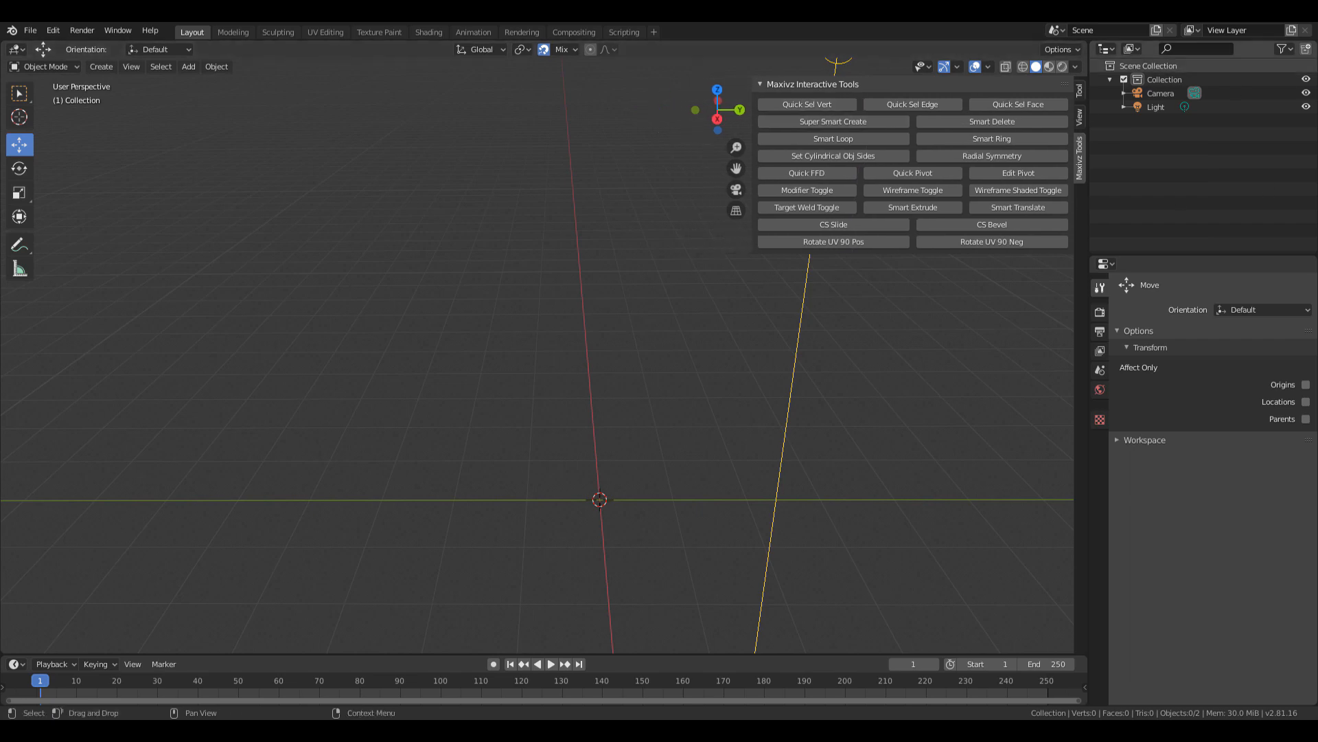
pyautogui.moveTo(1317, 36); pyautogui.dragTo(416, 102)
pyautogui.moveTo(512, 340); pyautogui.dragTo(512, 255)
pyautogui.scroll(-2, 546, 313)
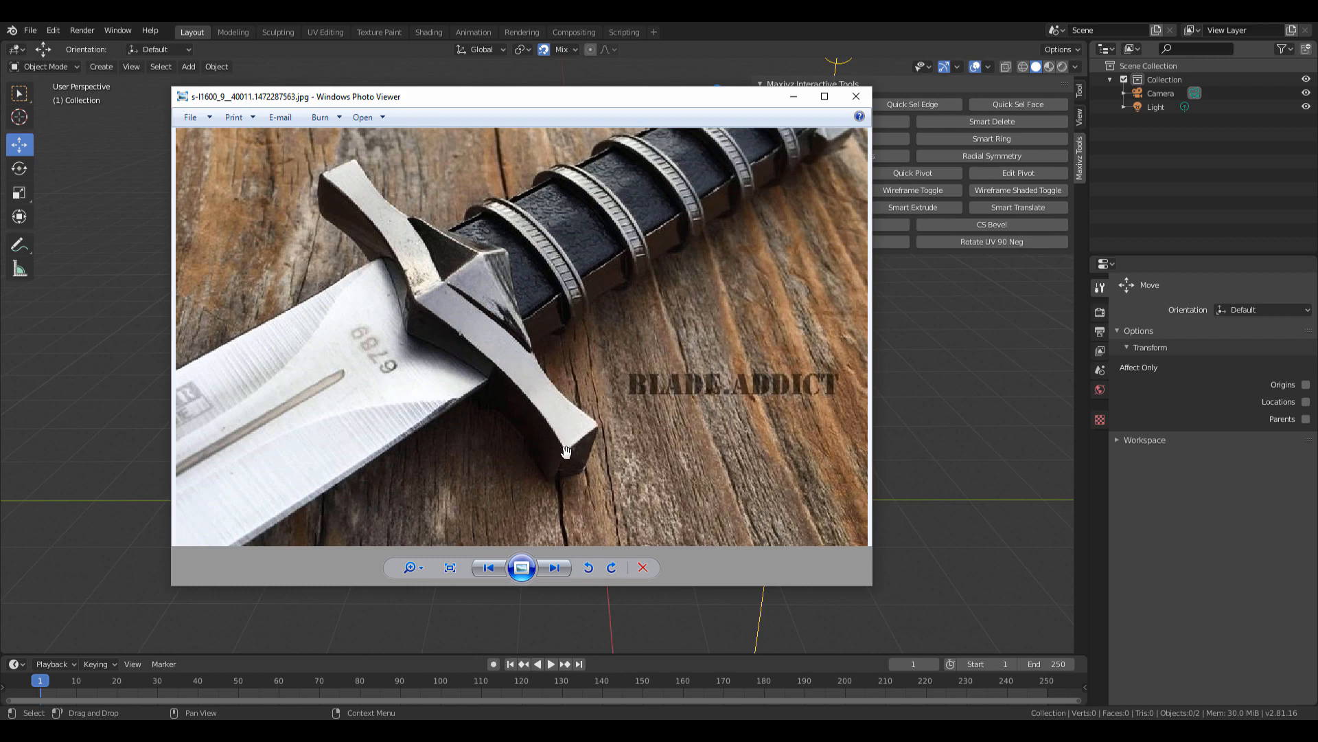
# Zoom into the first photo and pan along the crossguard end, hilt and grip.
pyautogui.scroll(3, 570, 384)
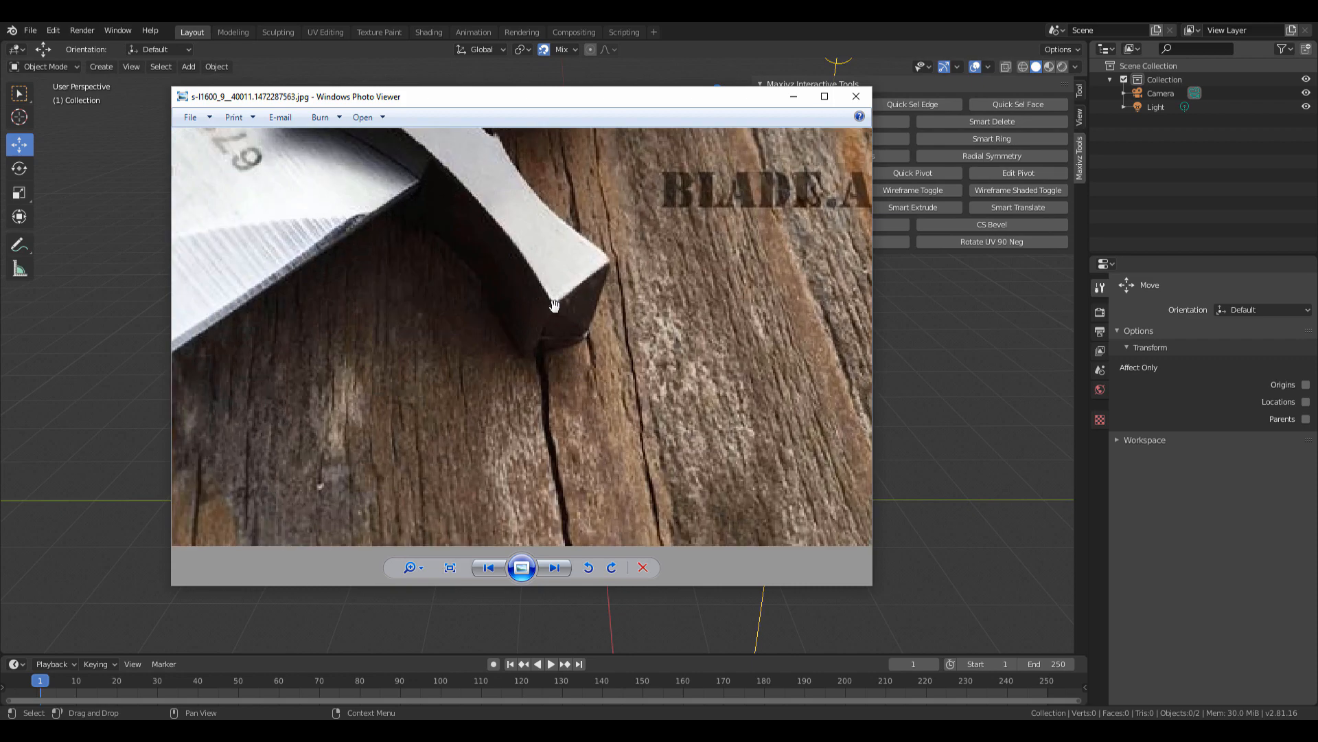
pyautogui.moveTo(575, 327); pyautogui.dragTo(726, 421)
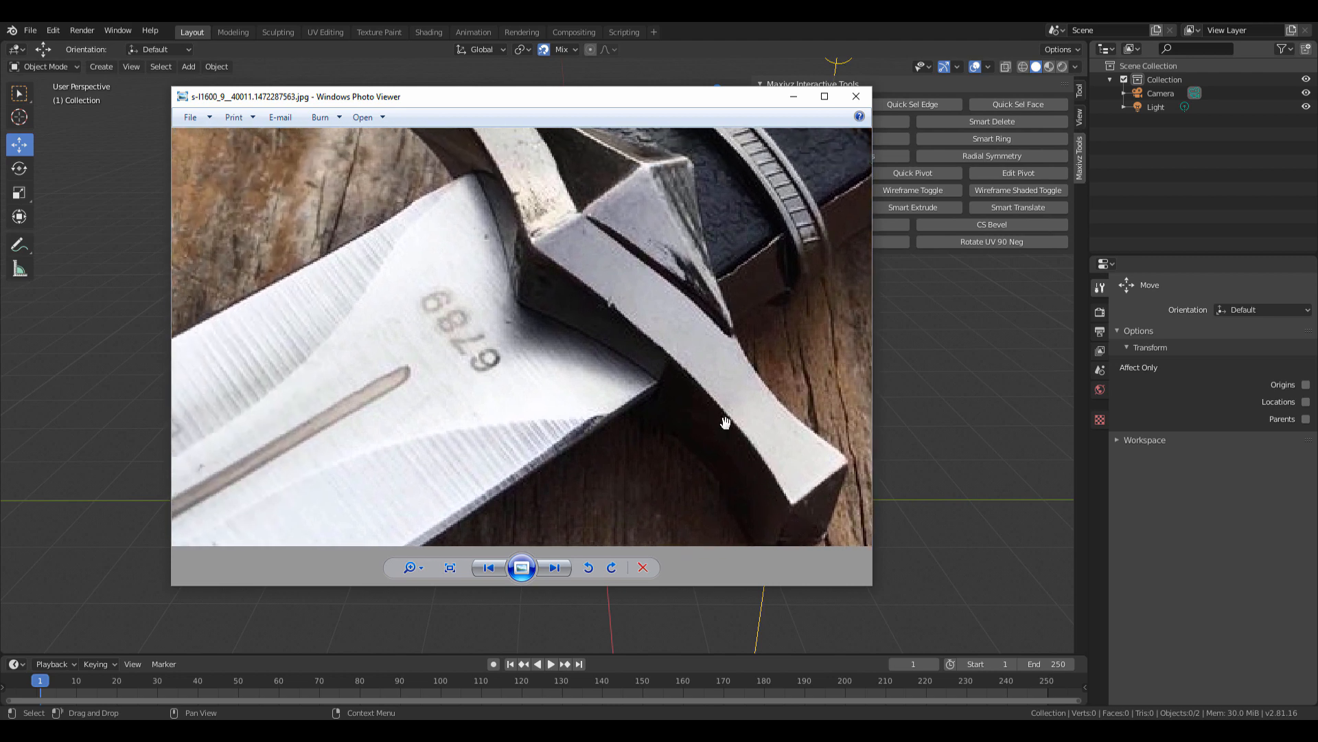
pyautogui.moveTo(629, 374); pyautogui.dragTo(732, 402)
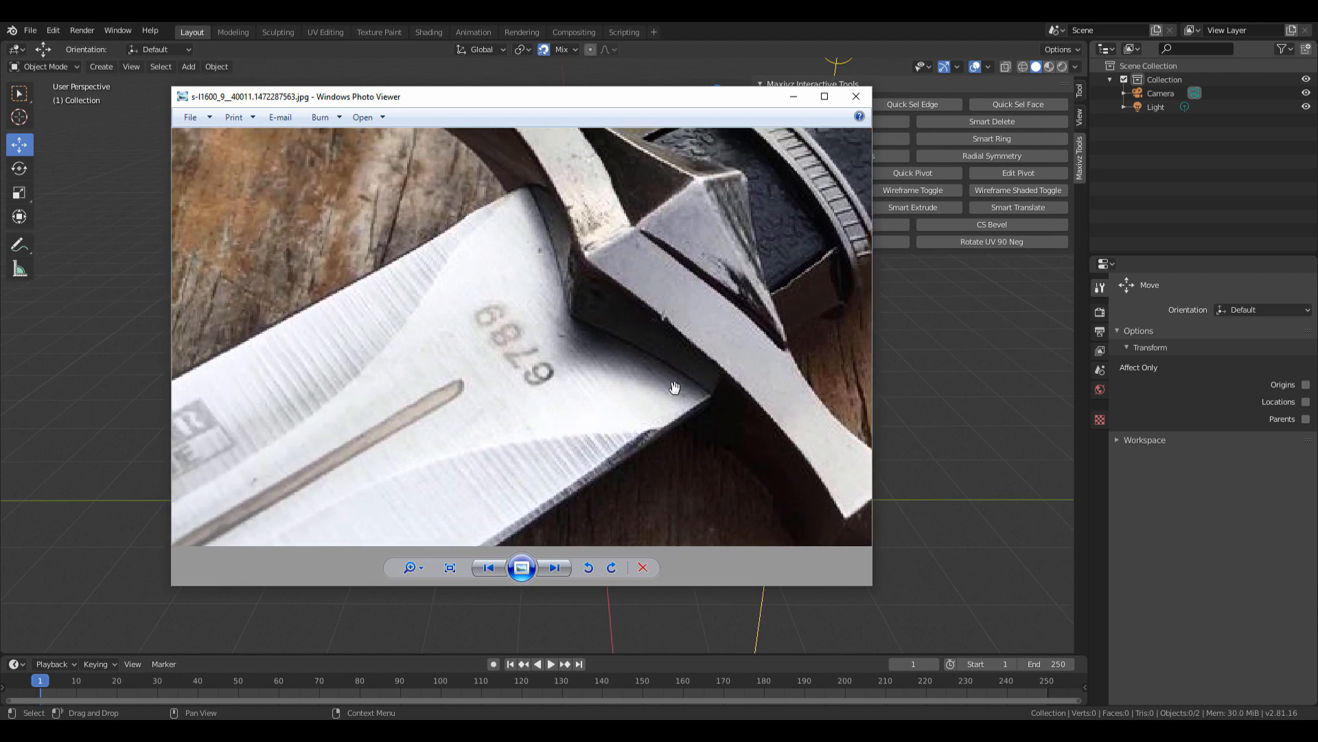
pyautogui.moveTo(536, 154); pyautogui.dragTo(481, 223)
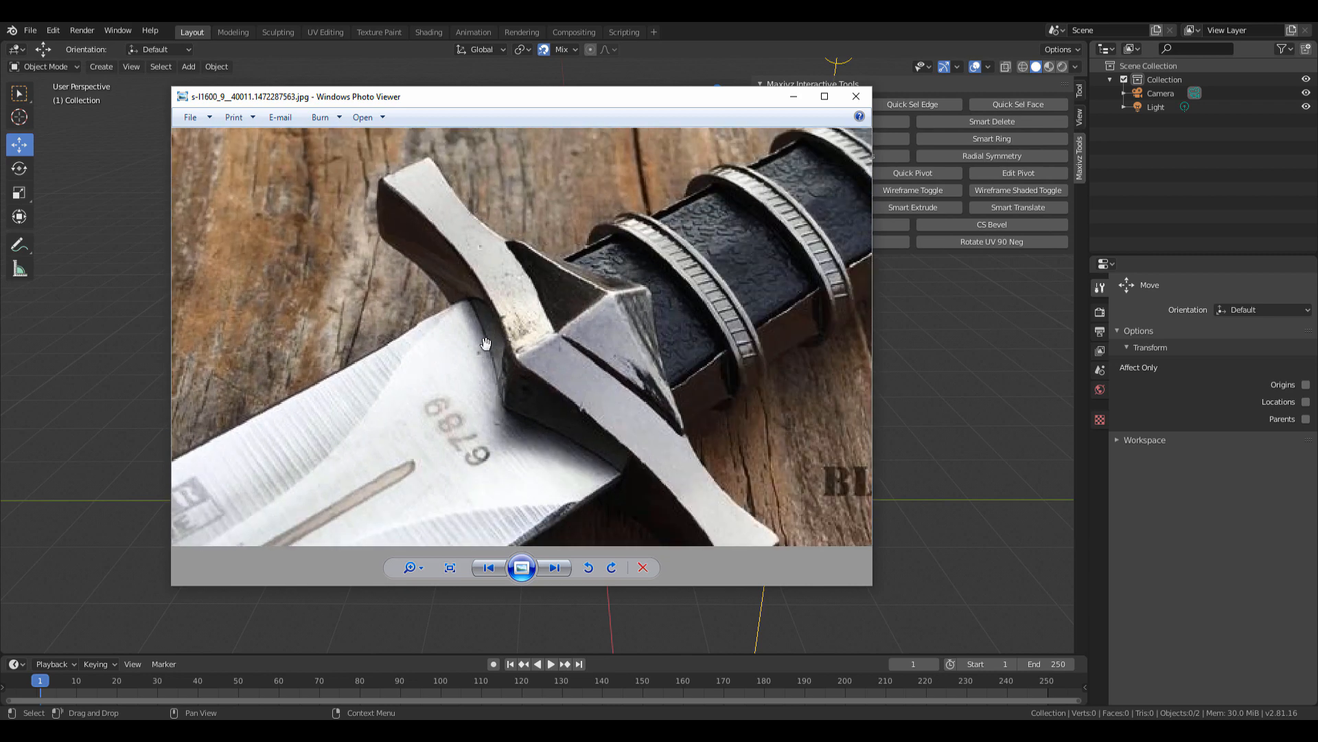
pyautogui.moveTo(547, 406); pyautogui.dragTo(452, 409)
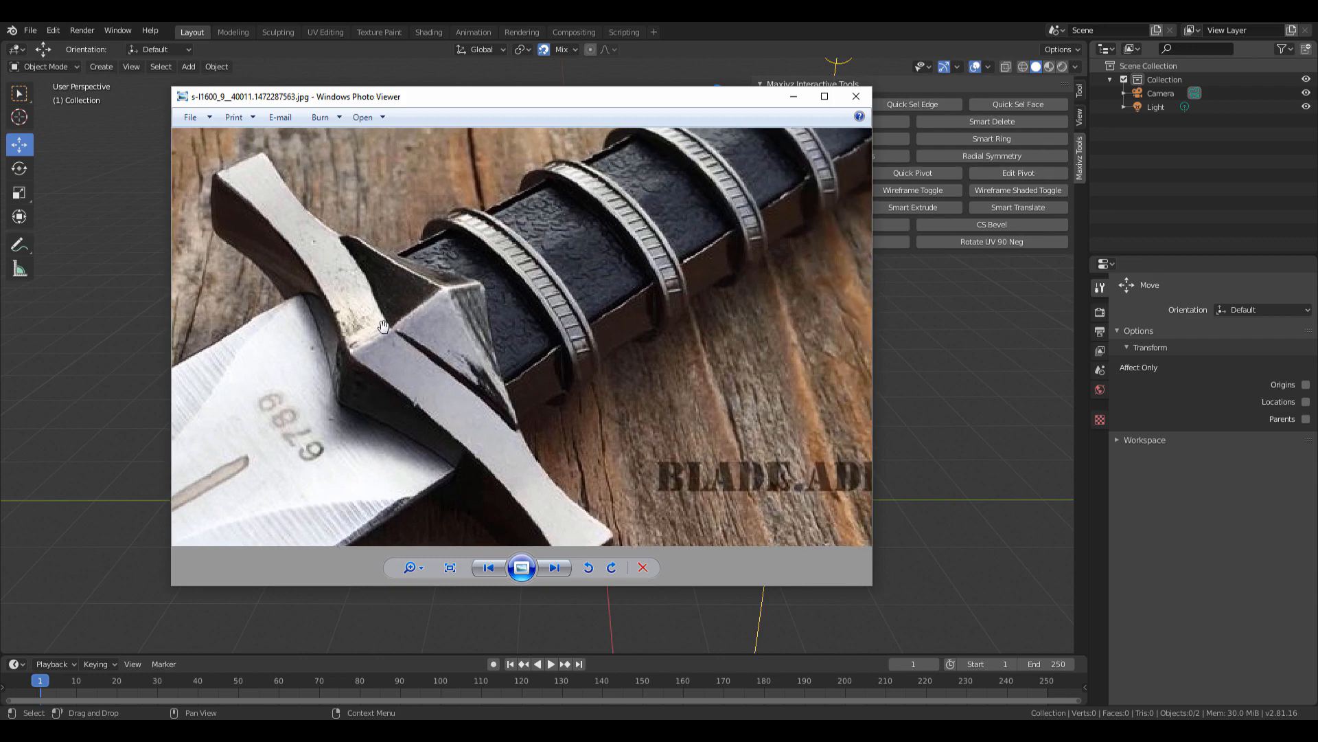
pyautogui.scroll(1, 344, 264)
pyautogui.scroll(-2, 462, 309)
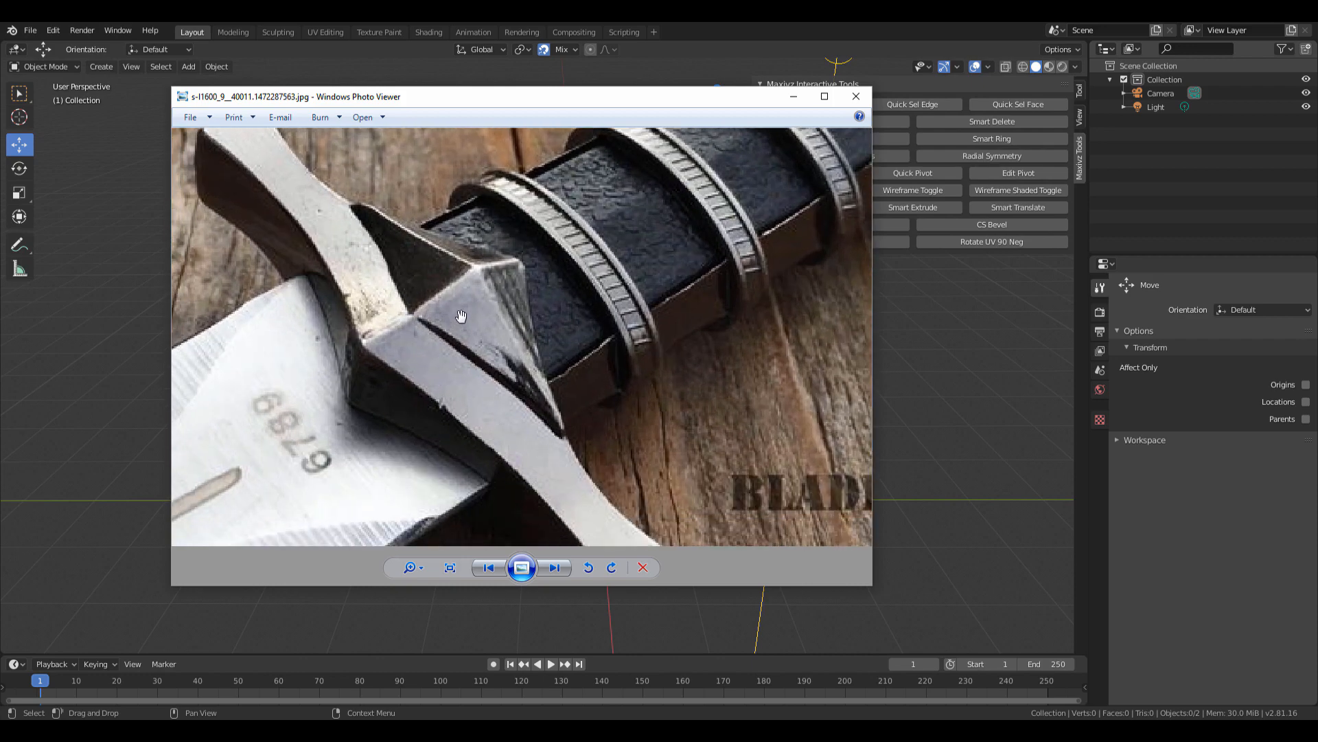
# Step to the next photos and zoom the th.jpg photo toward its guard.
pyautogui.press('Right')
pyautogui.scroll(2, 452, 284)
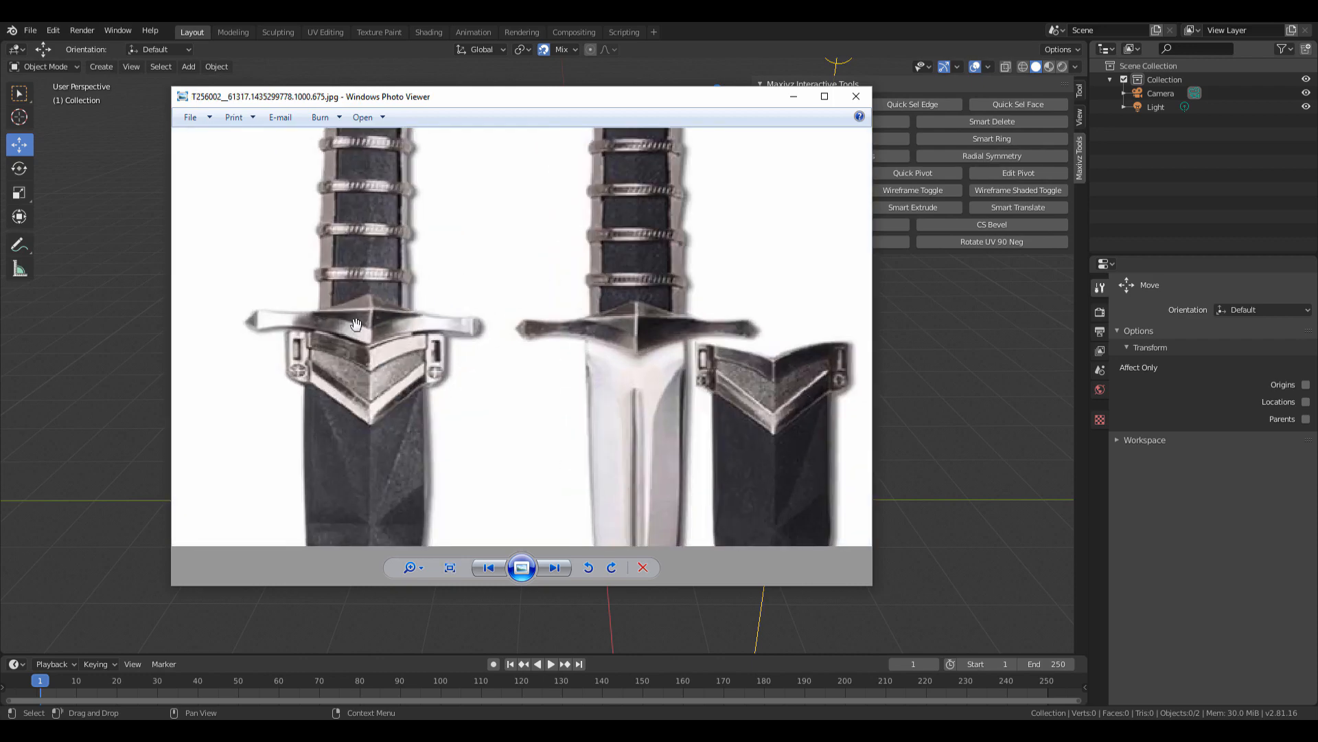
pyautogui.scroll(1, 384, 316)
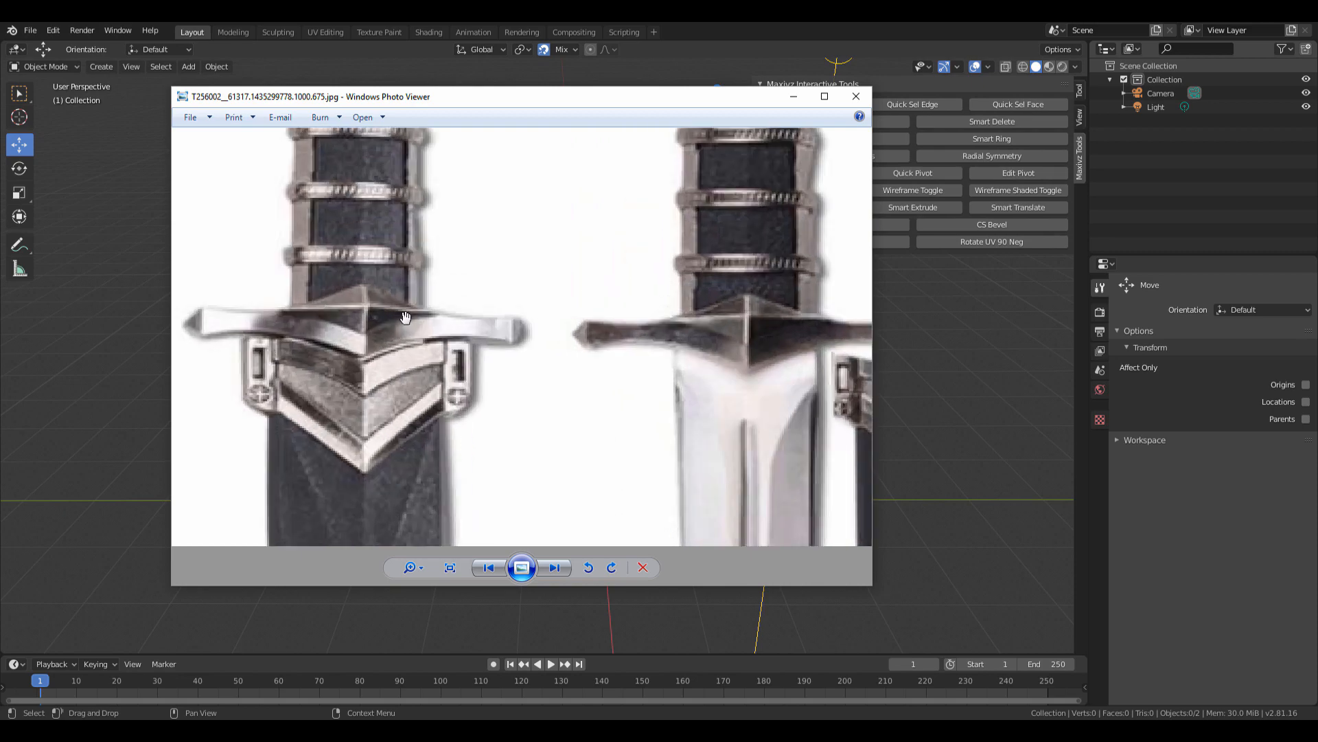
pyautogui.press('Right')
pyautogui.scroll(3, 635, 227)
pyautogui.moveTo(673, 233); pyautogui.dragTo(624, 277)
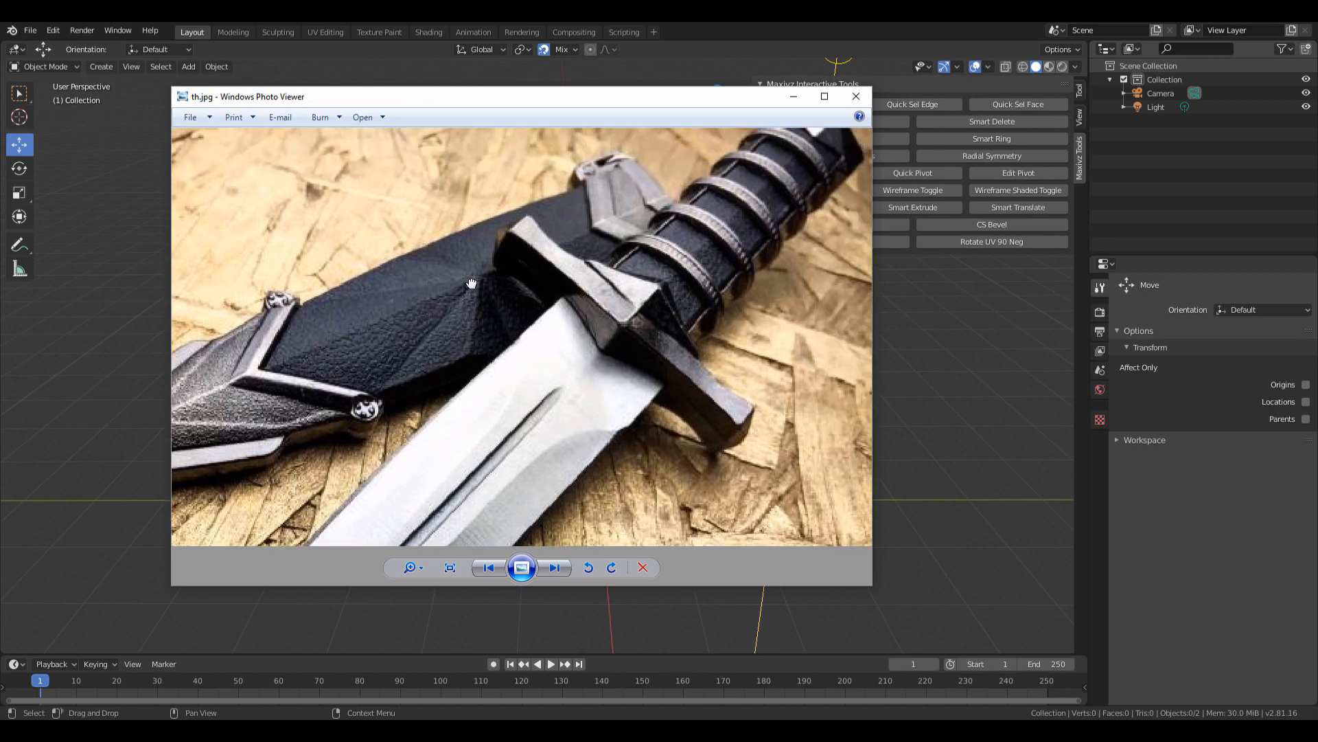
pyautogui.scroll(1, 641, 261)
pyautogui.moveTo(672, 367); pyautogui.dragTo(631, 381)
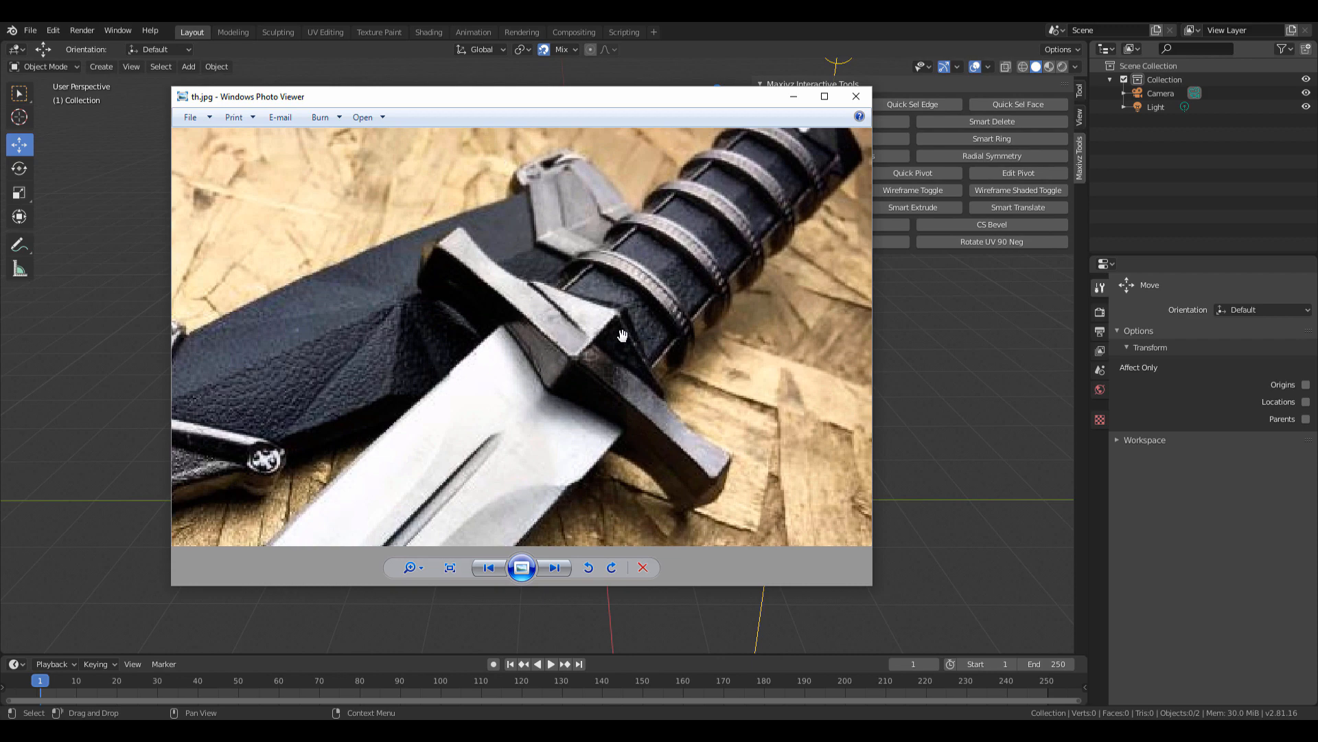
# Cycle back and forth through the reference photos, zooming into the dagger-in-hand photo.
pyautogui.press('Right')
pyautogui.scroll(3, 548, 218)
pyautogui.press('Right')
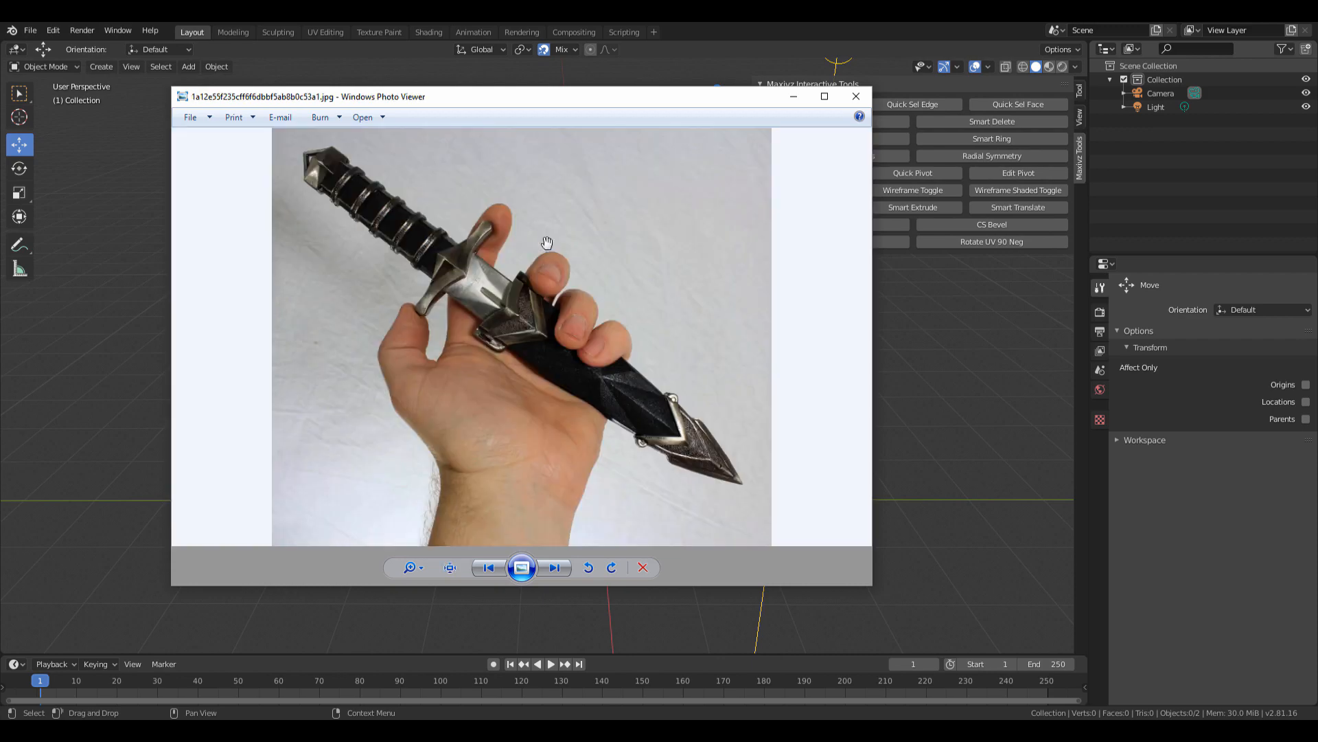
pyautogui.scroll(5, 403, 263)
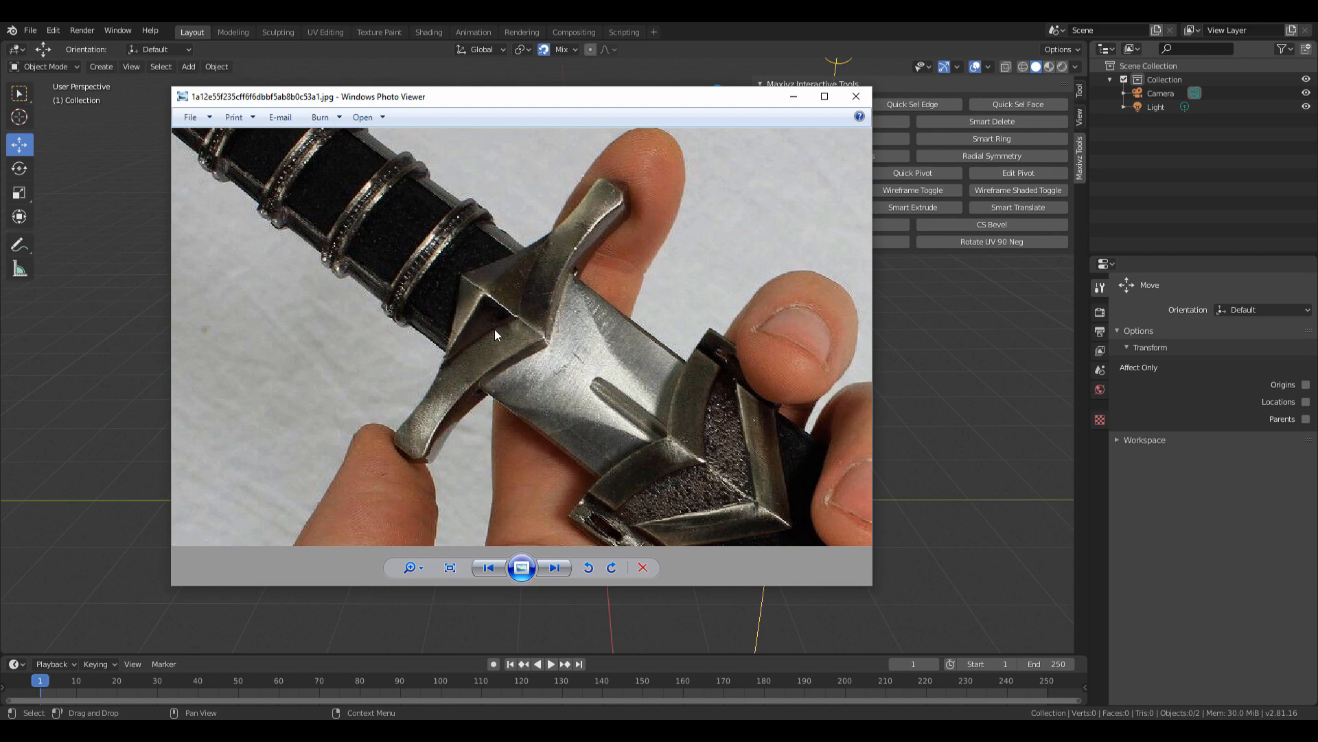
pyautogui.press('Right')
pyautogui.press('Left')
pyautogui.press('Left')
pyautogui.press('Right')
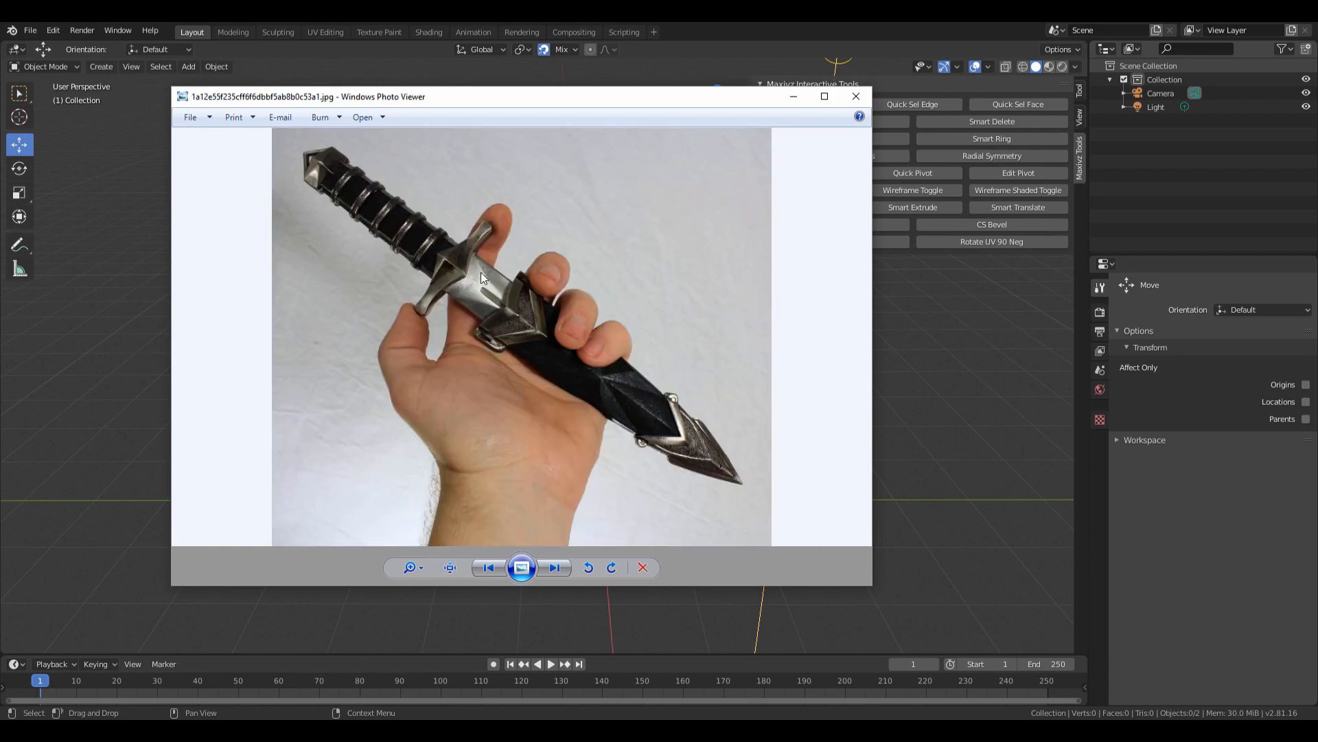
pyautogui.scroll(3, 482, 277)
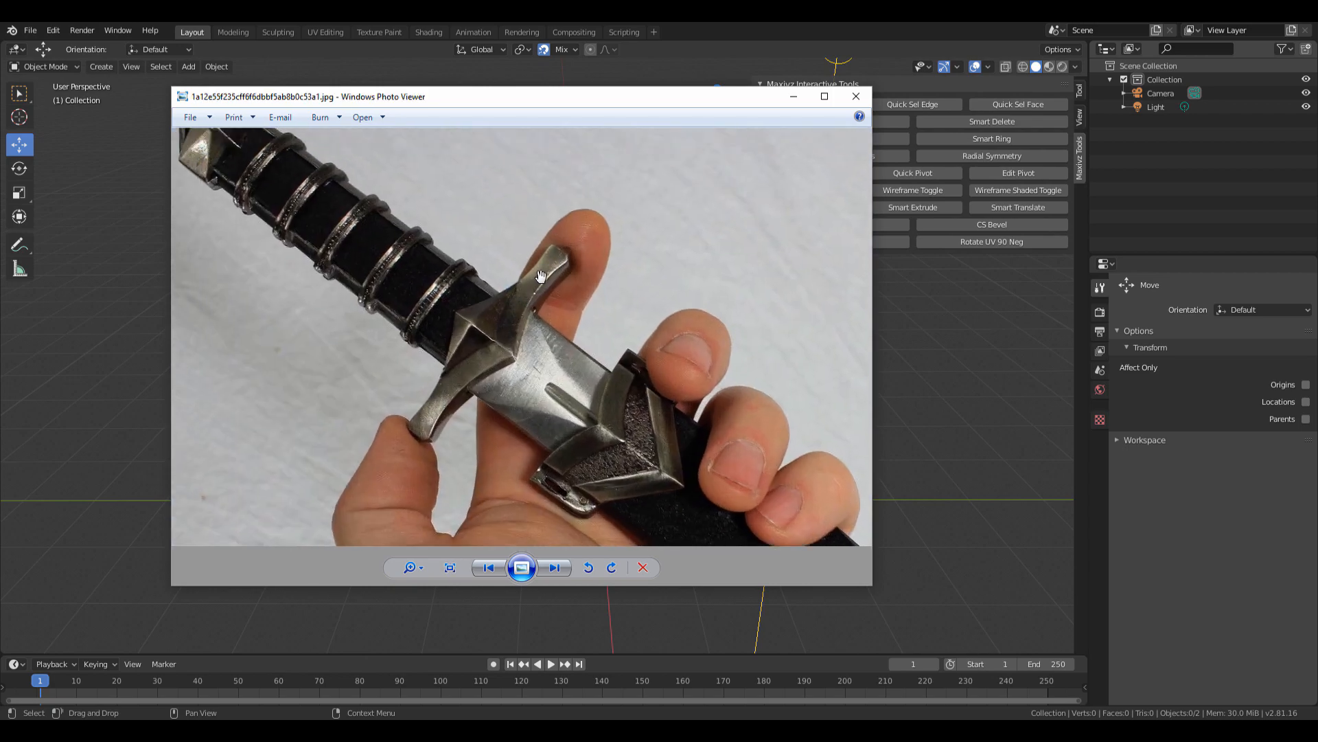
pyautogui.press('Left')
pyautogui.press('Right')
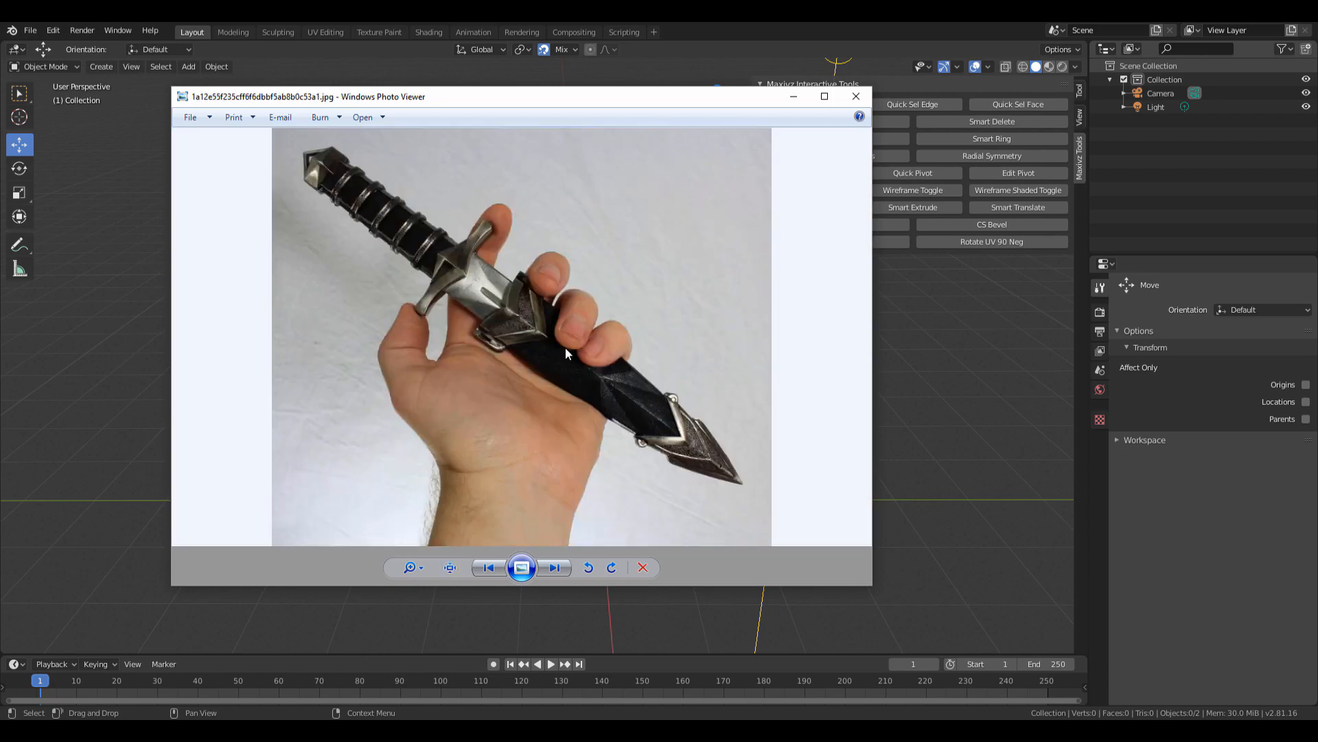
pyautogui.press('Right')
pyautogui.scroll(2, 537, 304)
pyautogui.press('Right')
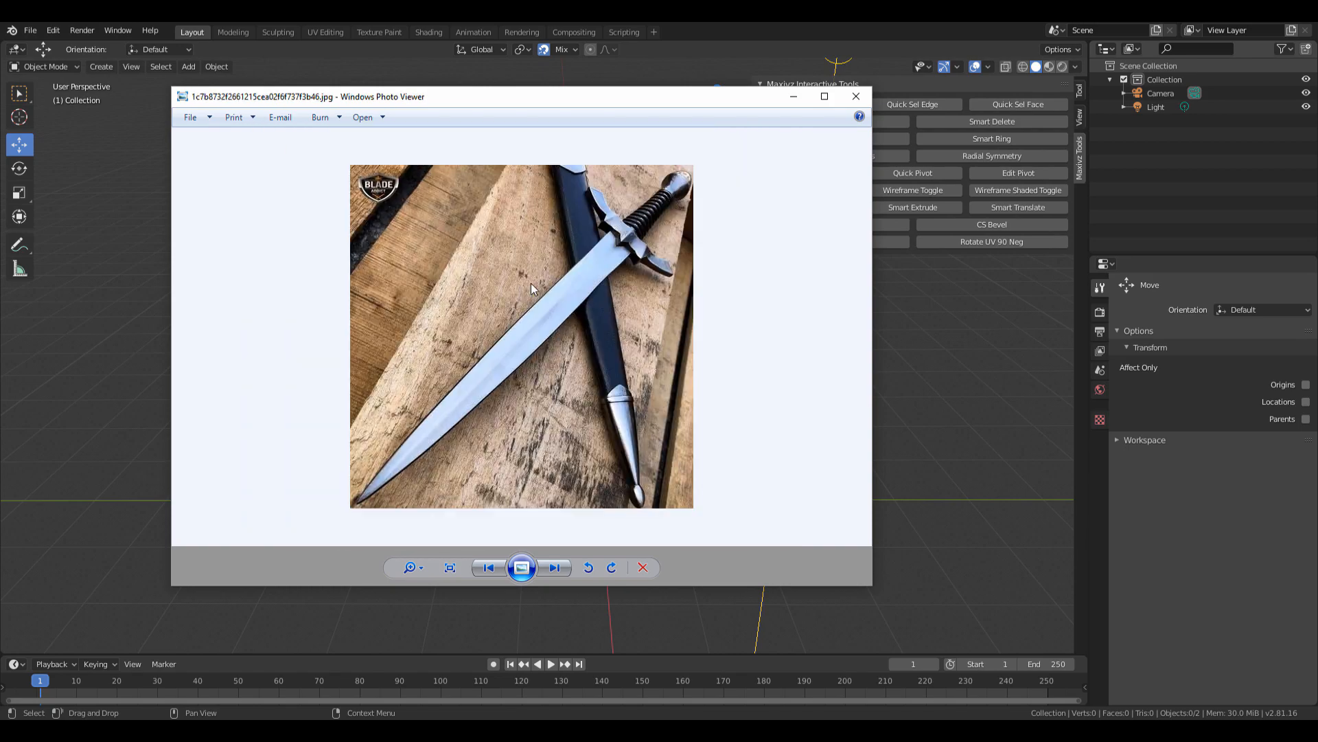
pyautogui.press('Left')
pyautogui.scroll(1, 514, 308)
pyautogui.scroll(1, 512, 323)
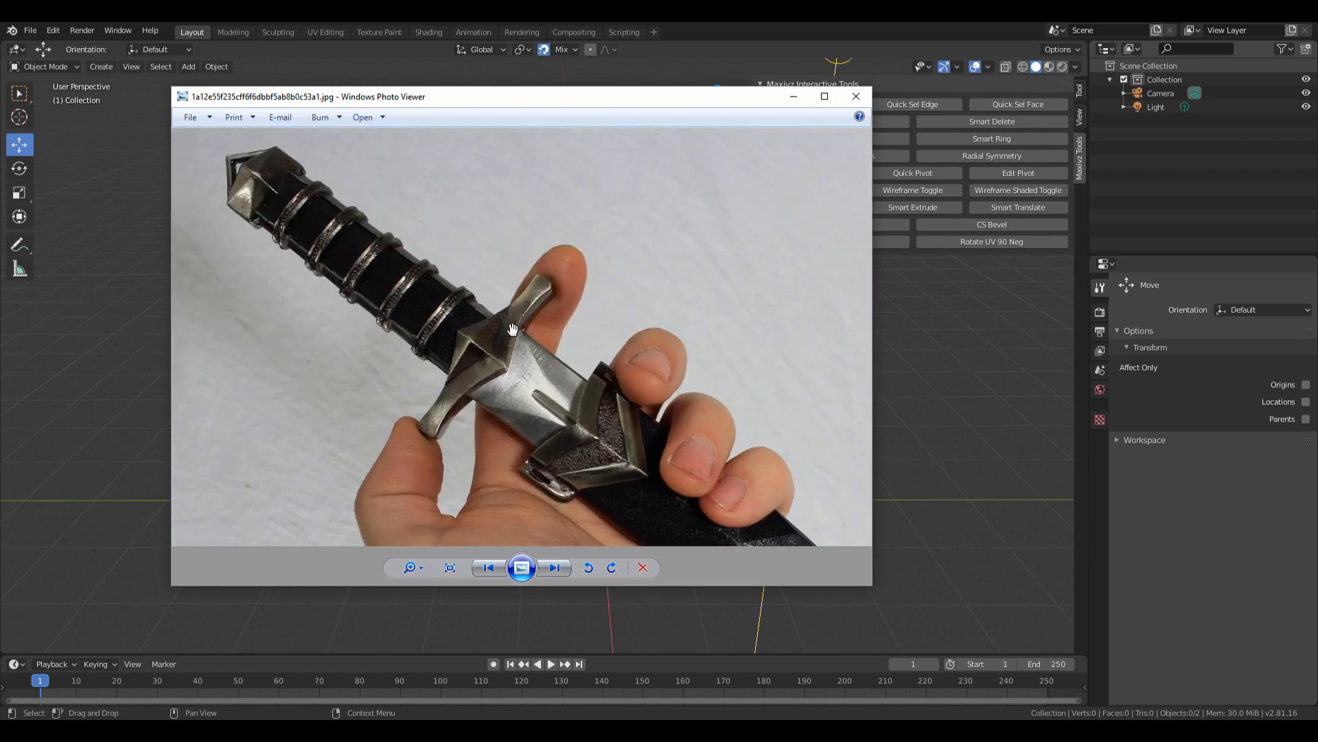
pyautogui.scroll(1, 512, 329)
pyautogui.scroll(-1, 321, 259)
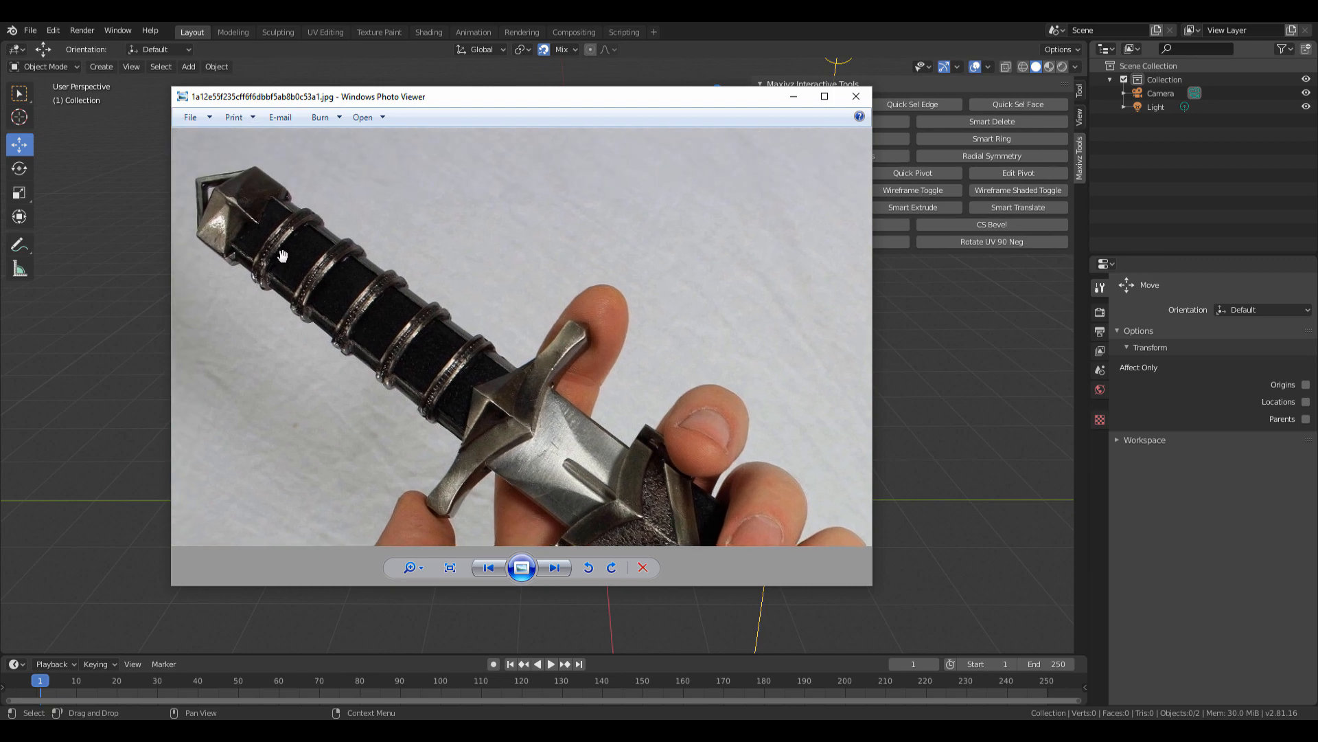
# Move to the dagger-on-rocks photo and zoom in on its crossguard.
pyautogui.press('Right')
pyautogui.press('Right')
pyautogui.press('Right')
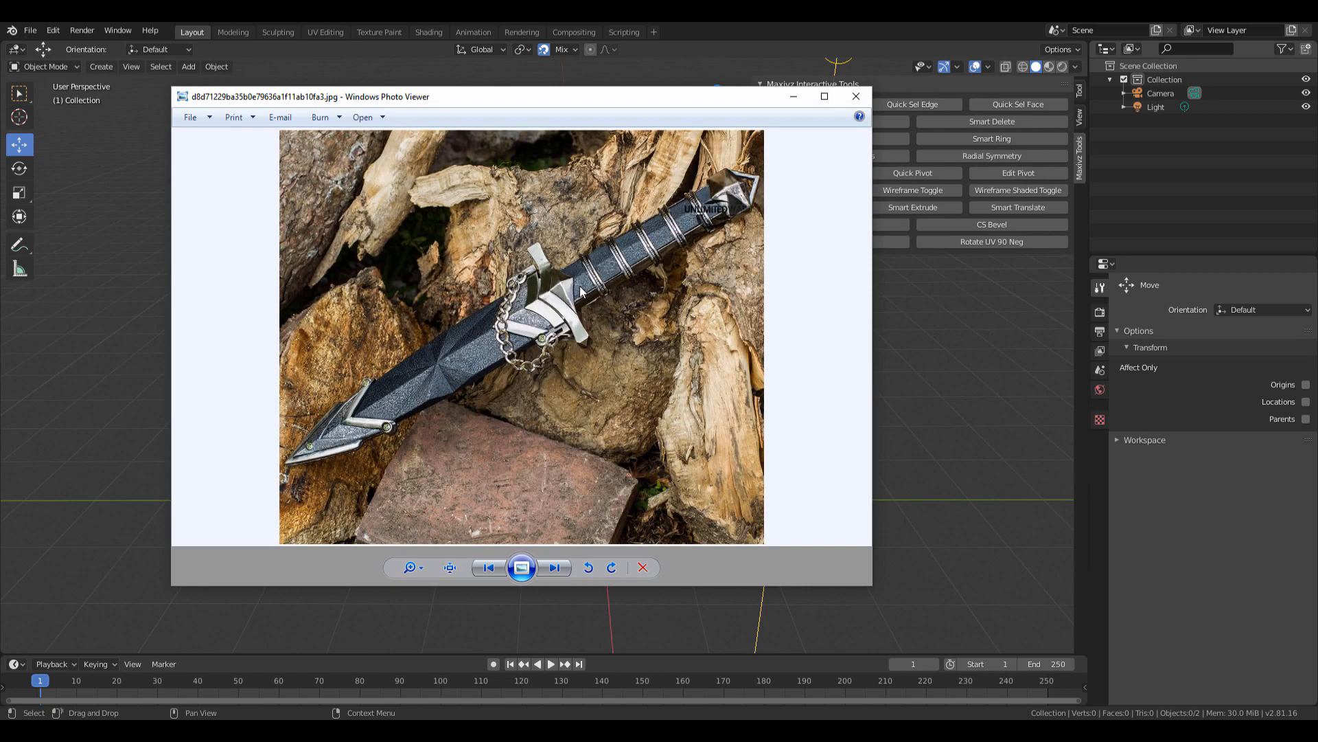
pyautogui.scroll(2, 574, 294)
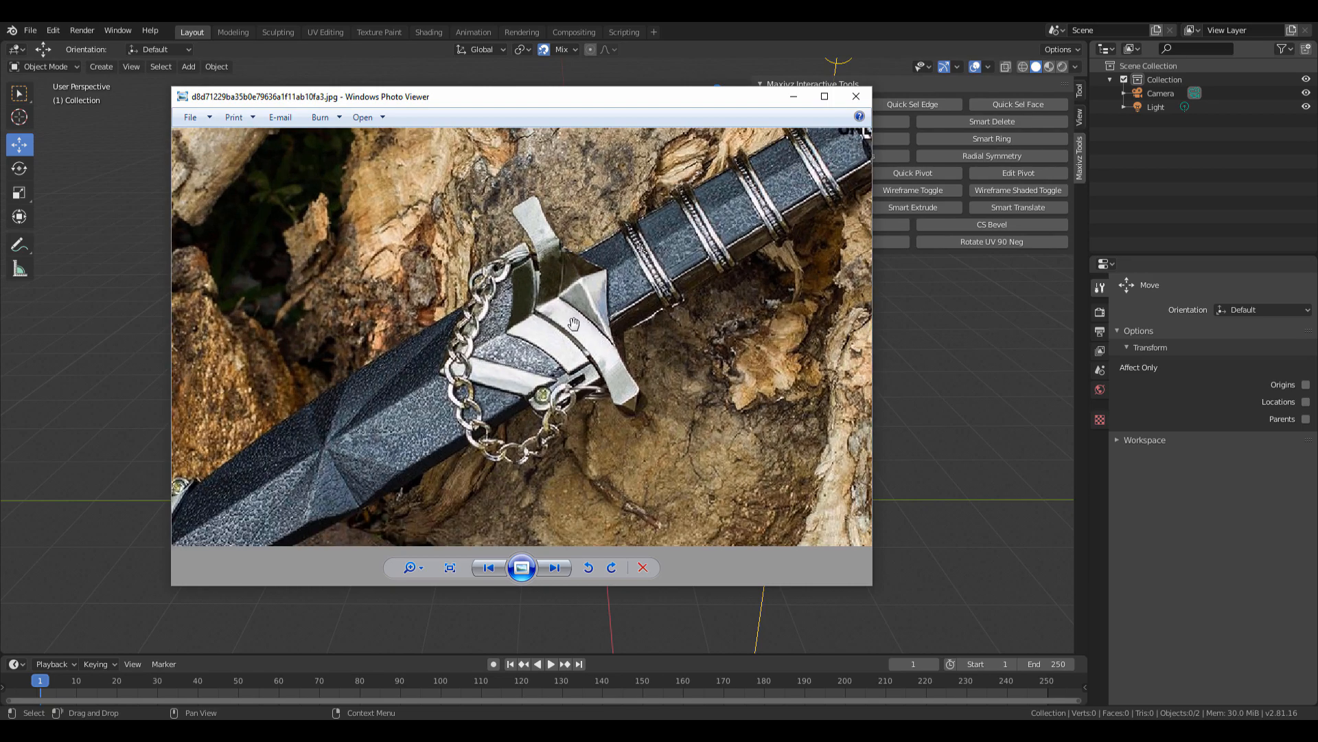
pyautogui.scroll(-1, 612, 264)
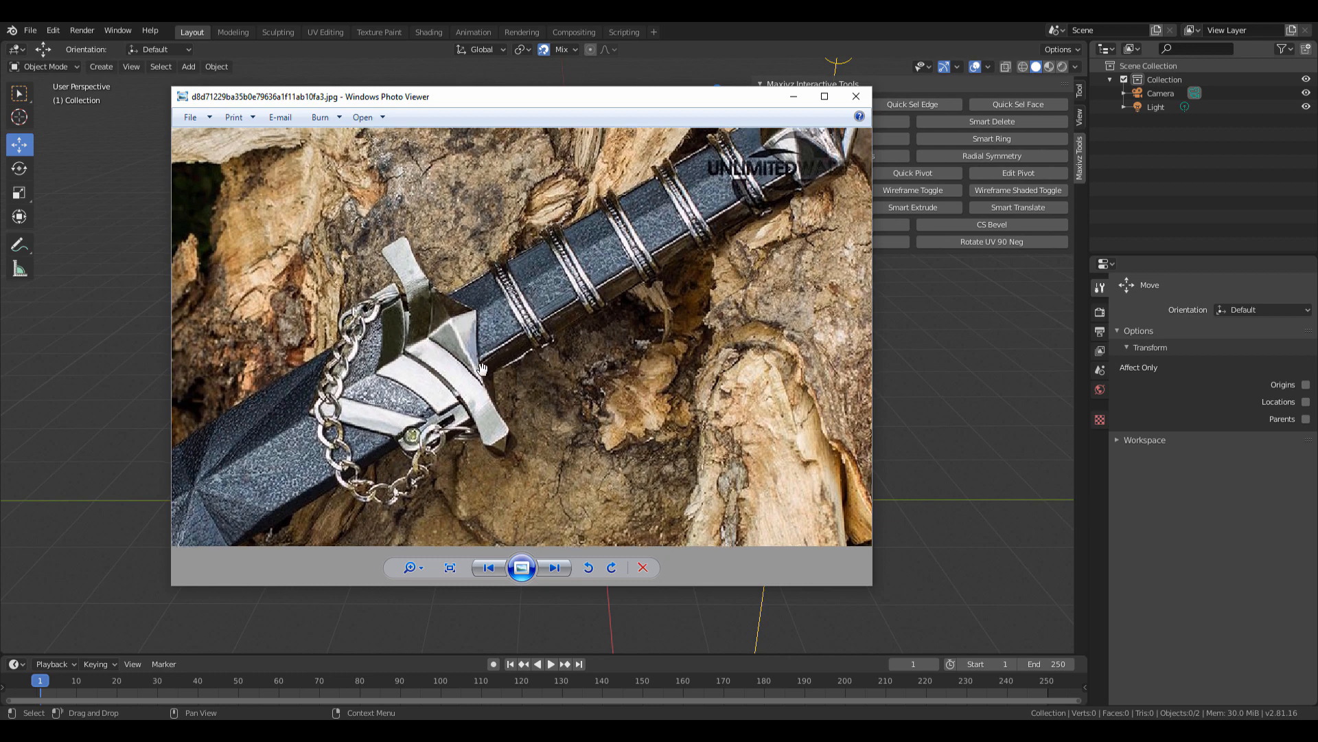
pyautogui.moveTo(445, 317); pyautogui.dragTo(443, 358)
# Flip to another photo, pan across its crossguard, then close the viewer.
pyautogui.press('Right')
pyautogui.press('Right')
pyautogui.press('Right')
pyautogui.press('Right')
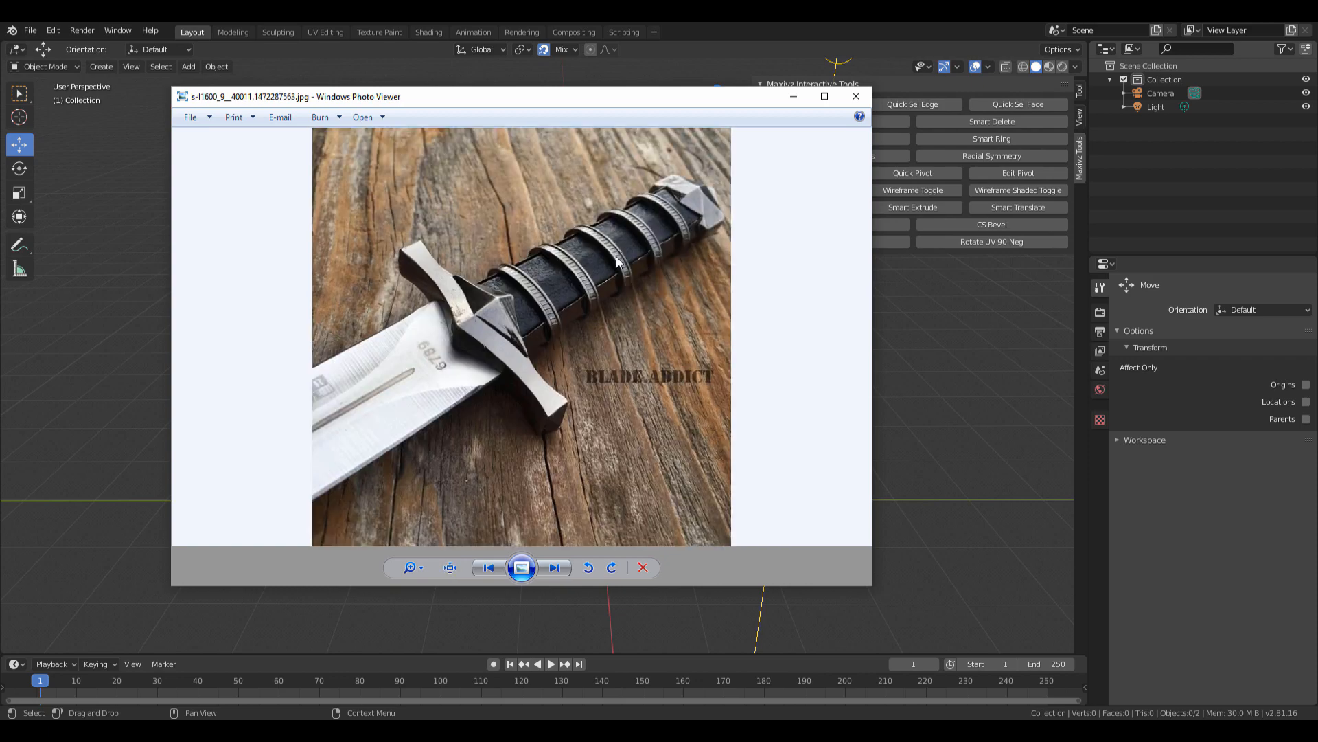
pyautogui.press('Right')
pyautogui.press('Left')
pyautogui.scroll(3, 561, 302)
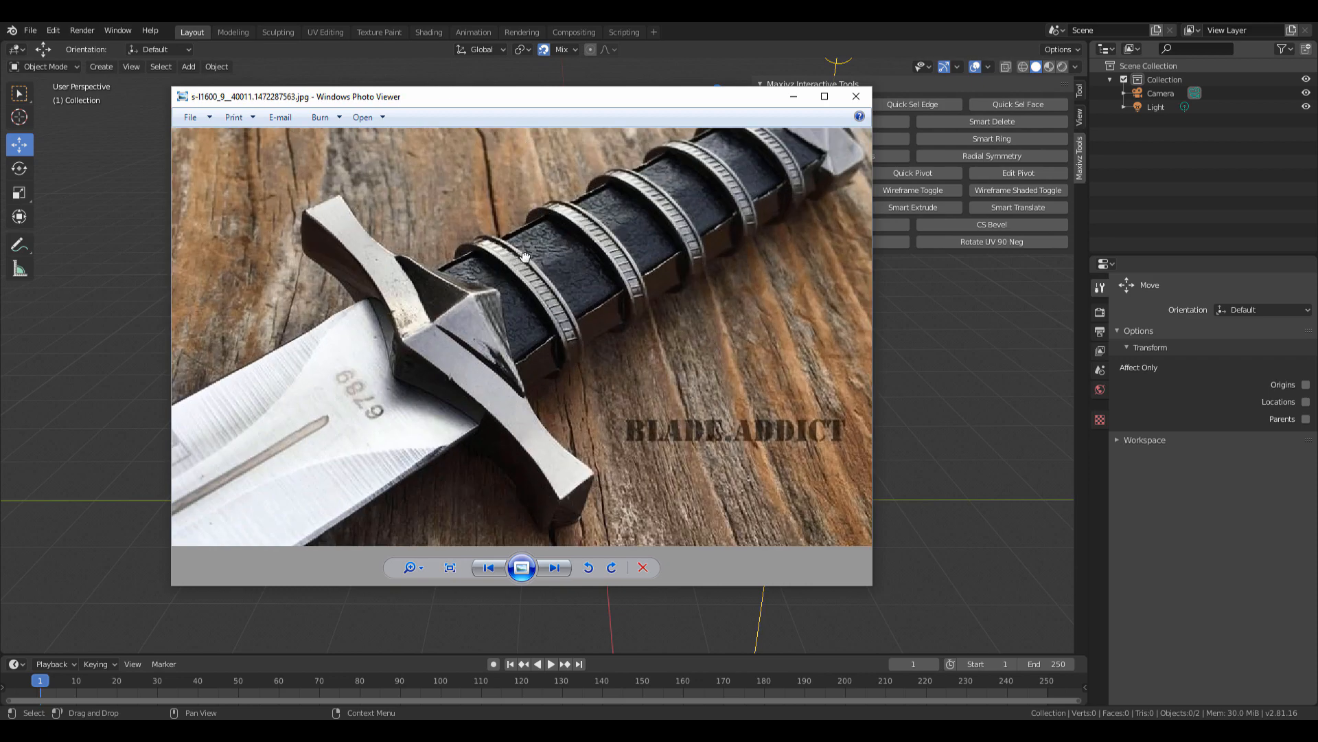
pyautogui.moveTo(527, 144); pyautogui.dragTo(841, 212)
pyautogui.click(1102, 208)
pyautogui.moveTo(669, 343); pyautogui.dragTo(633, 431, button='middle')
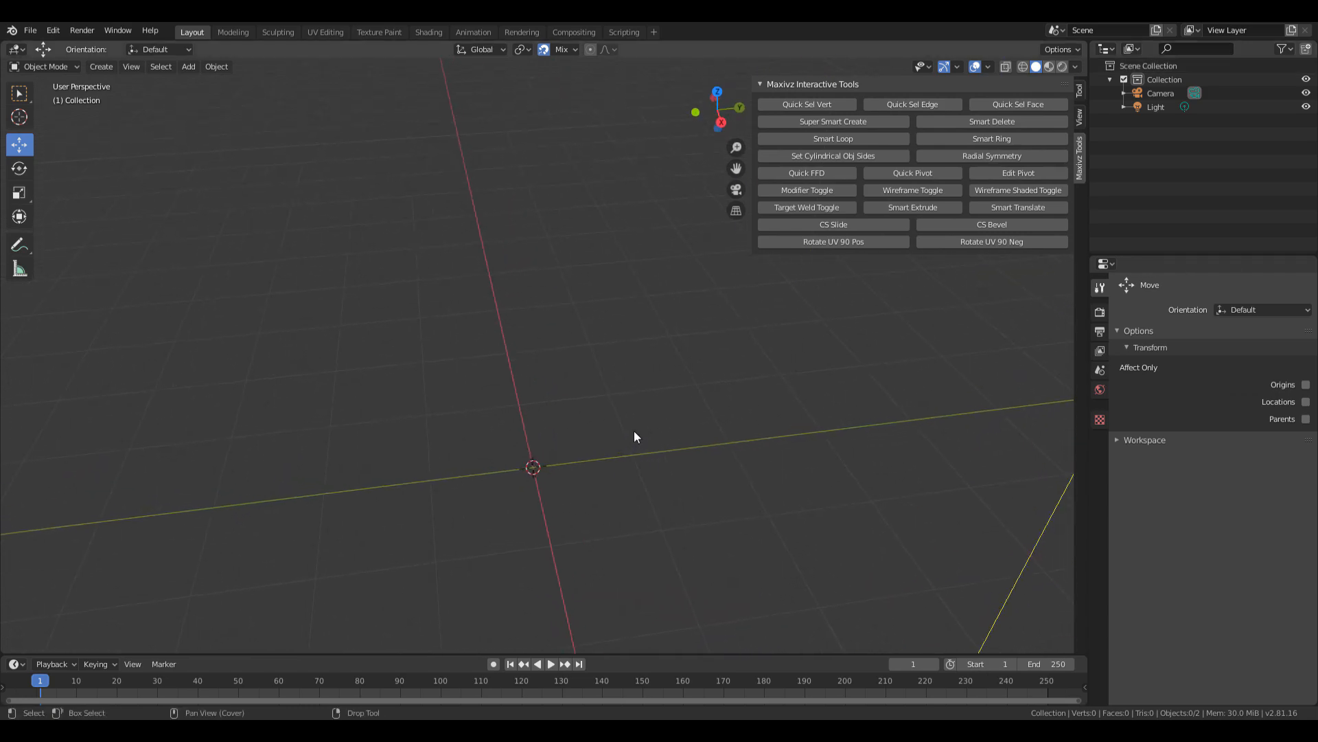
# Add a cube mesh to the scene.
pyautogui.hotkey('shift', 'a')
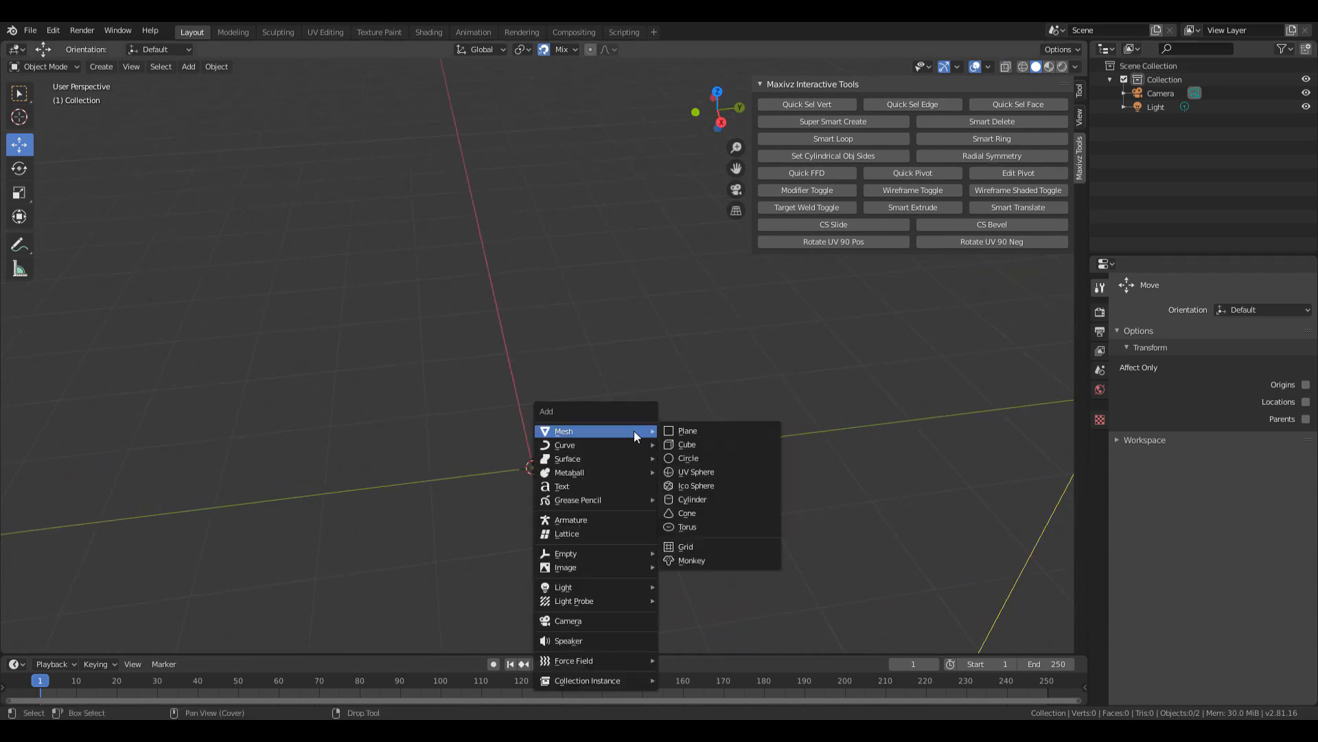
pyautogui.click(699, 443)
pyautogui.moveTo(561, 333); pyautogui.dragTo(697, 474, button='middle')
pyautogui.scroll(2, 661, 412)
pyautogui.scroll(-1, 661, 416)
pyautogui.keyDown('alt'); pyautogui.scroll(-1, 676, 405); pyautogui.keyUp('alt')
pyautogui.scroll(-2, 711, 390)
pyautogui.moveTo(682, 332); pyautogui.dragTo(666, 321, button='middle')
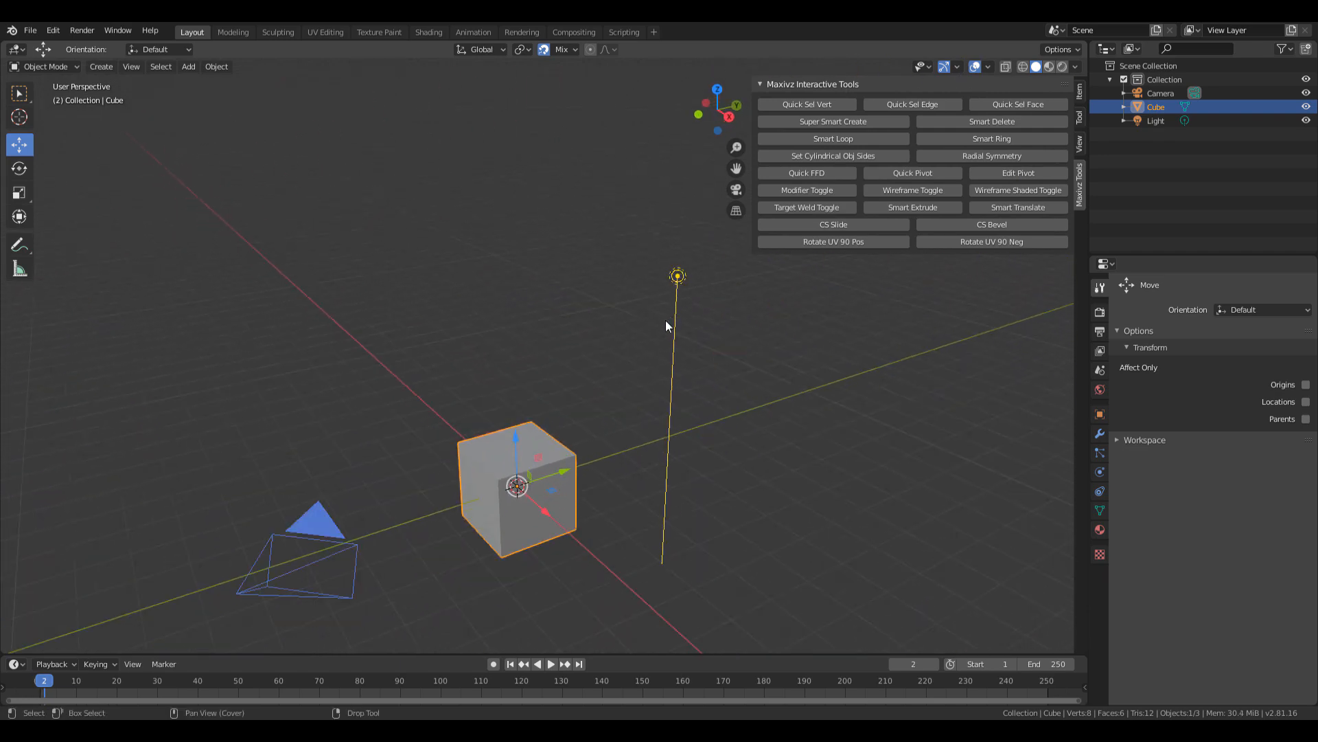
pyautogui.moveTo(519, 497); pyautogui.dragTo(562, 465, button='middle')
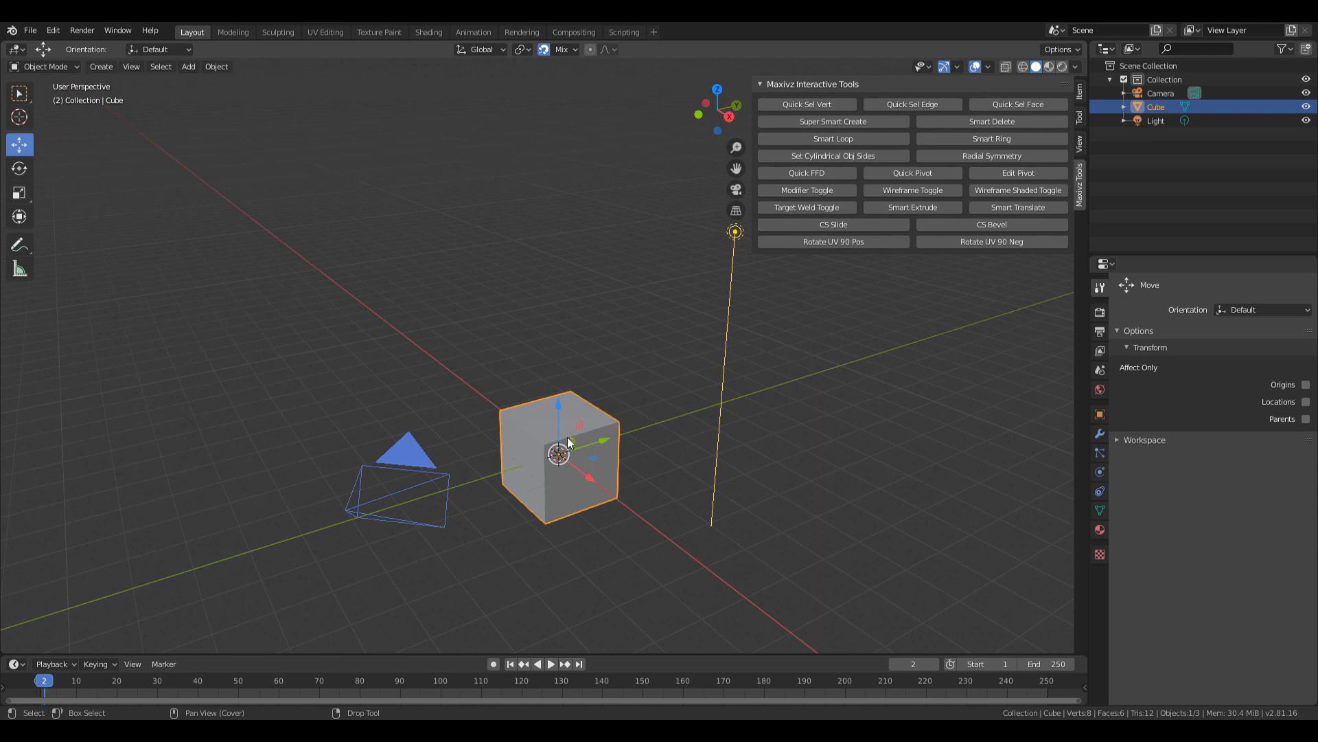
pyautogui.keyDown('shift'); pyautogui.moveTo(575, 344); pyautogui.dragTo(551, 394, button='middle'); pyautogui.keyUp('shift')
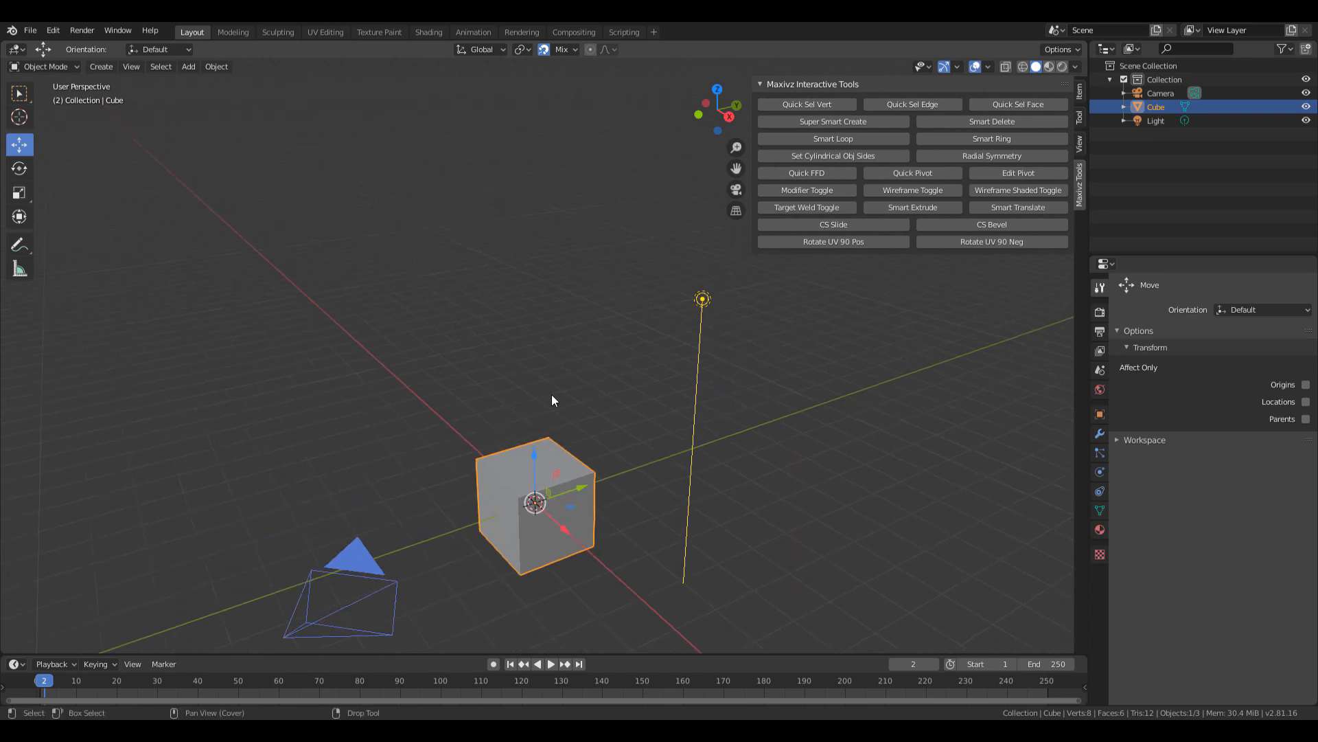
# Delete the camera and select the light.
pyautogui.click(363, 559)
pyautogui.press('Delete')
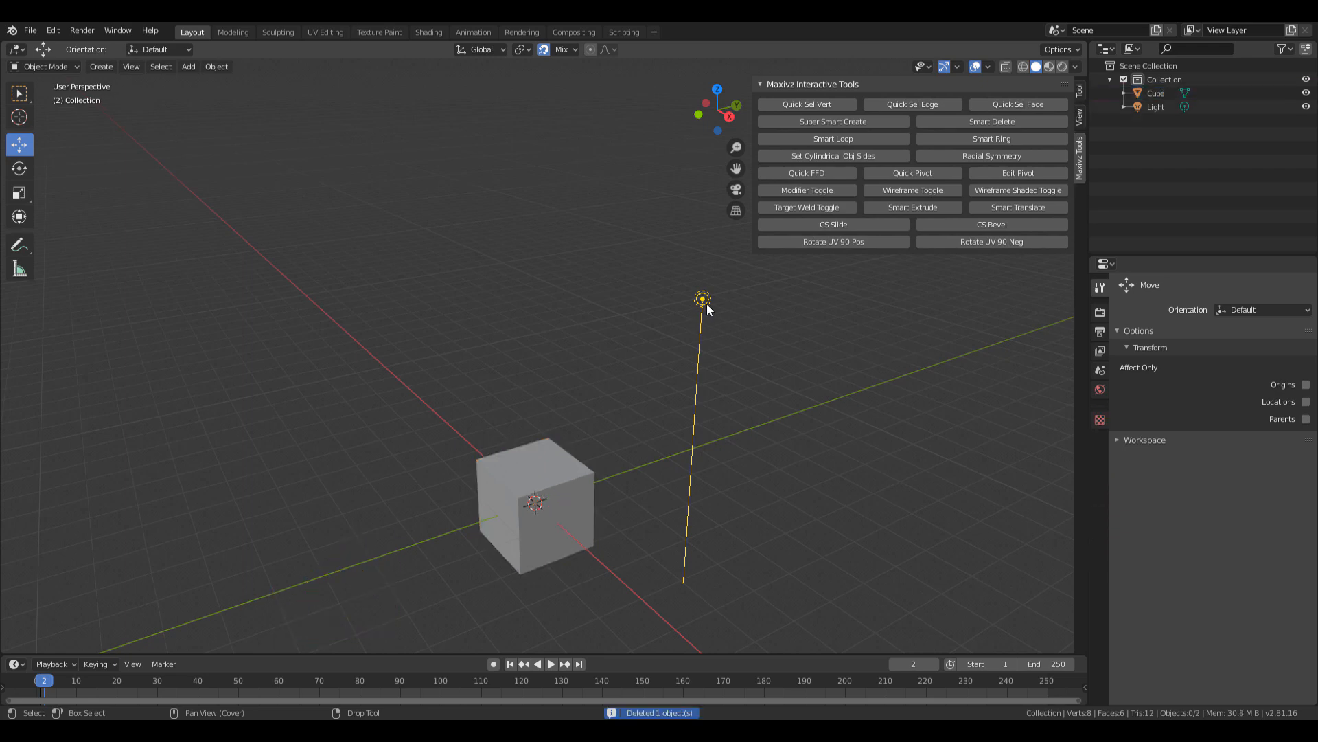
pyautogui.click(703, 304)
# Delete the light, then select and frame the cube.
pyautogui.press('Delete')
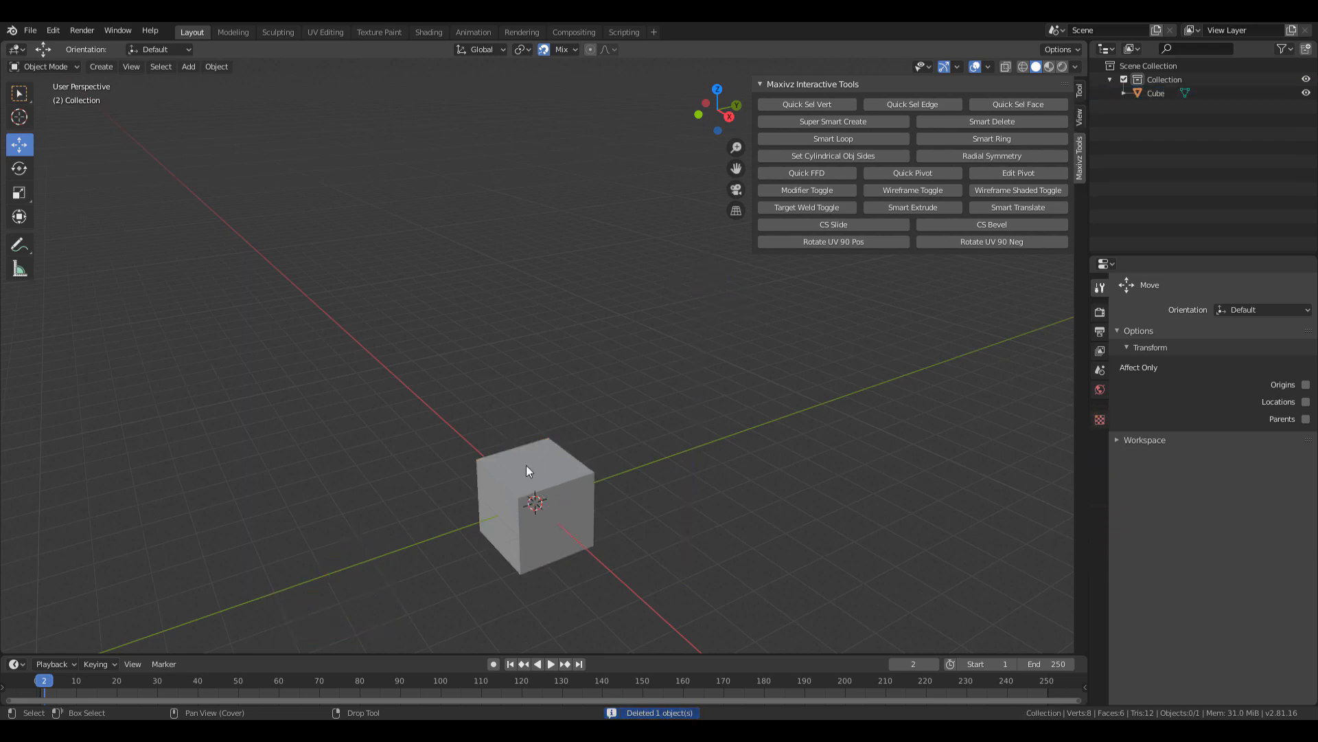
pyautogui.click(526, 464)
pyautogui.scroll(4, 554, 508)
pyautogui.press('f')
pyautogui.scroll(-4, 600, 448)
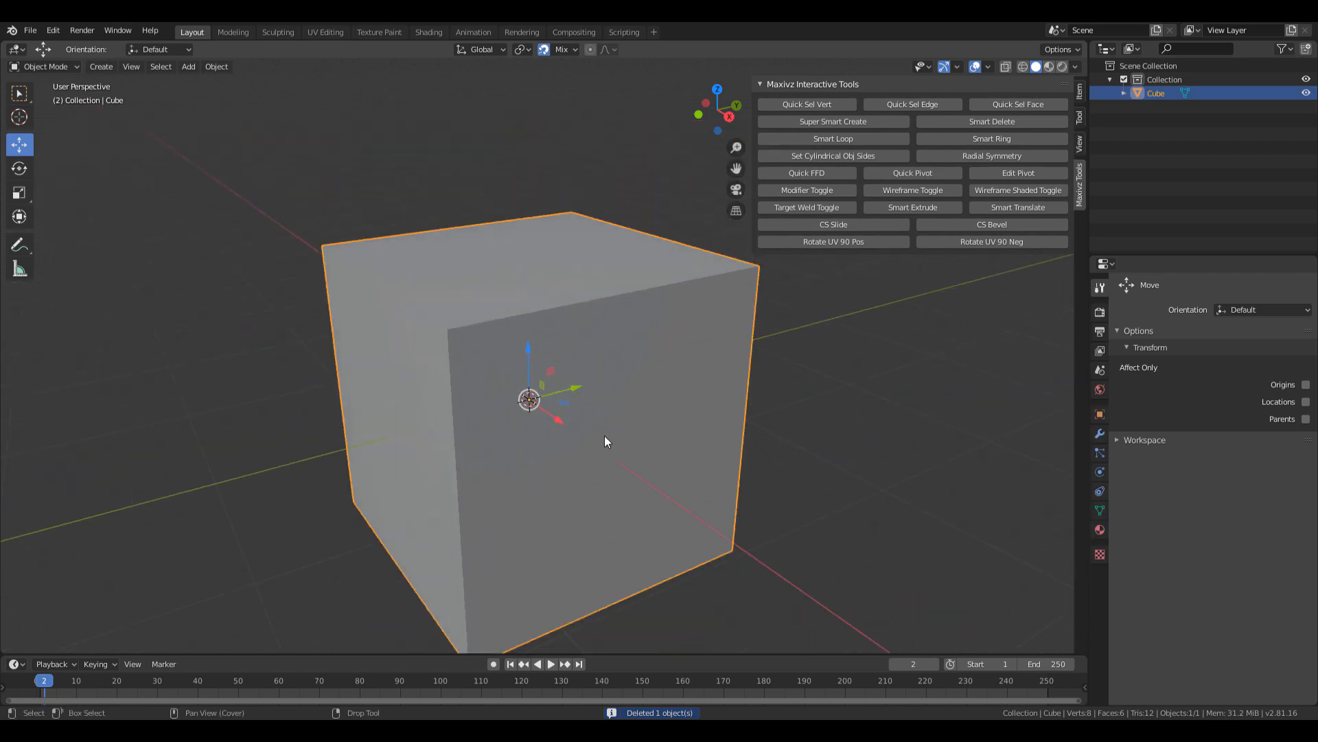
pyautogui.keyDown('alt'); pyautogui.moveTo(613, 399); pyautogui.dragTo(693, 471, button='middle'); pyautogui.keyUp('alt')
pyautogui.keyDown('alt'); pyautogui.moveTo(693, 471); pyautogui.dragTo(623, 447); pyautogui.keyUp('alt')
# Flatten the cube along Z to 0.230 and narrow it along X to 0.846.
pyautogui.press('r')
pyautogui.moveTo(662, 434); pyautogui.dragTo(577, 385, button='middle')
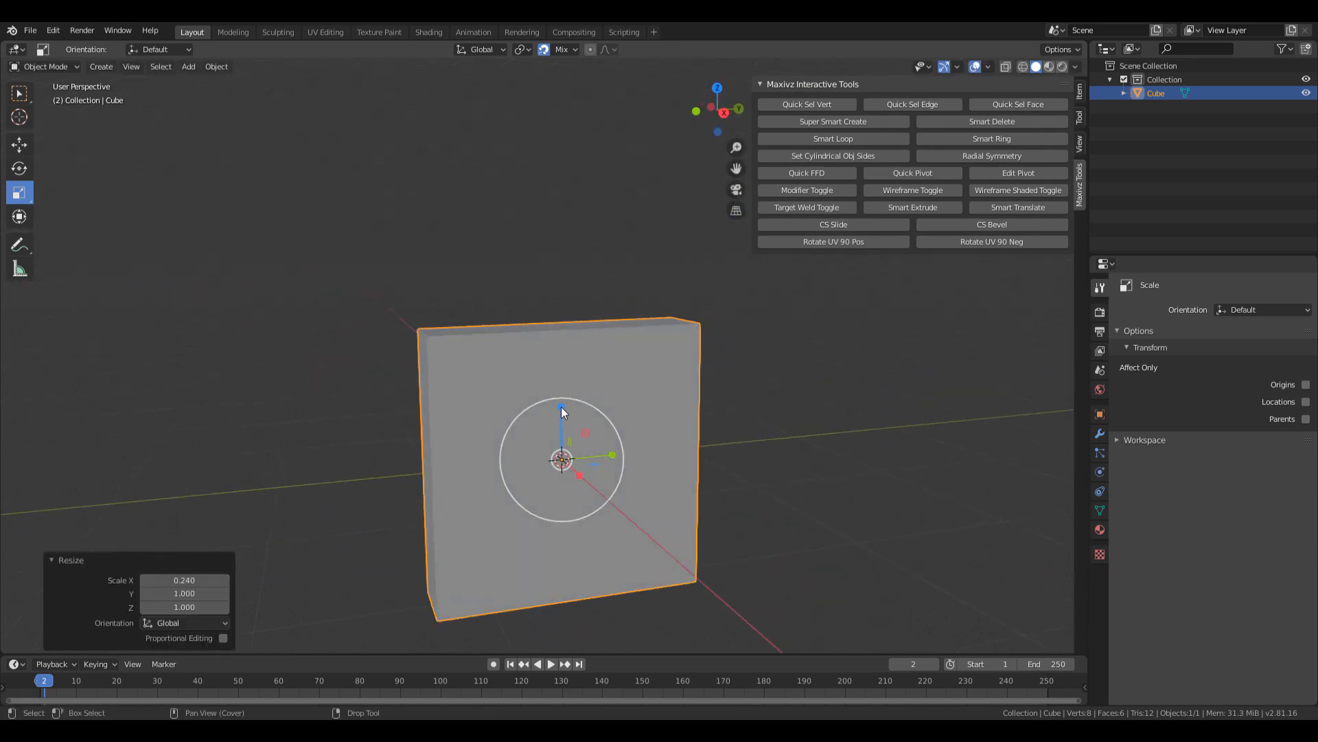
pyautogui.press('s')
pyautogui.press('z')
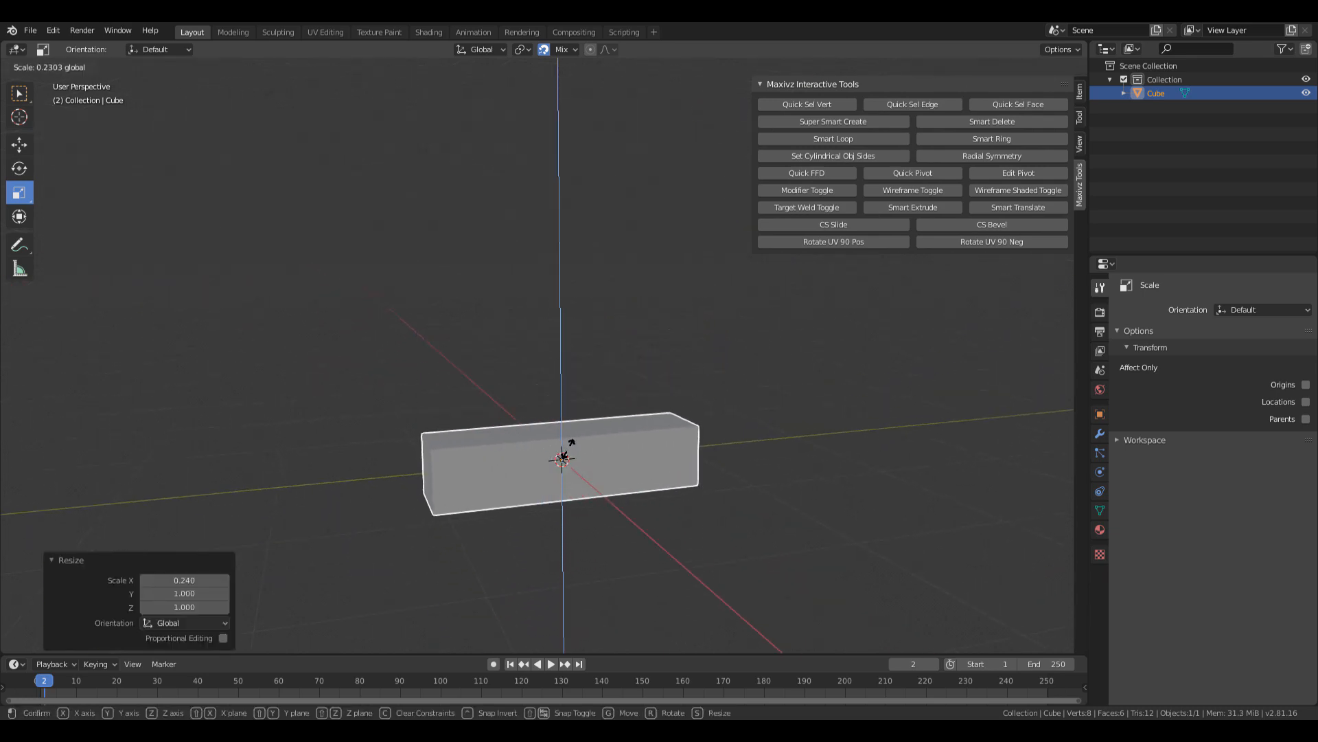
pyautogui.click(590, 459)
pyautogui.moveTo(611, 459); pyautogui.dragTo(699, 441, button='middle')
pyautogui.scroll(3, 618, 475)
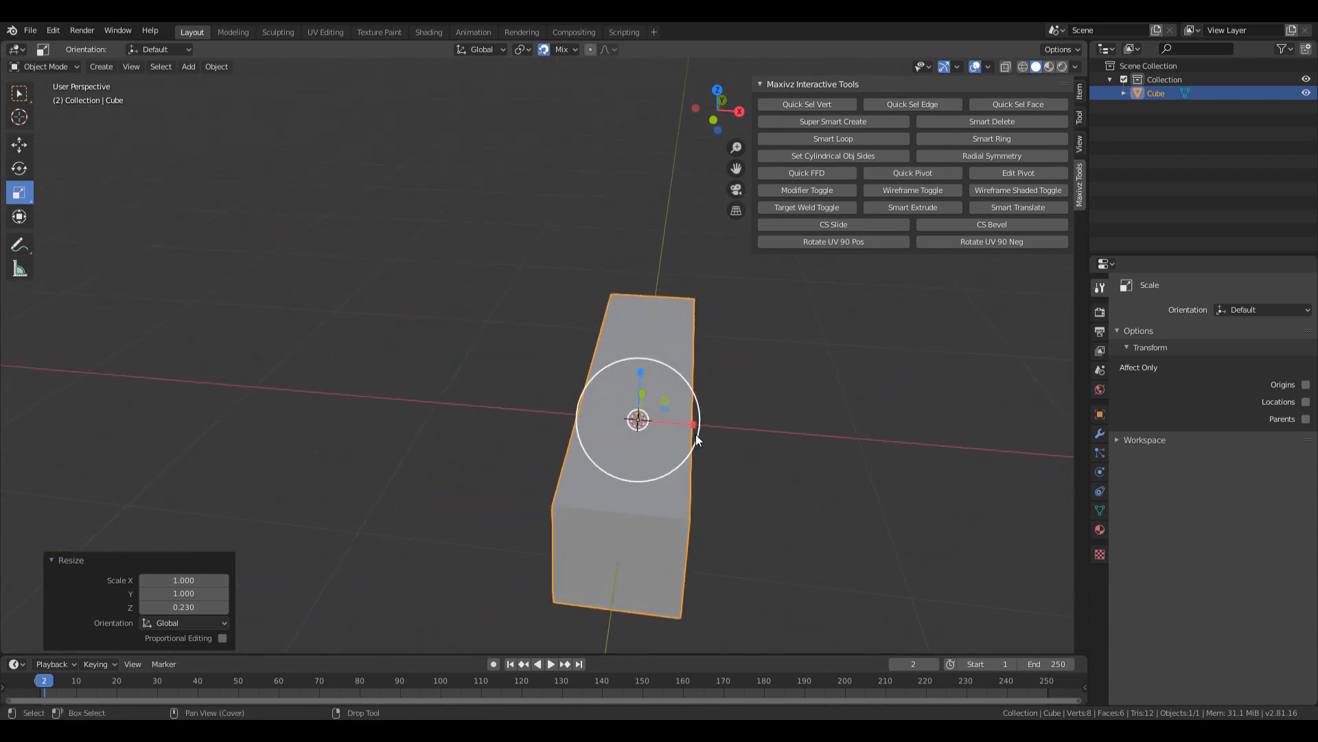
pyautogui.moveTo(692, 427); pyautogui.dragTo(684, 424)
# Reposition the reference photo, then set X scale to 0.950 and stretch Z to 1.486.
pyautogui.moveTo(1317, 71); pyautogui.dragTo(1317, 309)
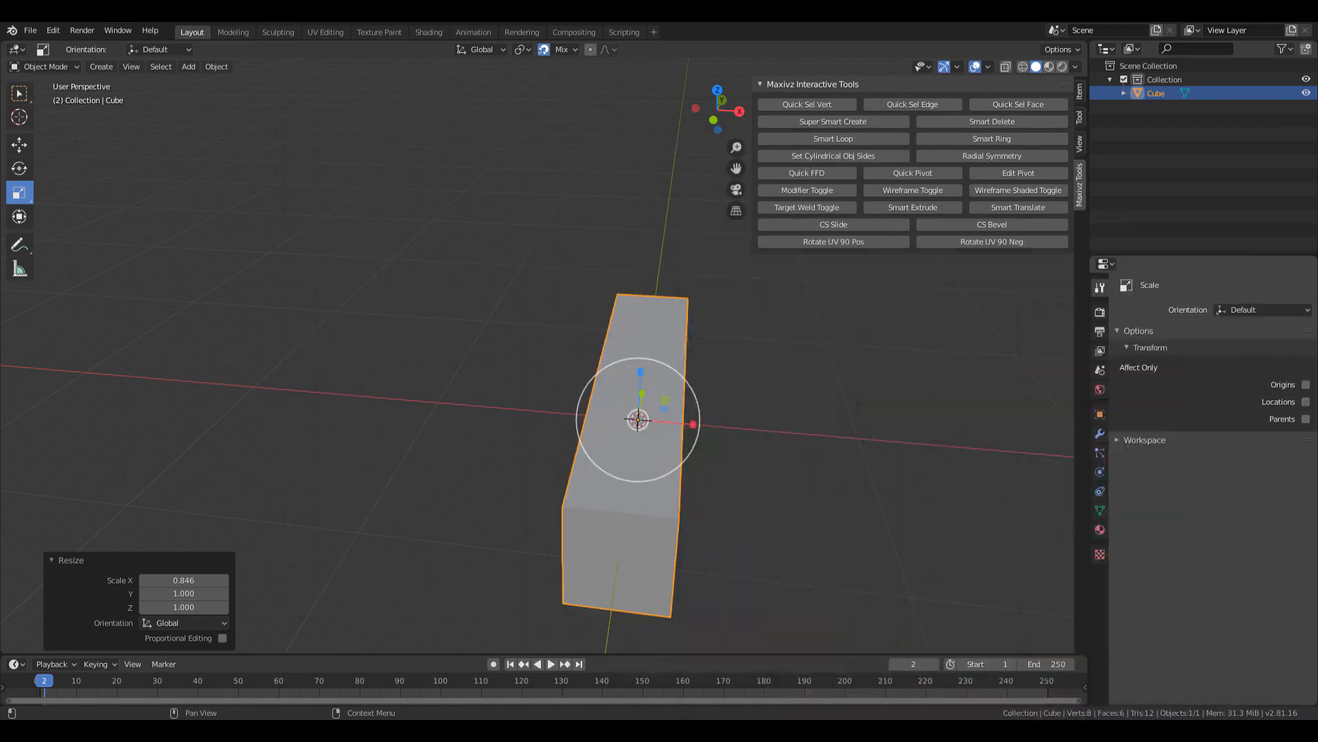
pyautogui.keyDown('shift'); pyautogui.moveTo(794, 422); pyautogui.dragTo(630, 417, button='middle'); pyautogui.keyUp('shift')
pyautogui.press('s')
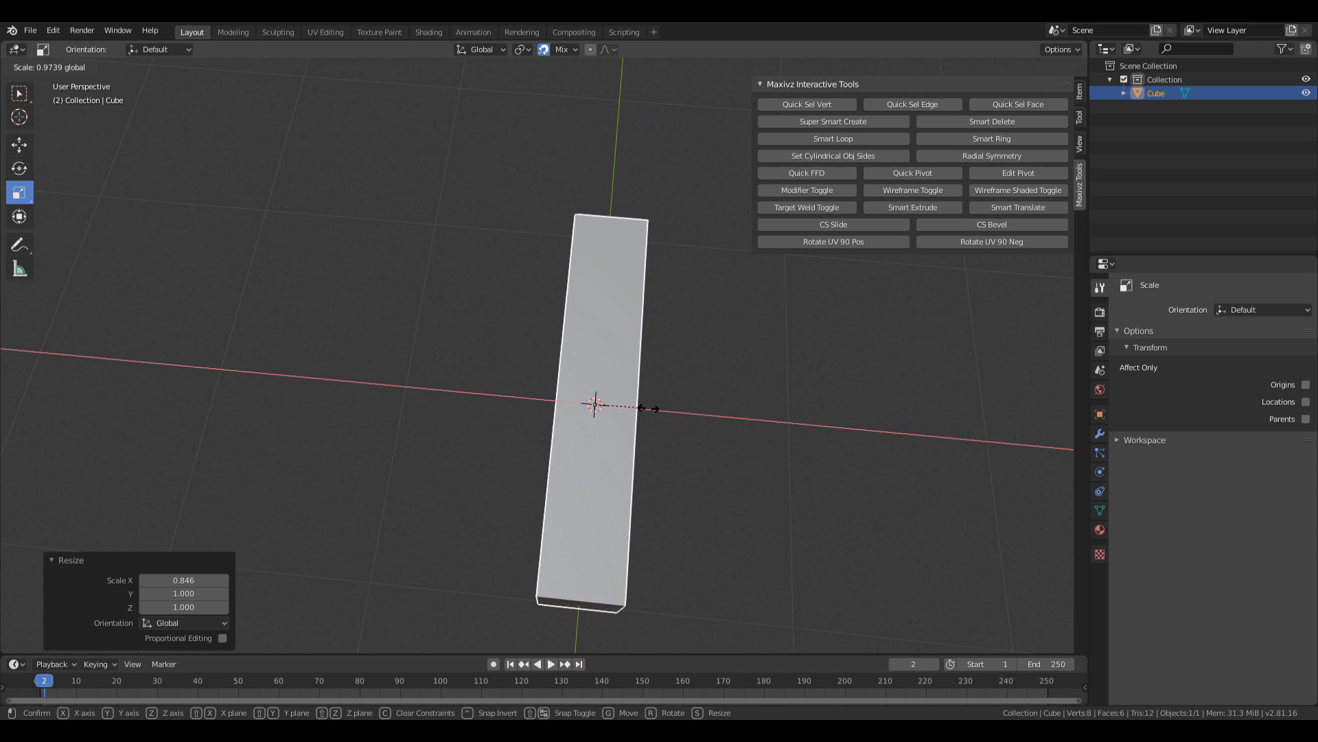
pyautogui.moveTo(648, 409); pyautogui.dragTo(646, 408)
pyautogui.moveTo(695, 438); pyautogui.dragTo(554, 322, button='middle')
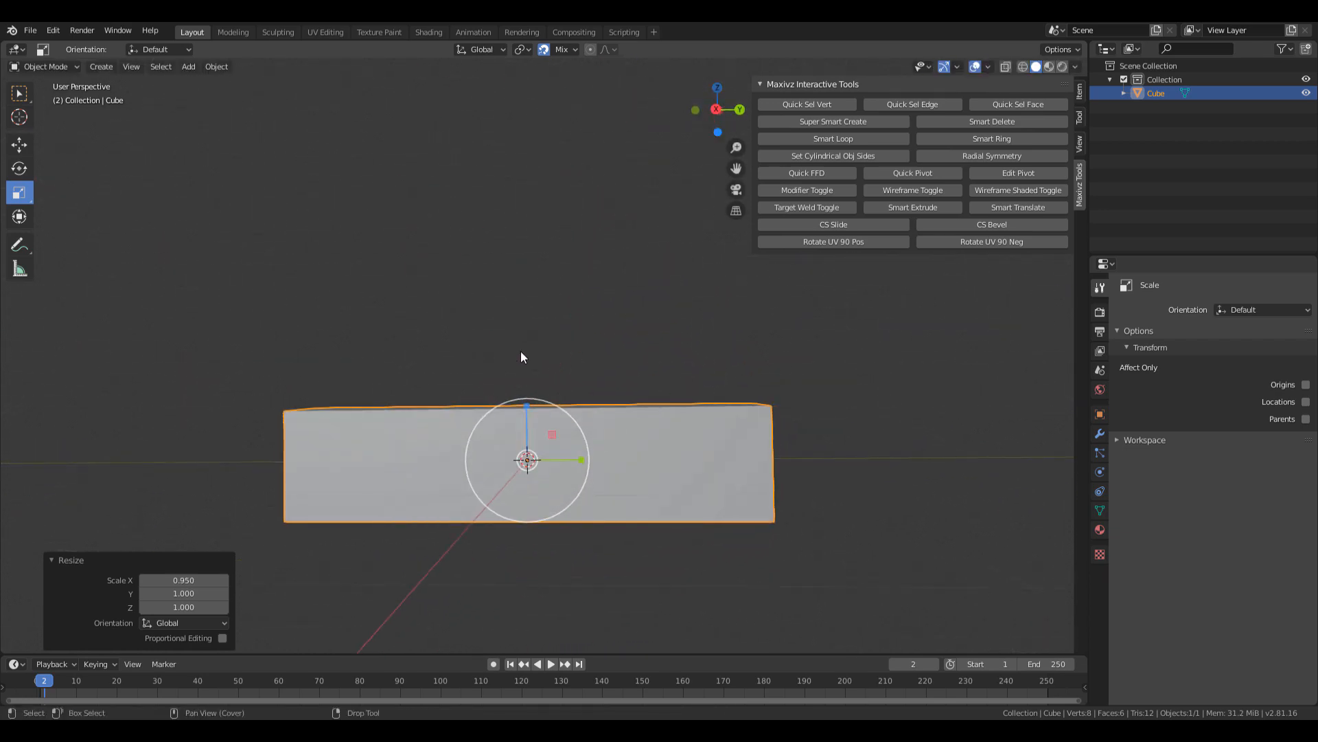
pyautogui.moveTo(525, 406); pyautogui.dragTo(525, 382)
# Enter Edit Mode on the block and deselect all its vertices.
pyautogui.moveTo(632, 380); pyautogui.dragTo(564, 342, button='middle')
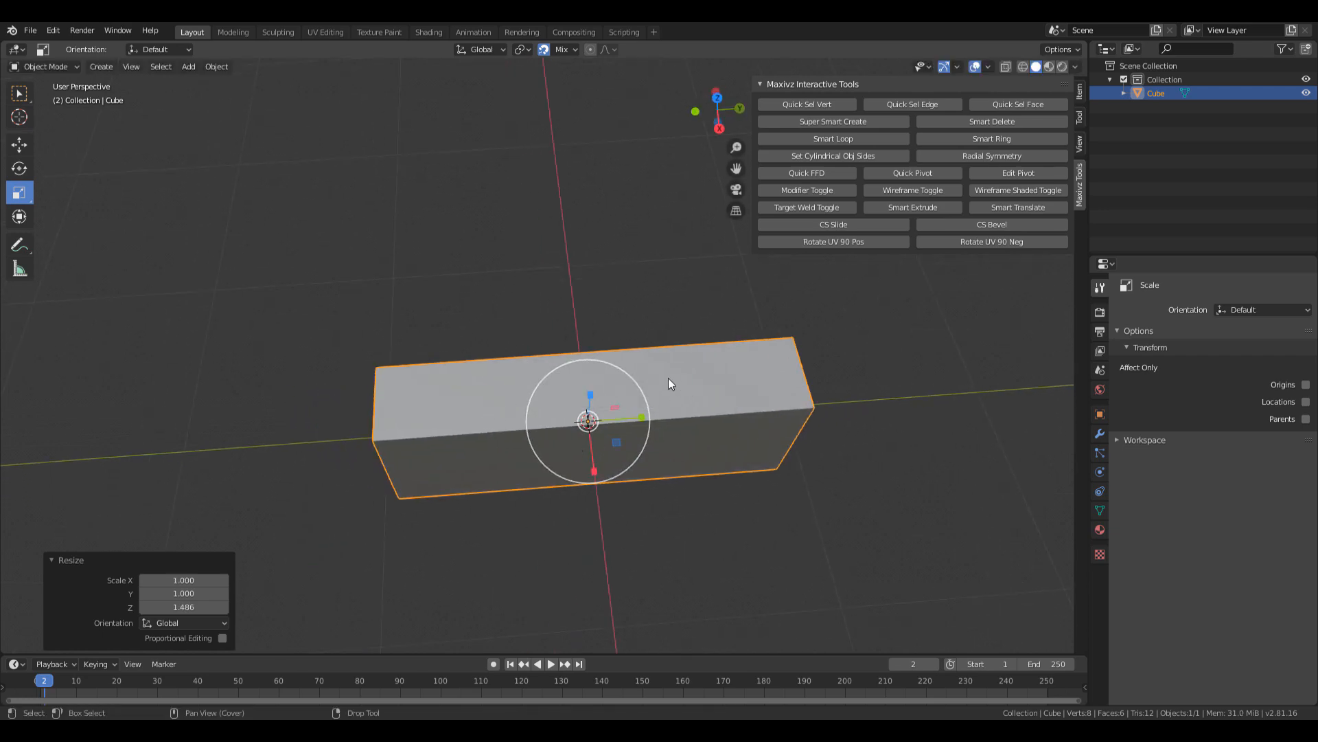
pyautogui.keyDown('shift'); pyautogui.moveTo(669, 379); pyautogui.dragTo(593, 405, button='middle'); pyautogui.keyUp('shift')
pyautogui.scroll(2, 629, 360)
pyautogui.press('Tab')
pyautogui.scroll(-1, 556, 313)
pyautogui.click(556, 312)
pyautogui.moveTo(556, 312); pyautogui.dragTo(585, 387, button='middle')
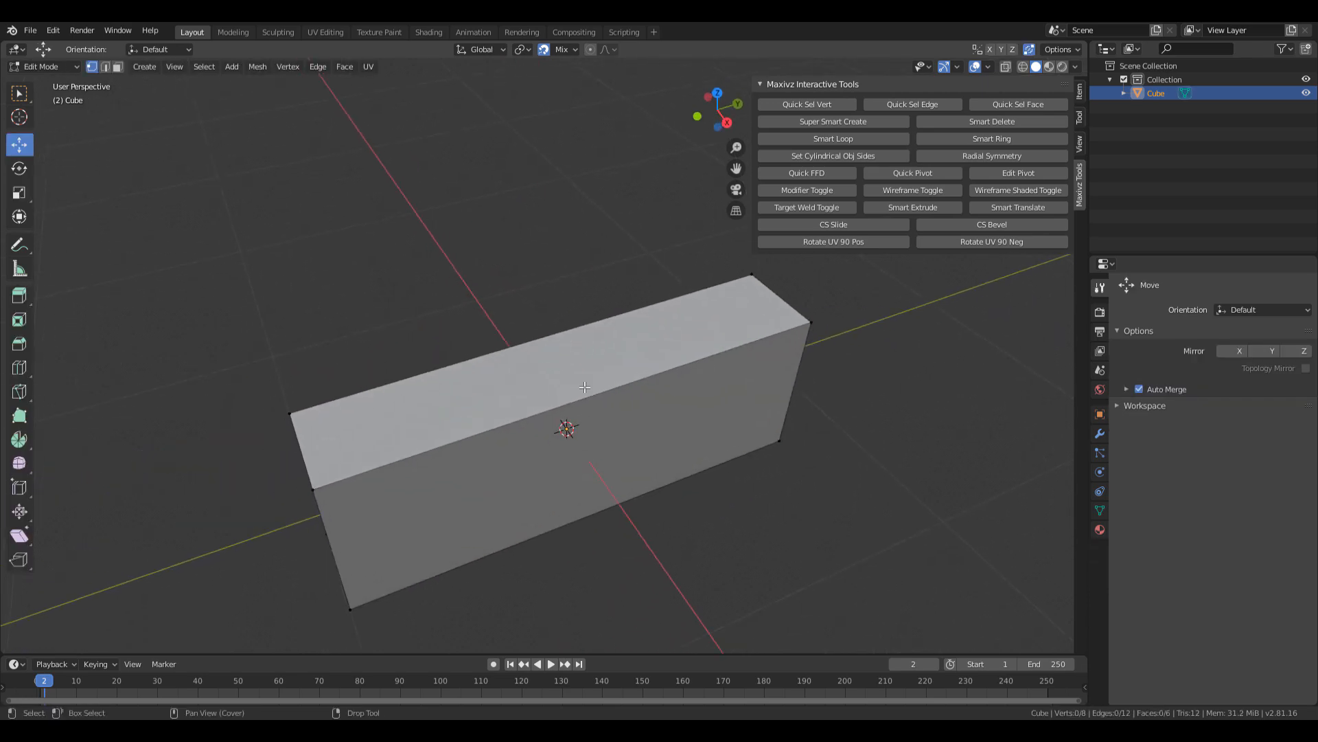
# Bring up the Quick Favorites menu (Q) over the block in Edit Mode.
pyautogui.press('q')
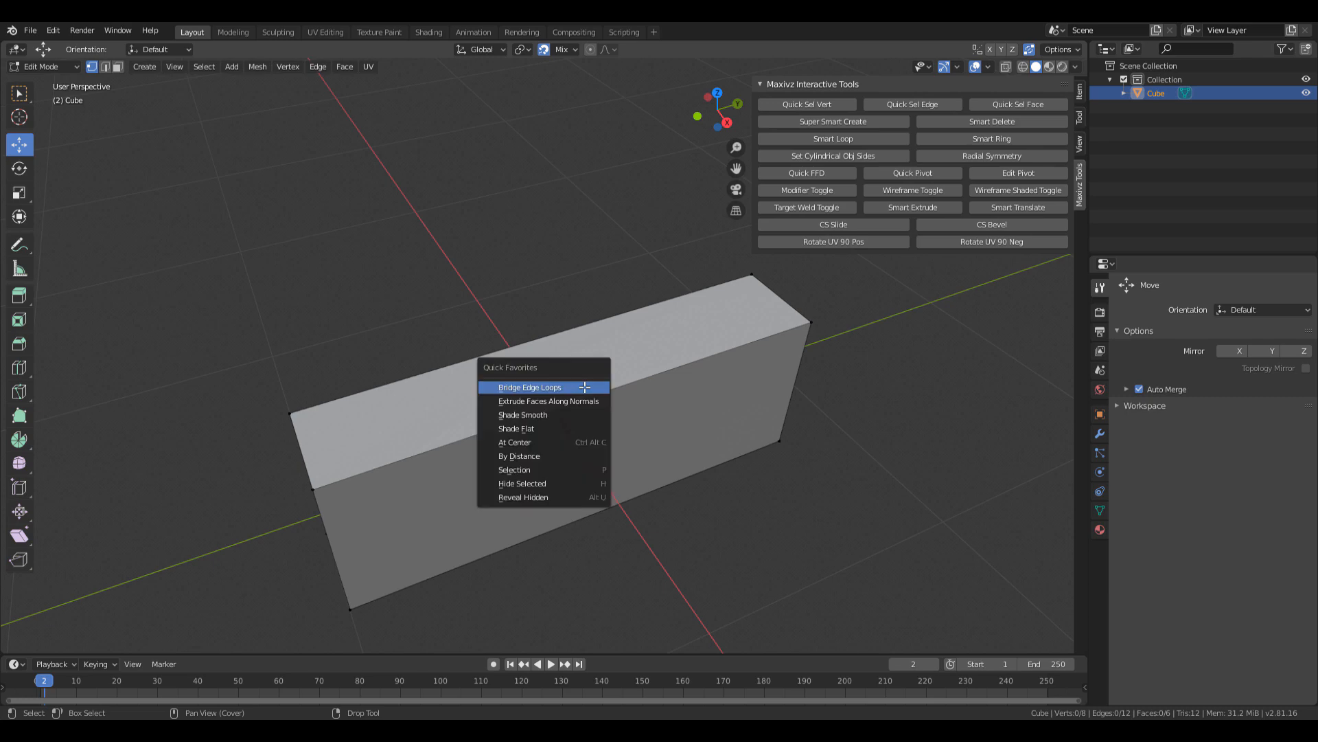
pyautogui.press('q')
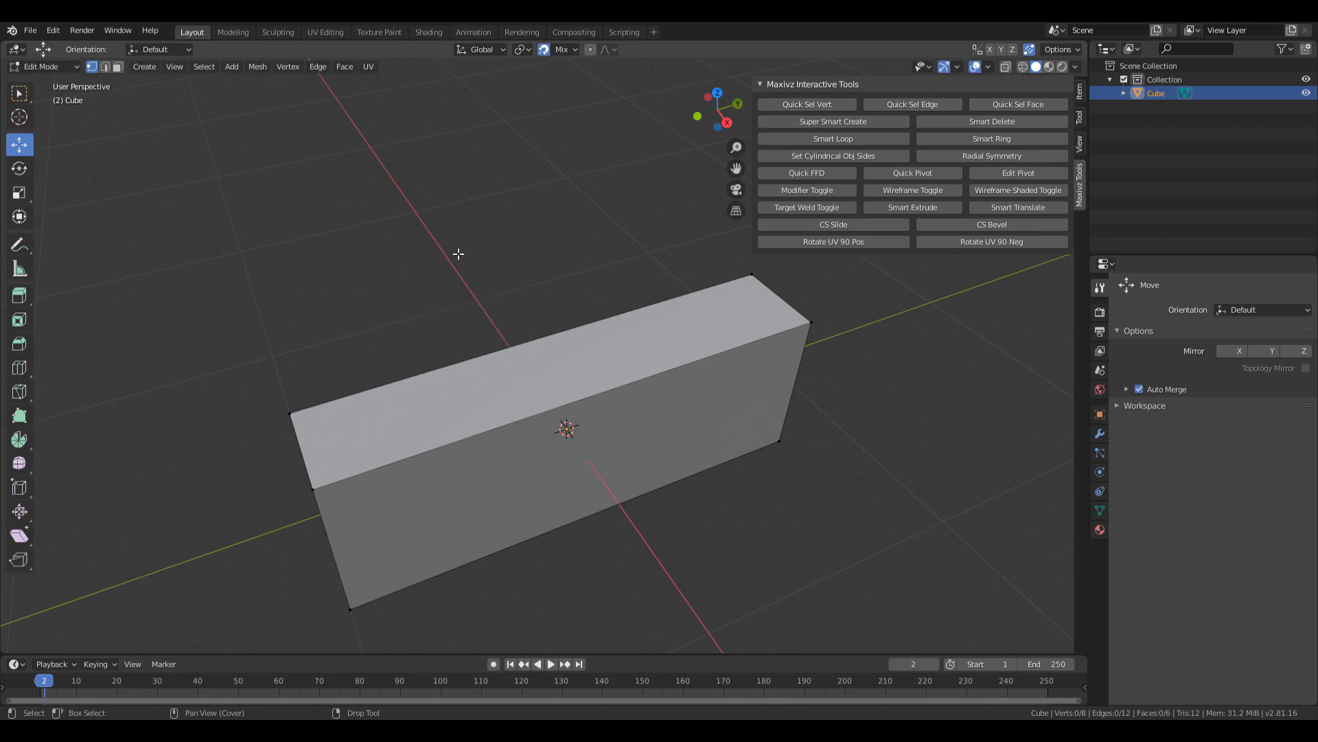
pyautogui.press('q')
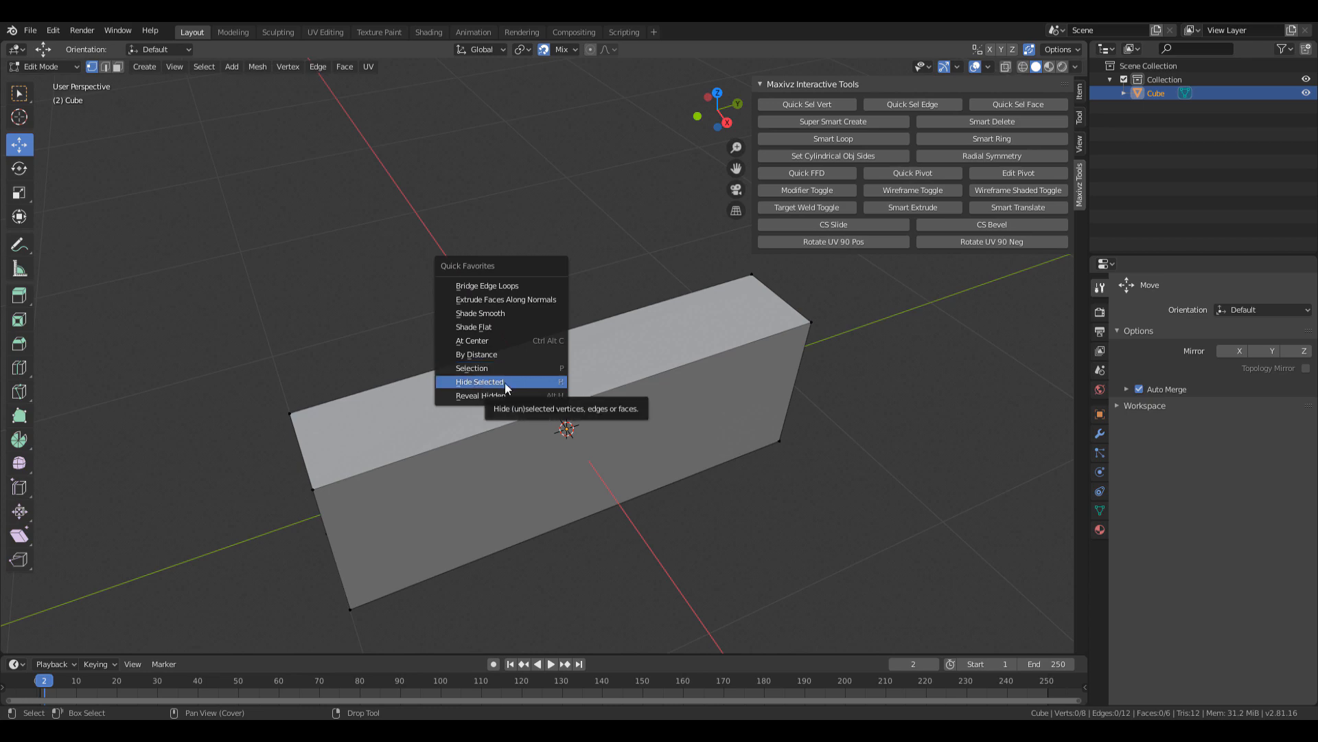
pyautogui.click(481, 396)
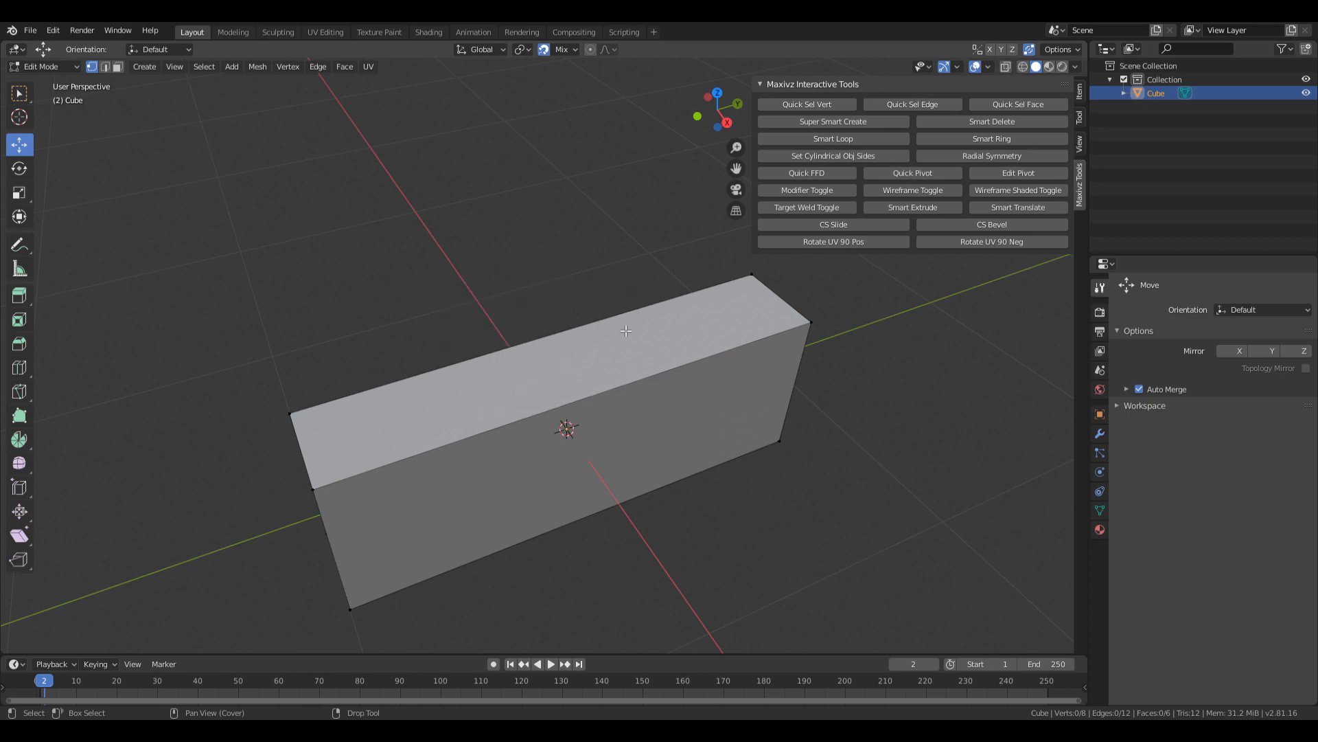
pyautogui.moveTo(519, 398); pyautogui.dragTo(553, 352, button='middle')
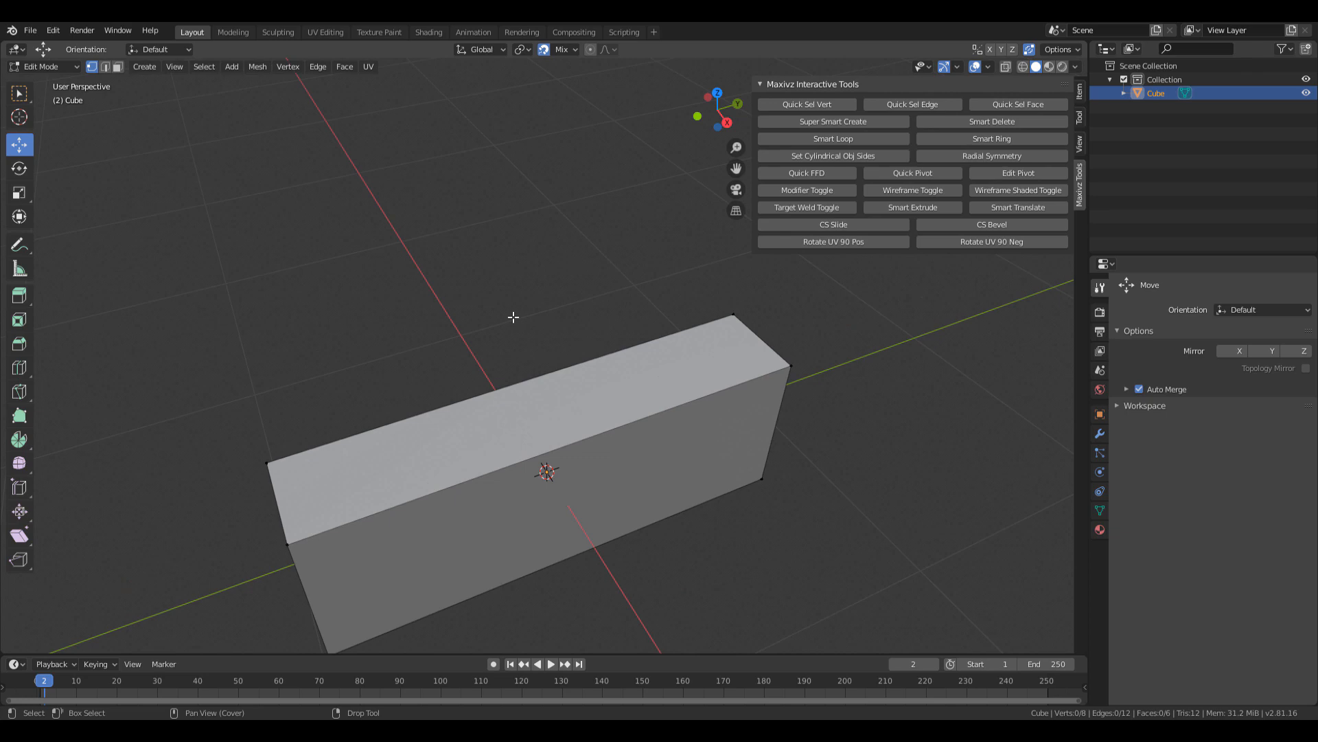
pyautogui.press('q')
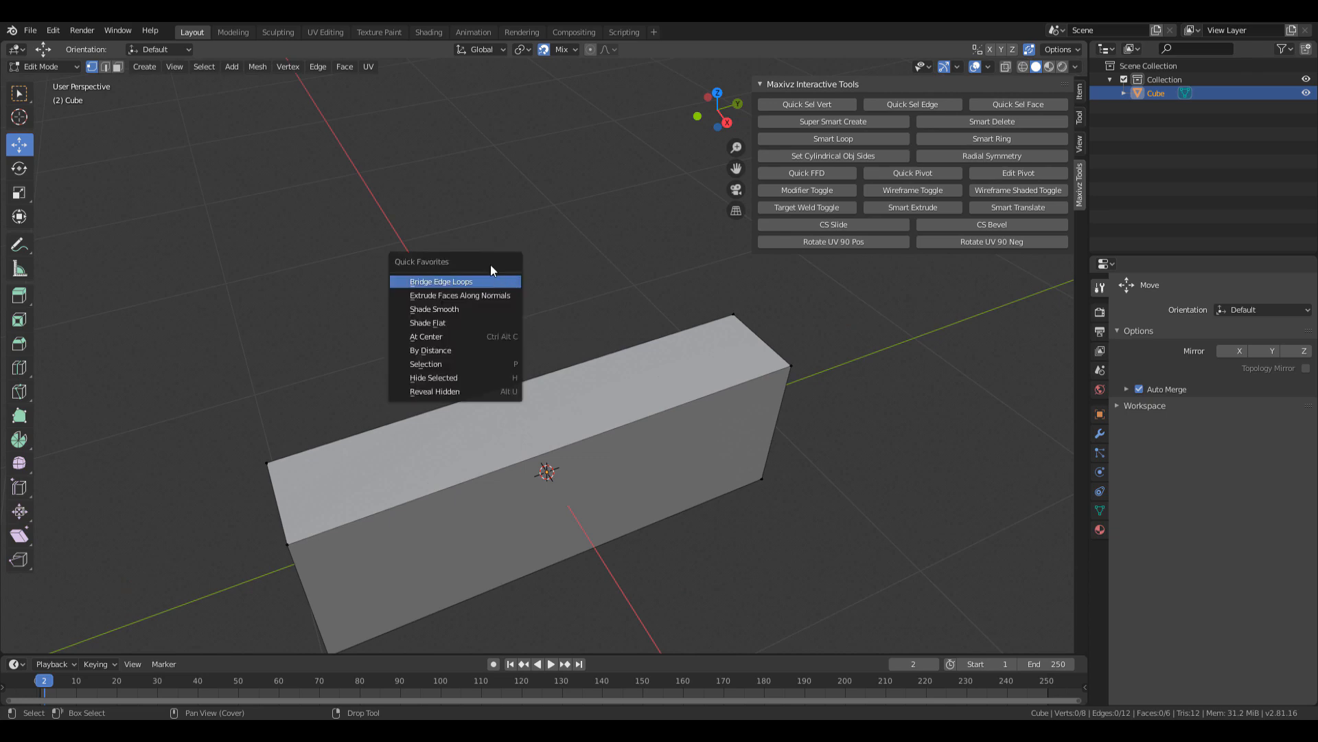
pyautogui.press('q')
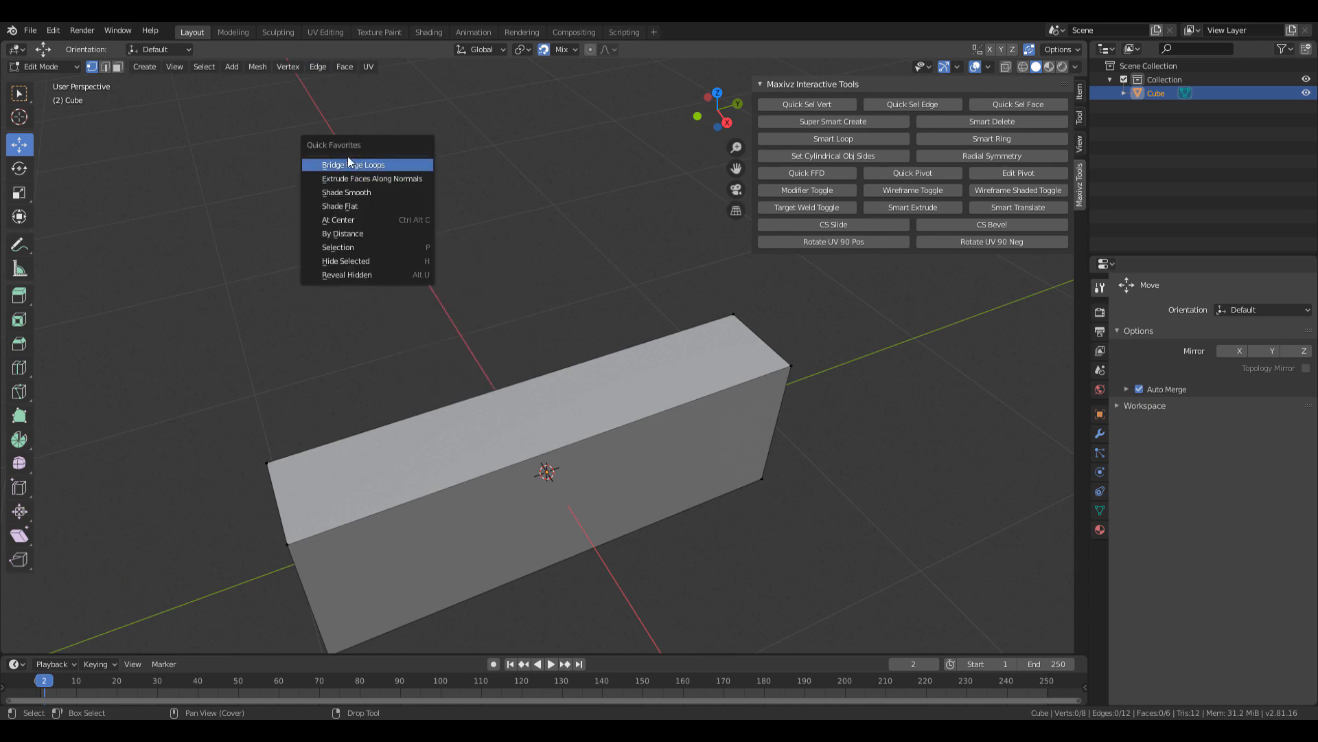
pyautogui.click(318, 66)
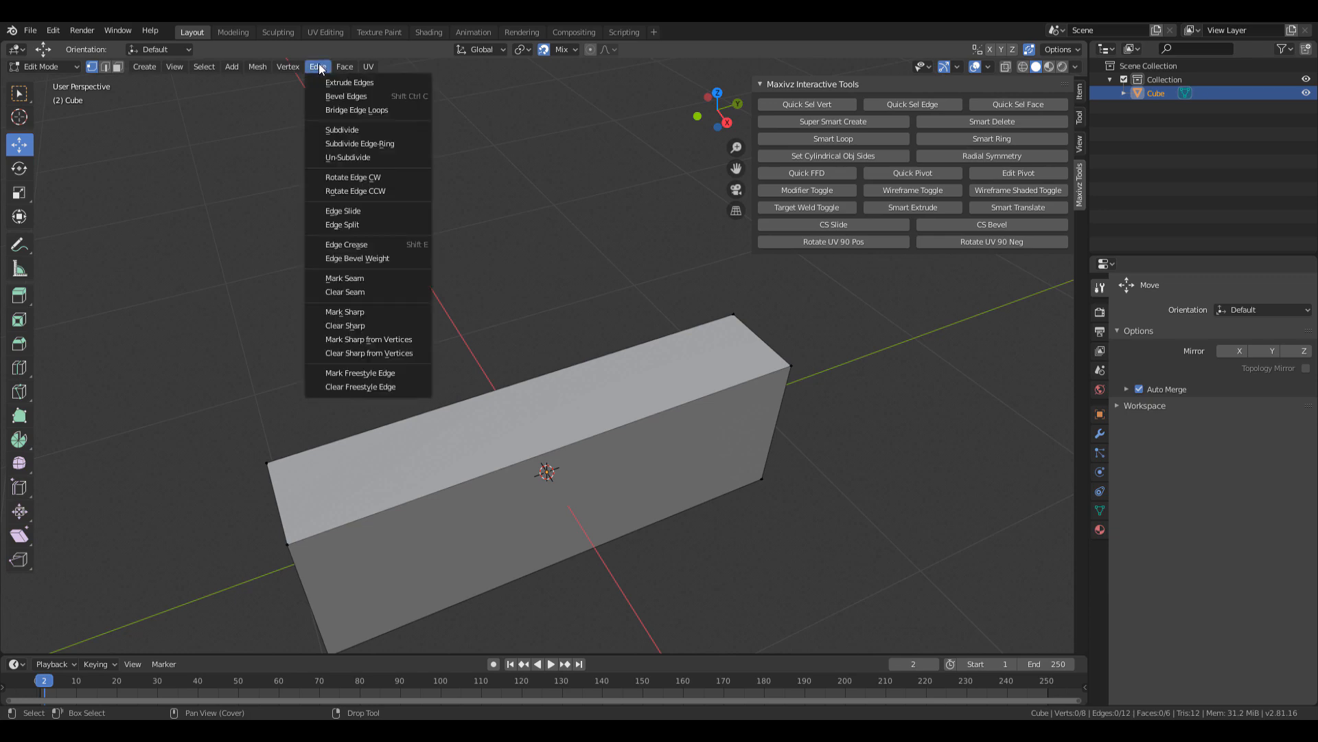
pyautogui.rightClick(365, 109)
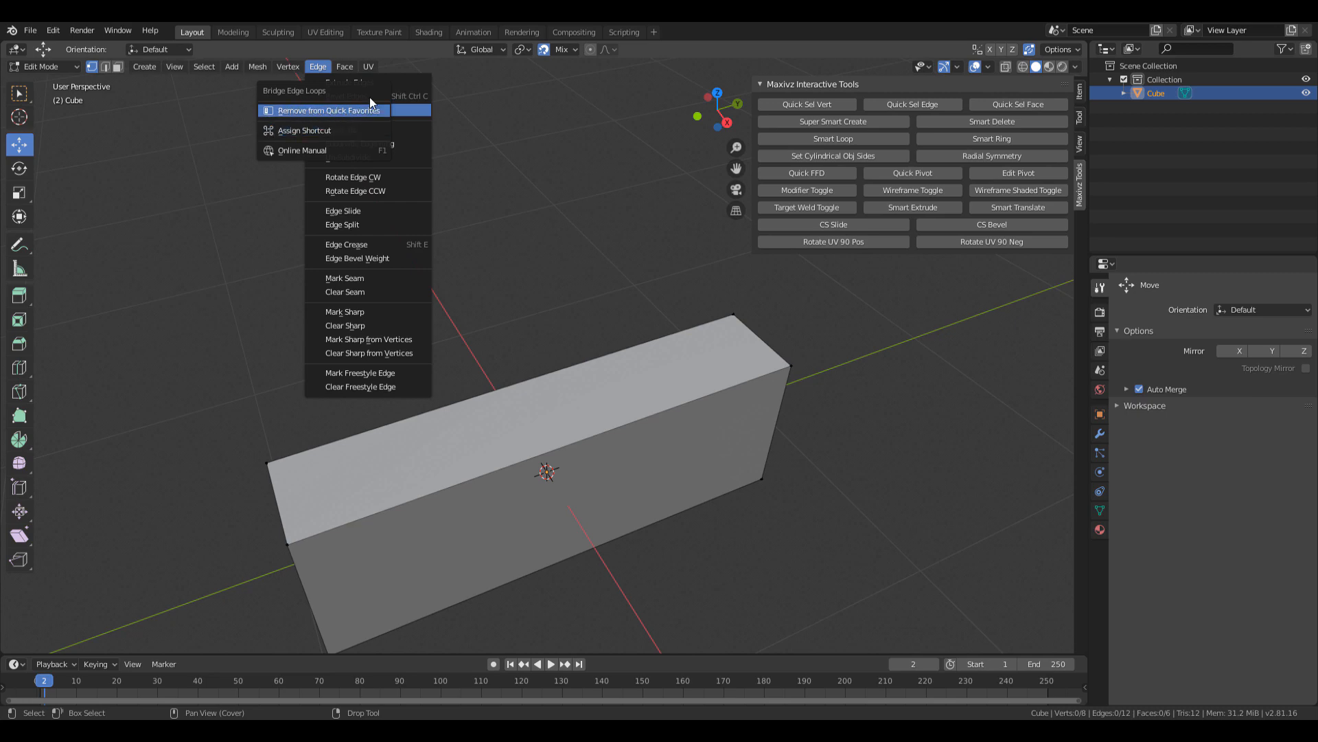
pyautogui.click(370, 109)
pyautogui.click(312, 68)
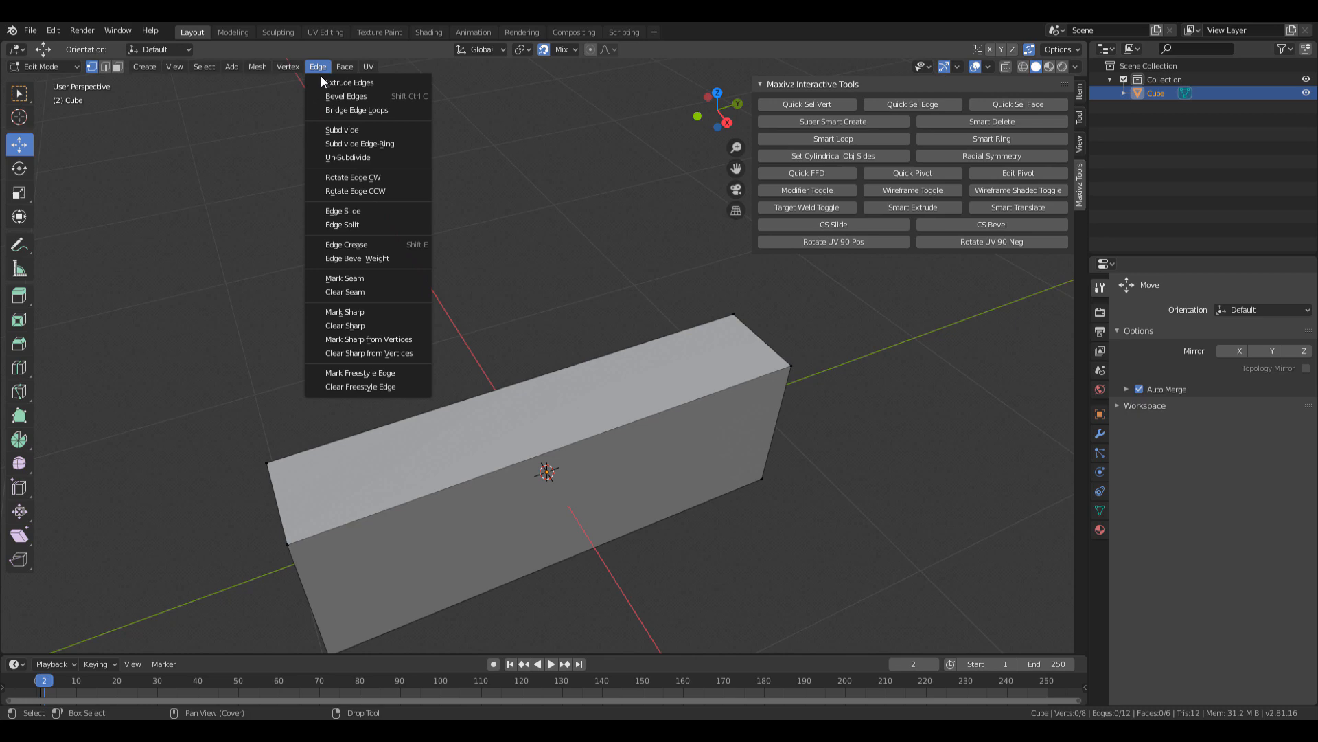
pyautogui.rightClick(349, 211)
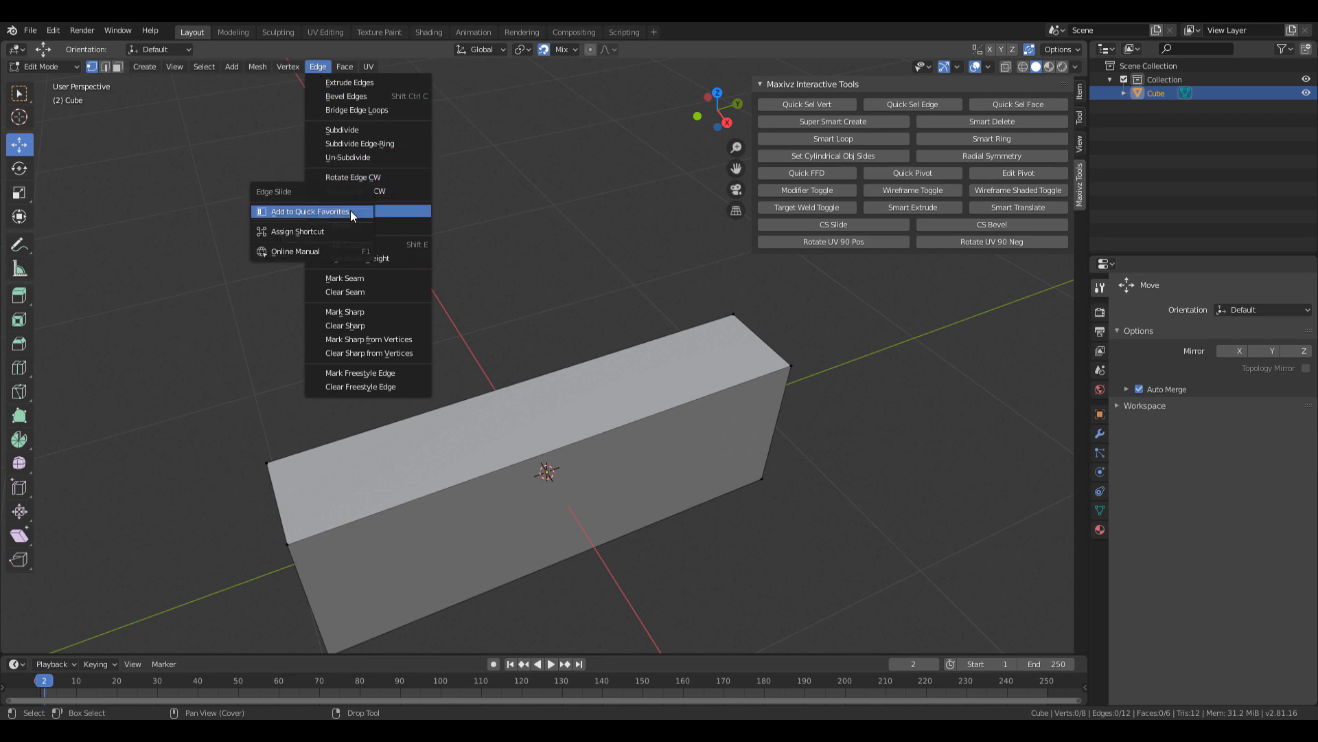
pyautogui.click(316, 211)
pyautogui.click(320, 68)
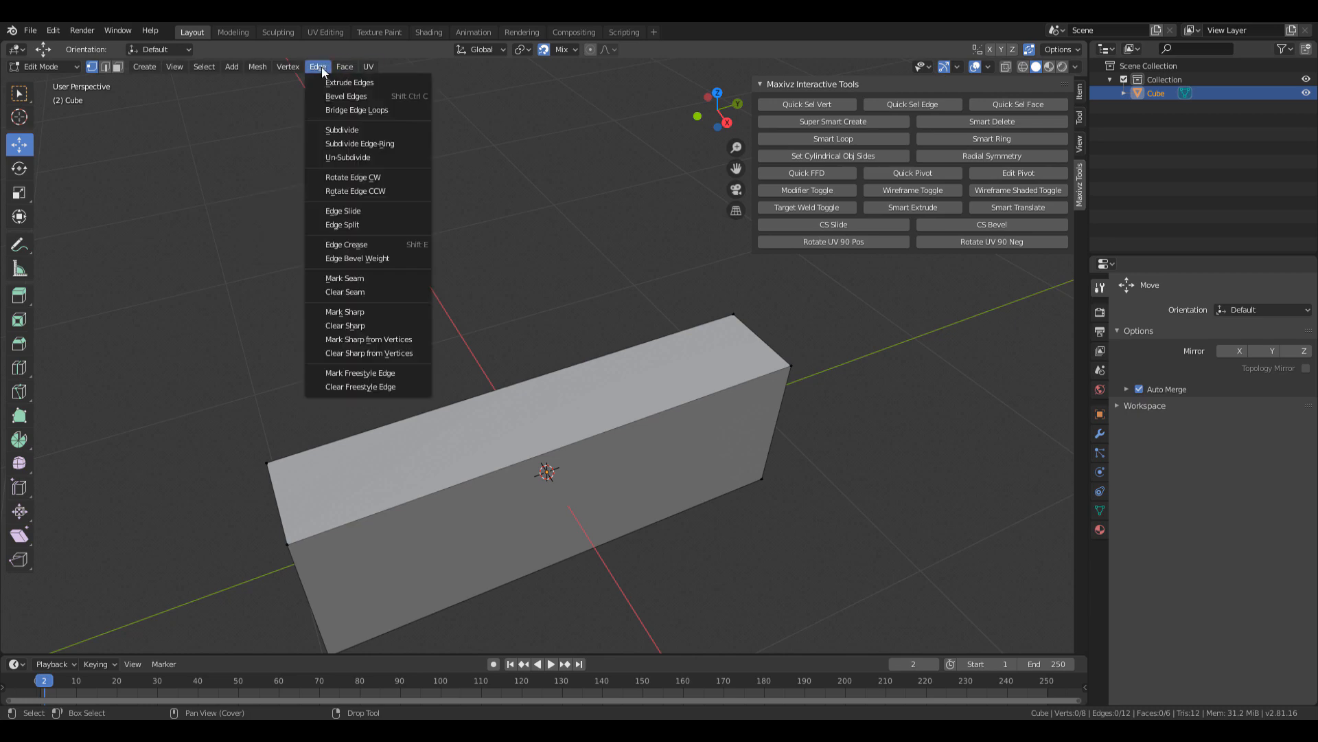
pyautogui.rightClick(360, 109)
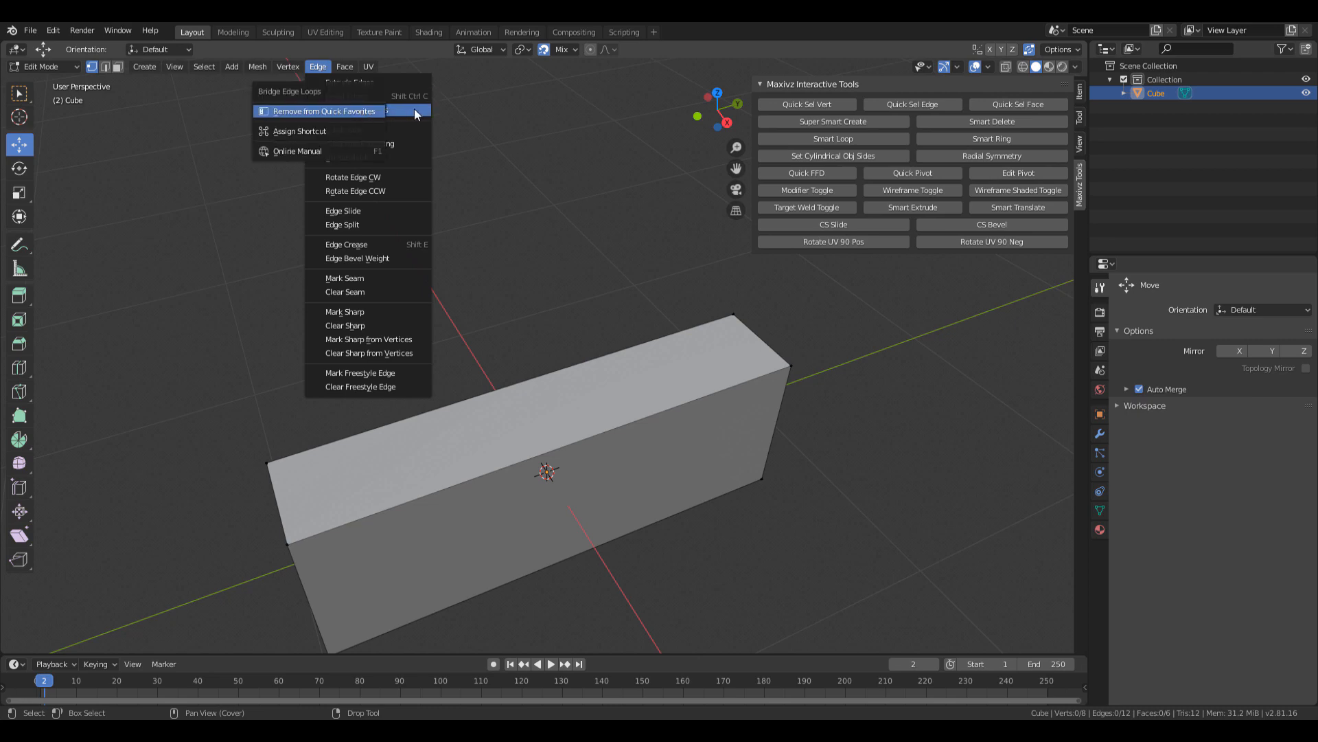
pyautogui.press('q')
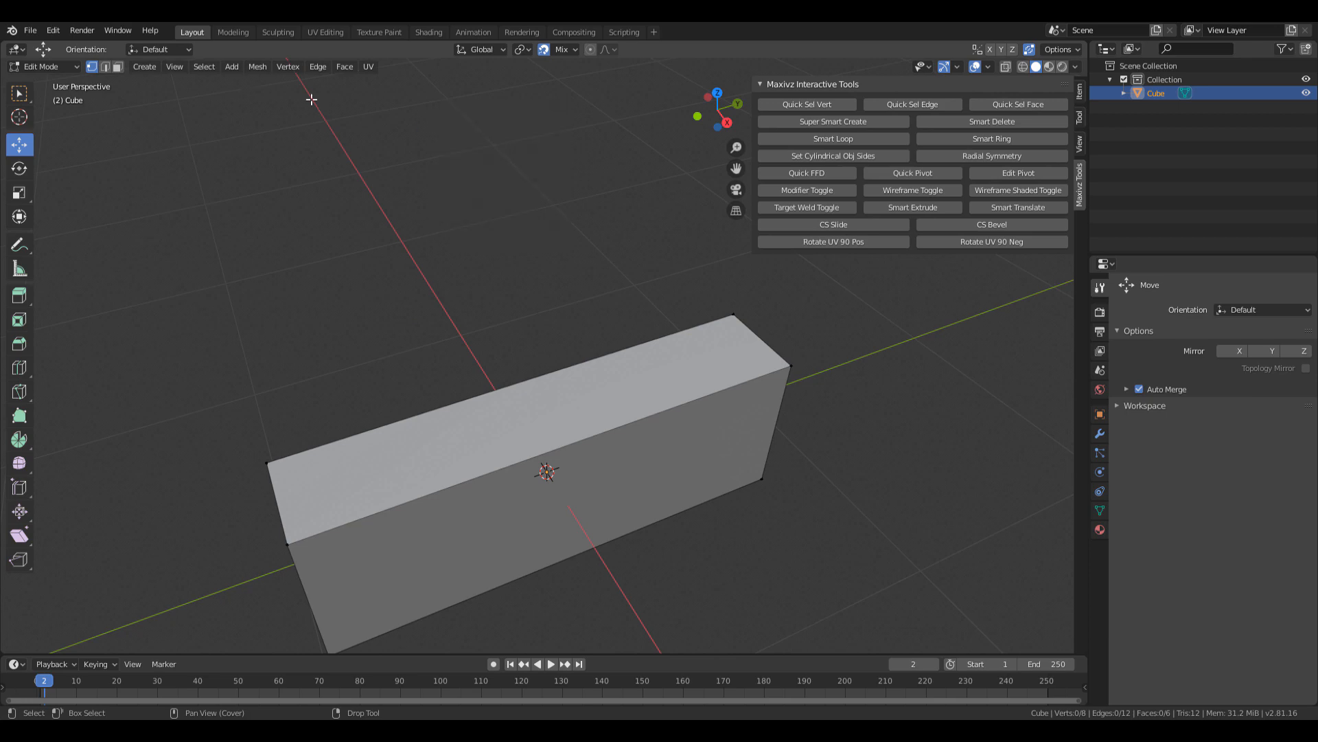
pyautogui.click(344, 66)
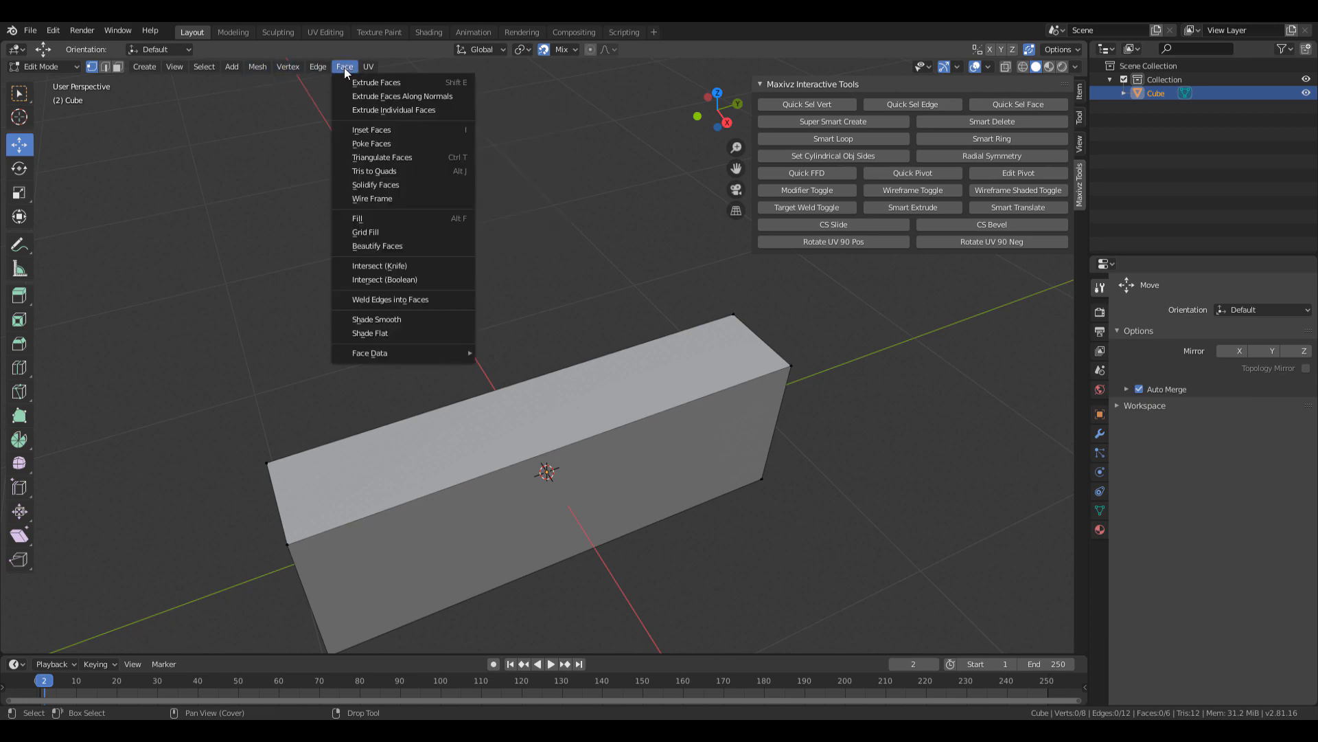
pyautogui.rightClick(450, 97)
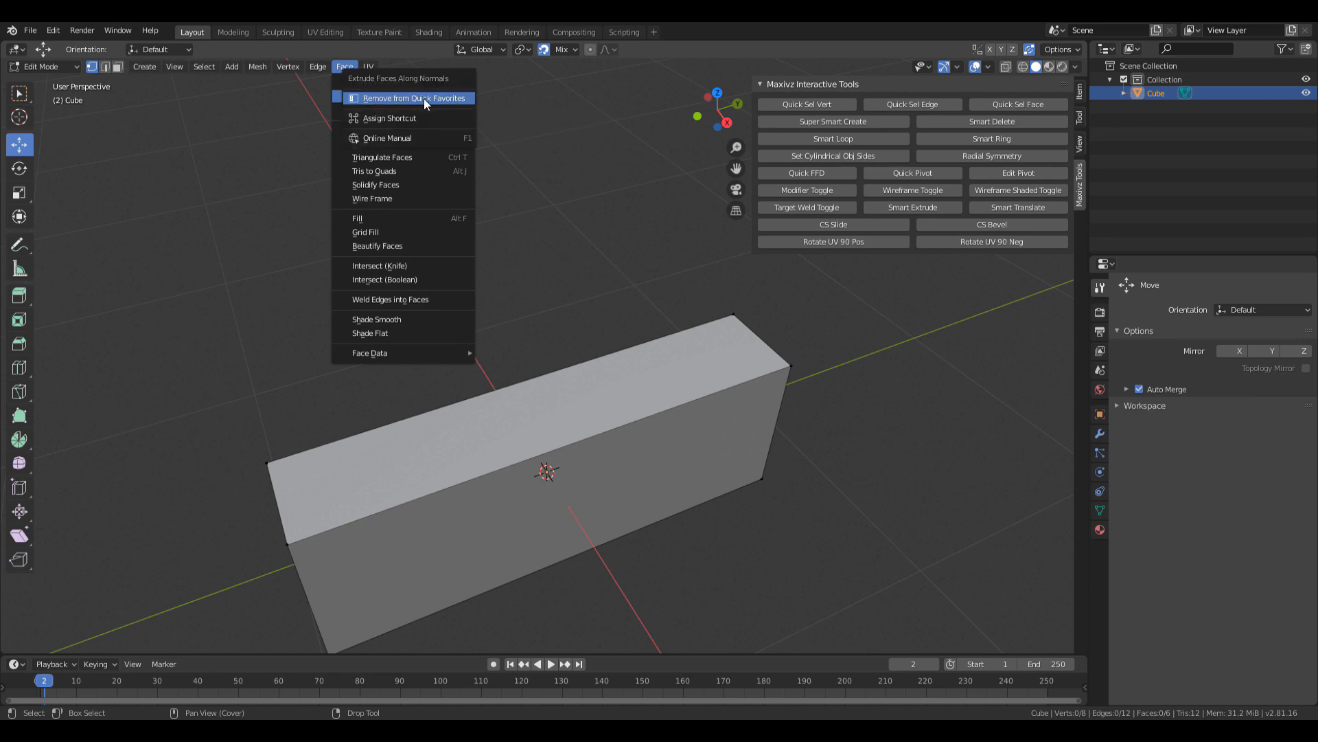
pyautogui.click(425, 98)
pyautogui.press('q')
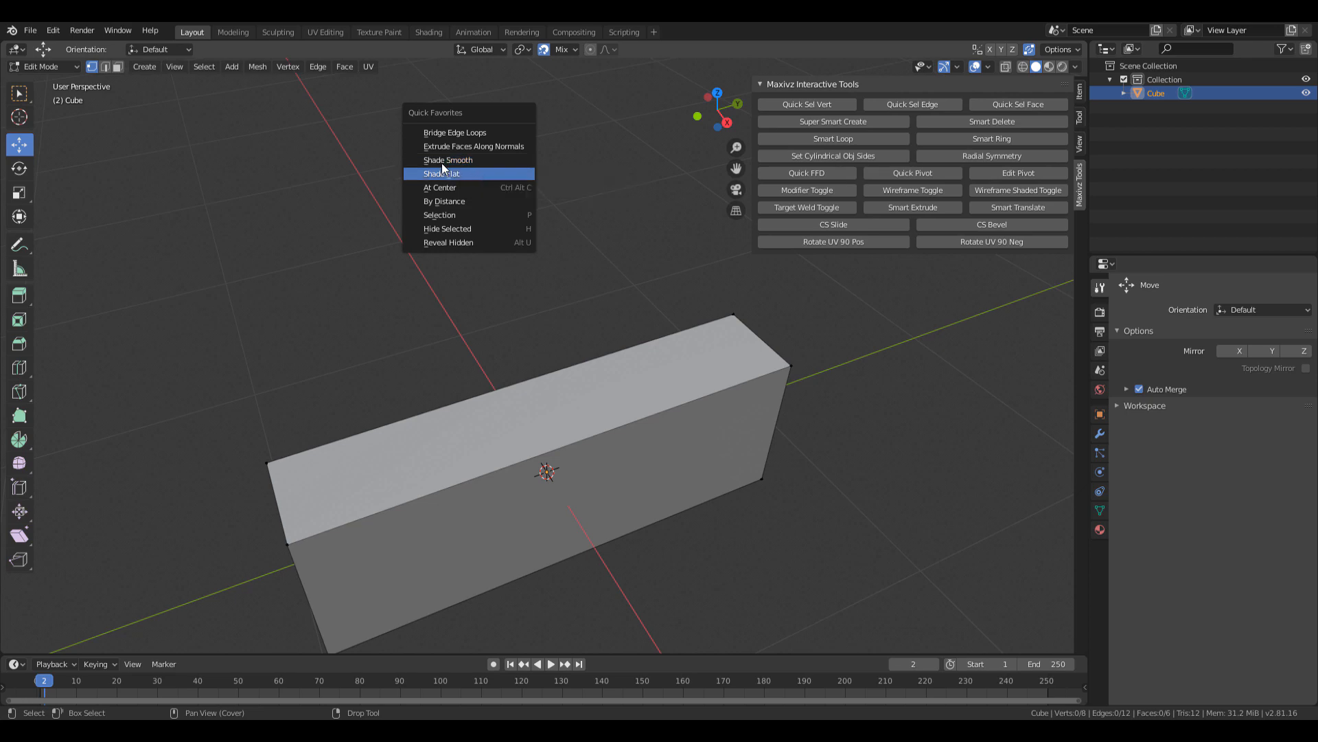
pyautogui.click(258, 67)
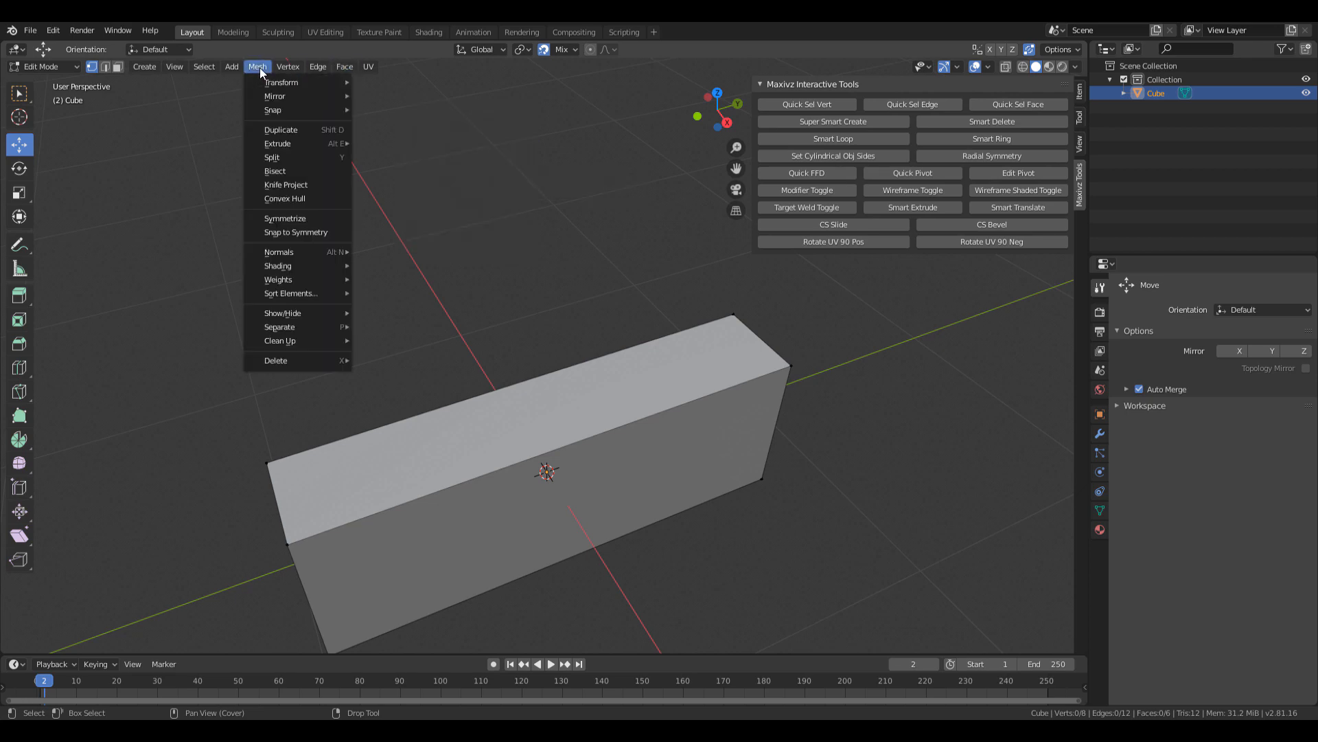
pyautogui.moveTo(329, 261)
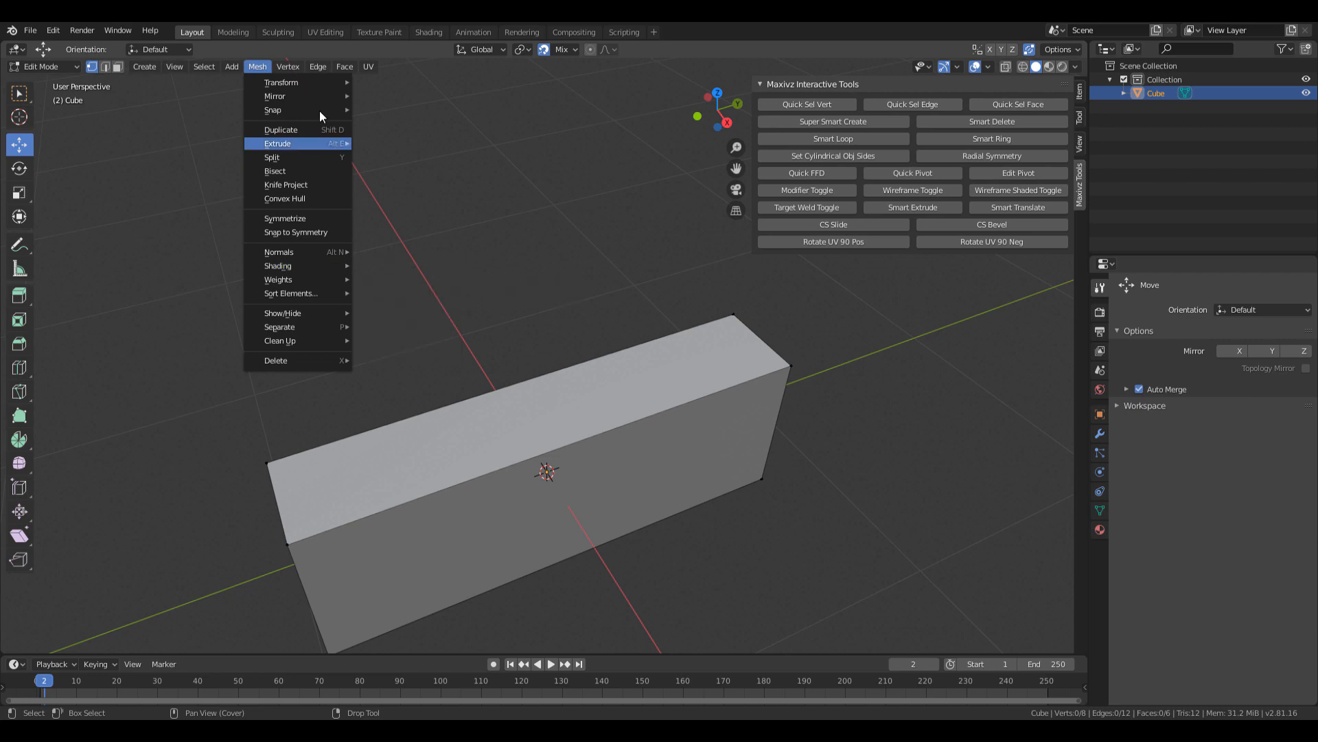
pyautogui.moveTo(347, 68)
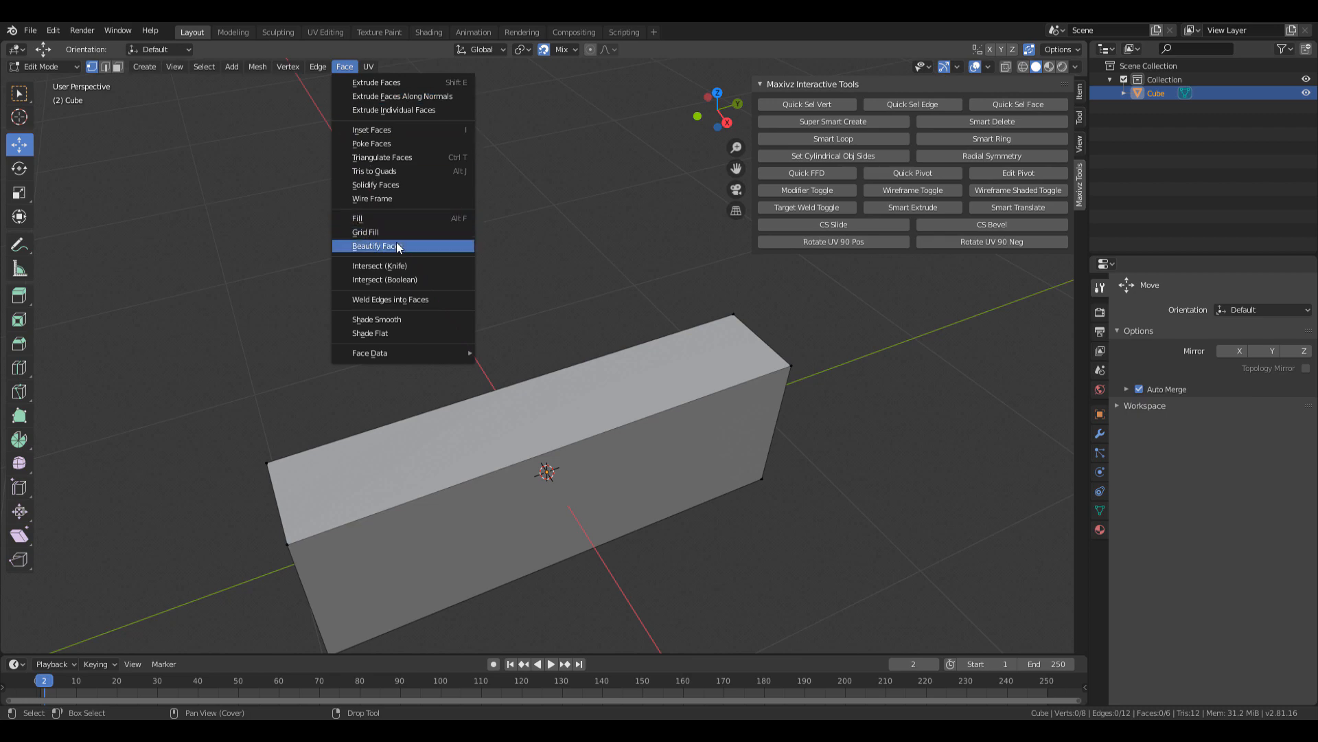
pyautogui.rightClick(398, 317)
pyautogui.click(398, 316)
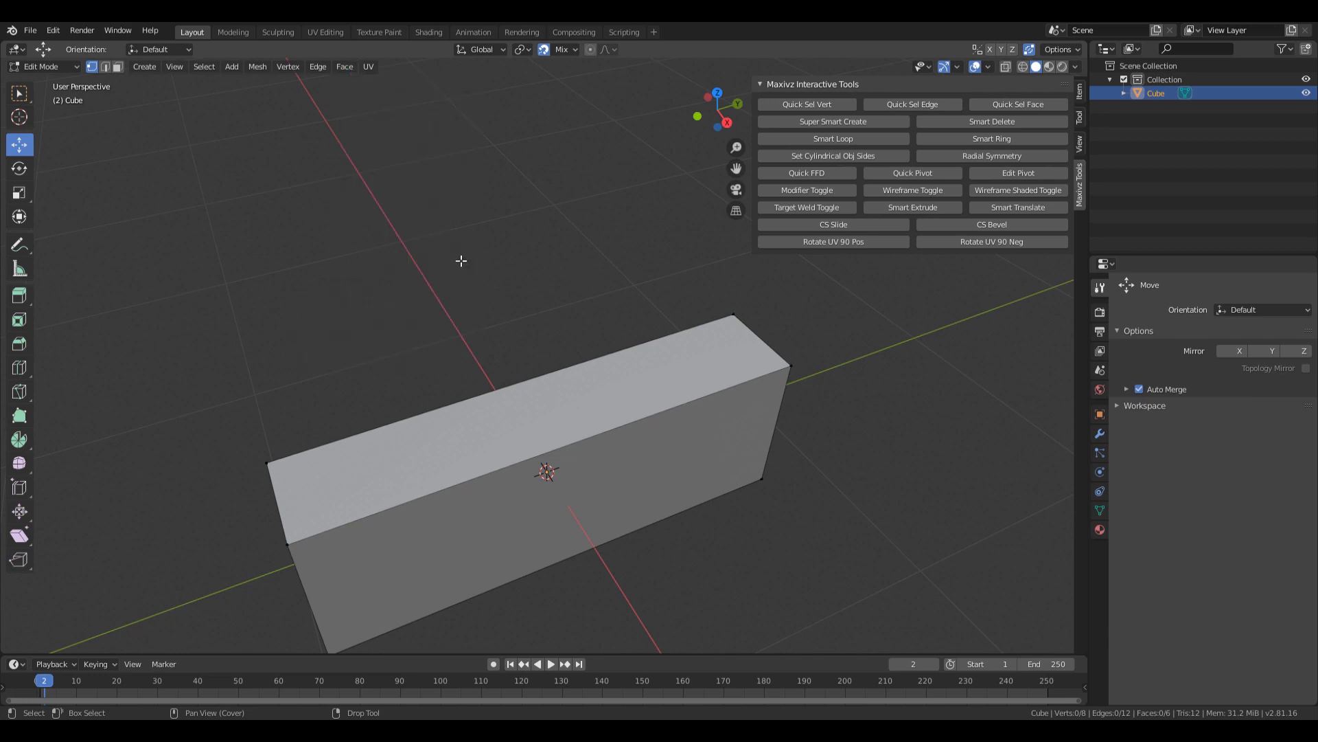
# Browse Quick Favorites and the Vertex > Merge Vertices options, then open the Face menu.
pyautogui.press('q')
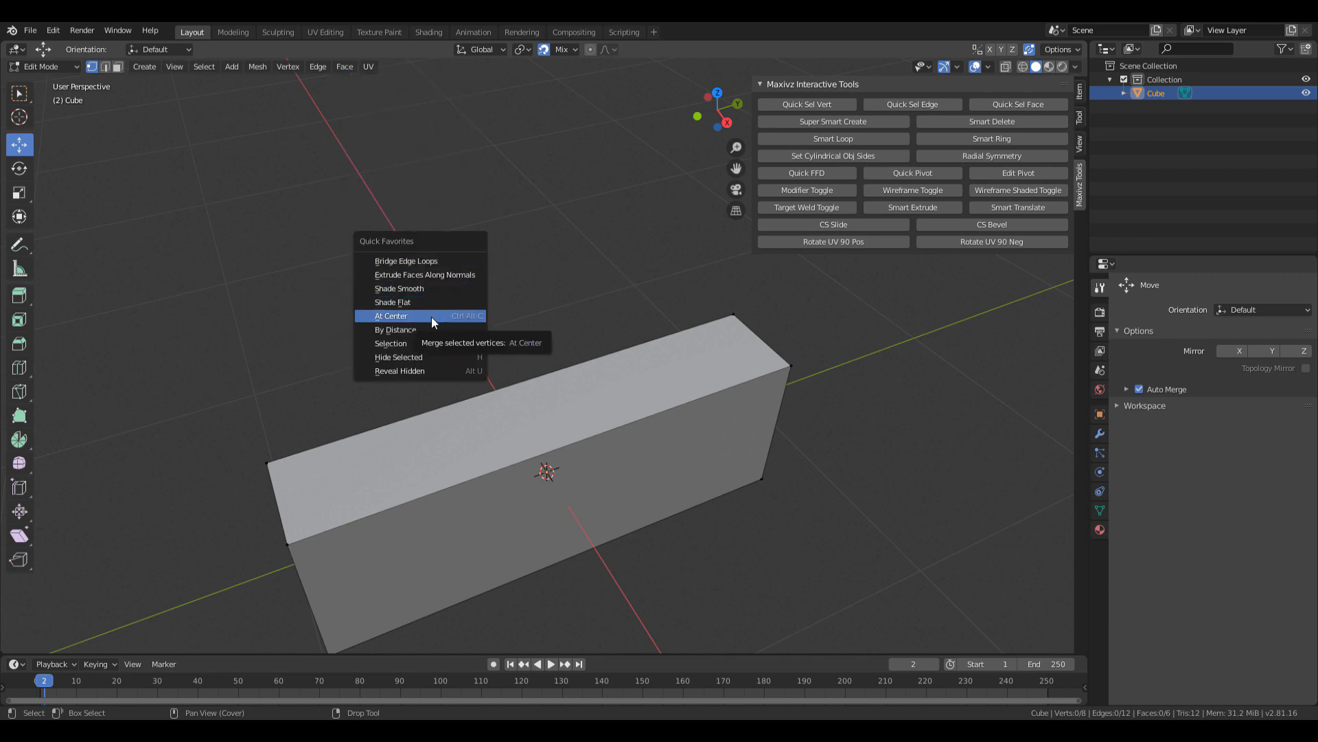
pyautogui.click(287, 67)
pyautogui.moveTo(378, 275)
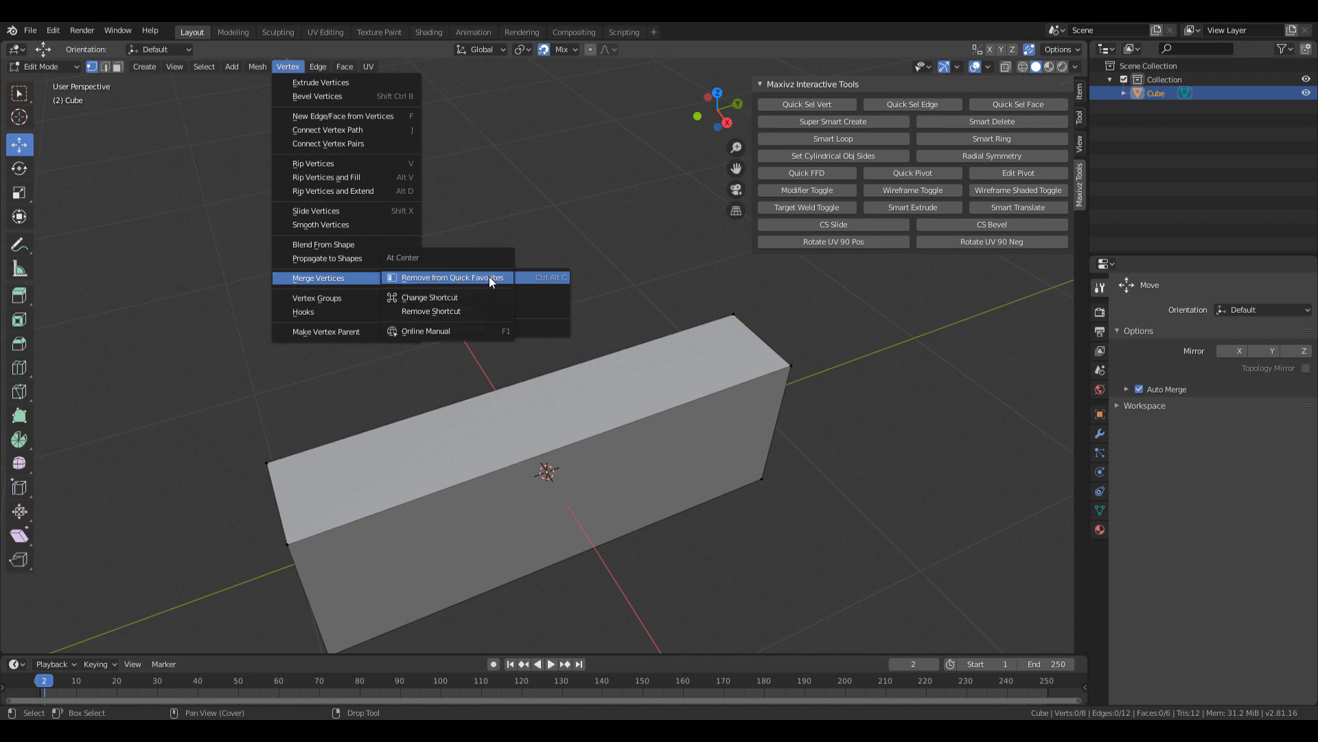
pyautogui.click(529, 327)
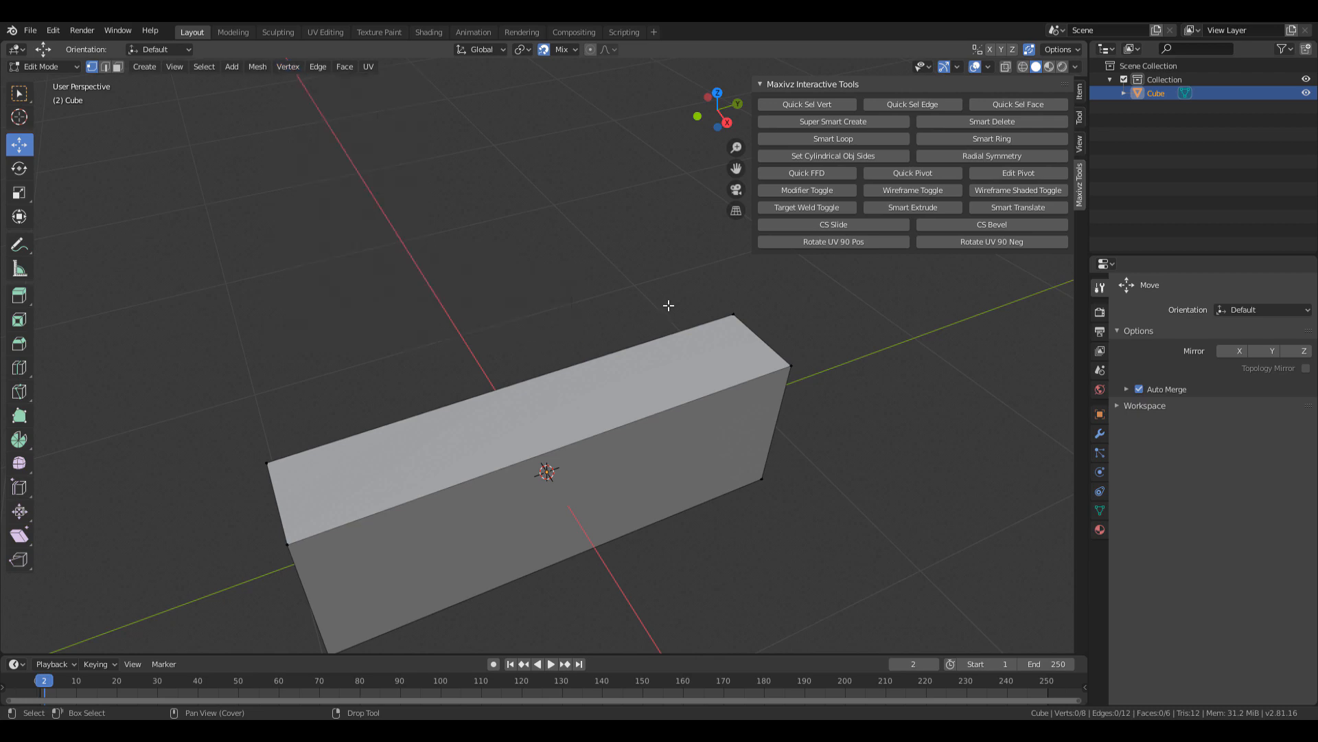
pyautogui.press('q')
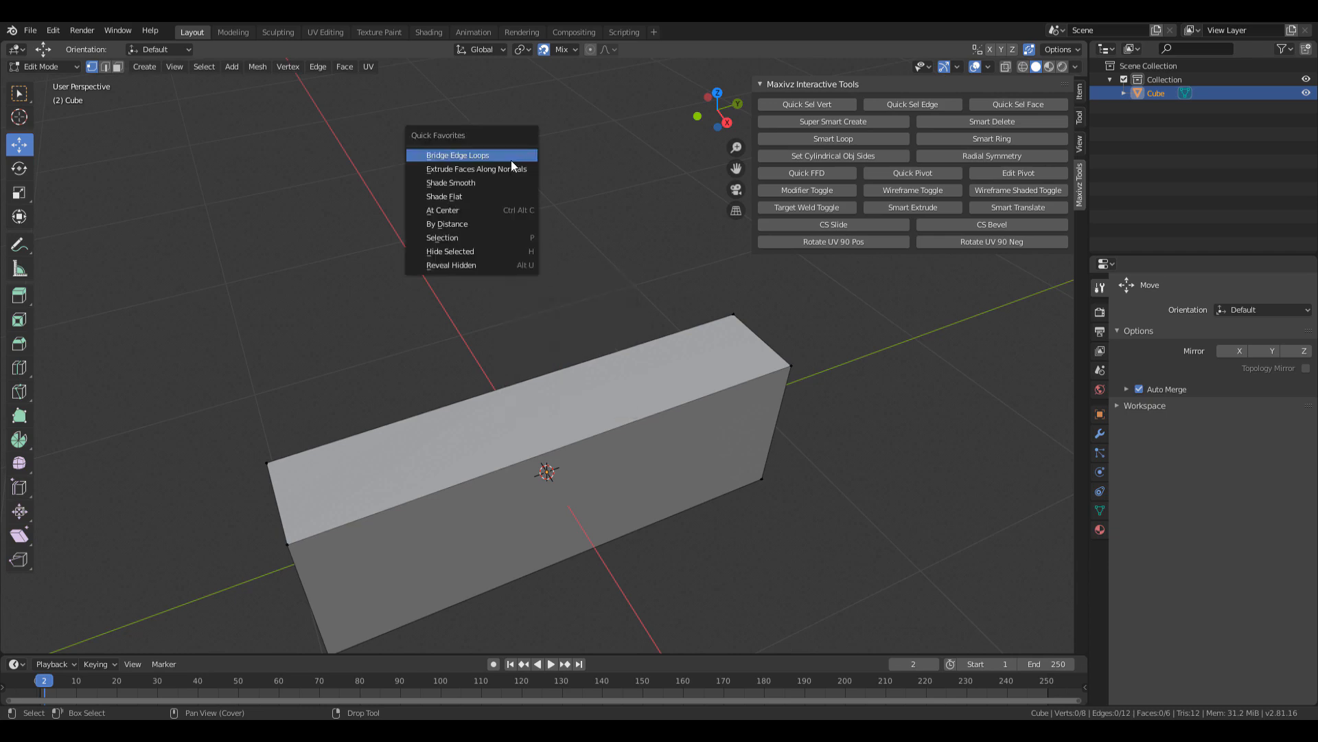
pyautogui.press('q')
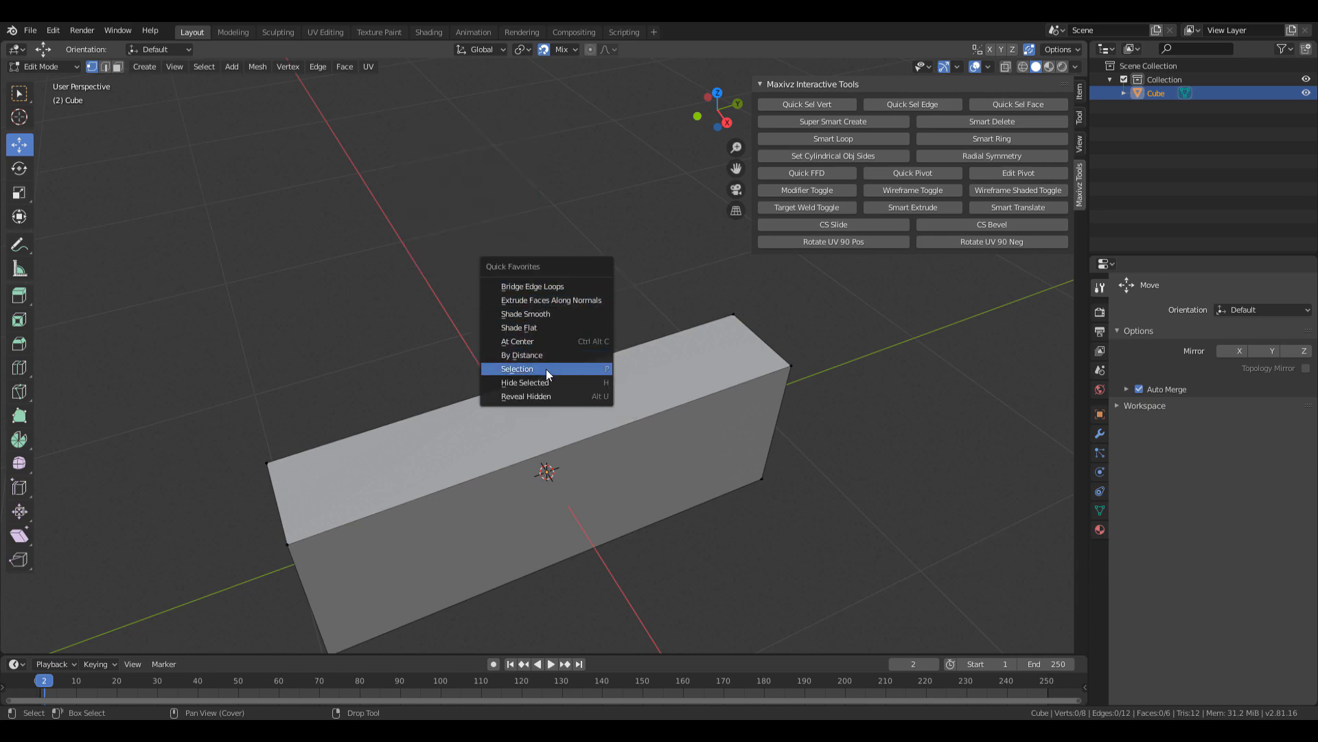
pyautogui.click(347, 69)
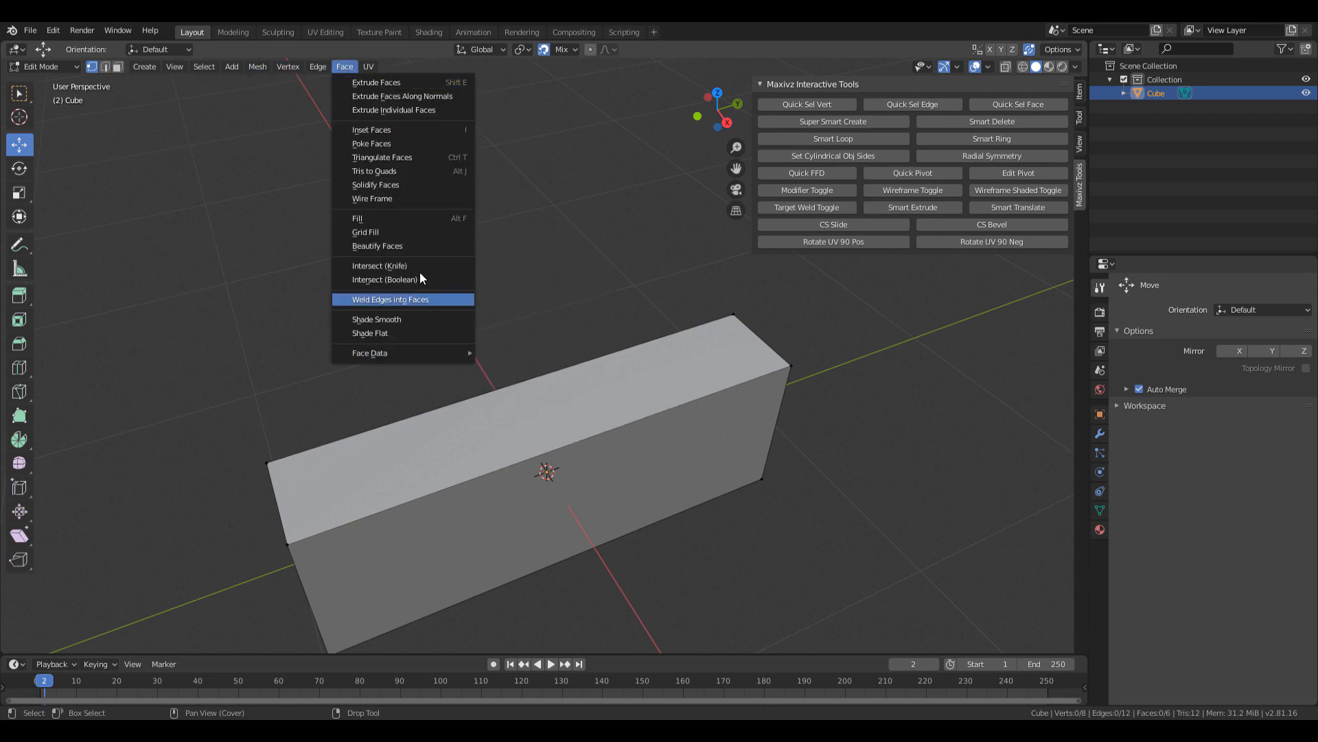
pyautogui.click(258, 67)
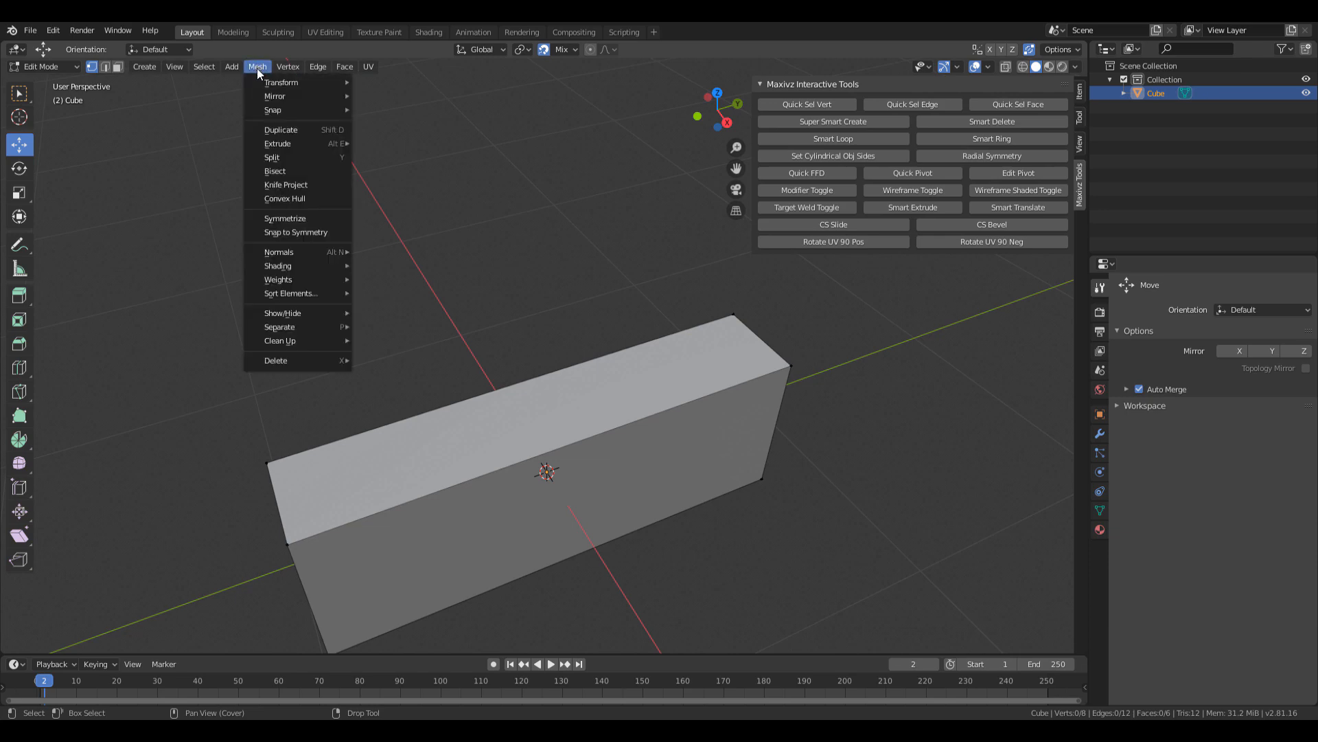
pyautogui.moveTo(329, 325)
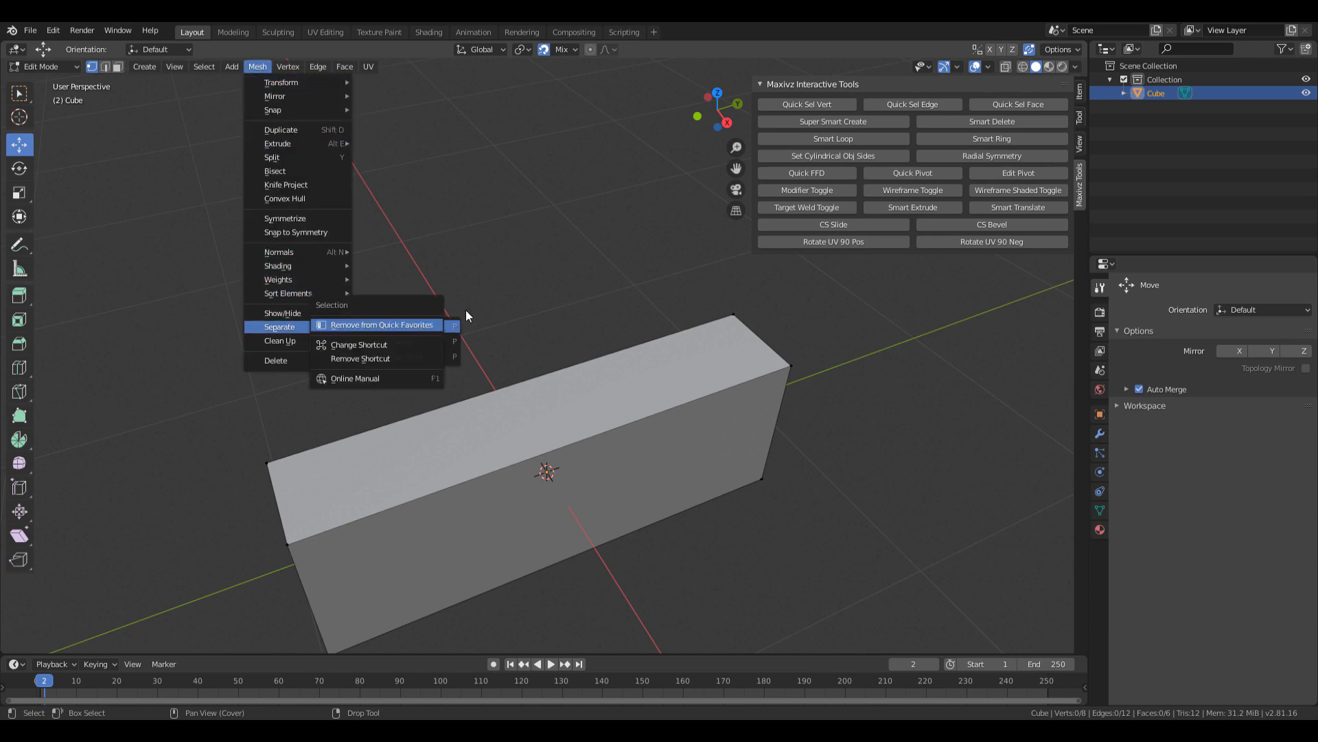
pyautogui.rightClick(524, 270)
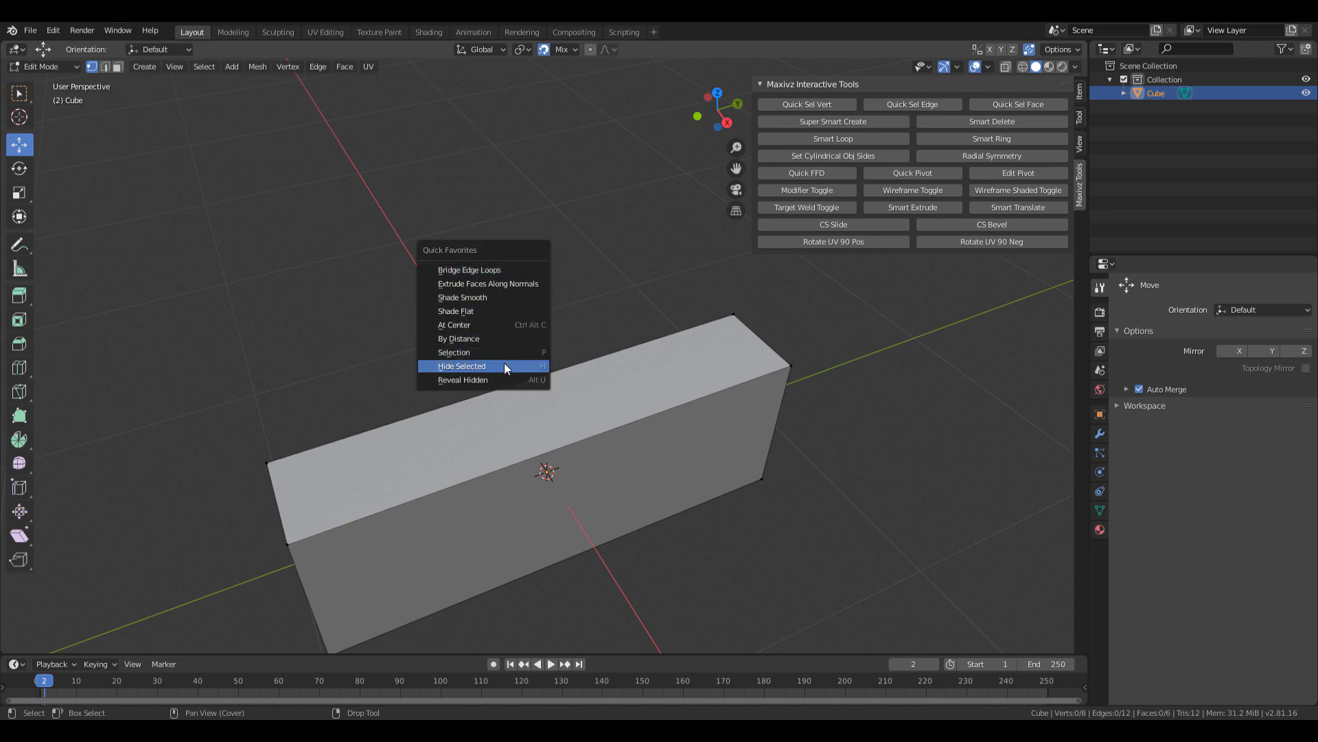
pyautogui.click(249, 66)
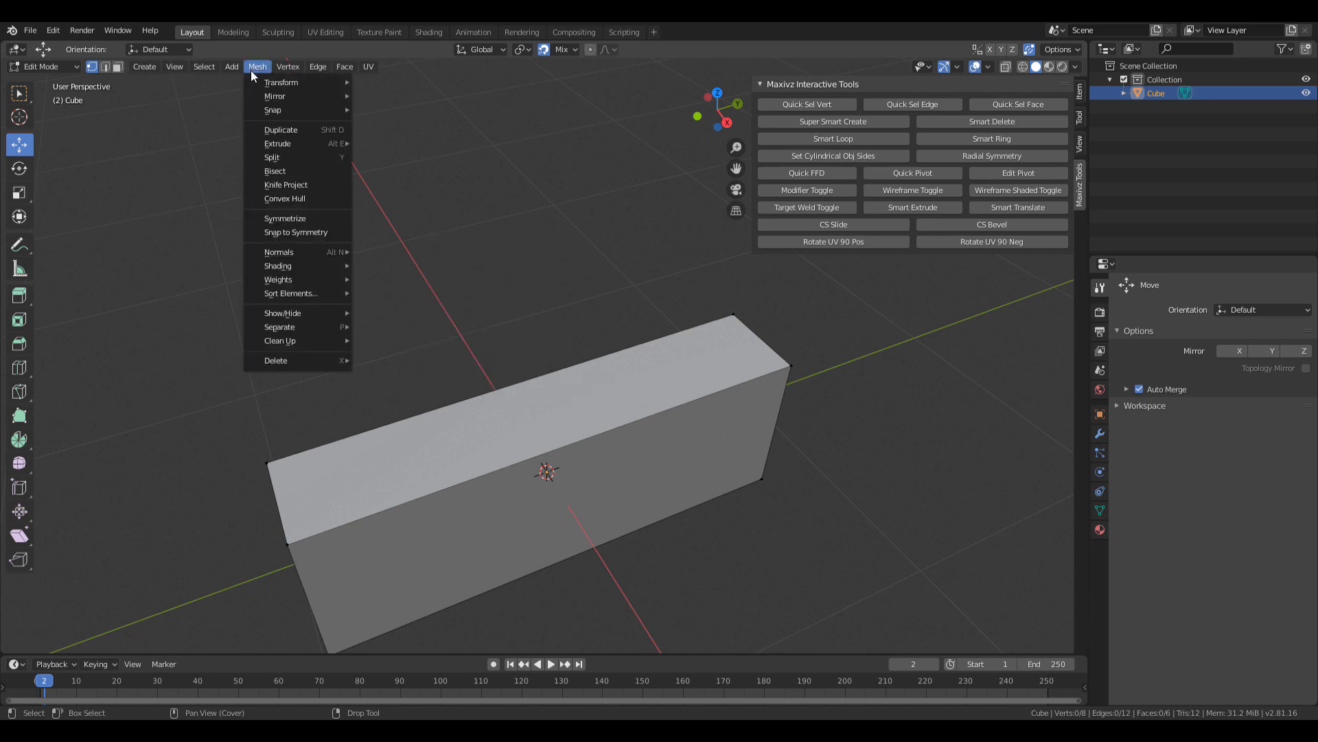
pyautogui.moveTo(329, 326)
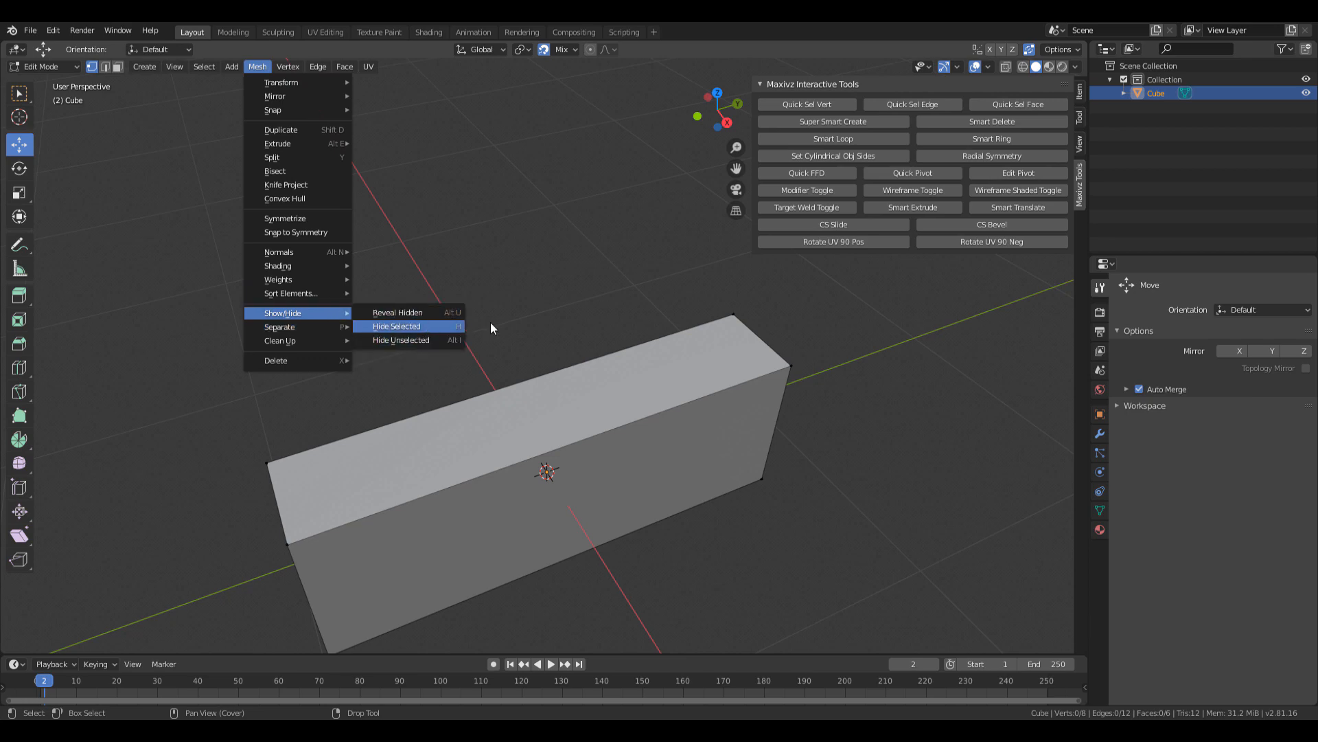
pyautogui.rightClick(406, 227)
pyautogui.press('q')
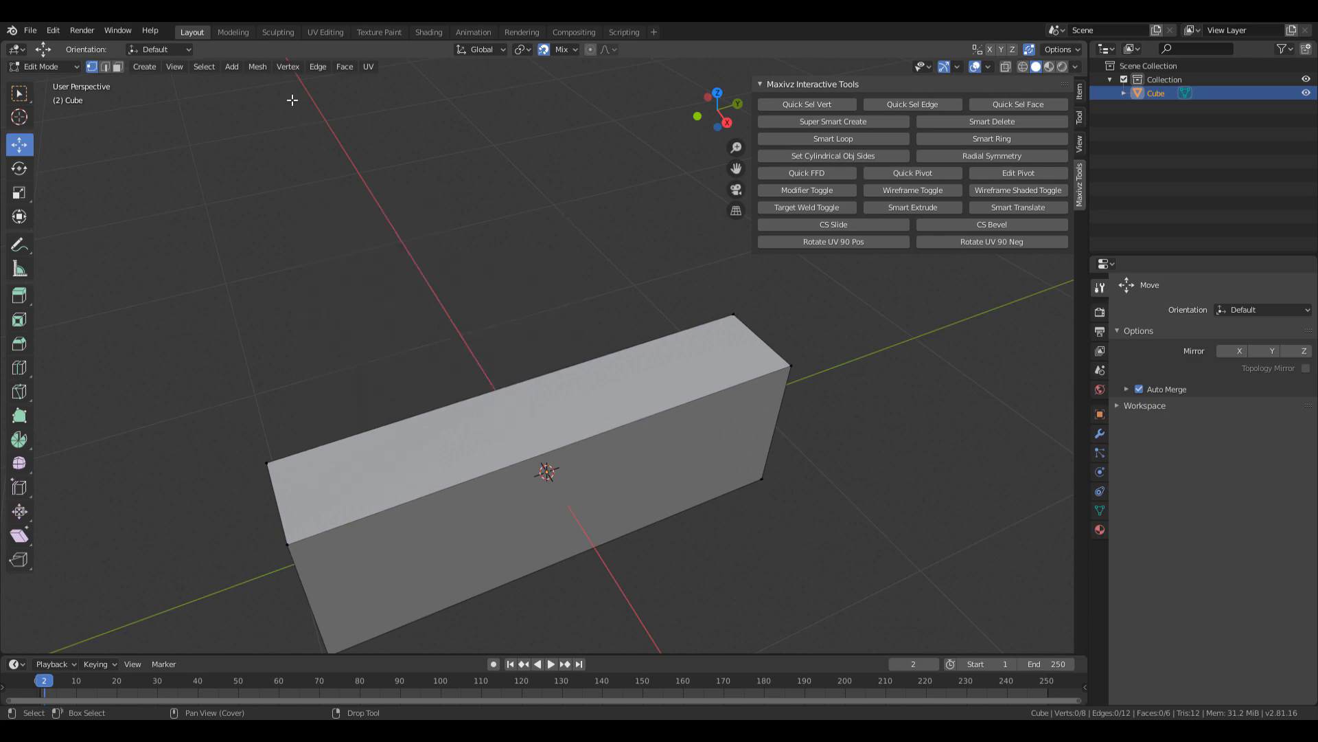
pyautogui.click(256, 74)
pyautogui.moveTo(329, 314)
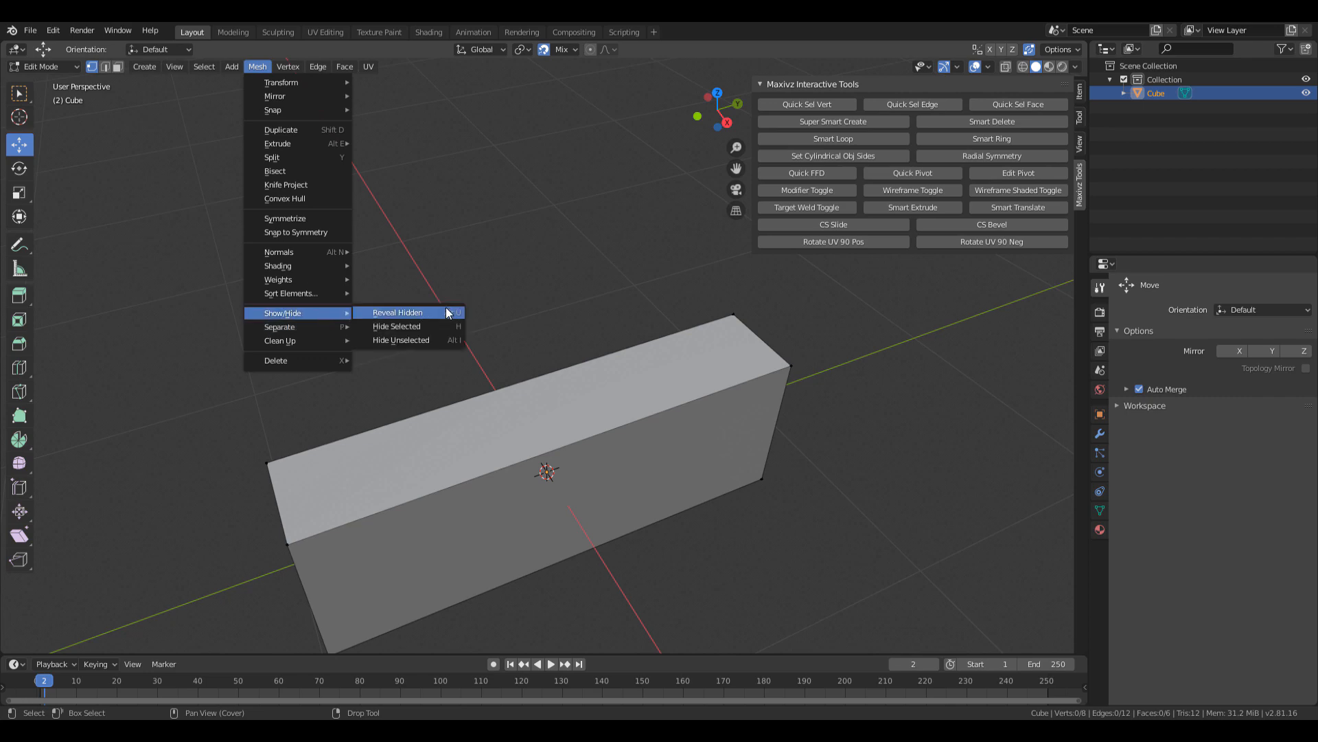
pyautogui.rightClick(449, 309)
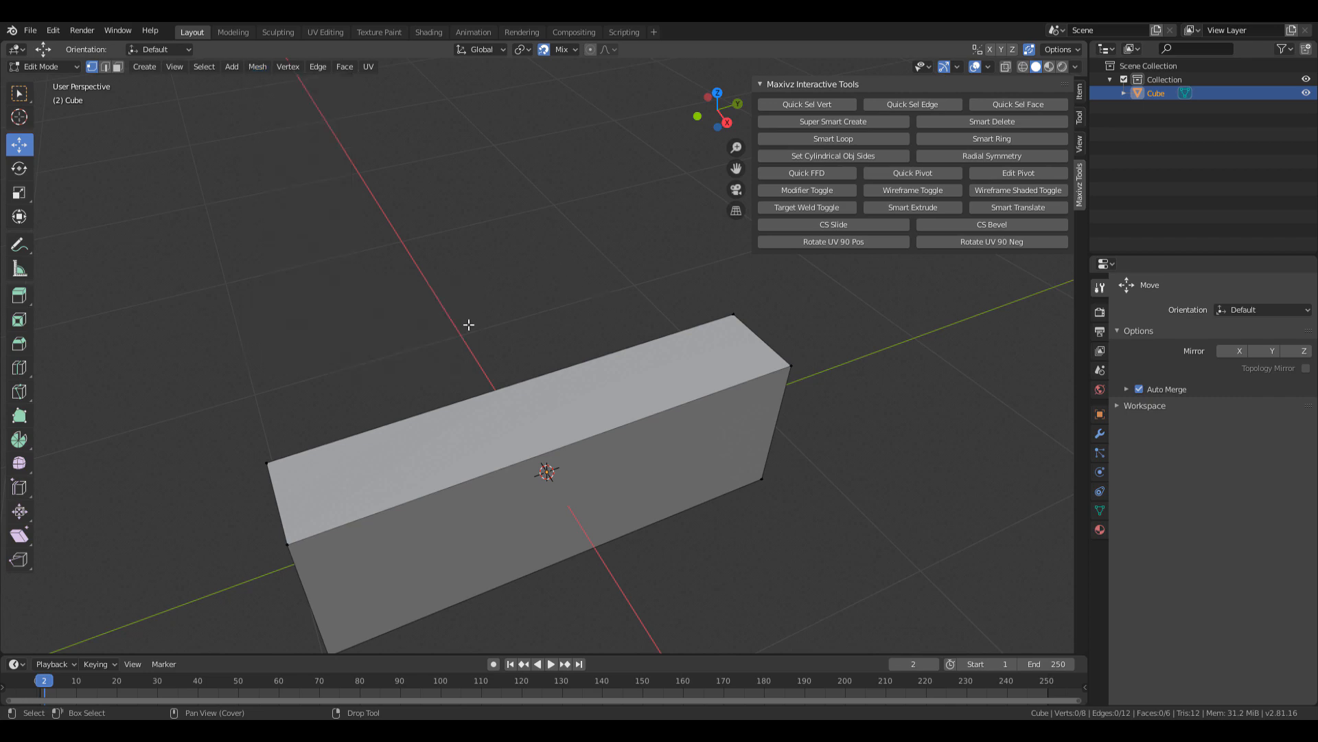
pyautogui.keyDown('shift'); pyautogui.moveTo(469, 324); pyautogui.dragTo(426, 278, button='middle'); pyautogui.keyUp('shift')
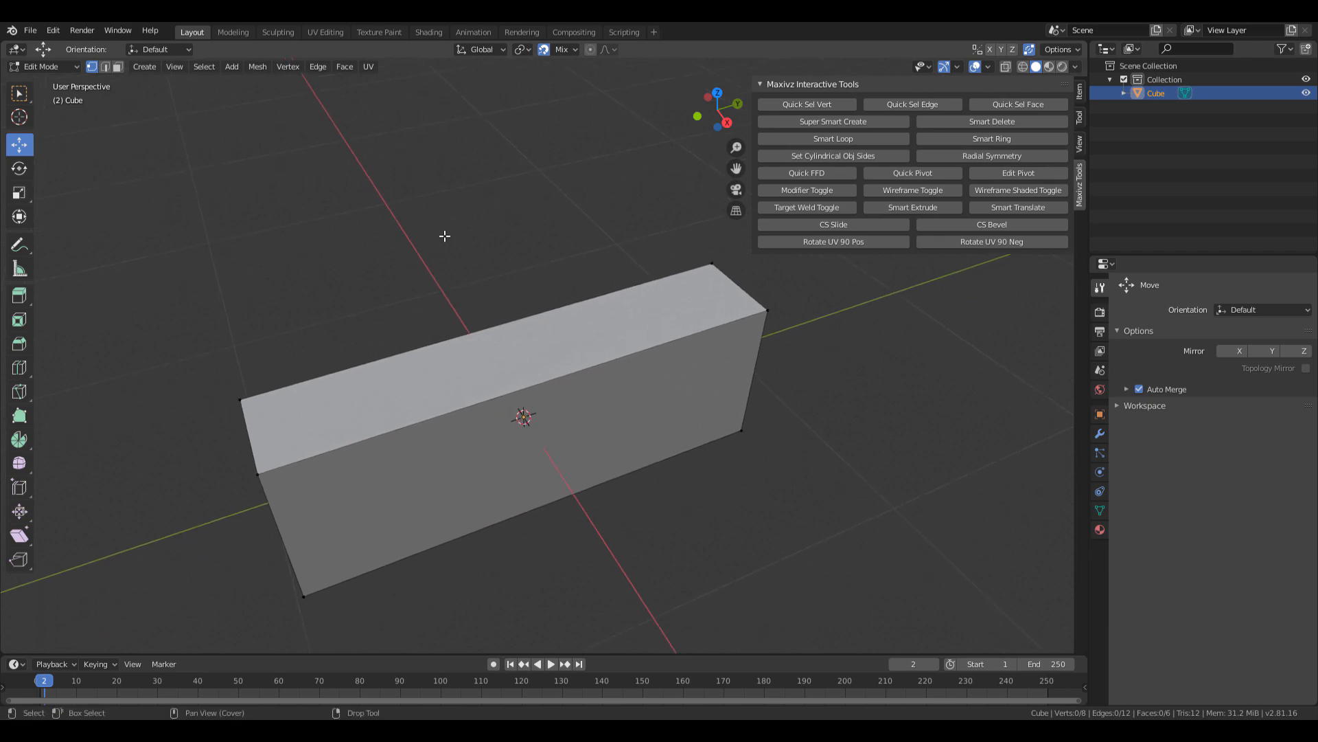
pyautogui.keyDown('shift'); pyautogui.moveTo(385, 251); pyautogui.dragTo(359, 247, button='middle'); pyautogui.keyUp('shift')
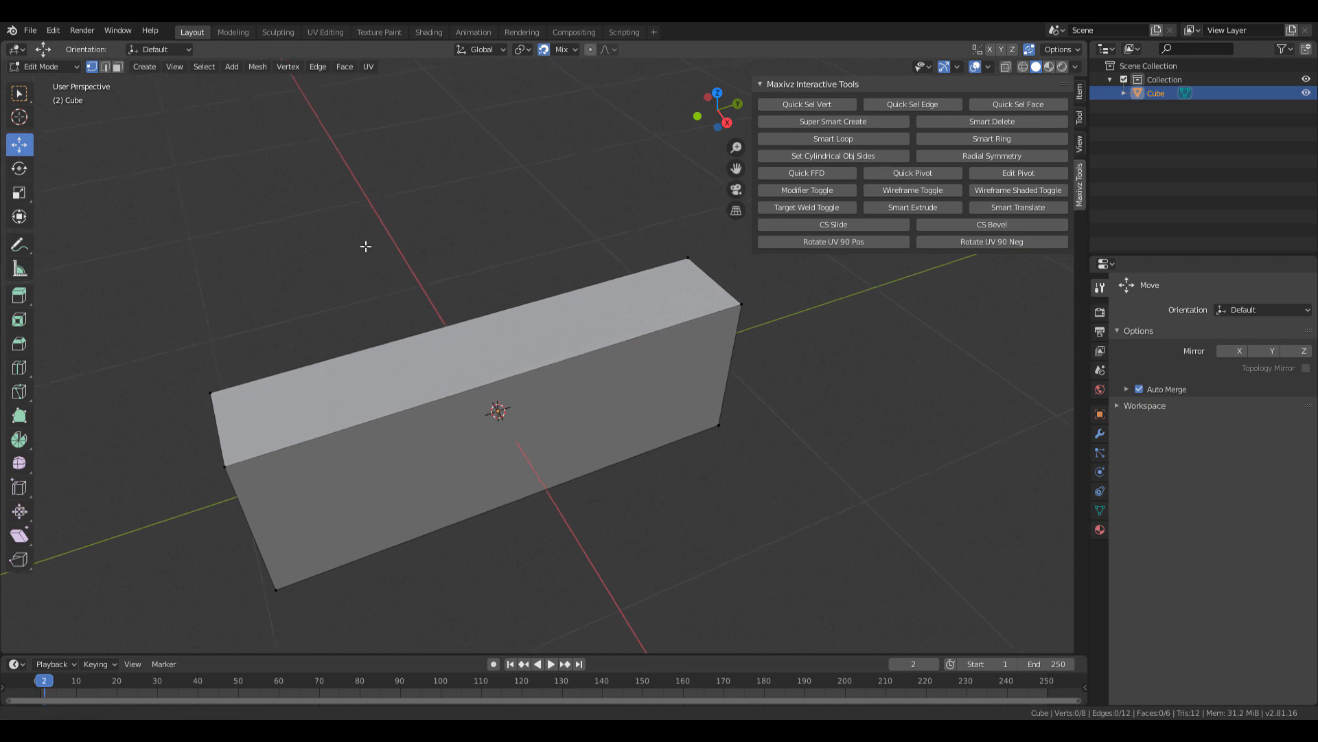
pyautogui.hotkey('ctrl', 'r')
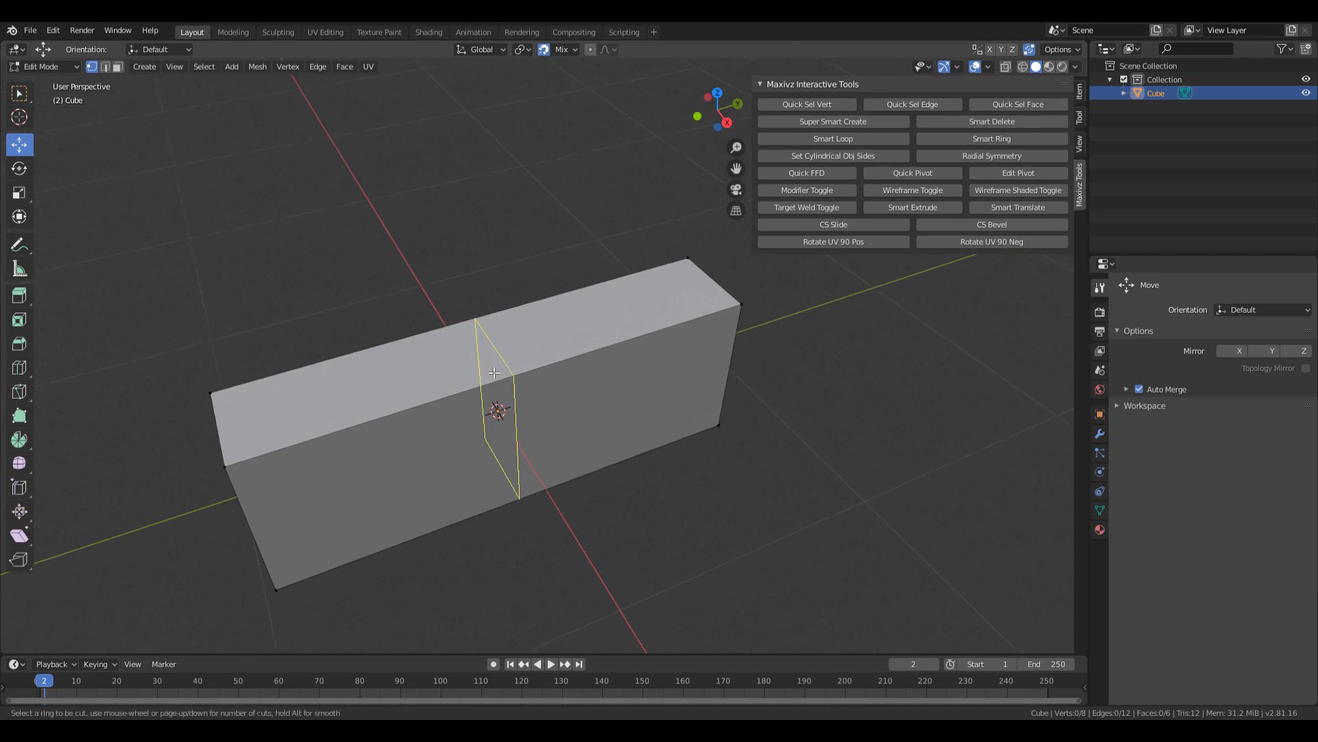
pyautogui.press('Escape')
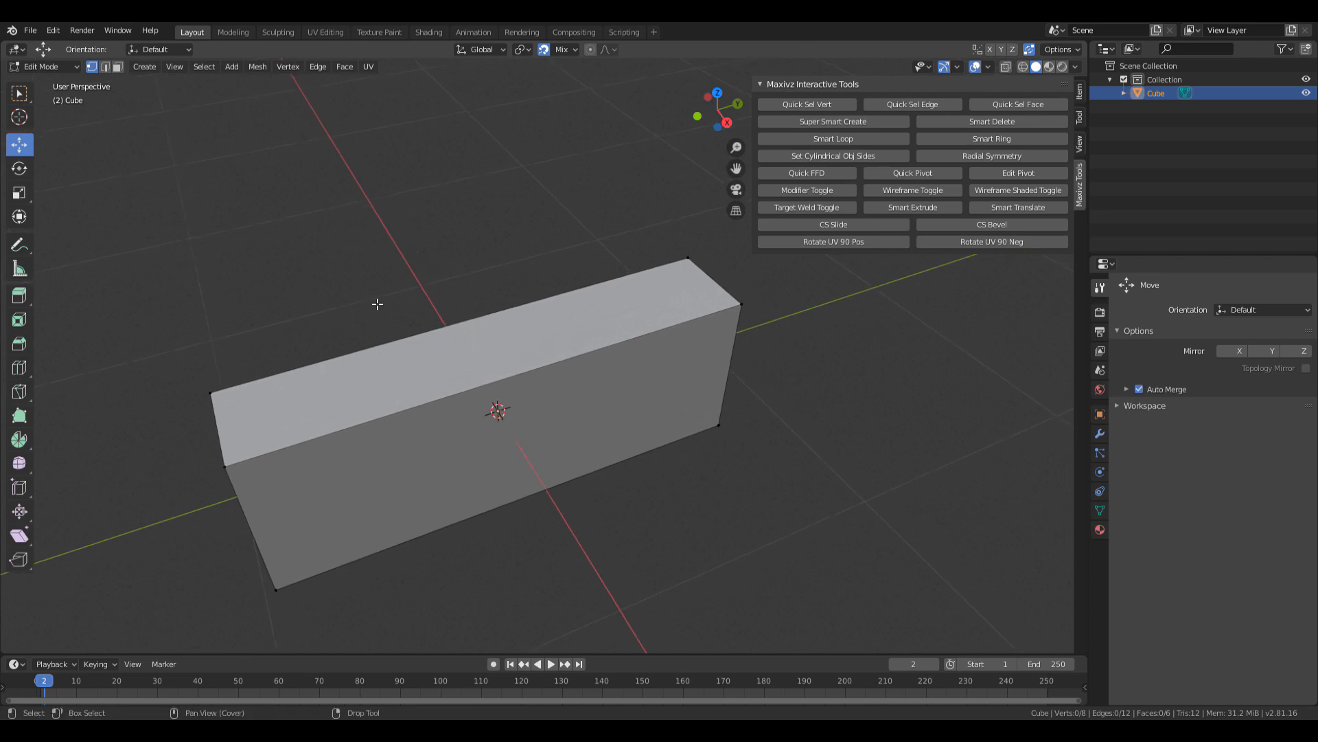
pyautogui.click(19, 368)
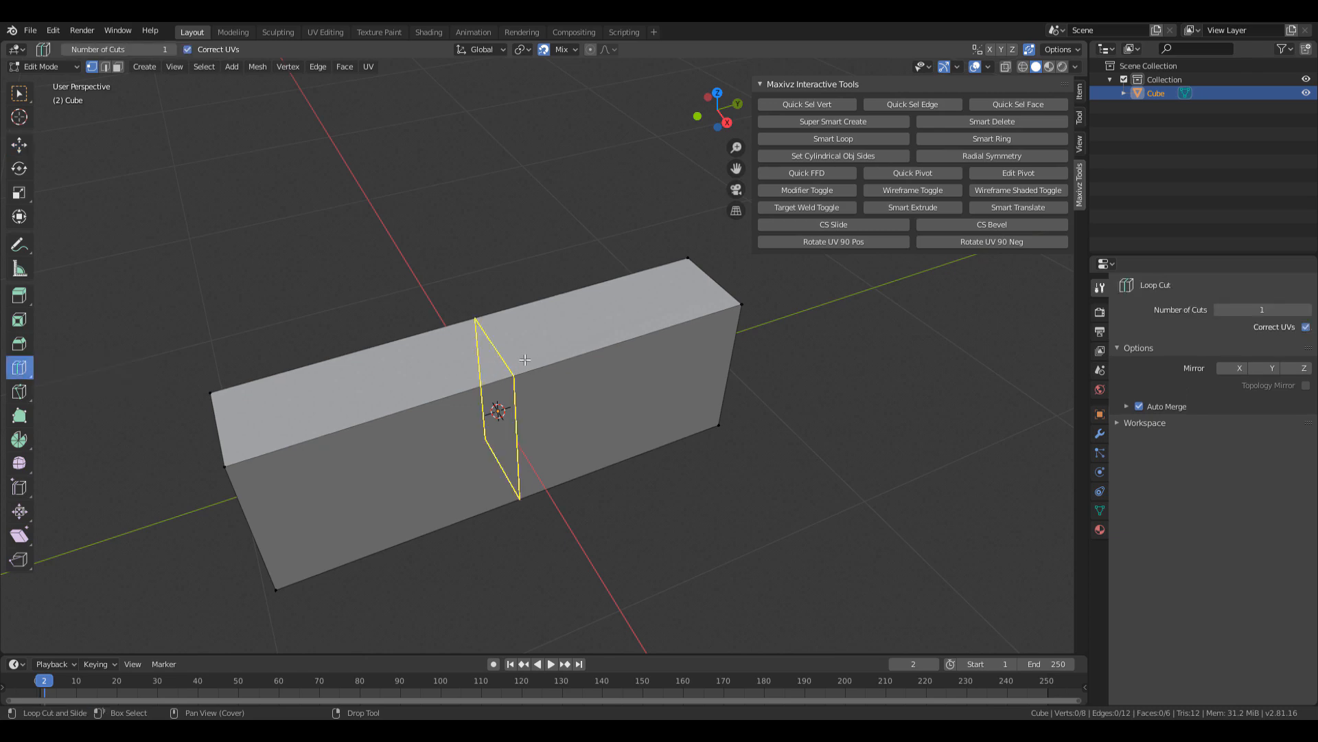
pyautogui.scroll(2, 525, 360)
pyautogui.scroll(-1, 513, 355)
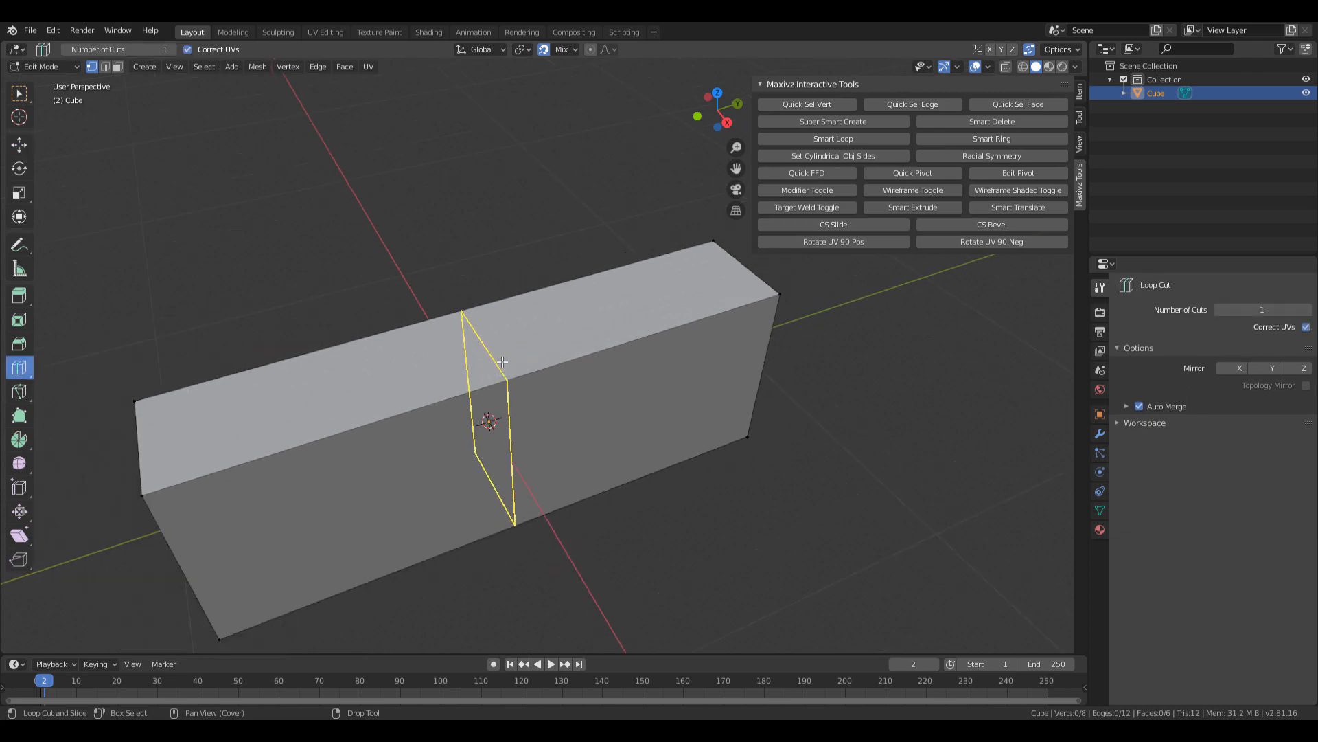
pyautogui.press('w')
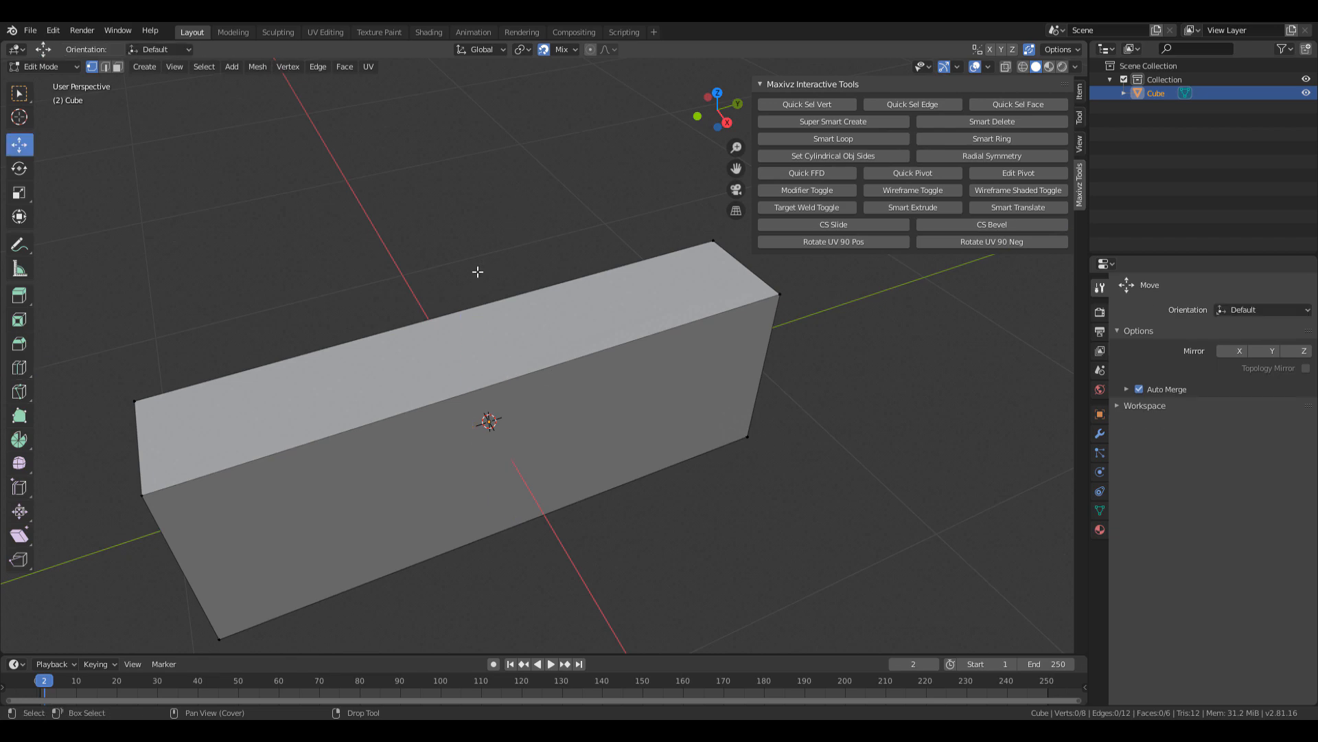
pyautogui.hotkey('ctrl', 'r')
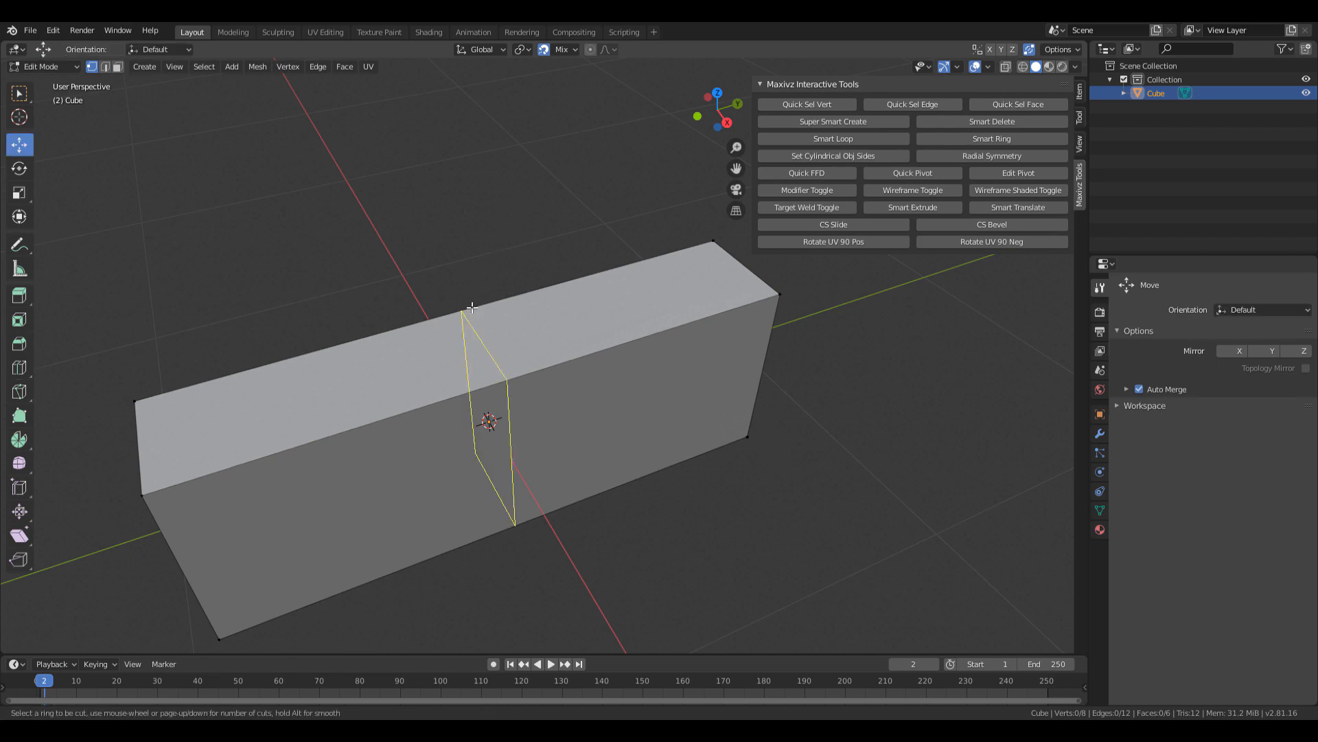
pyautogui.scroll(5, 493, 363)
pyautogui.scroll(3, 492, 363)
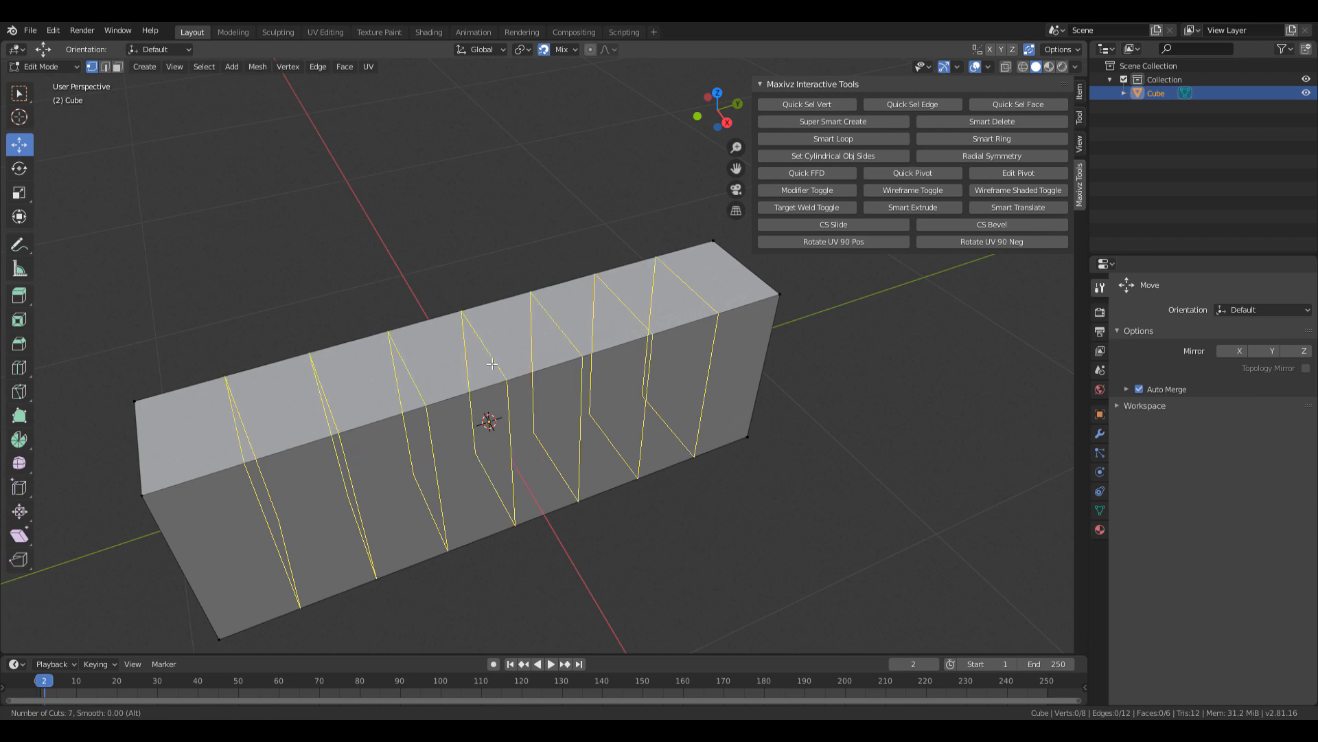
pyautogui.scroll(-8, 492, 363)
pyautogui.scroll(5, 493, 363)
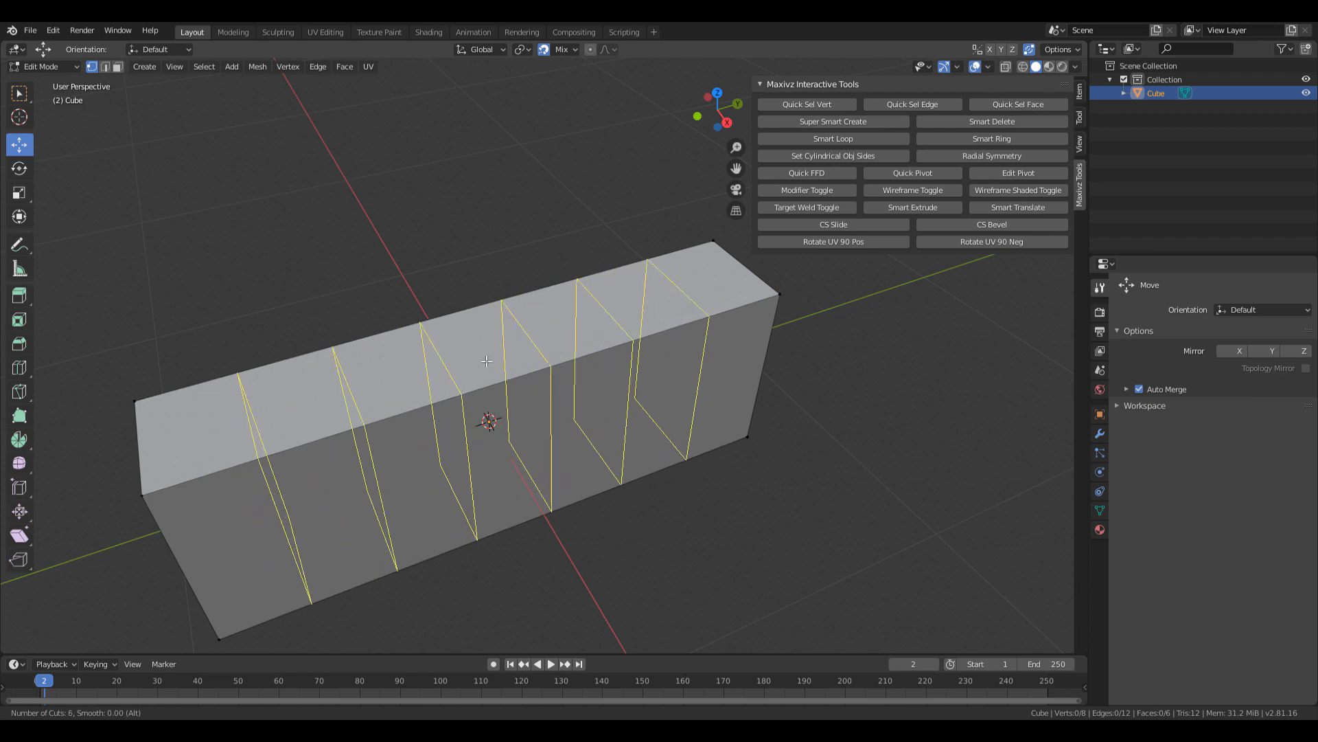
pyautogui.press('Escape')
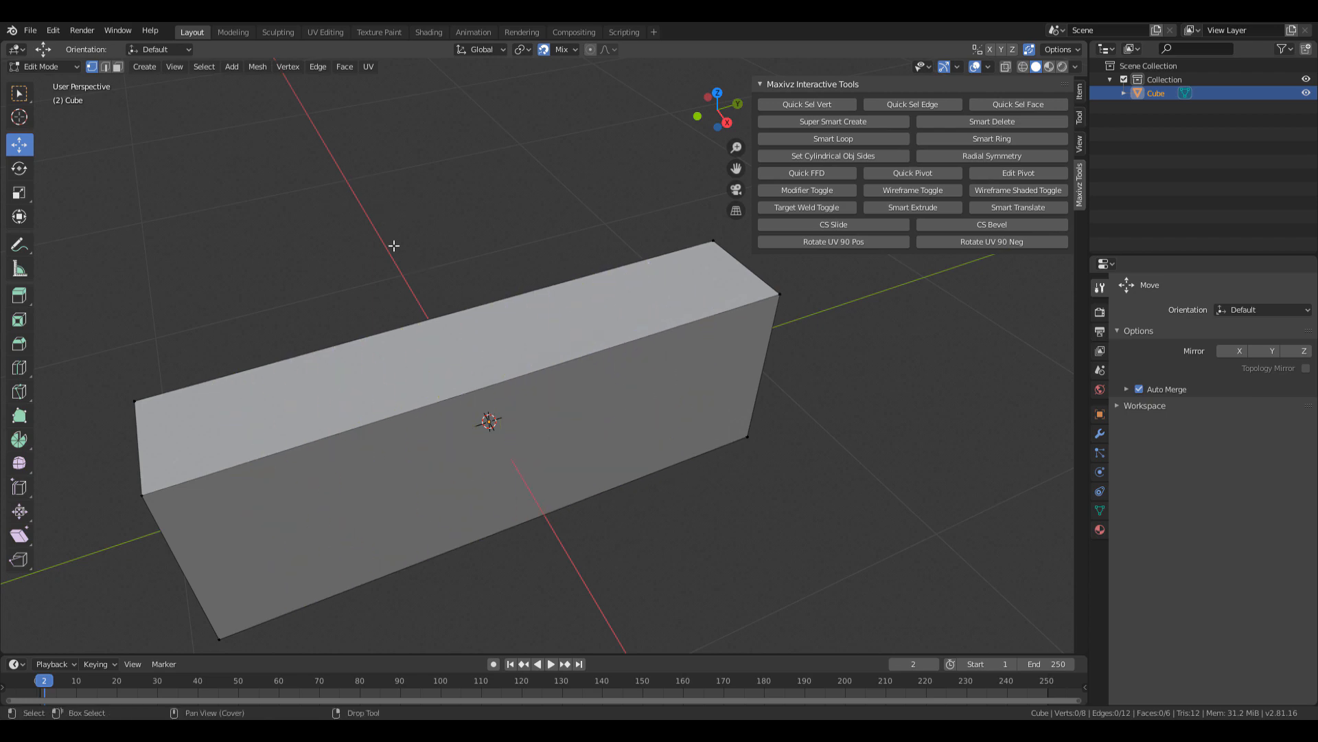
pyautogui.moveTo(396, 292); pyautogui.dragTo(414, 309, button='middle')
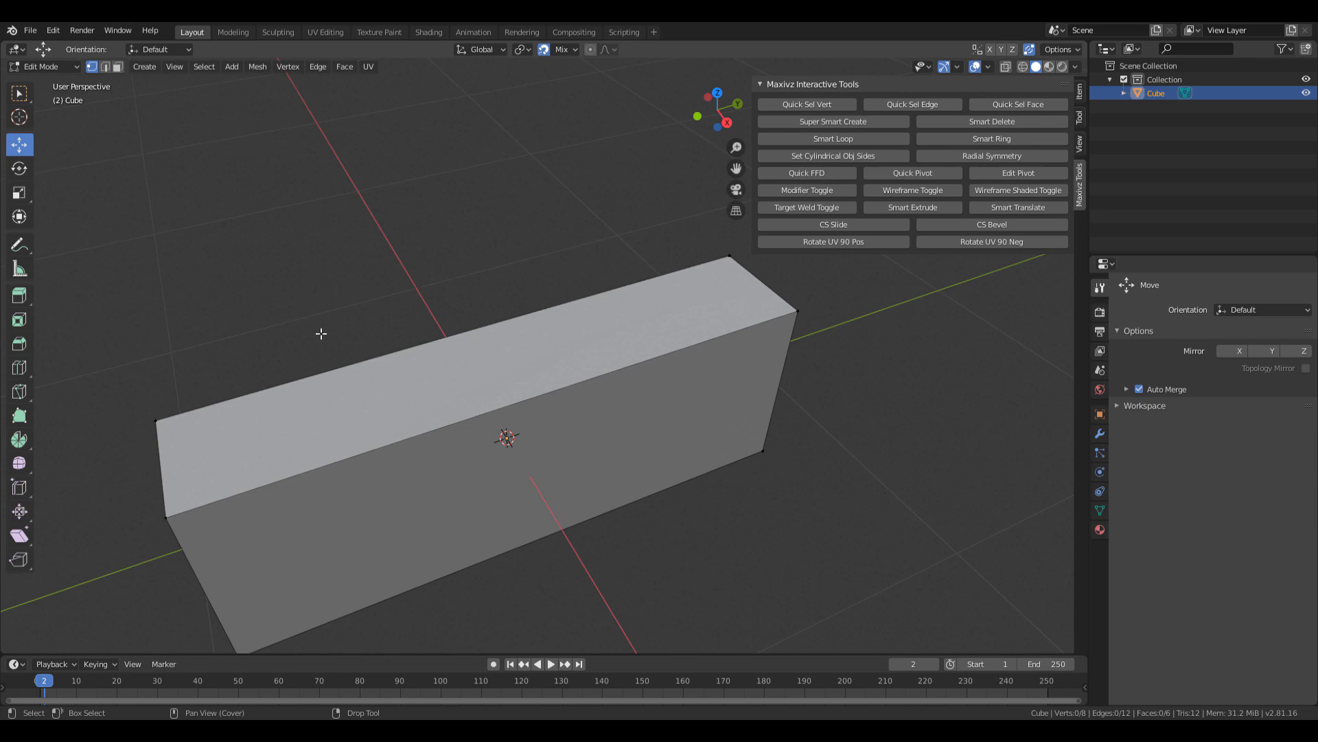
pyautogui.click(29, 31)
pyautogui.click(60, 31)
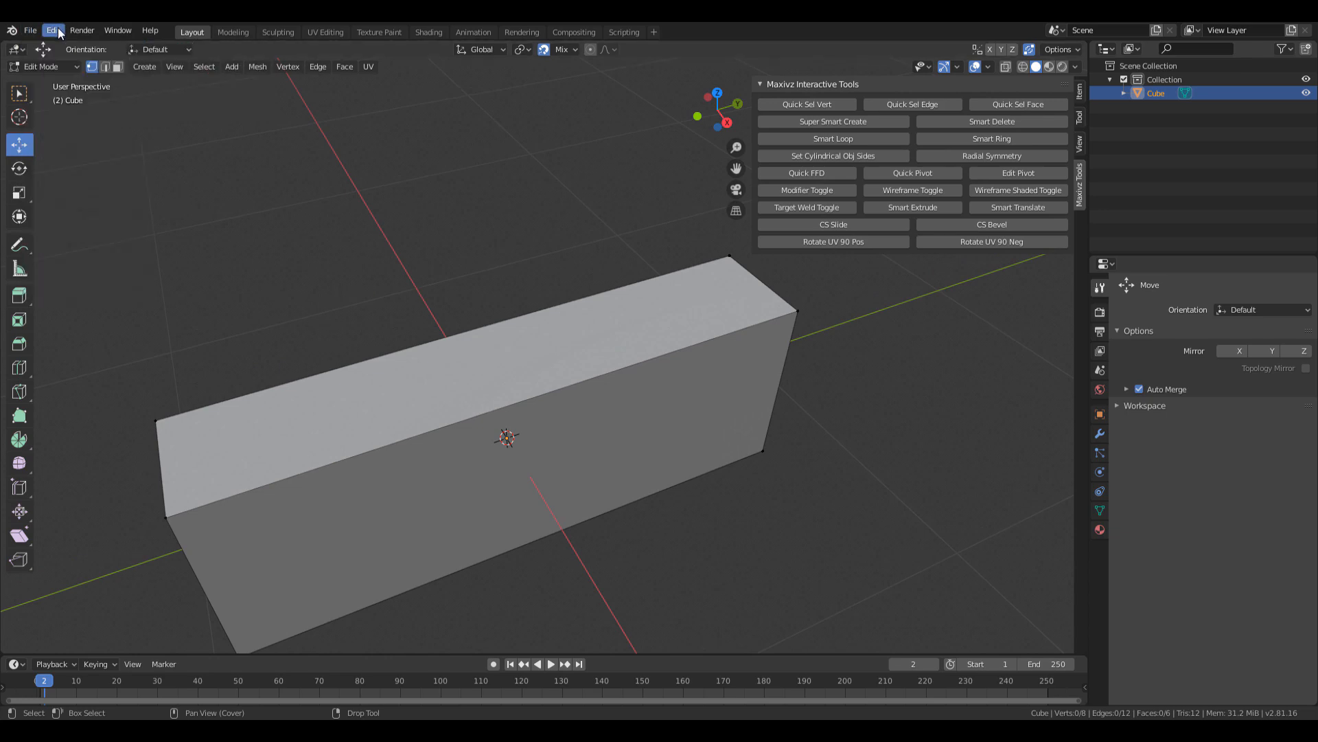
pyautogui.click(55, 32)
pyautogui.click(81, 227)
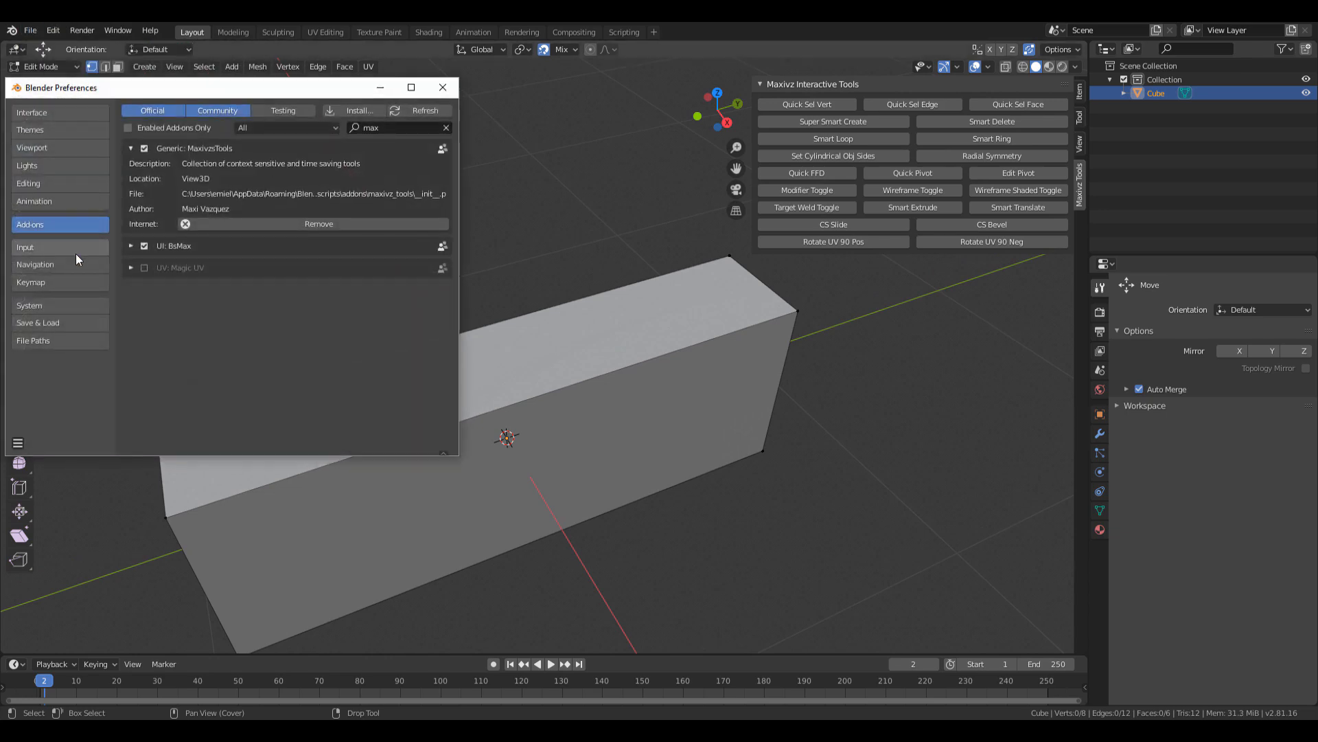
pyautogui.click(59, 281)
pyautogui.click(289, 128)
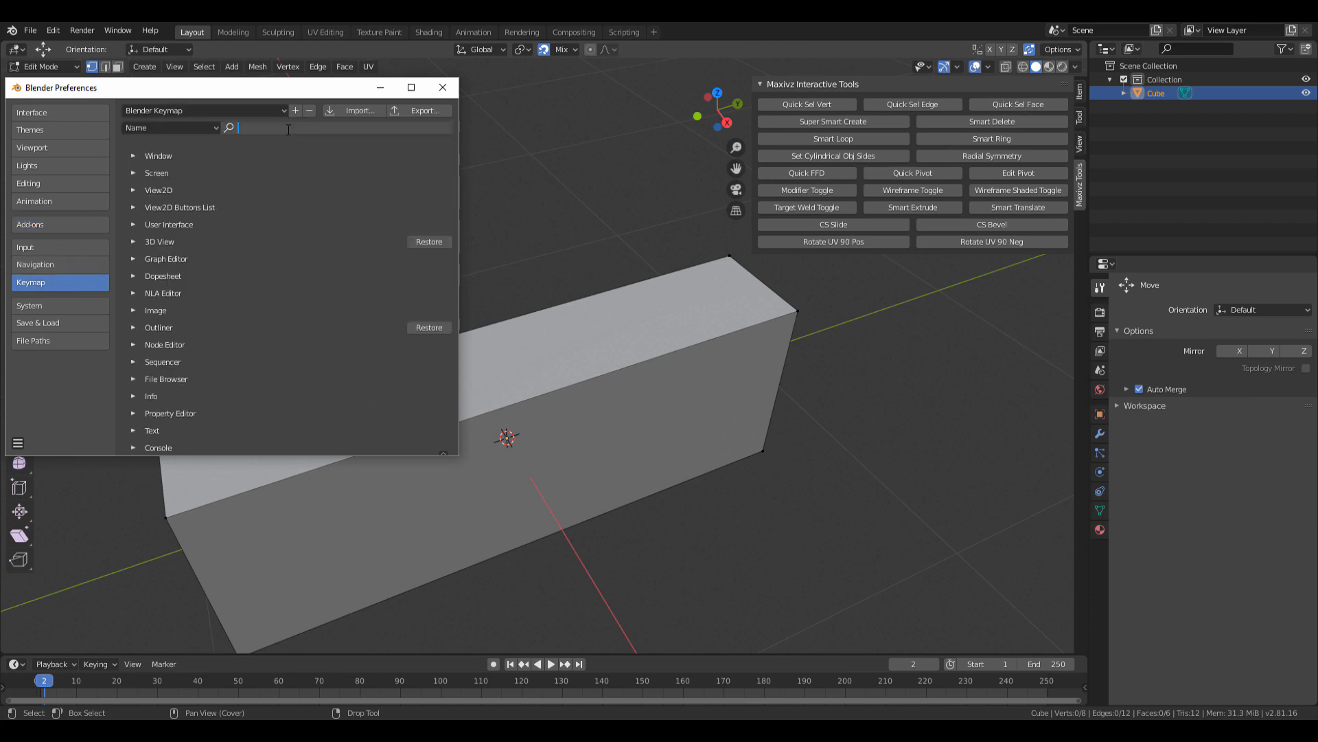
pyautogui.write('loop')
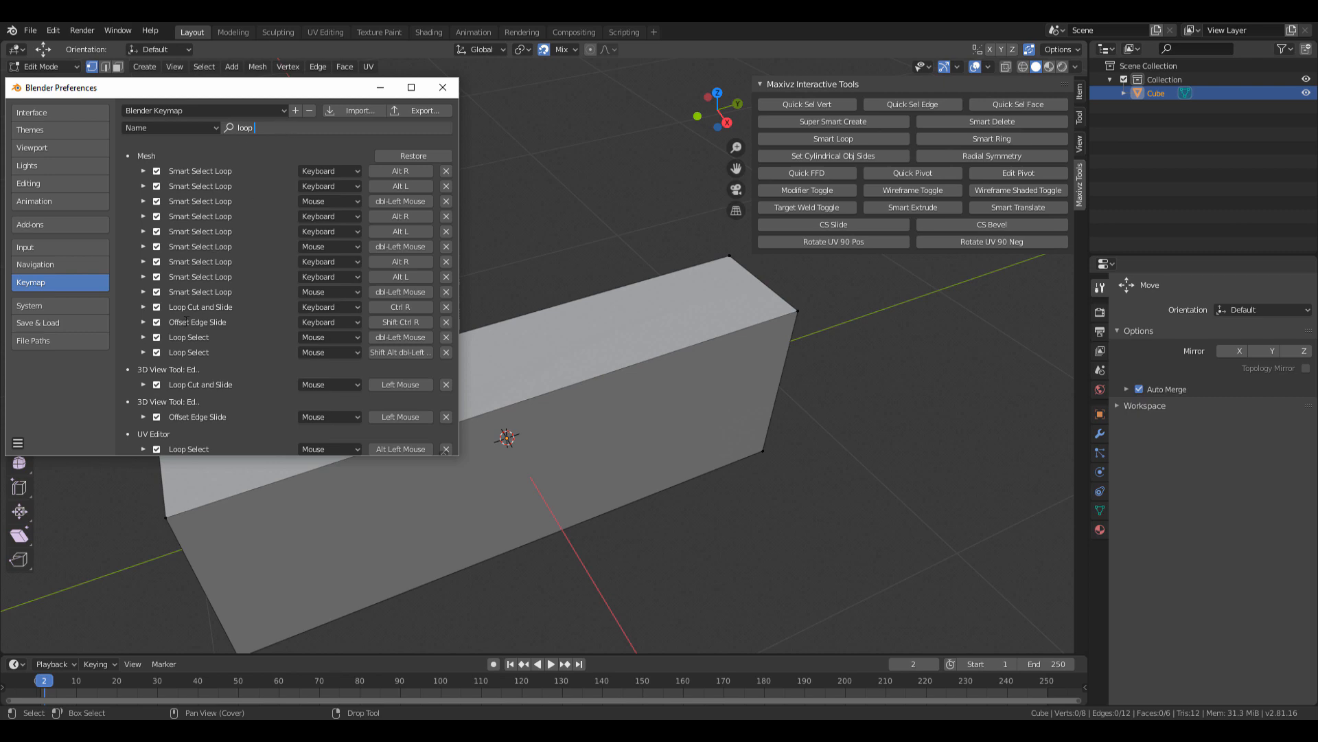
pyautogui.press('Return')
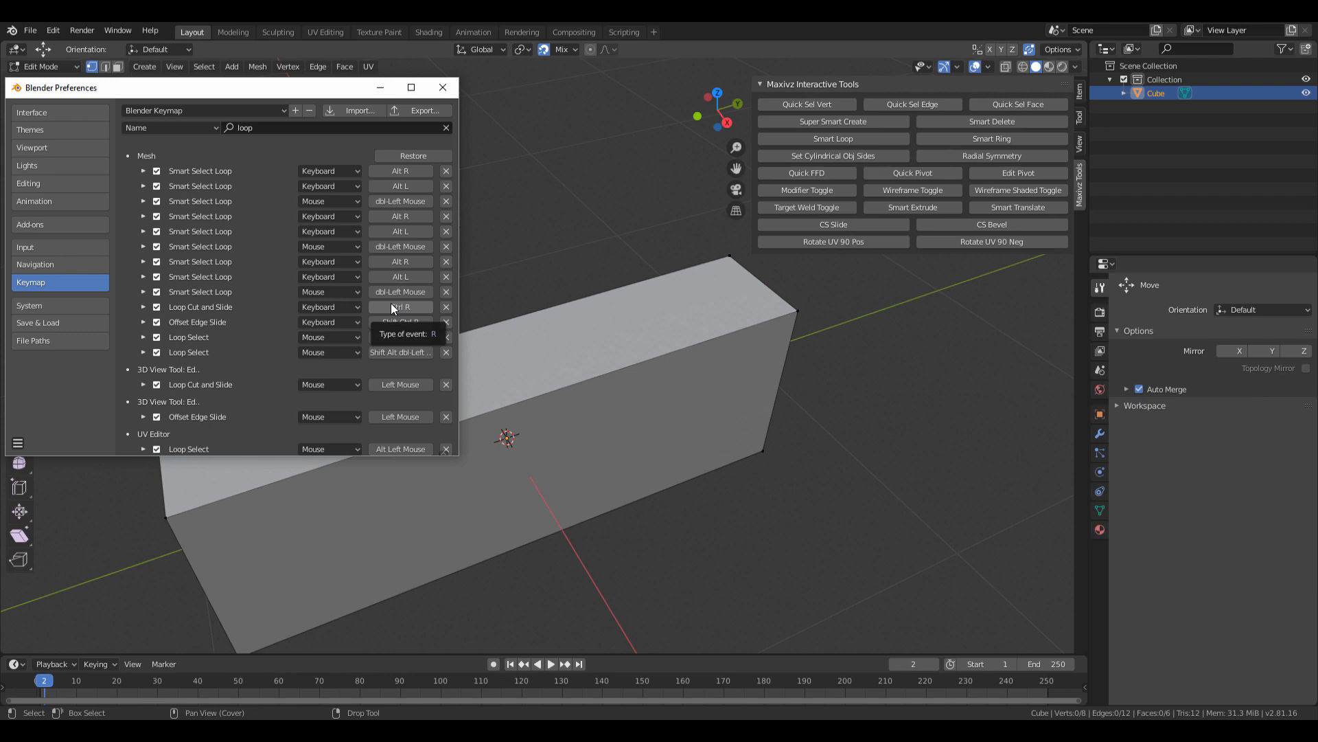
pyautogui.click(442, 87)
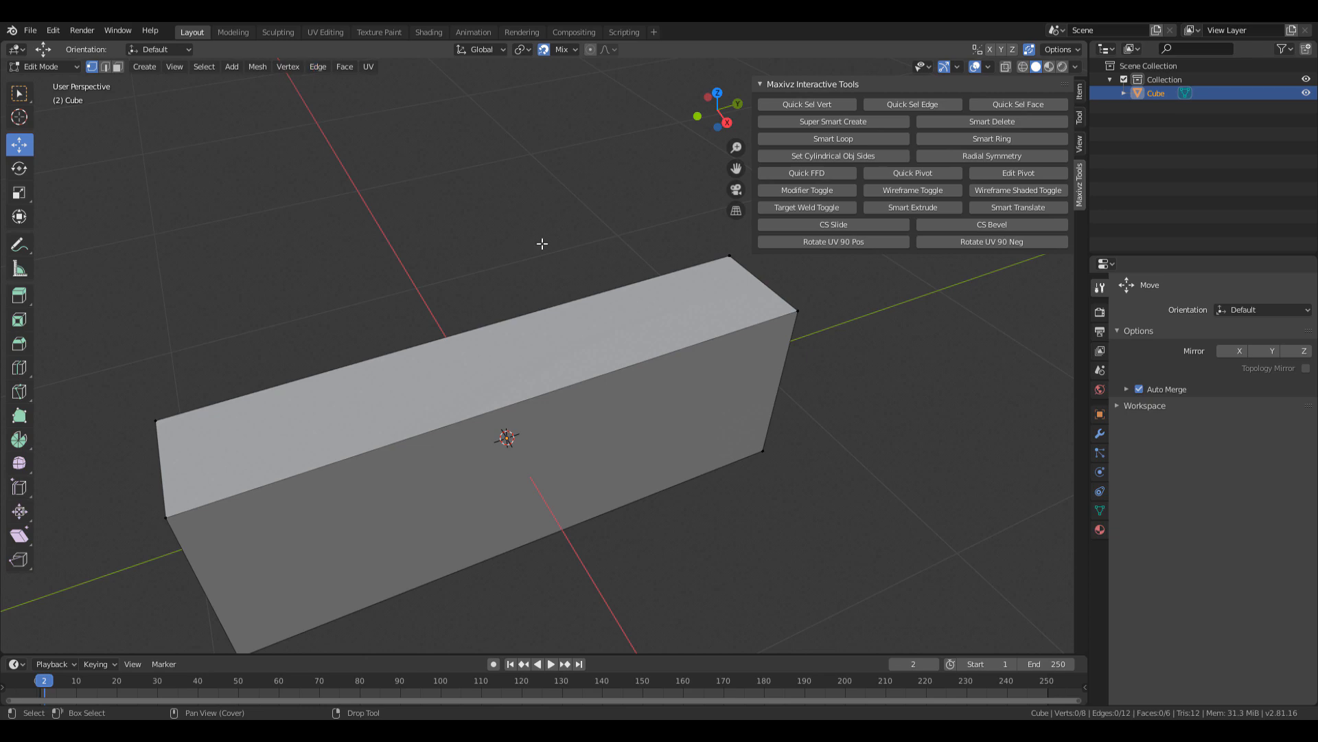
# Add one centred loop cut across the box, giving 12 vertices, 20 edges, 10 faces.
pyautogui.keyDown('shift'); pyautogui.moveTo(562, 301); pyautogui.dragTo(584, 278, button='middle'); pyautogui.keyUp('shift')
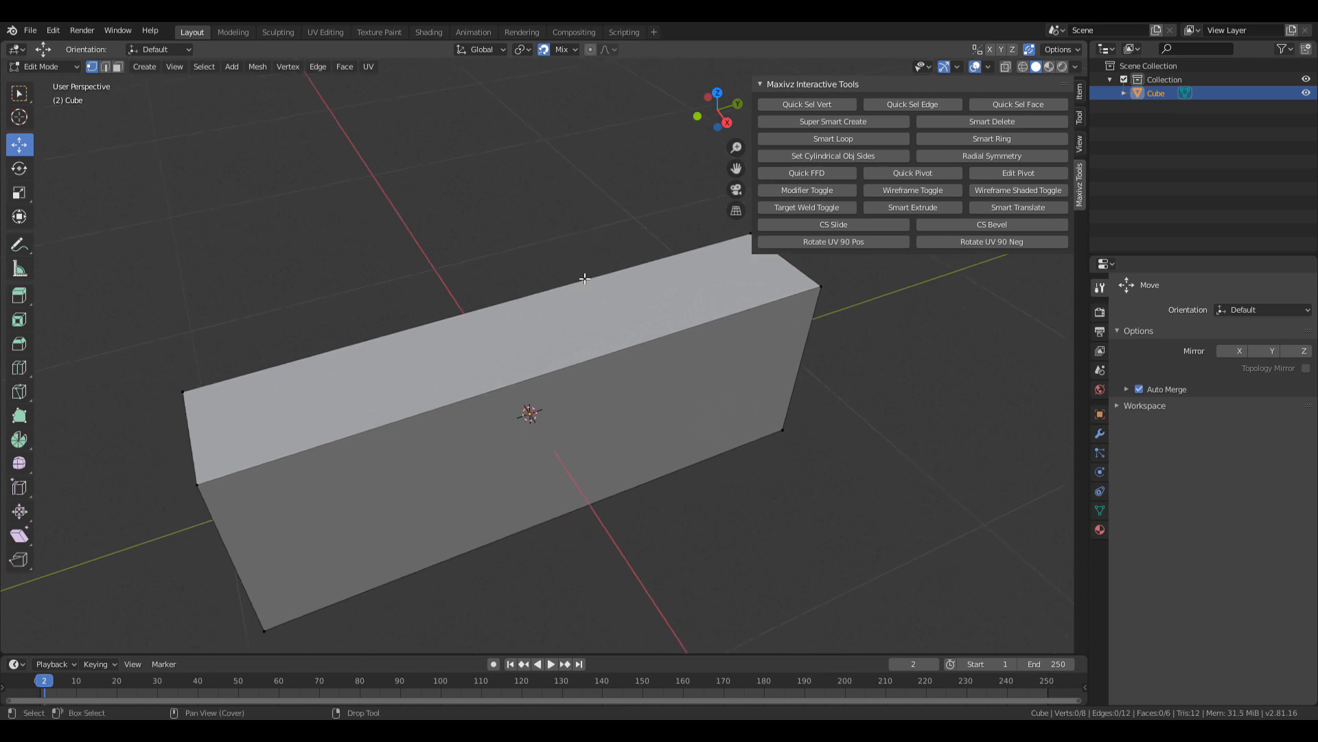
pyautogui.hotkey('ctrl', 'r')
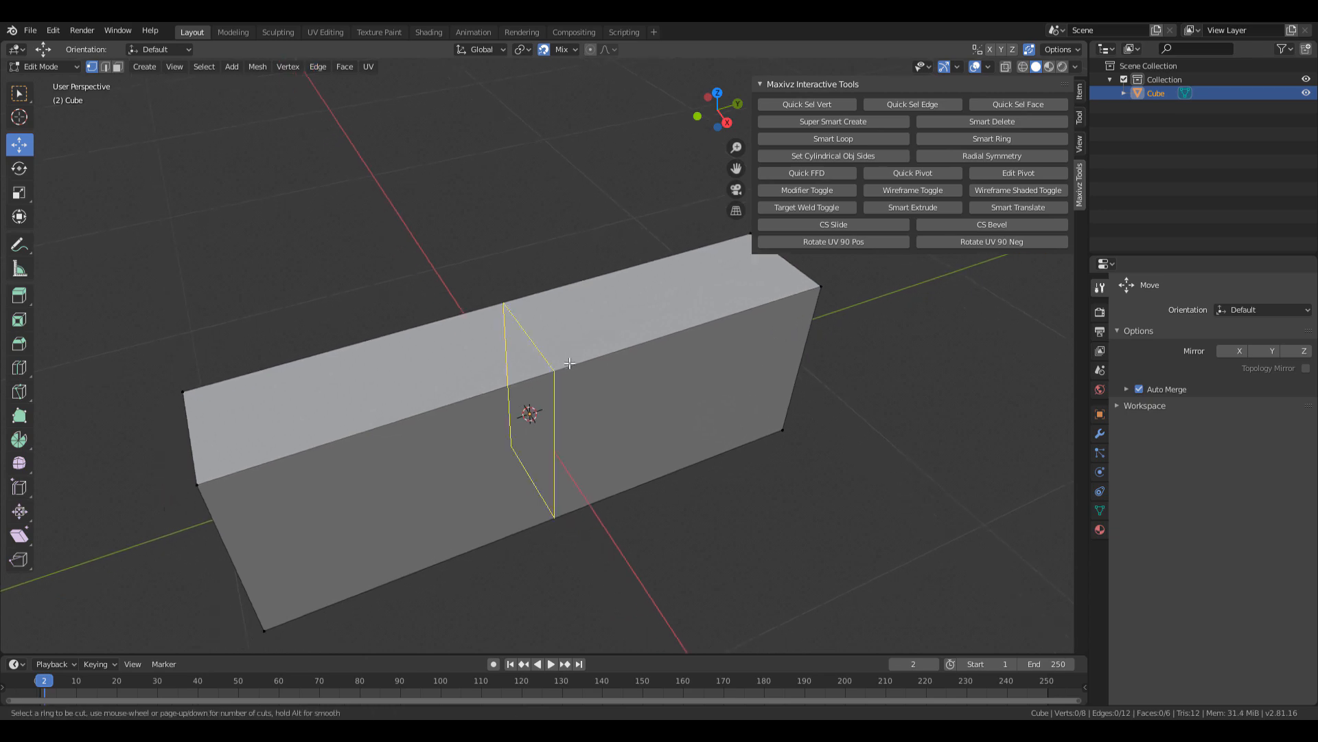
pyautogui.scroll(9, 570, 363)
pyautogui.scroll(-9, 571, 364)
pyautogui.scroll(8, 571, 365)
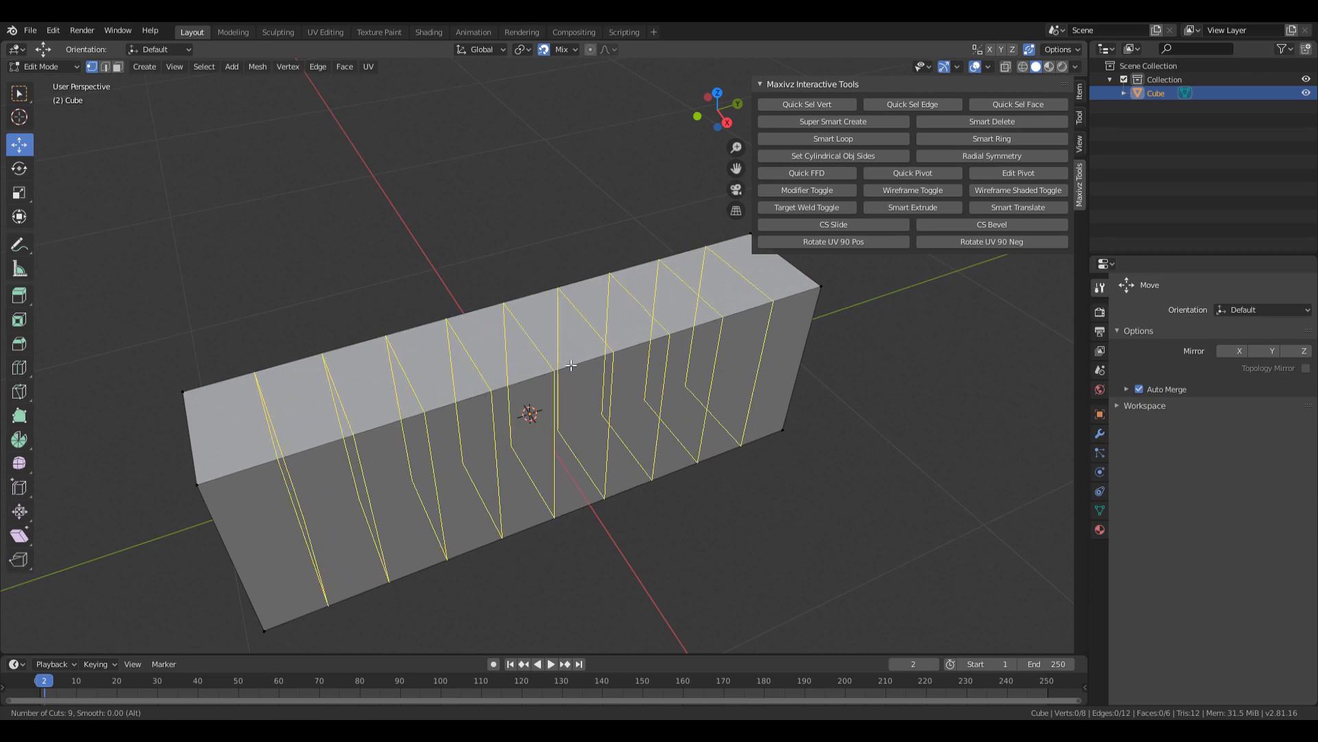
pyautogui.scroll(-8, 570, 365)
pyautogui.scroll(10, 571, 366)
pyautogui.scroll(-10, 571, 367)
pyautogui.scroll(1, 571, 369)
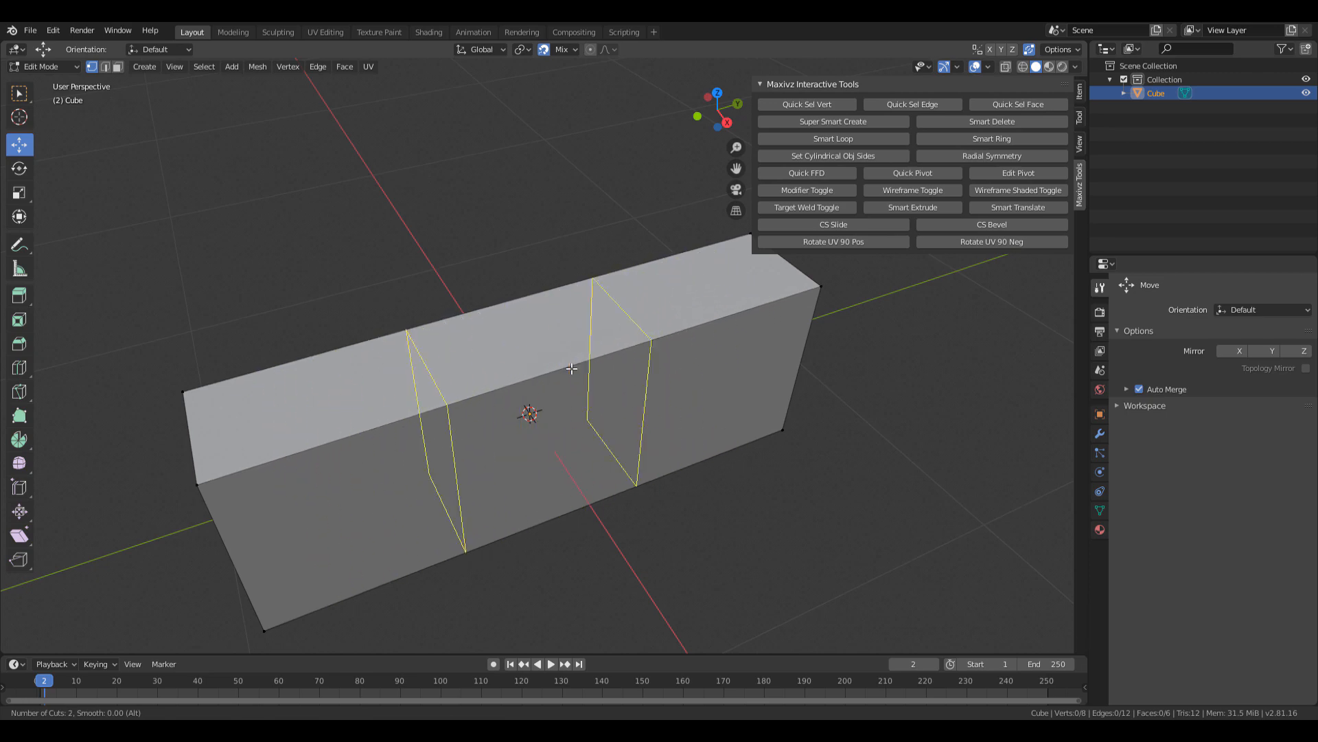
pyautogui.scroll(-1, 572, 369)
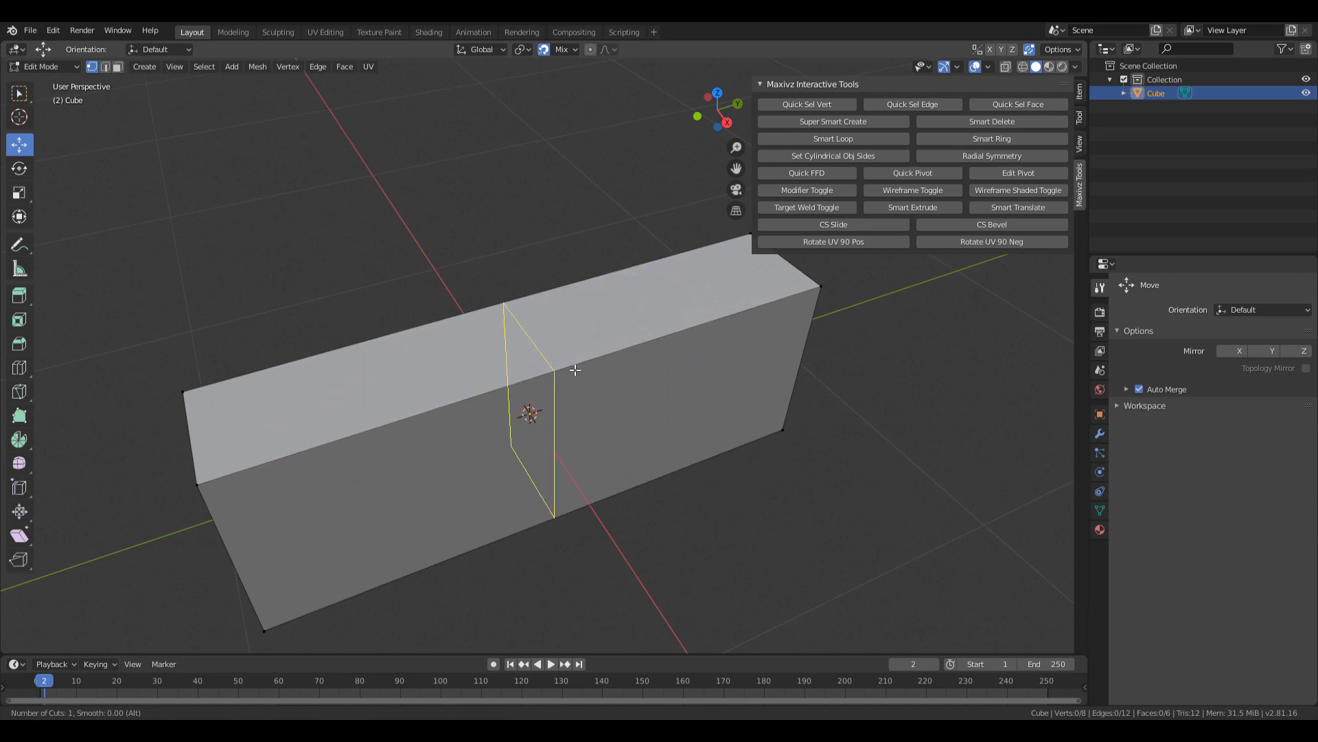
pyautogui.click(575, 370)
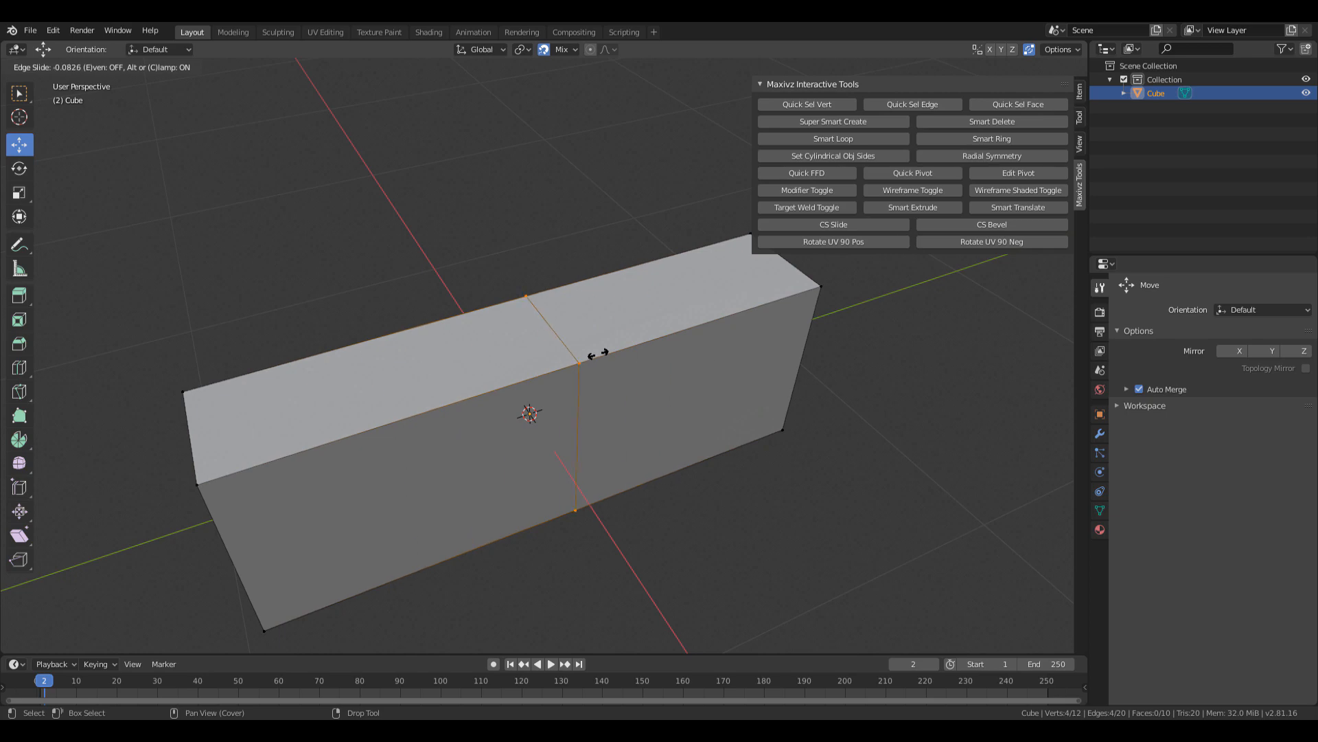
pyautogui.rightClick(598, 353)
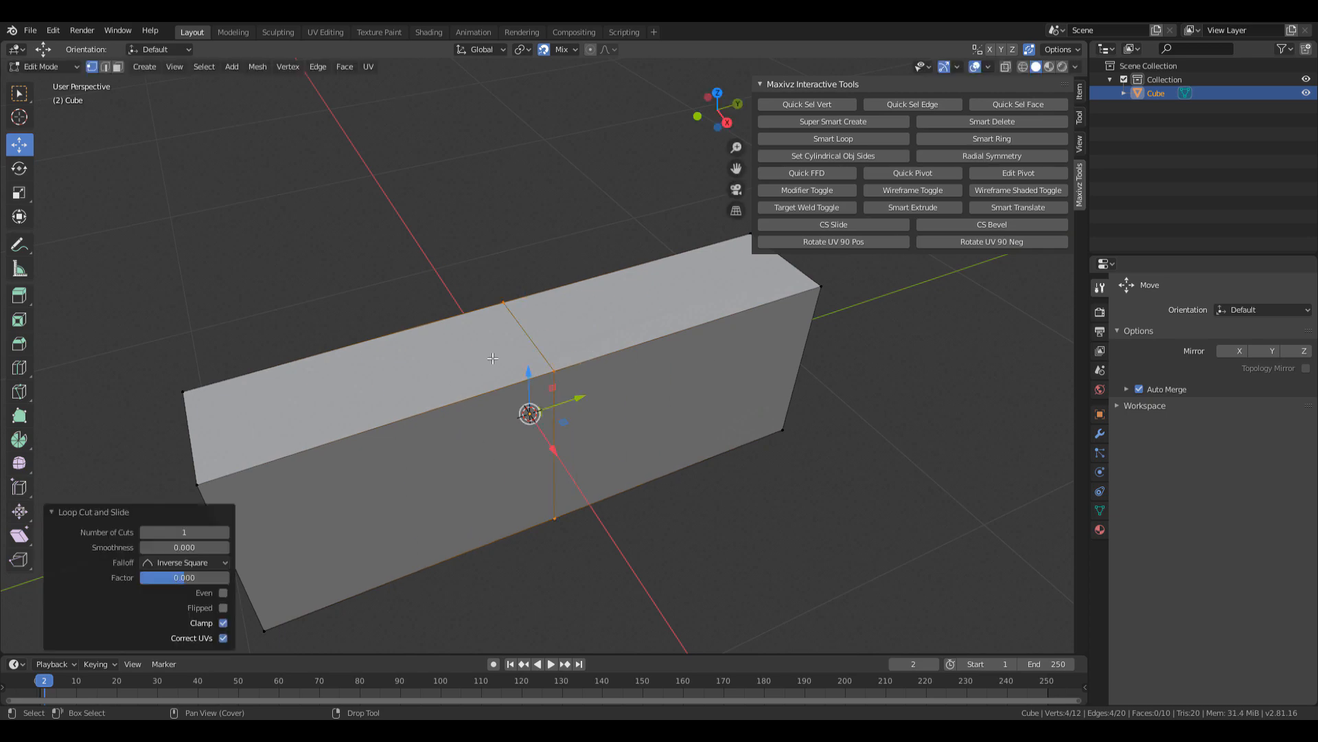
pyautogui.moveTo(521, 442); pyautogui.dragTo(568, 465, button='middle')
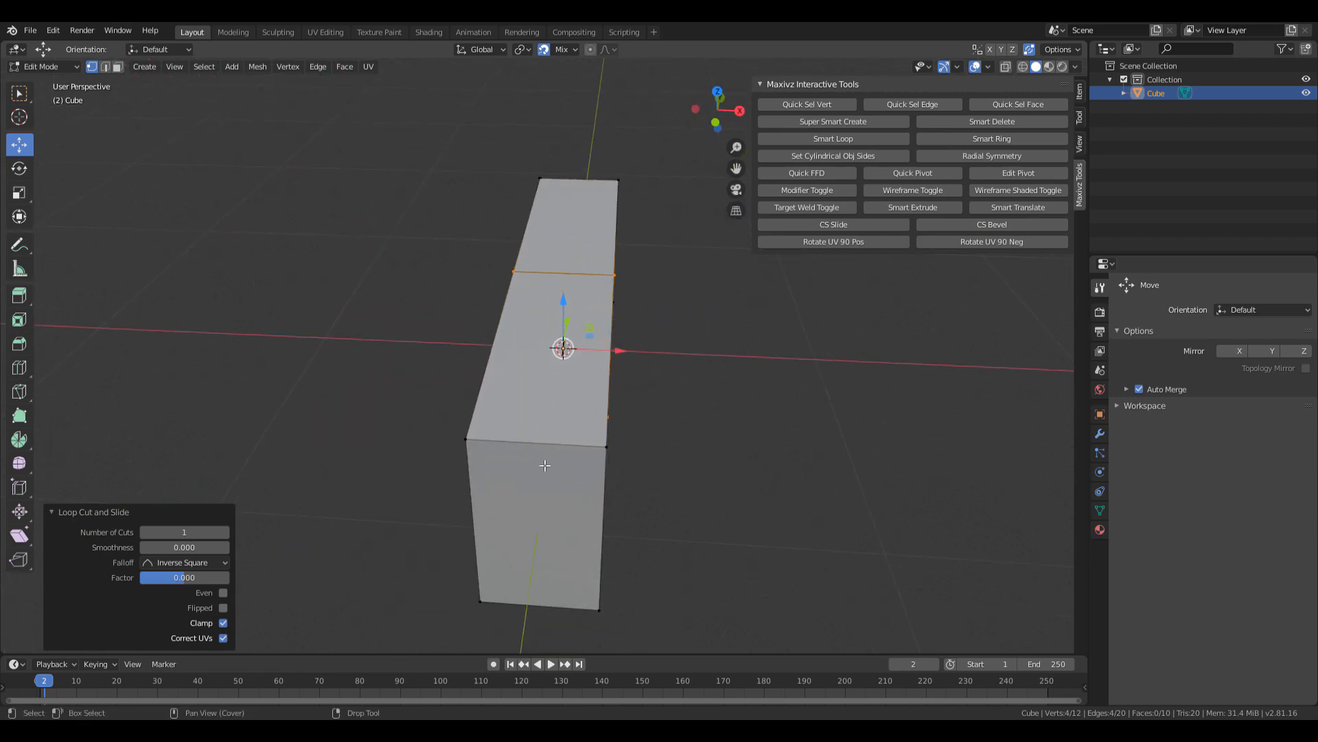
# In face select mode, select the box's front and opposite end faces.
pyautogui.press('a')
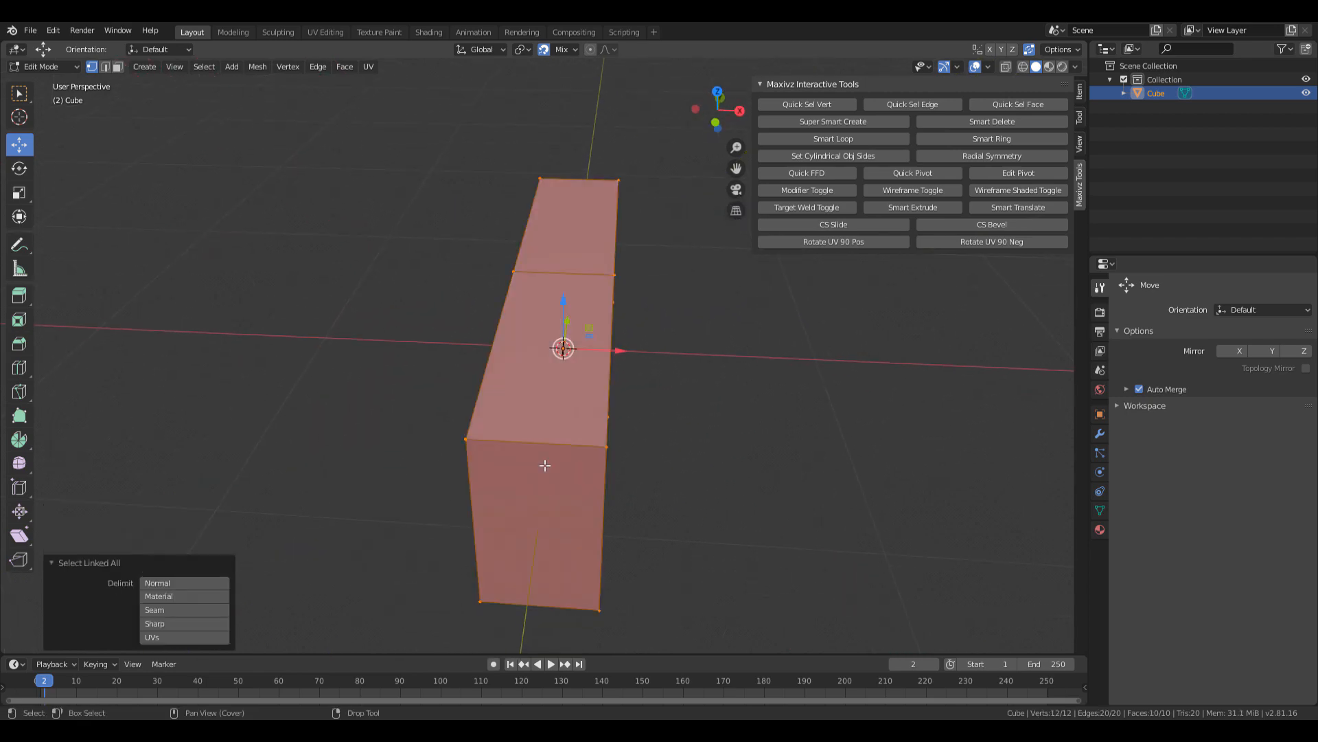
pyautogui.click(701, 390)
pyautogui.press('3')
pyautogui.click(522, 513)
pyautogui.moveTo(521, 513); pyautogui.dragTo(369, 404, button='middle')
pyautogui.keyDown('shift'); pyautogui.click(659, 474); pyautogui.keyUp('shift')
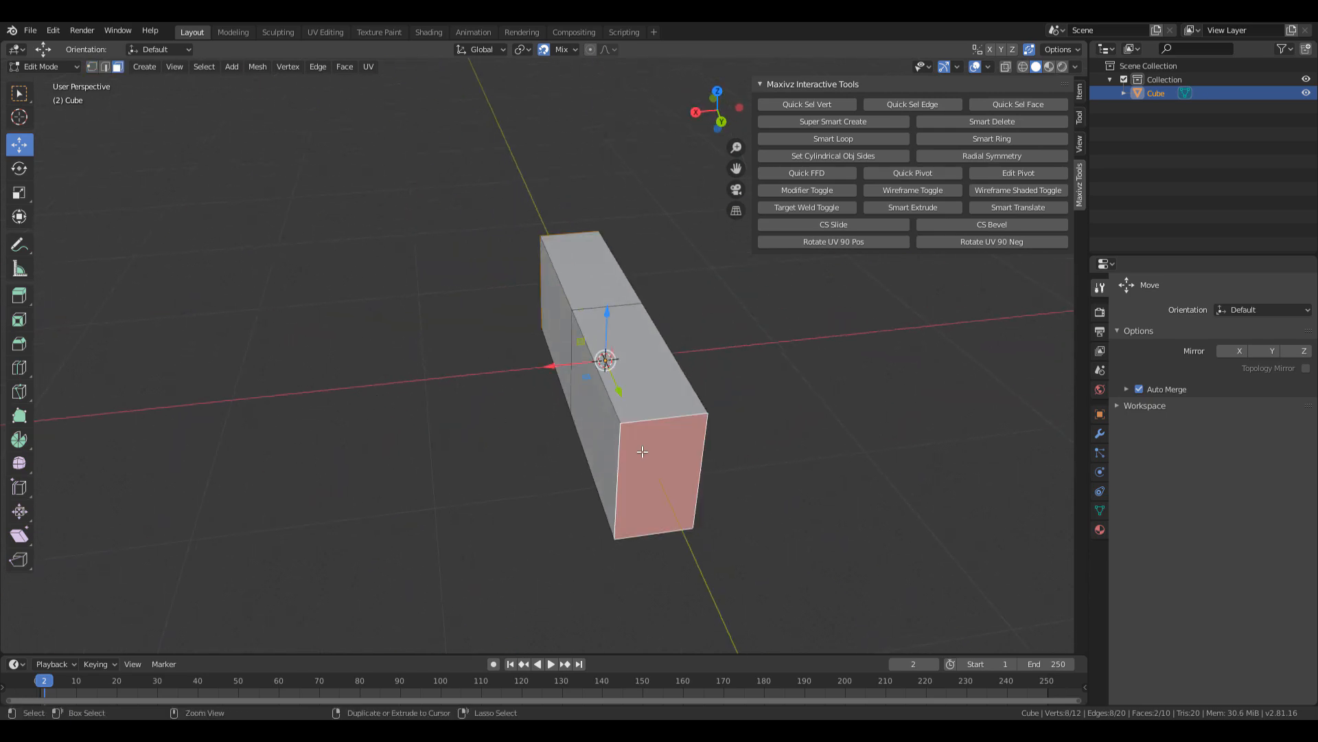
pyautogui.moveTo(659, 474); pyautogui.dragTo(594, 389, button='middle')
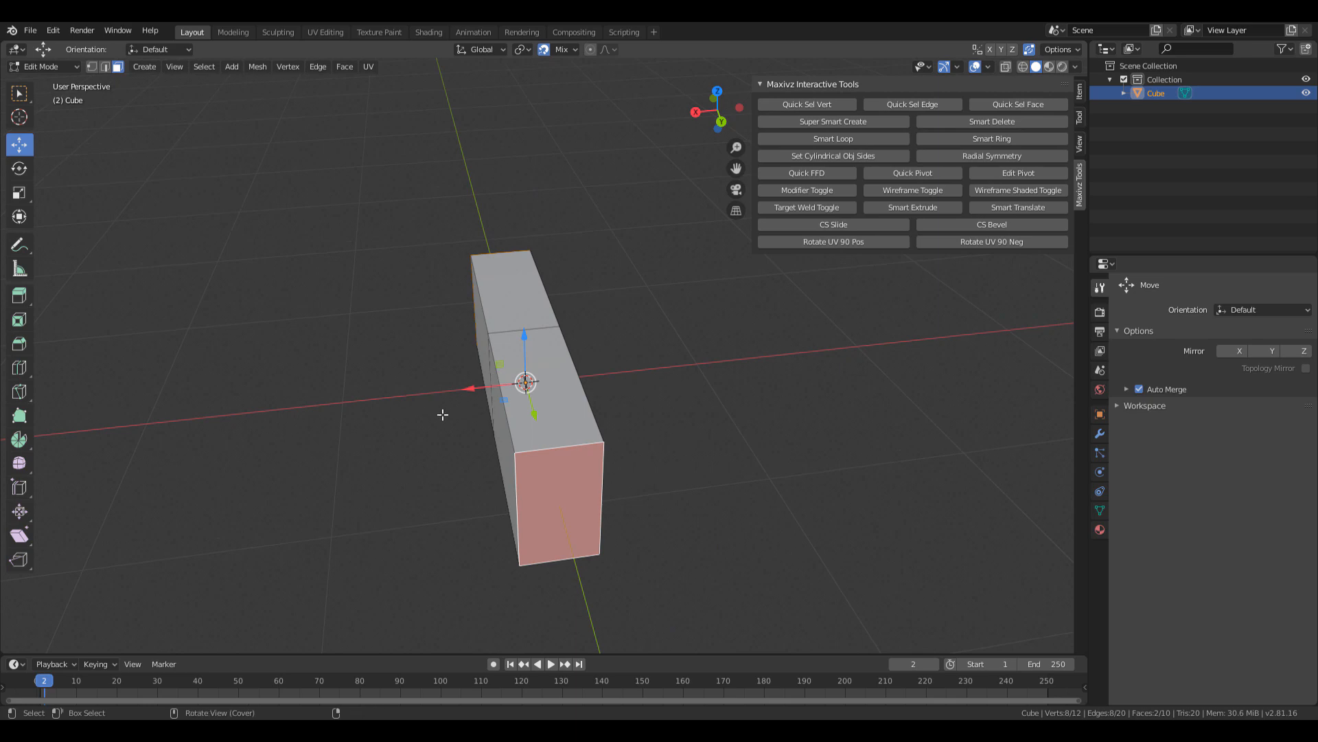
pyautogui.moveTo(445, 412); pyautogui.dragTo(458, 387, button='middle')
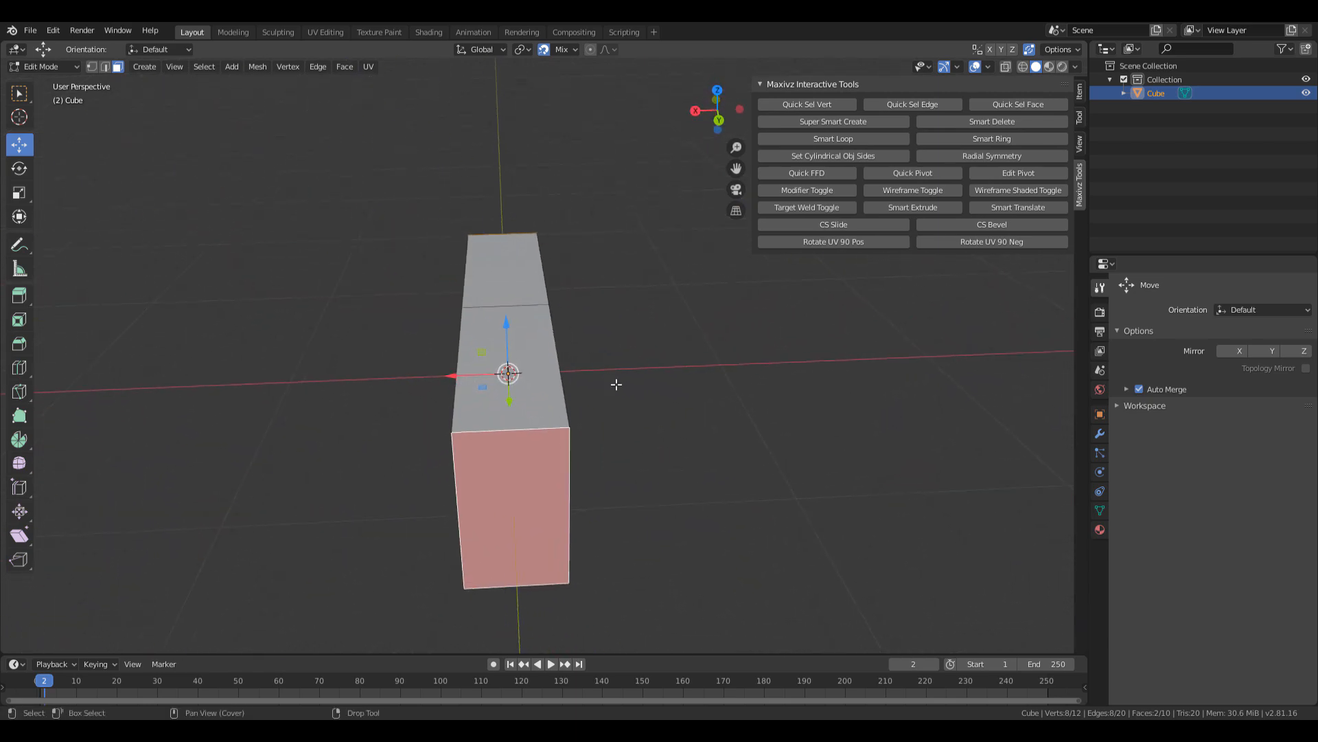
pyautogui.keyDown('shift'); pyautogui.moveTo(603, 426); pyautogui.dragTo(690, 438, button='middle'); pyautogui.keyUp('shift')
# Clear the selection and reselect the box's end faces from a side view.
pyautogui.press('1')
pyautogui.click(685, 383)
pyautogui.press('3')
pyautogui.click(625, 480)
pyautogui.moveTo(624, 480); pyautogui.dragTo(586, 410, button='middle')
pyautogui.click(499, 419)
# Scale the end faces down so the block tapers toward narrower tips, checking the reference photo.
pyautogui.press('r')
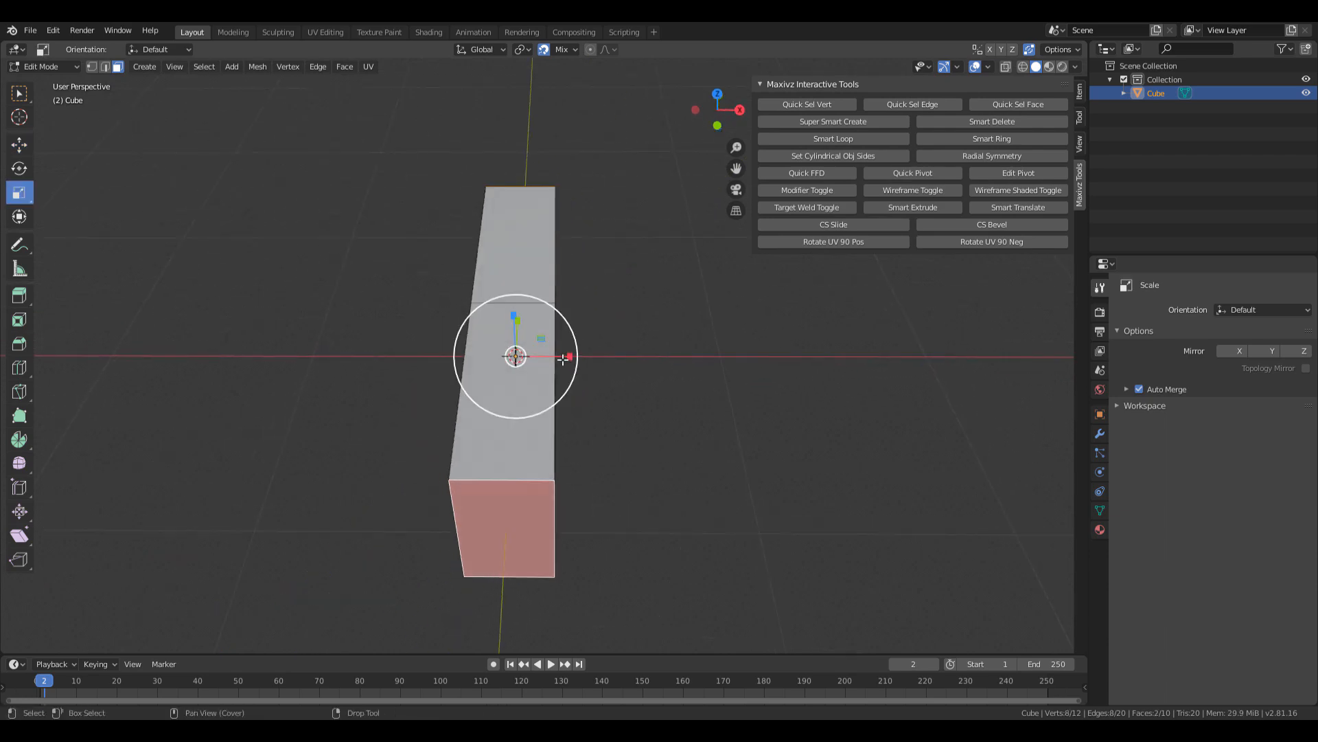
pyautogui.moveTo(1317, 113); pyautogui.dragTo(571, 95)
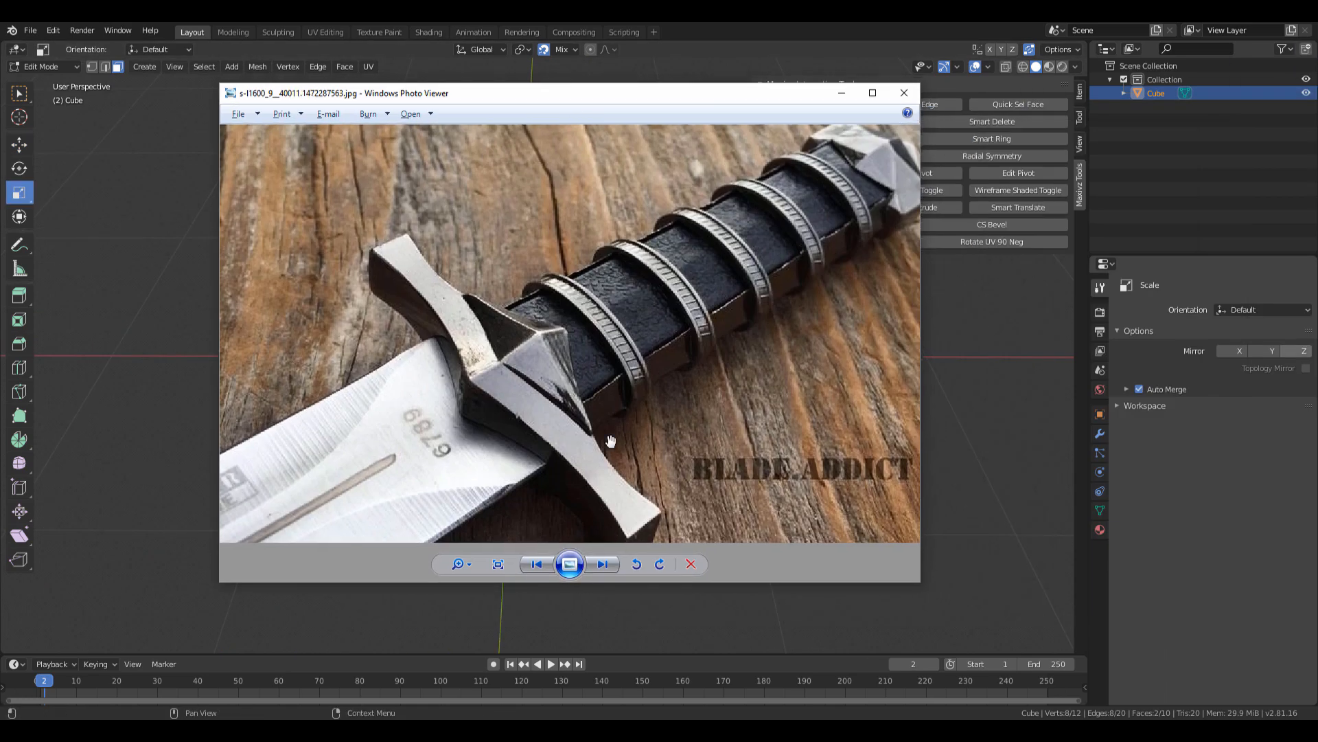
pyautogui.moveTo(609, 442); pyautogui.dragTo(578, 349)
pyautogui.moveTo(593, 90); pyautogui.dragTo(1317, 275)
pyautogui.moveTo(563, 359); pyautogui.dragTo(538, 353)
pyautogui.click(553, 300)
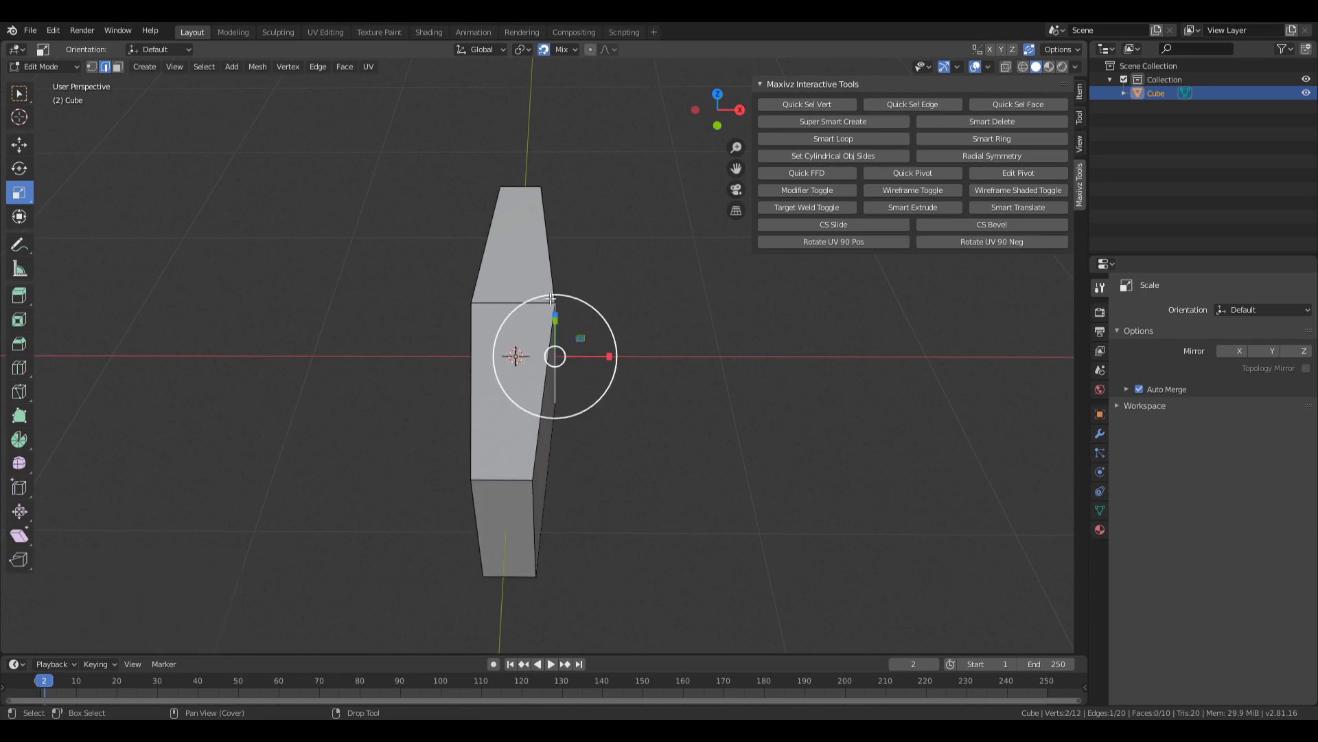
# Select the centre edge loop and widen it along X into a pointed bulge.
pyautogui.keyDown('shift'); pyautogui.doubleClick(503, 301); pyautogui.keyUp('shift')
pyautogui.moveTo(560, 262); pyautogui.dragTo(559, 323, button='middle')
pyautogui.moveTo(575, 338); pyautogui.dragTo(588, 341)
# In Object Mode, stretch the whole block along Y to 1.163 and compare with the reference.
pyautogui.press('Tab')
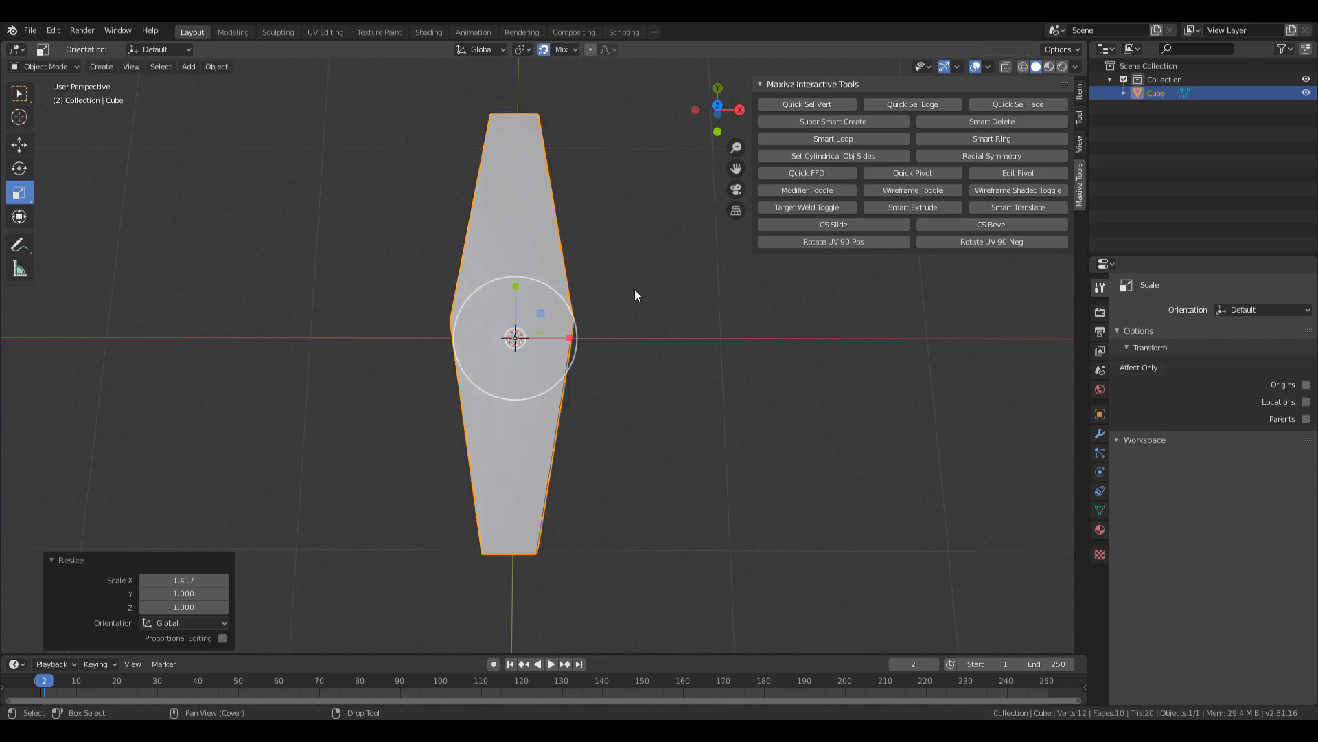
pyautogui.moveTo(635, 290); pyautogui.dragTo(505, 247, button='middle')
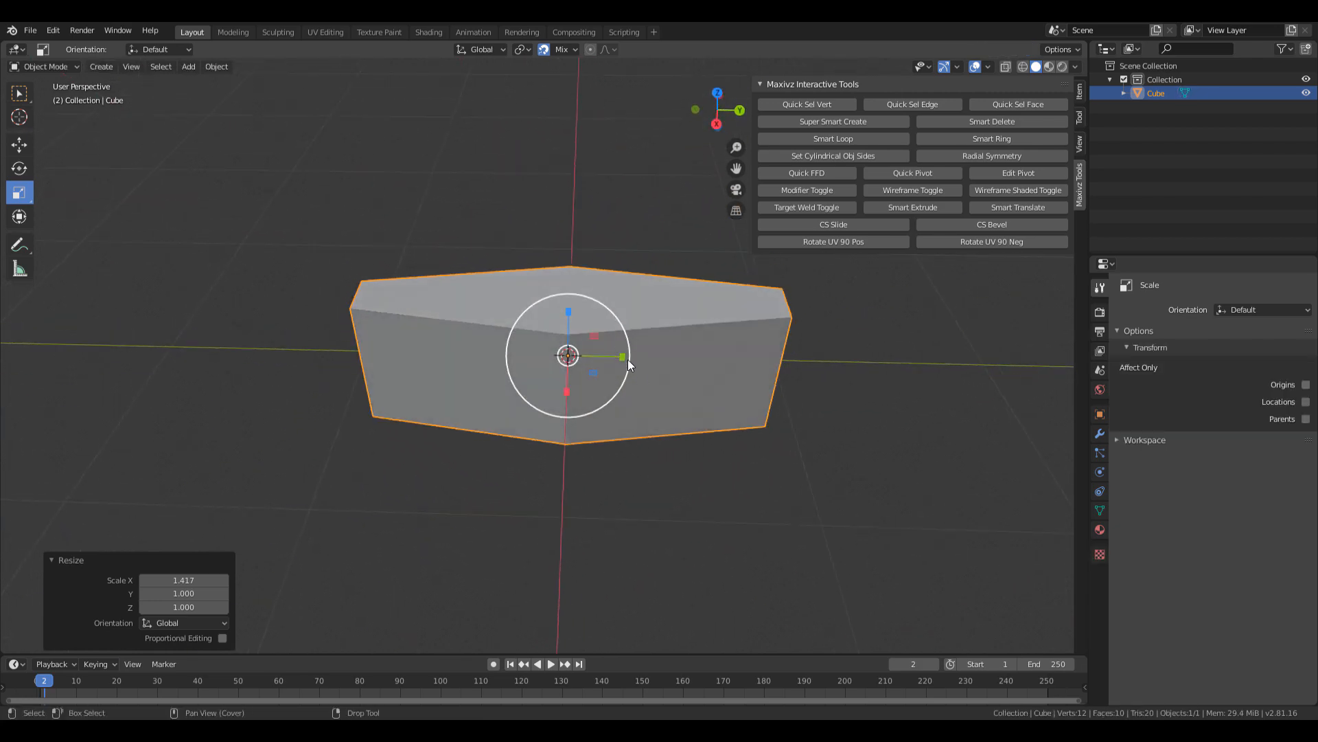
pyautogui.moveTo(623, 357); pyautogui.dragTo(629, 345)
pyautogui.moveTo(628, 345); pyautogui.dragTo(756, 353, button='middle')
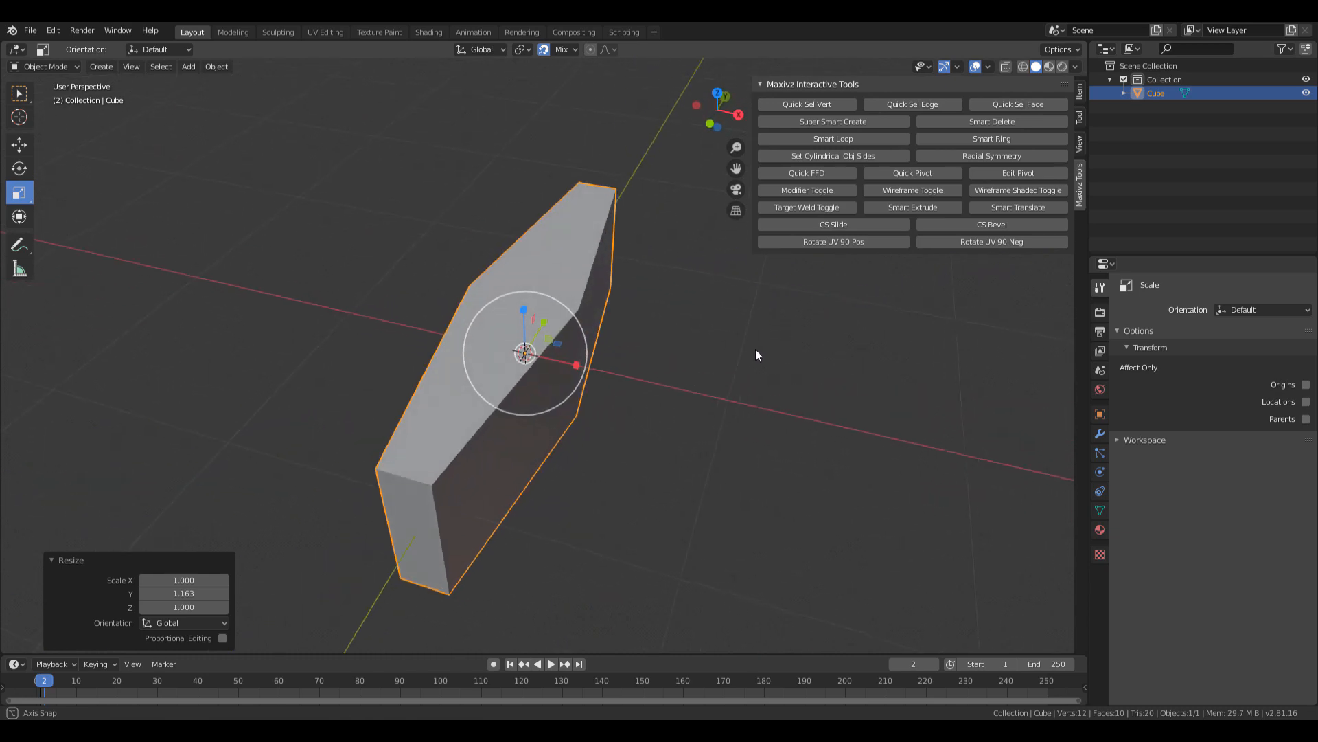
pyautogui.moveTo(659, 348); pyautogui.dragTo(593, 266, button='middle')
pyautogui.press('Left')
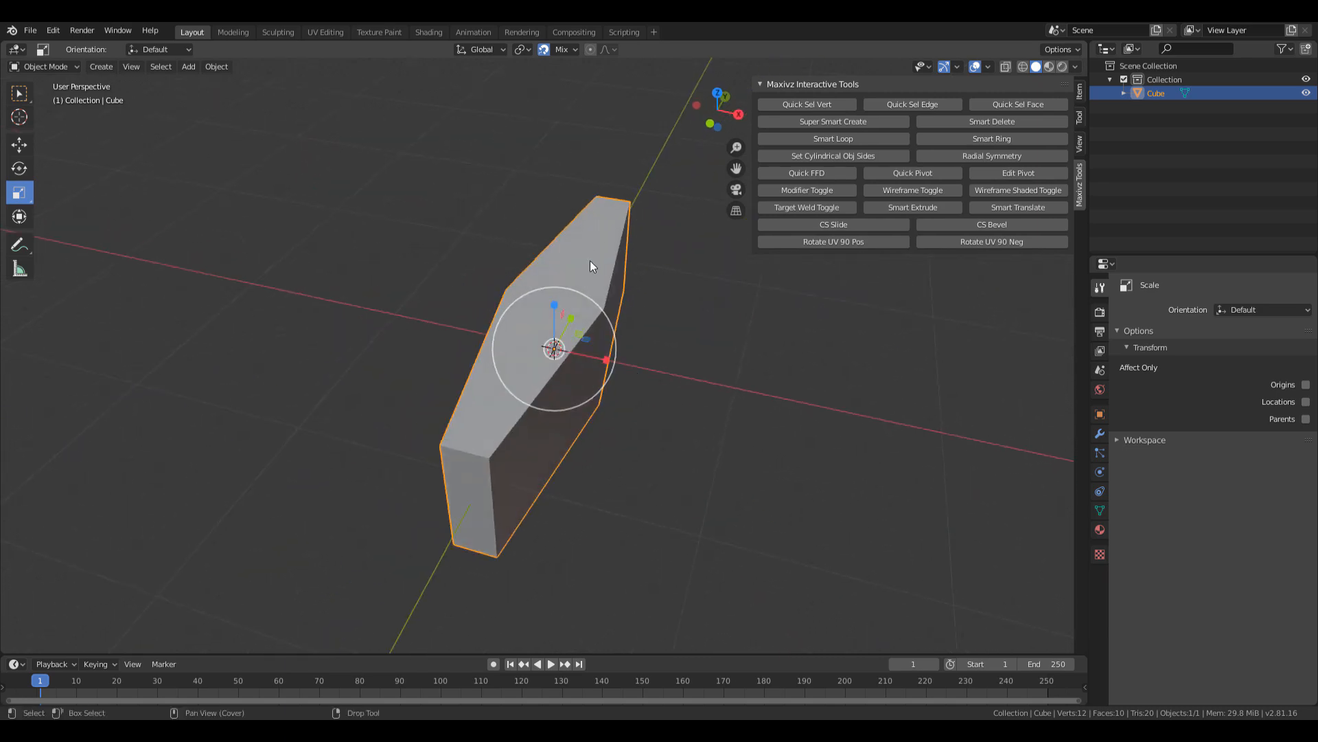
pyautogui.moveTo(1317, 157); pyautogui.dragTo(1317, 206)
pyautogui.moveTo(607, 383); pyautogui.dragTo(654, 369, button='middle')
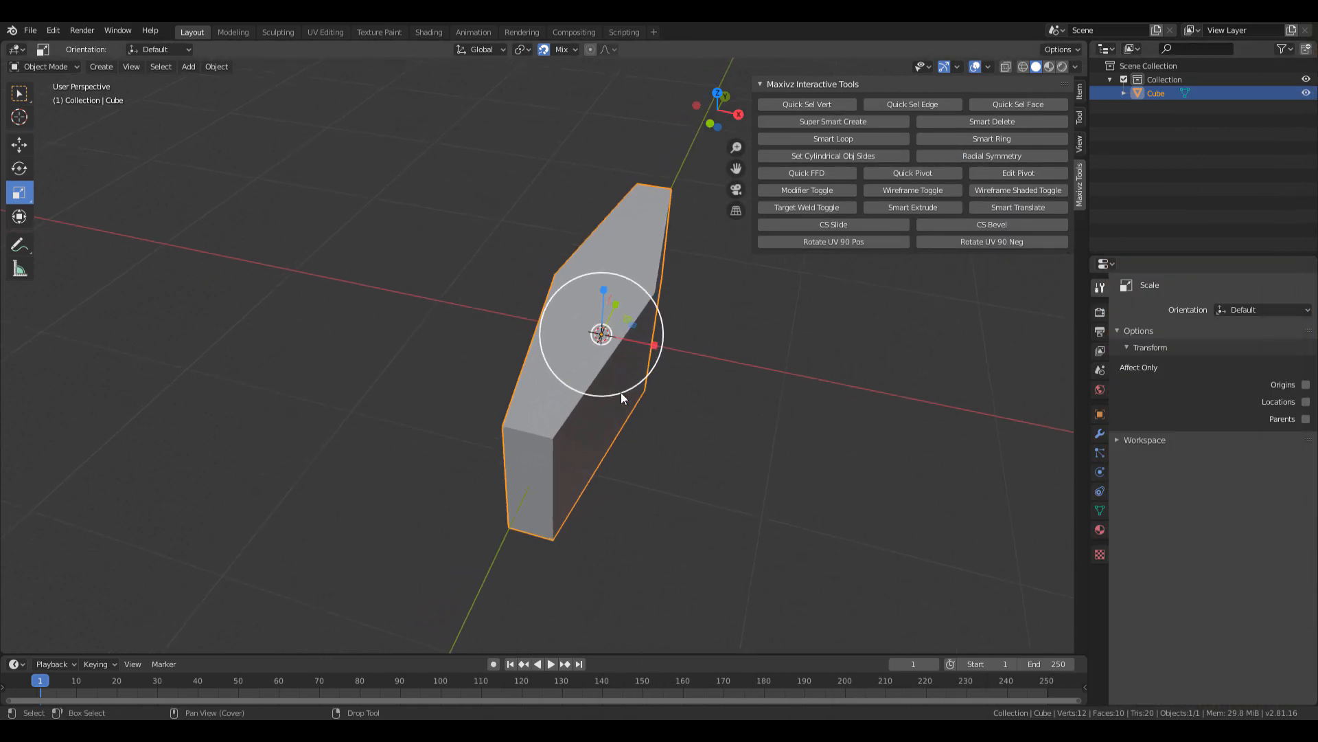
# In Edit Mode, select both end faces and scale them to 0.791 along Z.
pyautogui.press('Tab')
pyautogui.press('3')
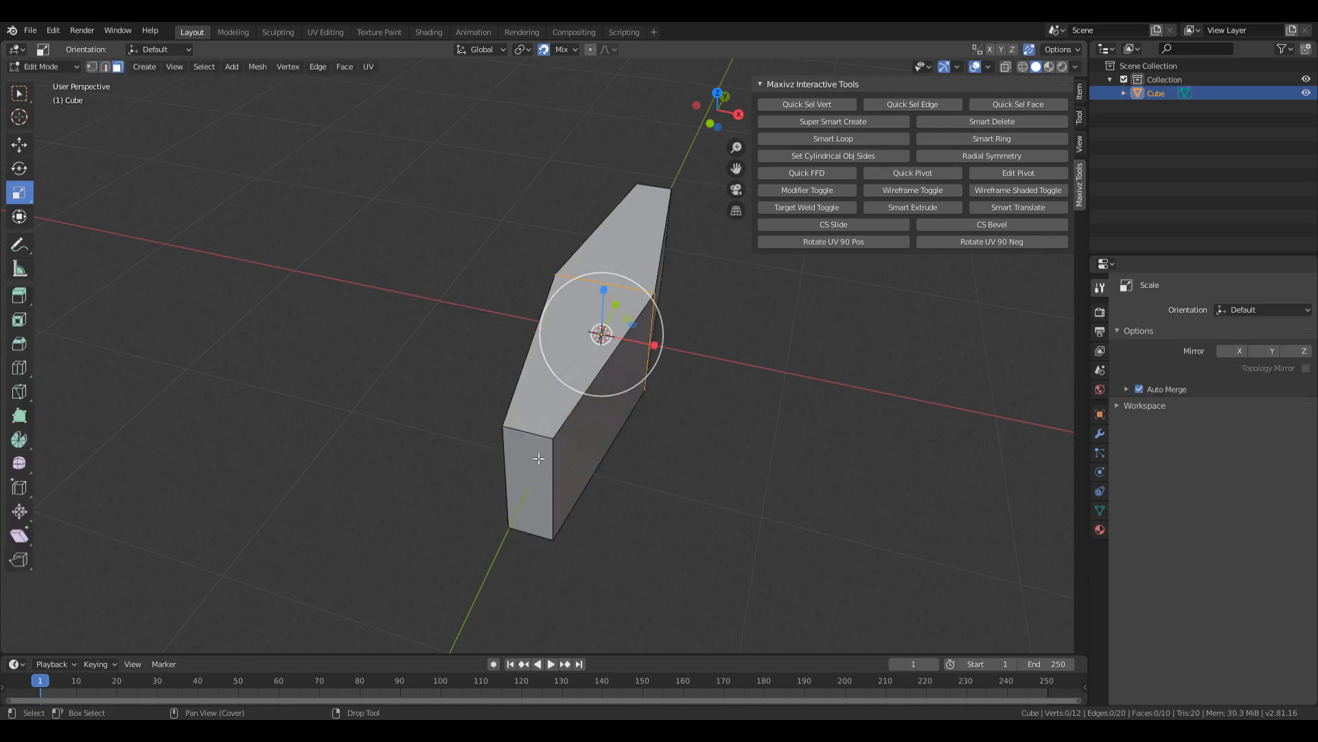
pyautogui.click(541, 471)
pyautogui.moveTo(777, 407); pyautogui.dragTo(542, 373, button='middle')
pyautogui.keyDown('shift'); pyautogui.click(631, 429); pyautogui.keyUp('shift')
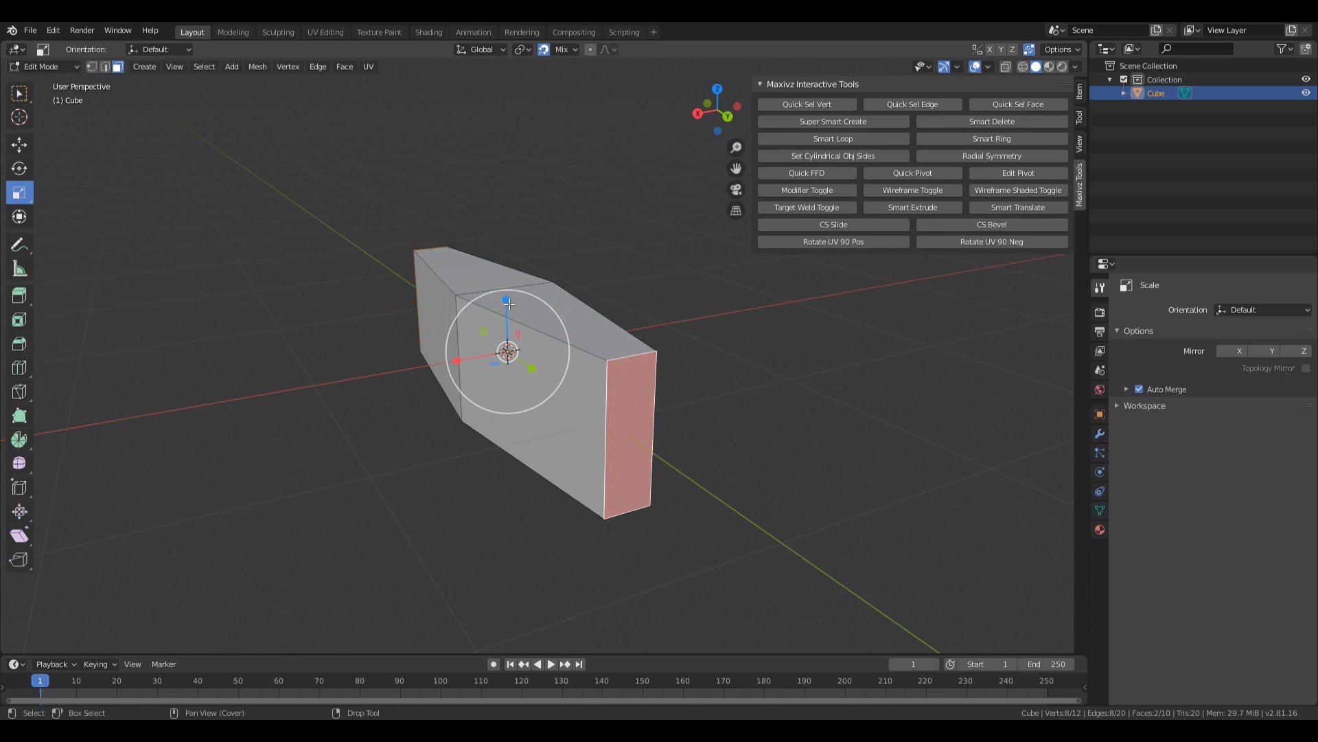
pyautogui.moveTo(506, 300)
pyautogui.mouseDown()
pyautogui.moveTo(511, 330)
pyautogui.moveTo(514, 302)
pyautogui.mouseUp()
pyautogui.moveTo(1317, 77); pyautogui.dragTo(355, 84)
pyautogui.scroll(3, 390, 362)
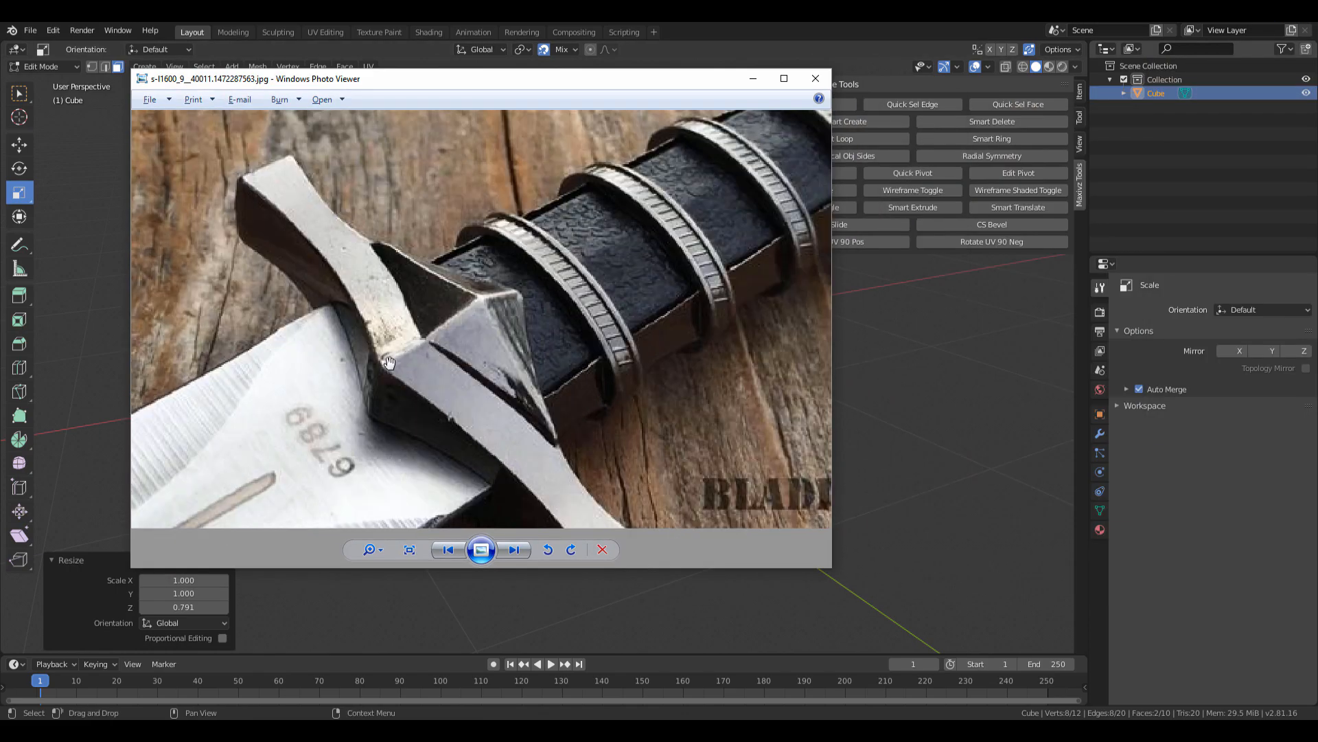
pyautogui.moveTo(440, 83); pyautogui.dragTo(1317, 147)
# Select the centre edge loop and scale it 1.077 along Z.
pyautogui.moveTo(547, 377); pyautogui.dragTo(520, 330, button='middle')
pyautogui.press('2')
pyautogui.press('s')
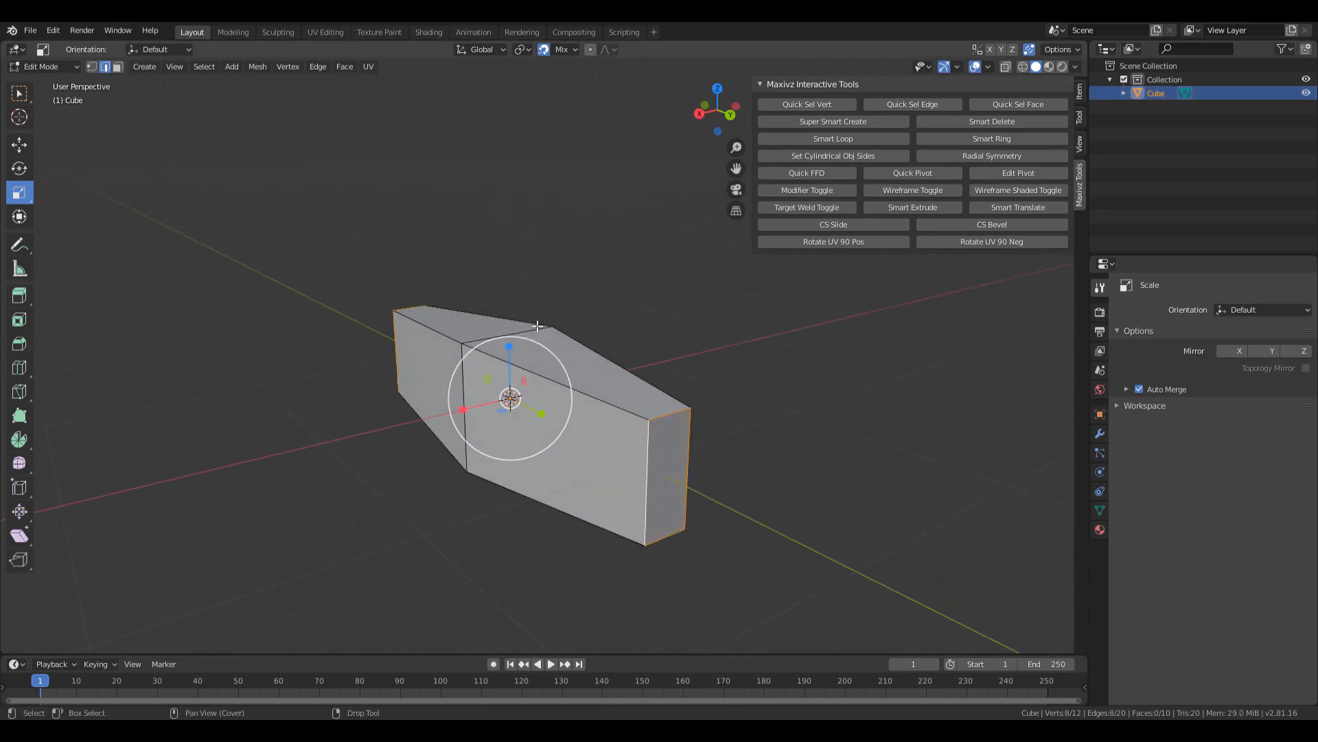
pyautogui.doubleClick(537, 326)
pyautogui.moveTo(529, 313); pyautogui.dragTo(698, 488, button='middle')
pyautogui.press('s')
pyautogui.press('z')
pyautogui.click(500, 341)
# Add two loop cuts, one through each half of the crossguard.
pyautogui.moveTo(621, 415); pyautogui.dragTo(483, 413, button='middle')
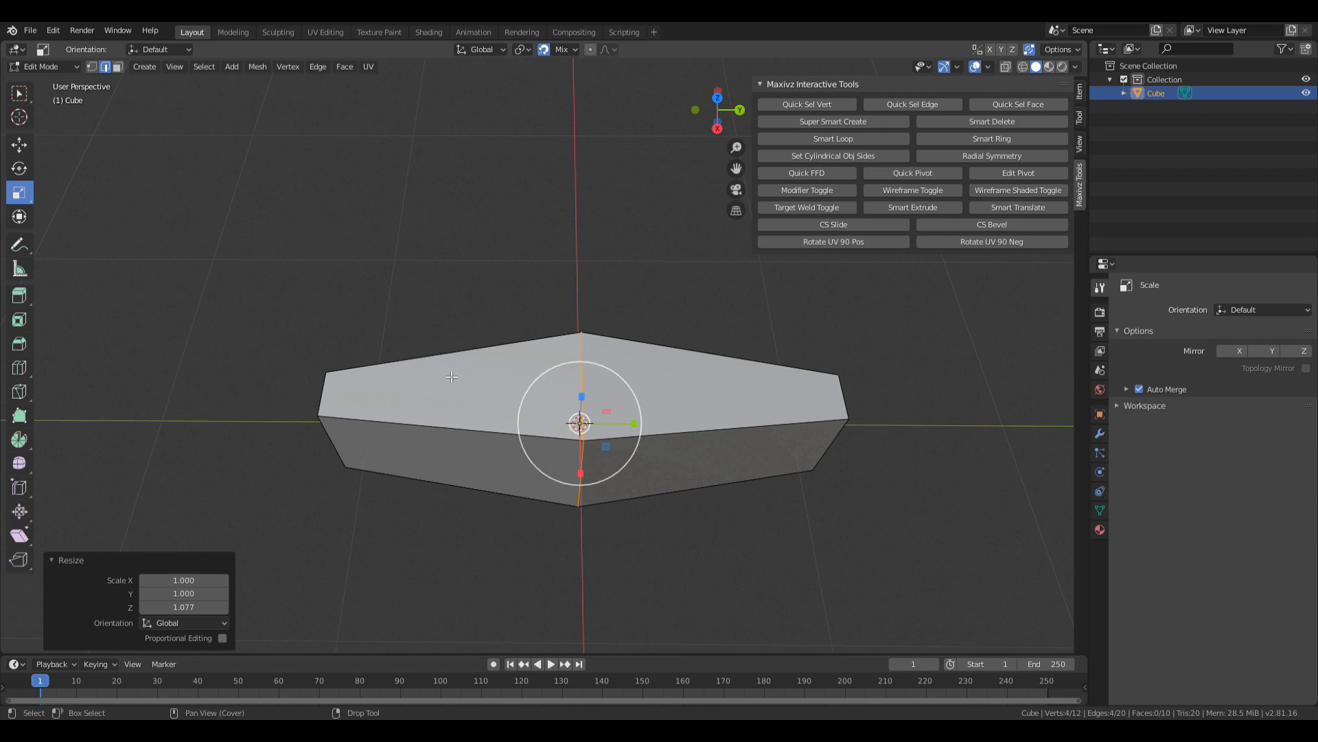
pyautogui.keyDown('shift'); pyautogui.moveTo(707, 380); pyautogui.dragTo(654, 380, button='middle'); pyautogui.keyUp('shift')
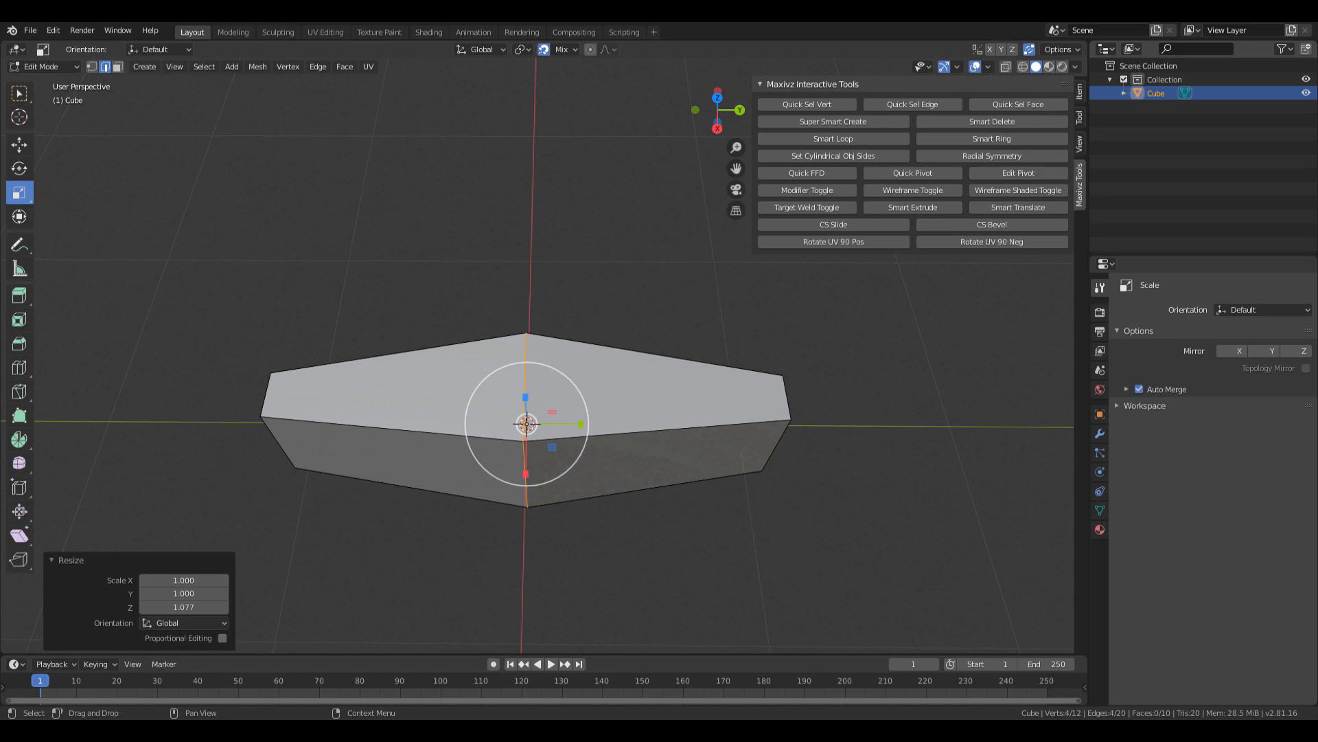
pyautogui.moveTo(1317, 42); pyautogui.dragTo(461, 63)
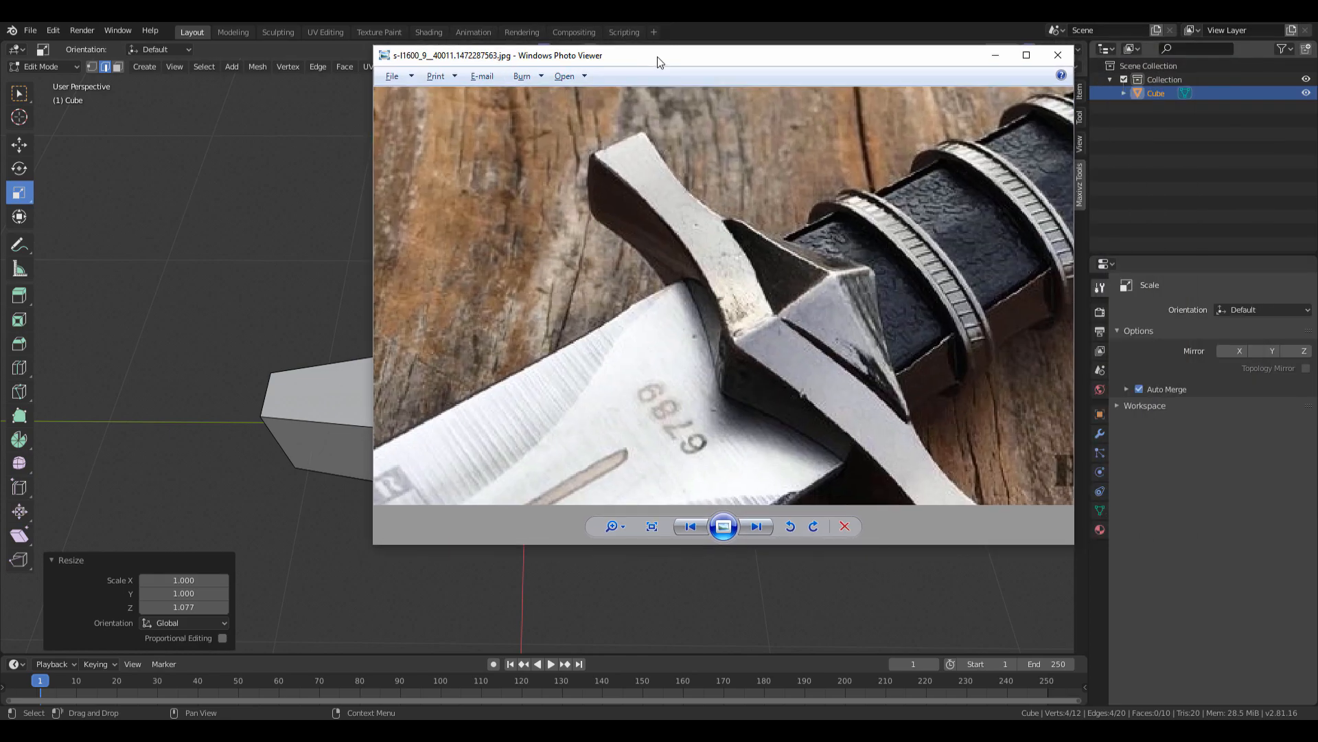
pyautogui.moveTo(657, 57); pyautogui.dragTo(1317, 309)
pyautogui.keyDown('shift'); pyautogui.moveTo(425, 416); pyautogui.dragTo(482, 407, button='middle'); pyautogui.keyUp('shift')
pyautogui.press('q')
pyautogui.press('Escape')
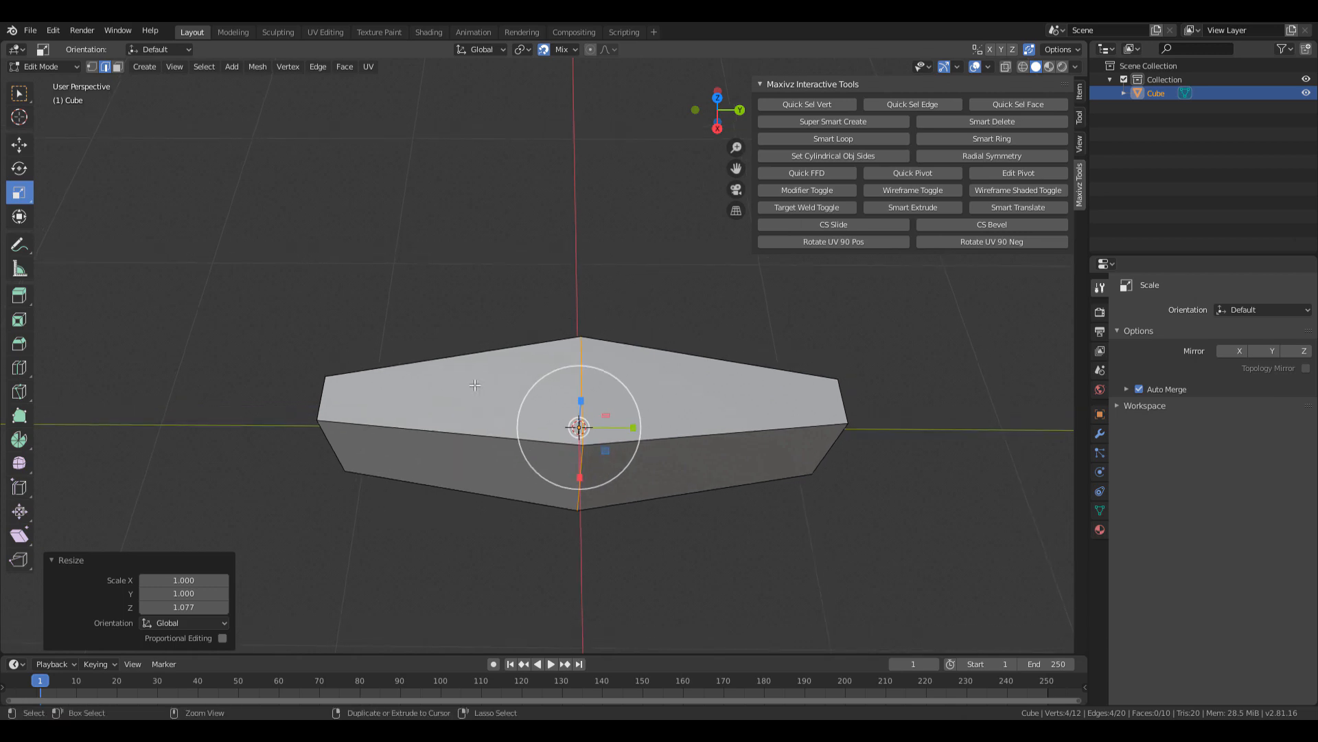
pyautogui.hotkey('ctrl', 'r')
pyautogui.click(463, 427)
pyautogui.rightClick(456, 429)
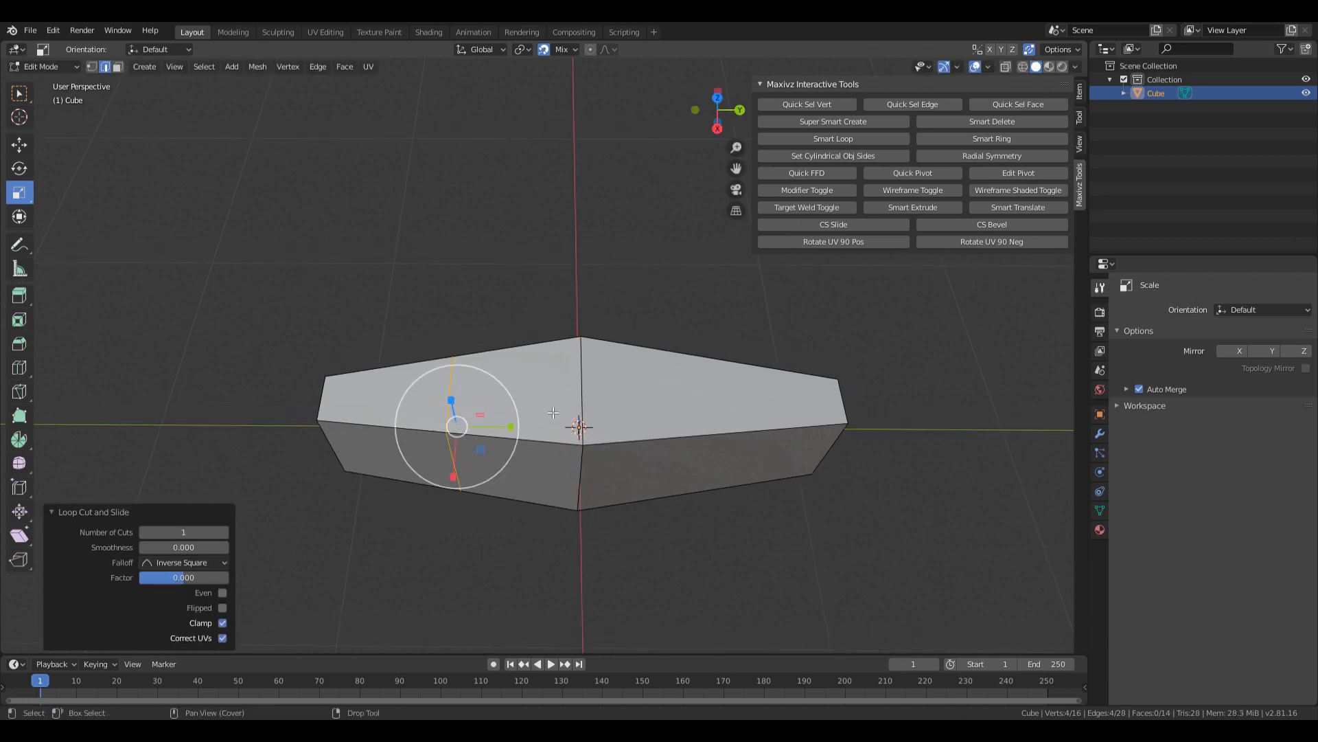
pyautogui.hotkey('ctrl', 'r')
pyautogui.click(693, 431)
pyautogui.rightClick(698, 432)
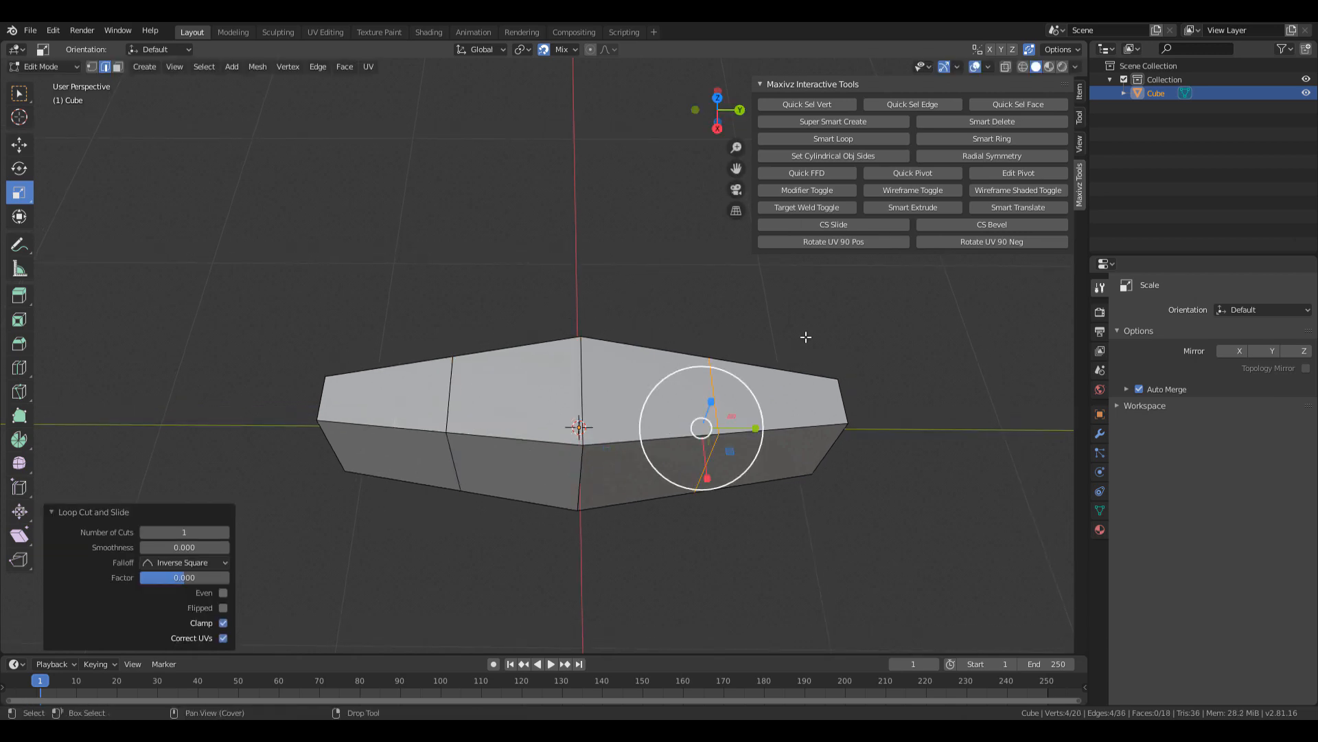
# Select both new edge loops and scale them to 0.384 along X.
pyautogui.keyDown('shift'); pyautogui.click(451, 393); pyautogui.keyUp('shift')
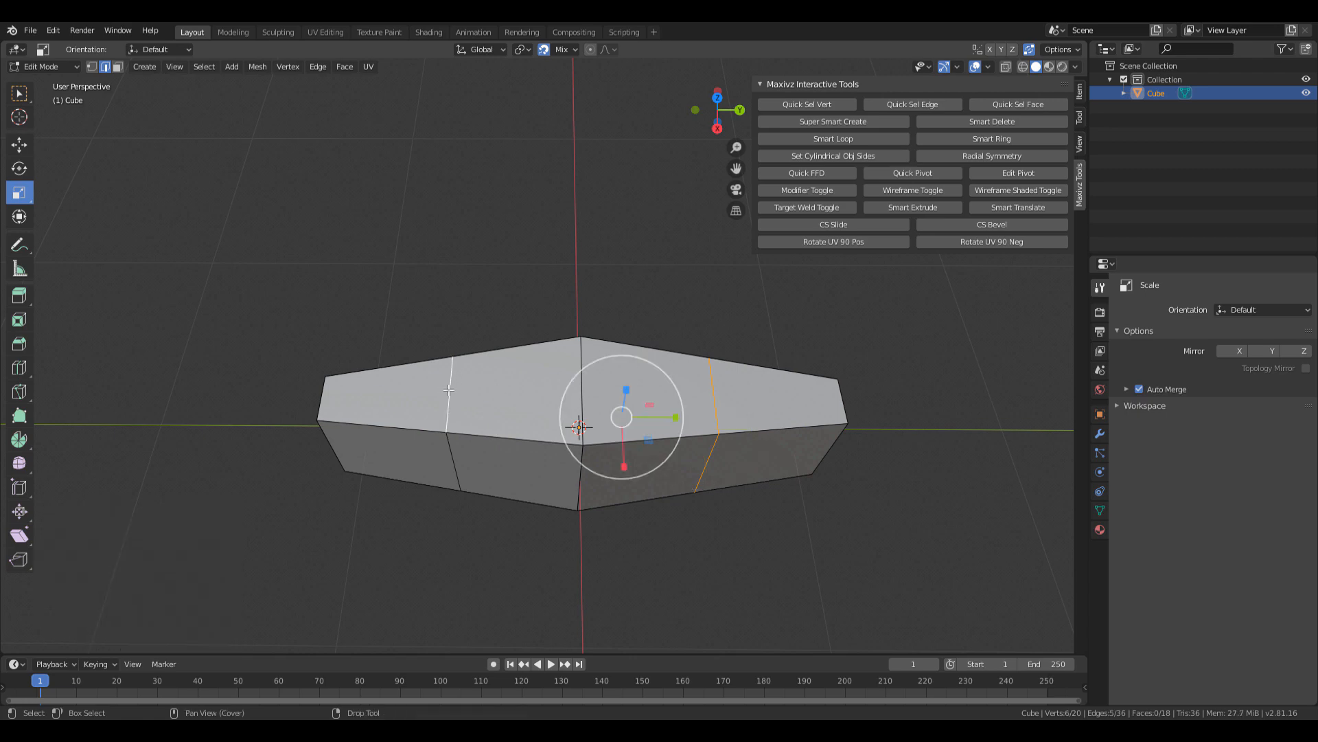
pyautogui.keyDown('shift'); pyautogui.doubleClick(449, 390); pyautogui.keyUp('shift')
pyautogui.click(715, 404)
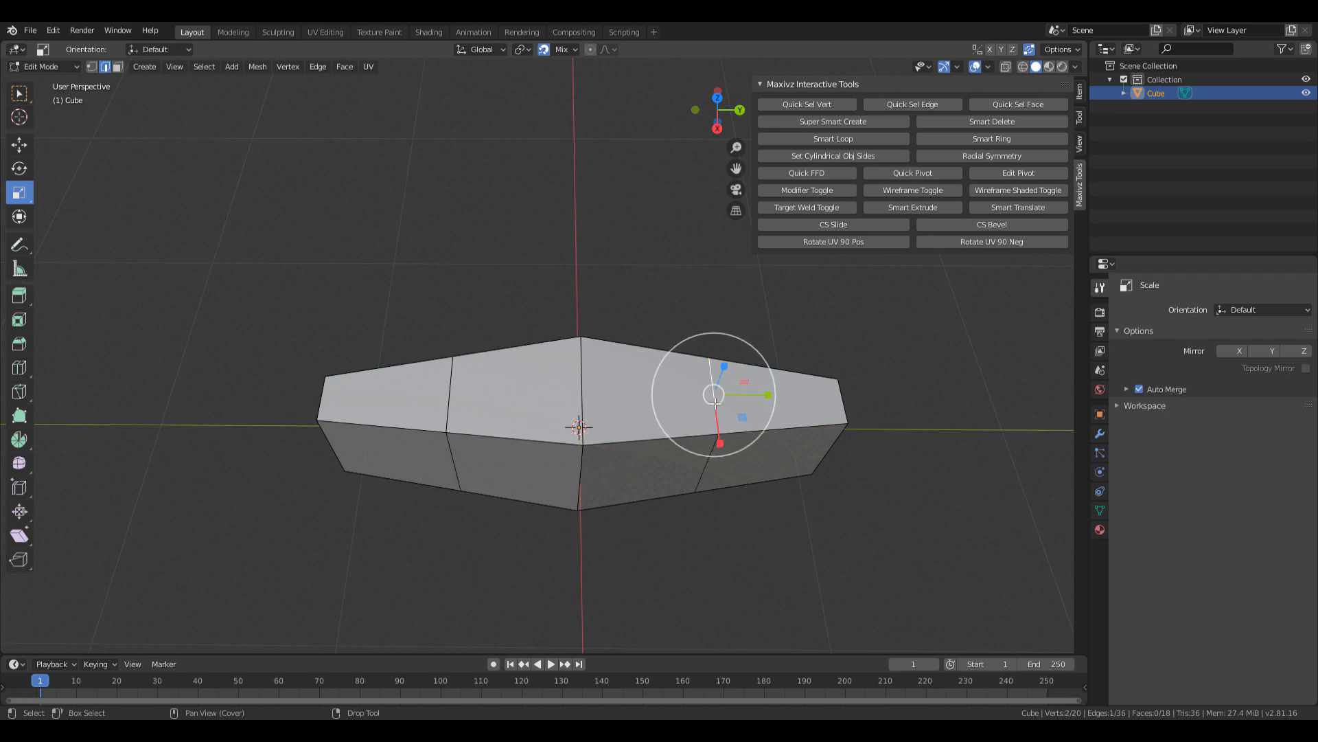
pyautogui.doubleClick(715, 404)
pyautogui.keyDown('shift'); pyautogui.doubleClick(450, 391); pyautogui.keyUp('shift')
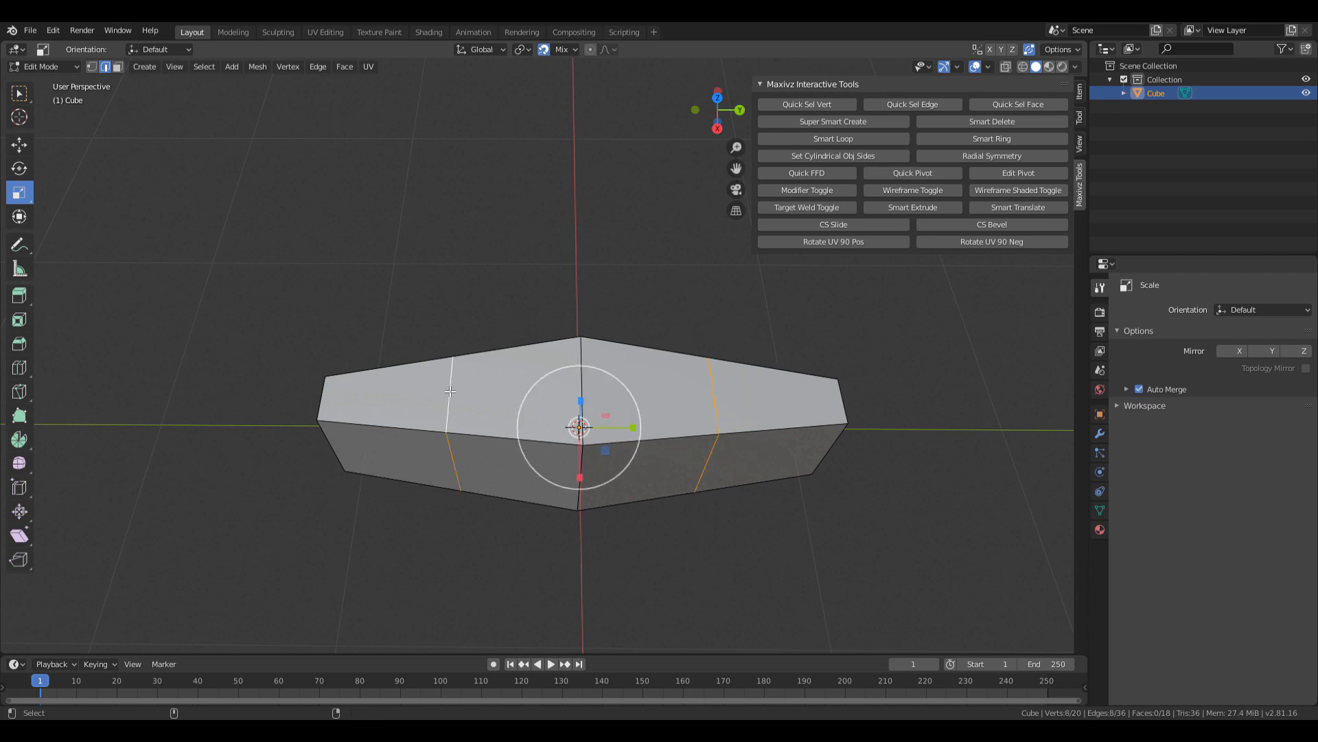
pyautogui.moveTo(579, 427); pyautogui.dragTo(609, 357, button='middle')
pyautogui.moveTo(614, 364); pyautogui.dragTo(583, 361)
pyautogui.moveTo(656, 412); pyautogui.dragTo(680, 446, button='middle')
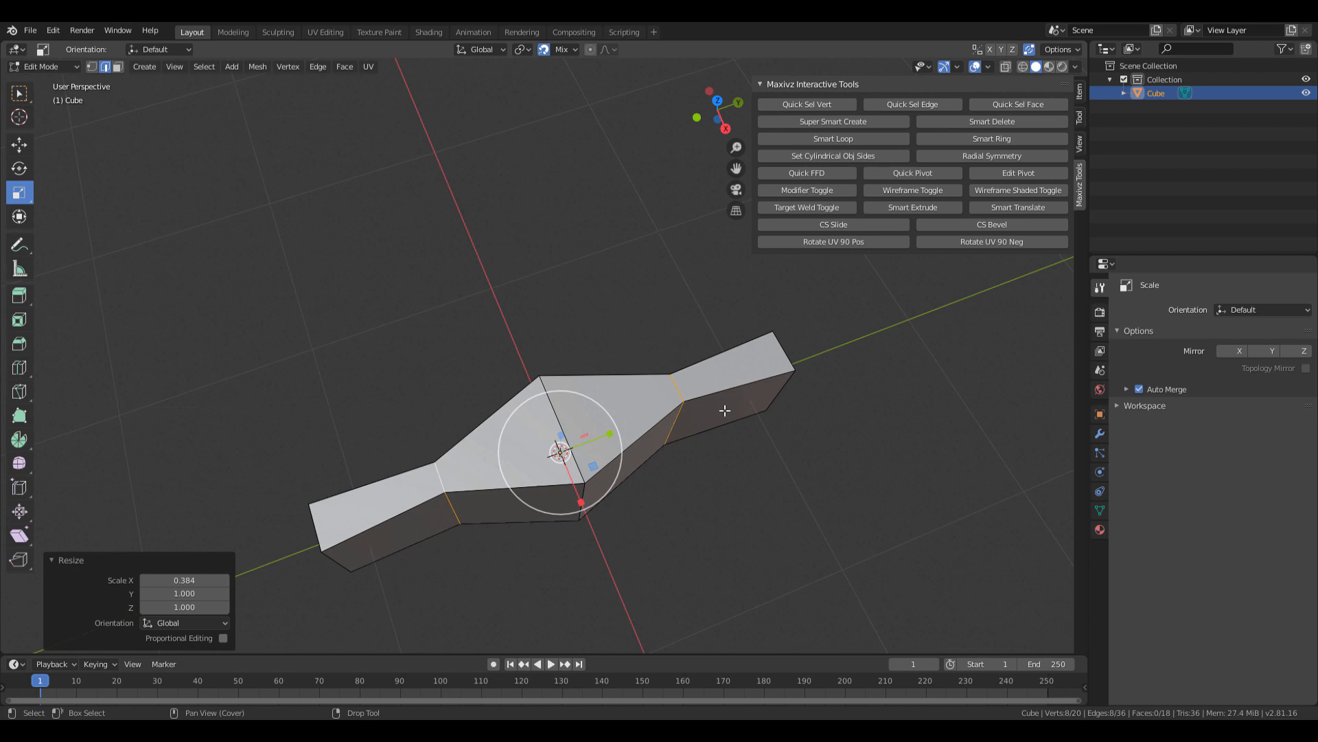
pyautogui.moveTo(717, 432); pyautogui.dragTo(702, 378, button='middle')
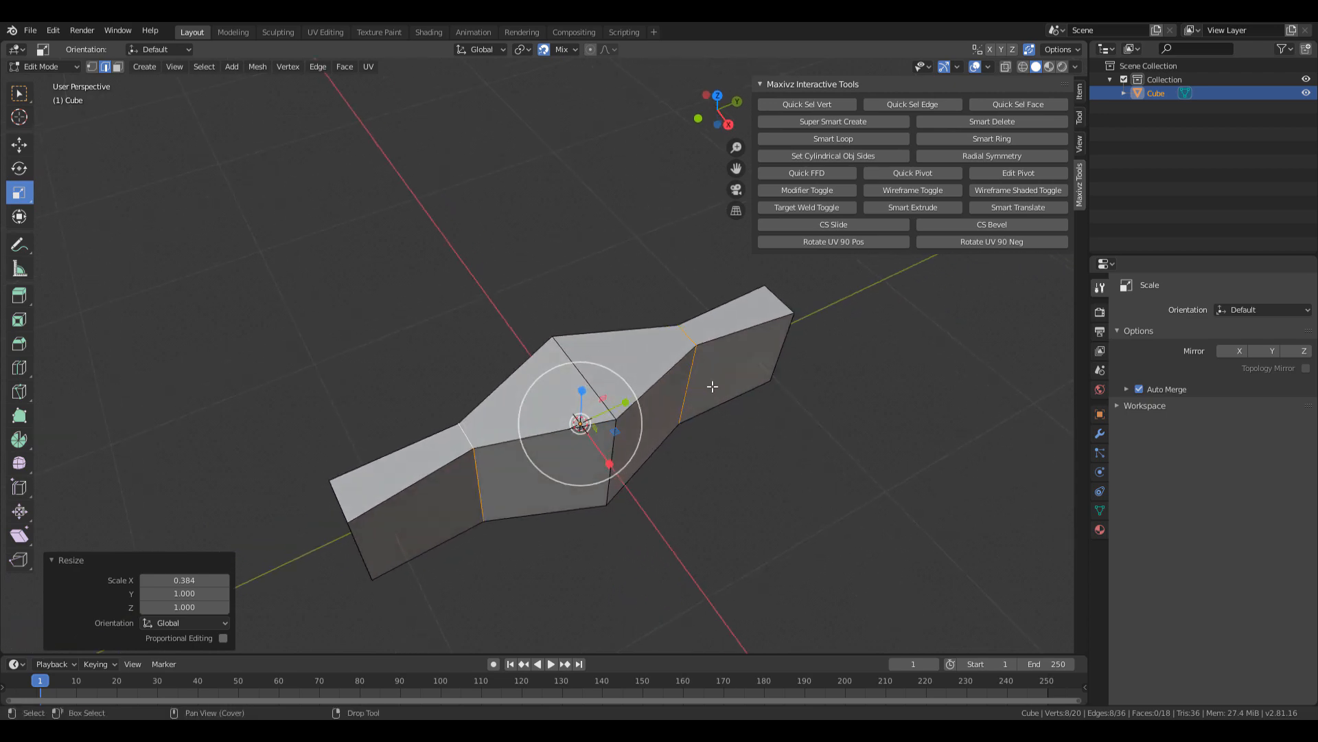
# Try an 8-segment bevel on the selected edge loops, then undo it.
pyautogui.hotkey('ctrl', 'b')
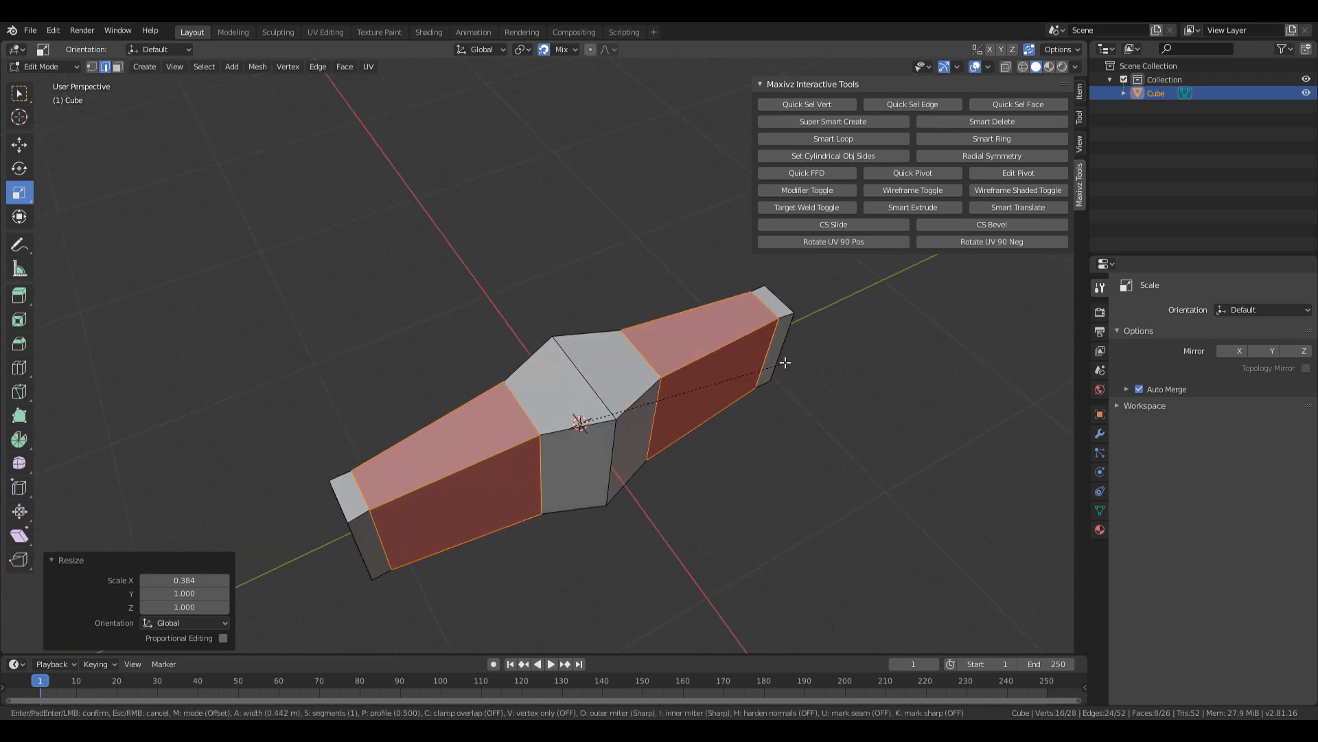
pyautogui.scroll(7, 785, 362)
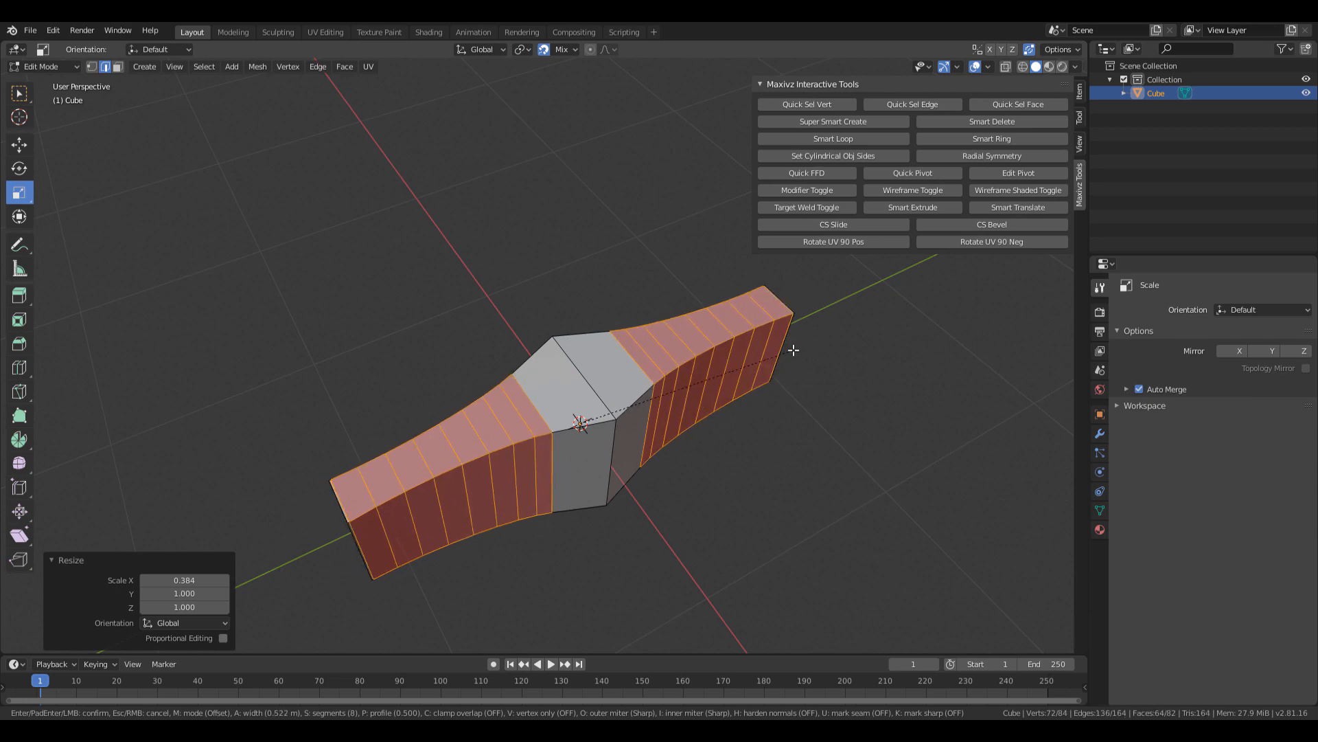
pyautogui.click(793, 350)
pyautogui.moveTo(793, 351); pyautogui.dragTo(708, 370, button='middle')
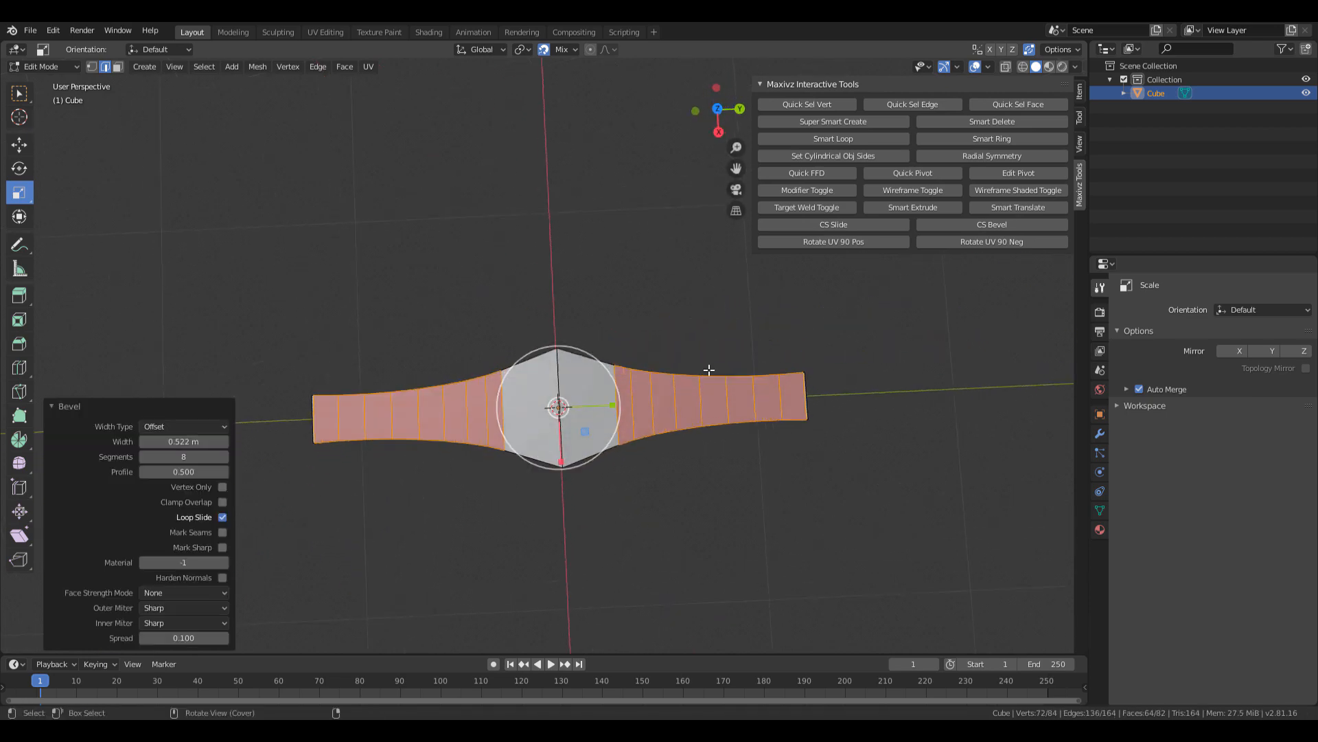
pyautogui.moveTo(1317, 94); pyautogui.dragTo(1317, 171)
pyautogui.keyDown('shift'); pyautogui.moveTo(635, 438); pyautogui.dragTo(687, 392, button='middle'); pyautogui.keyUp('shift')
pyautogui.scroll(1, 617, 467)
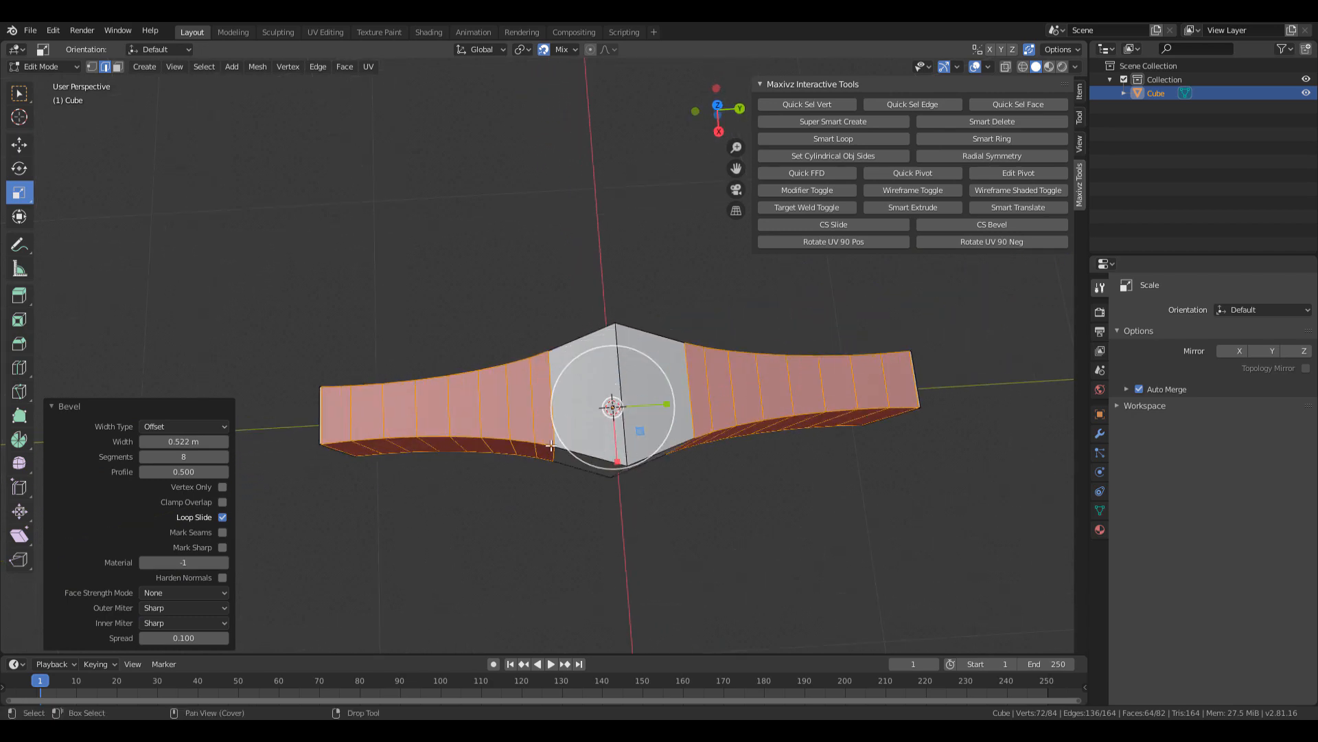
pyautogui.hotkey('ctrl', 'z')
pyautogui.moveTo(490, 472); pyautogui.dragTo(656, 366, button='middle')
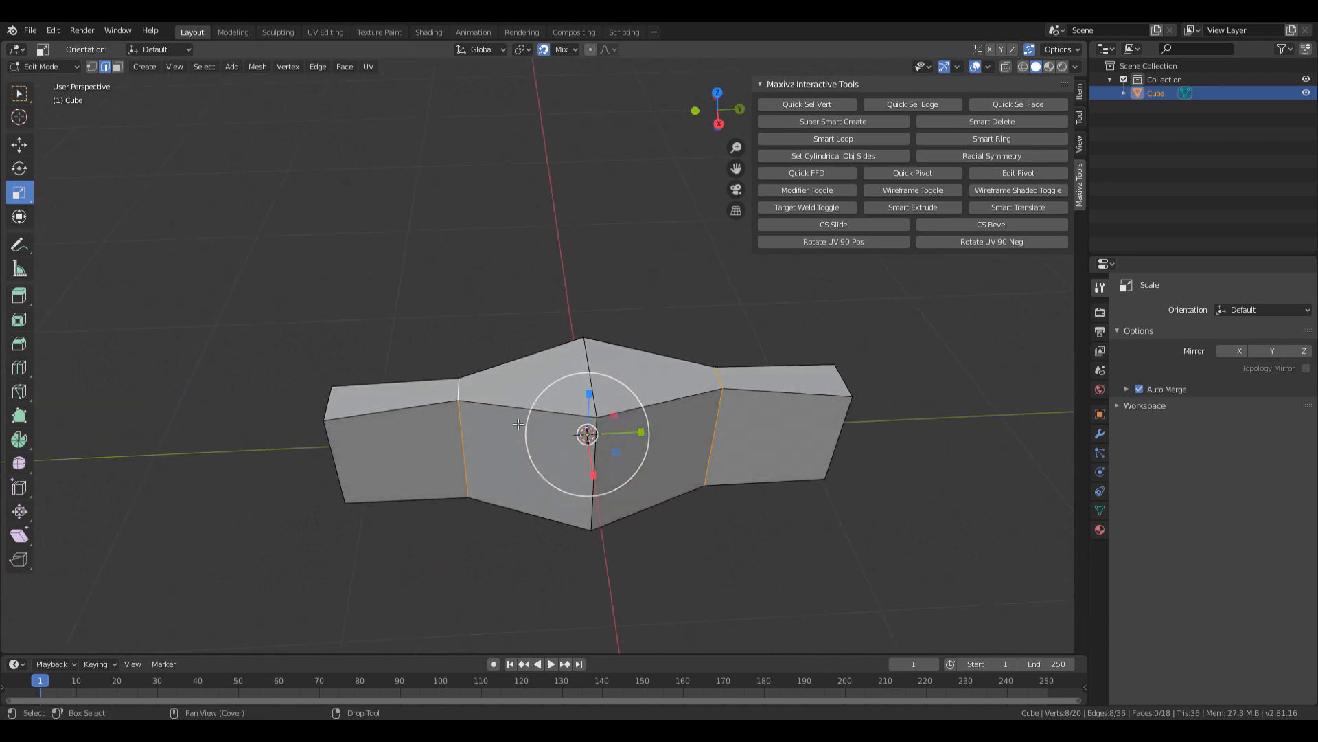
pyautogui.moveTo(518, 425); pyautogui.dragTo(703, 391, button='middle')
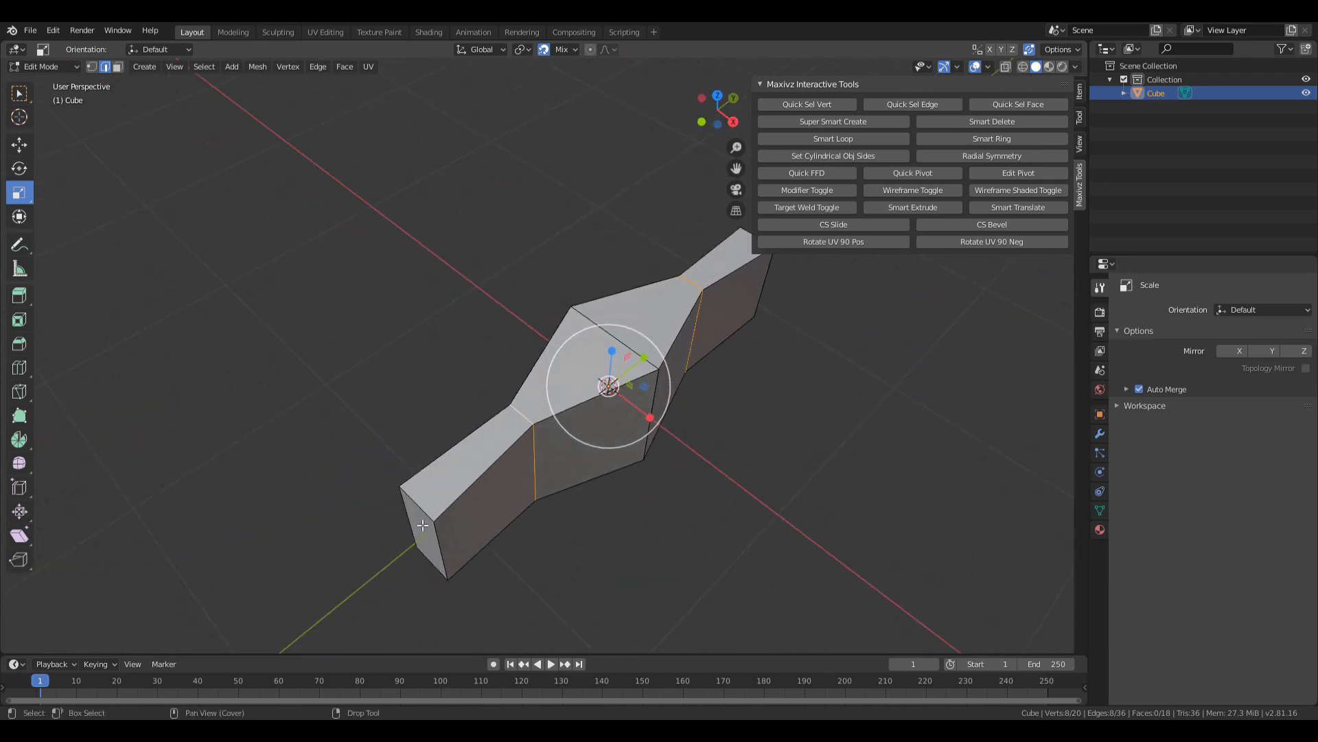
pyautogui.moveTo(433, 519); pyautogui.dragTo(763, 426, button='middle')
# Bevel the edge loops again with 11 segments and 0.807 m width.
pyautogui.hotkey('ctrl', 'b')
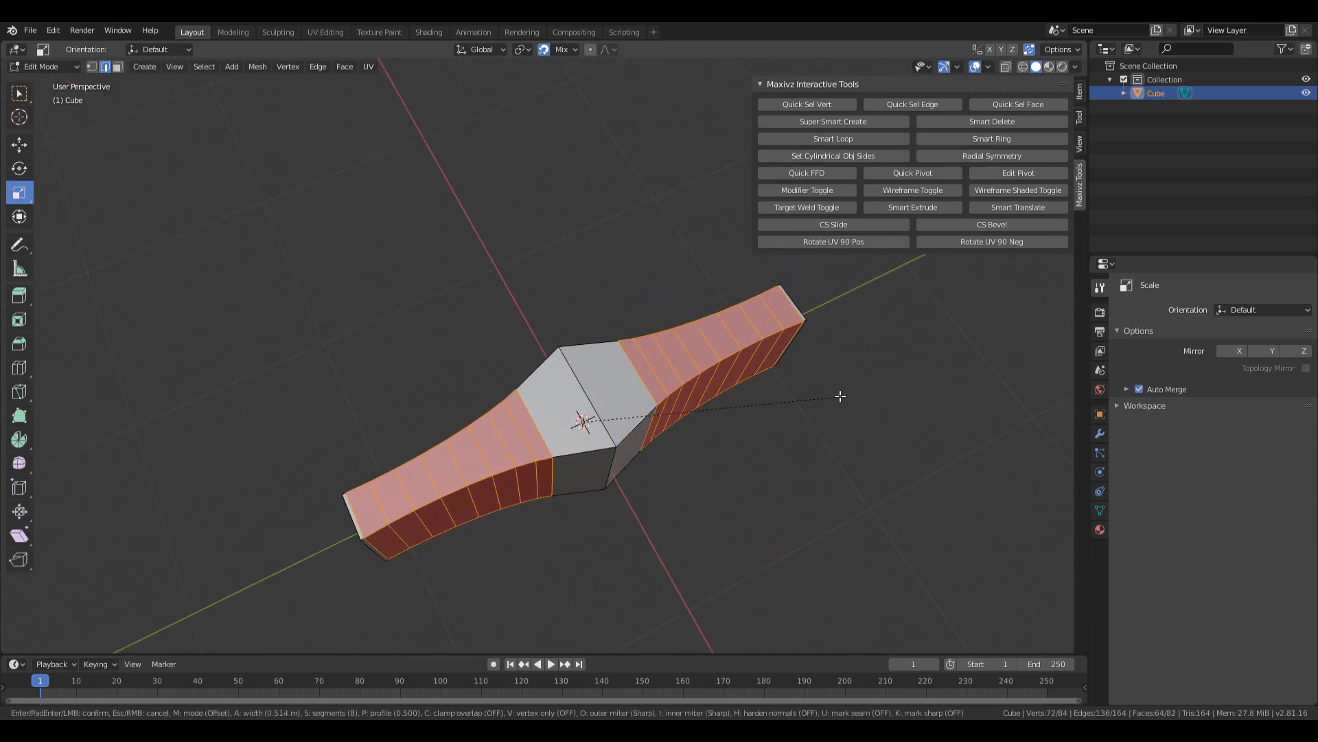
pyautogui.scroll(1, 860, 386)
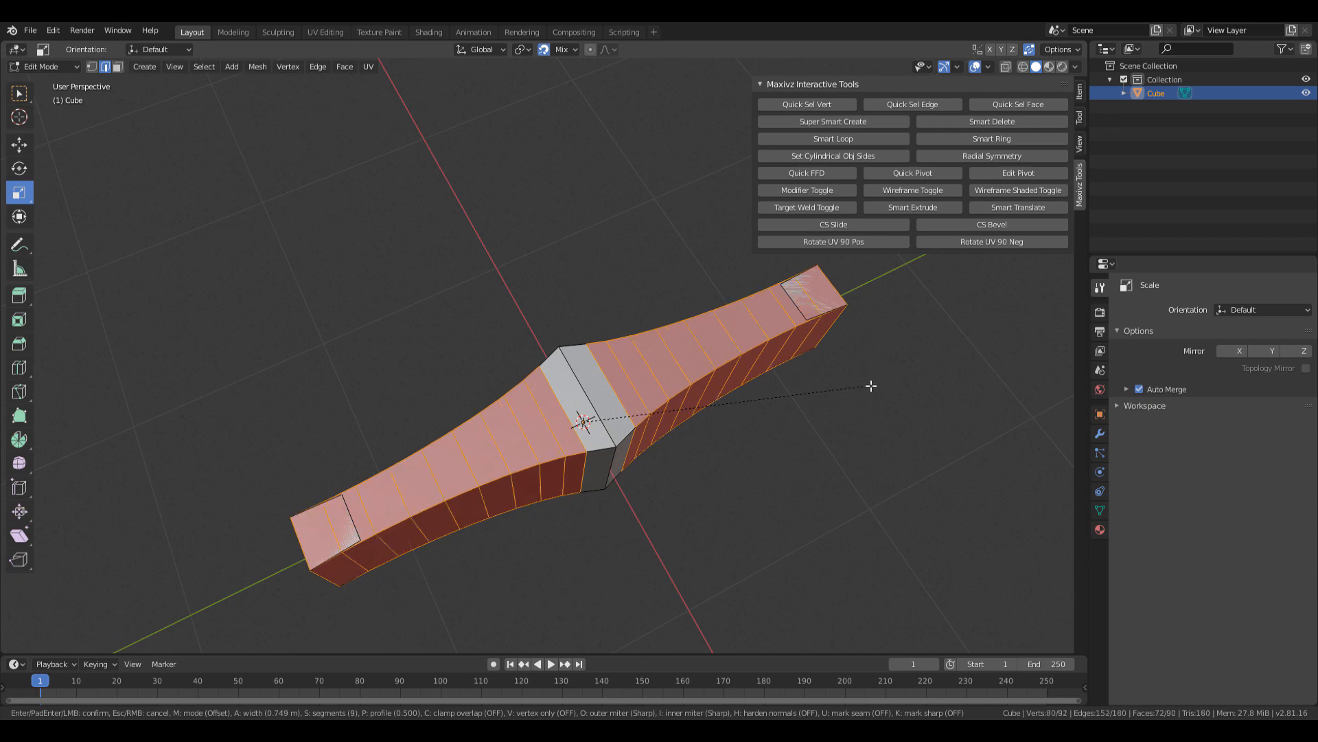
pyautogui.scroll(1, 880, 379)
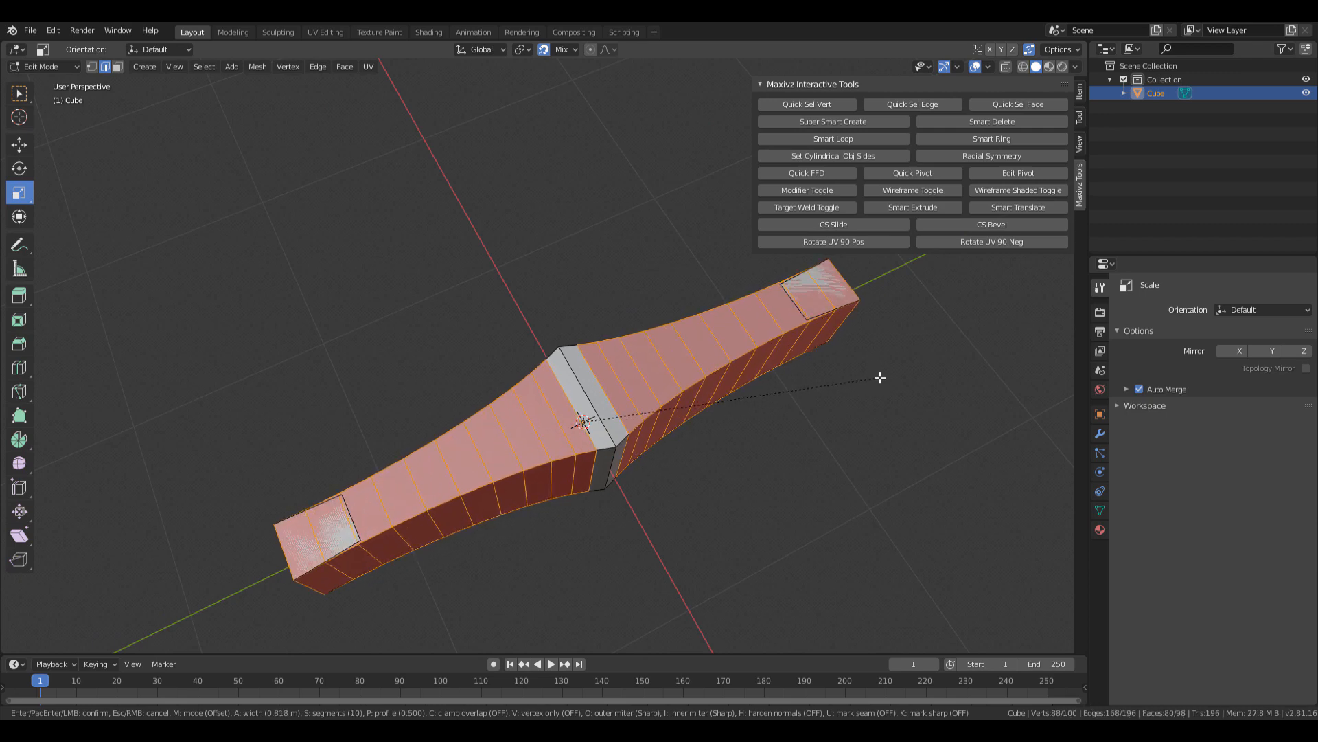
pyautogui.scroll(1, 882, 377)
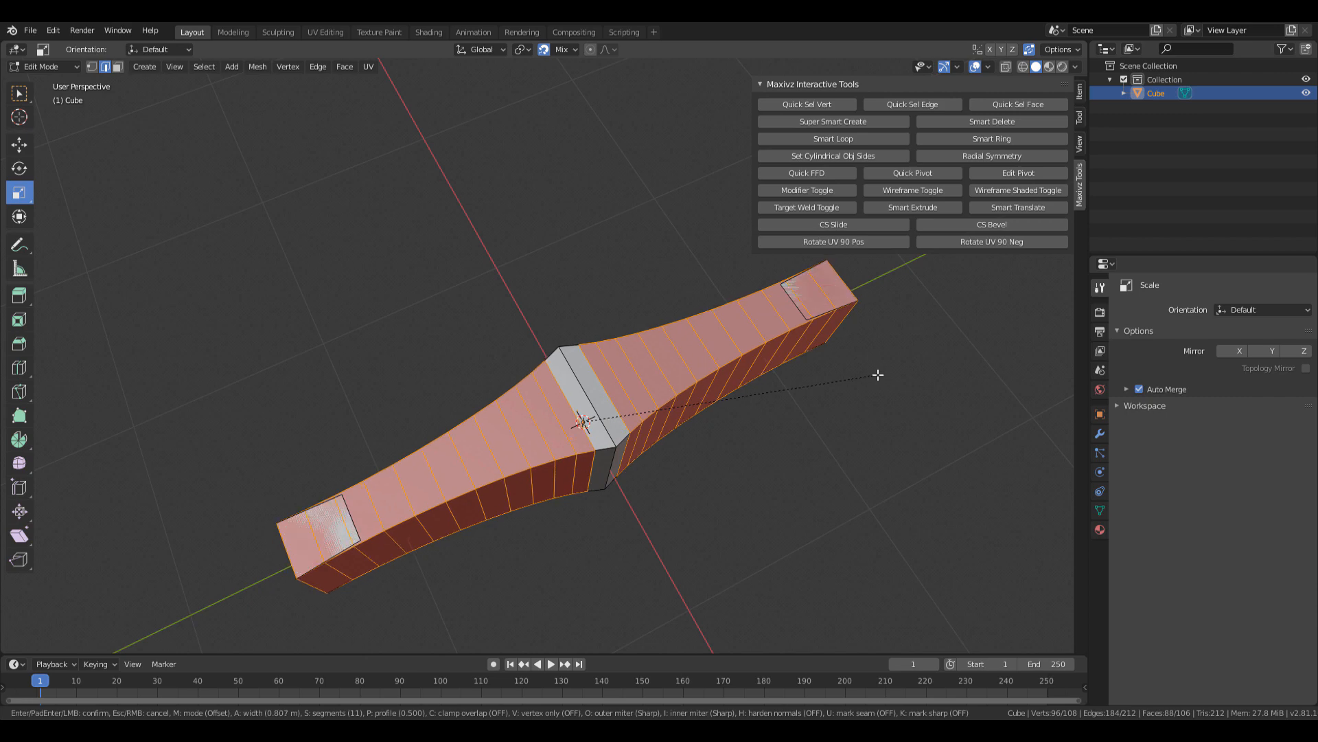
pyautogui.click(877, 375)
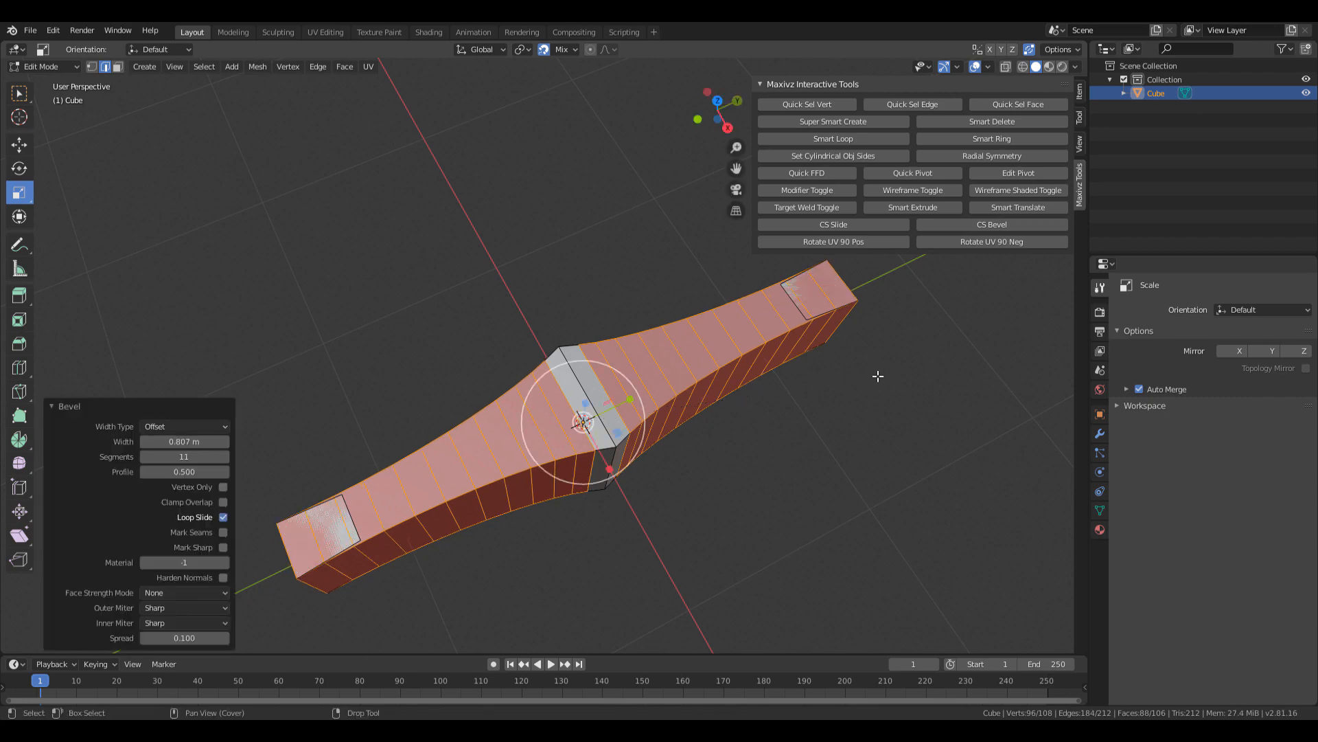
# Turn snapping off and slide the inner end face along the crossguard's length.
pyautogui.moveTo(667, 507); pyautogui.dragTo(603, 455, button='middle')
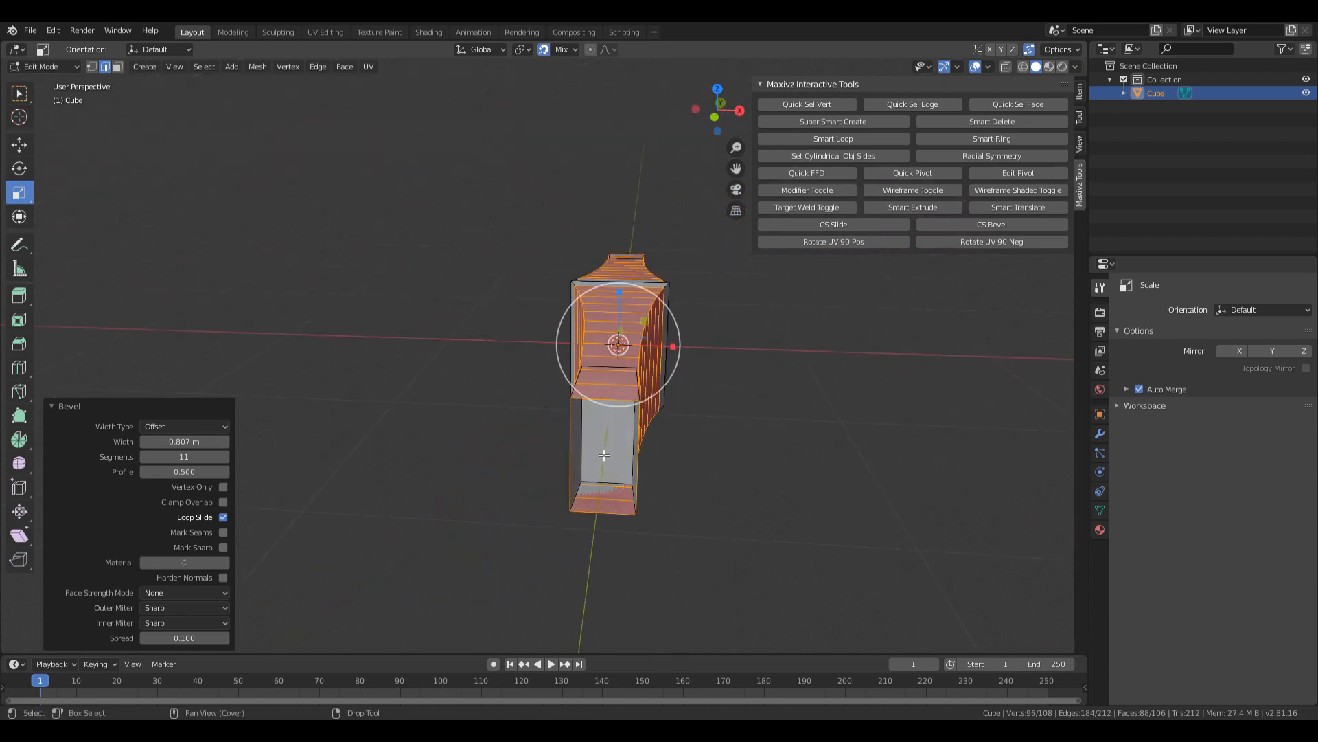
pyautogui.click(595, 426)
pyautogui.keyDown('alt'); pyautogui.moveTo(645, 410); pyautogui.dragTo(553, 488); pyautogui.keyUp('alt')
pyautogui.press('w')
pyautogui.scroll(2, 577, 473)
pyautogui.click(543, 49)
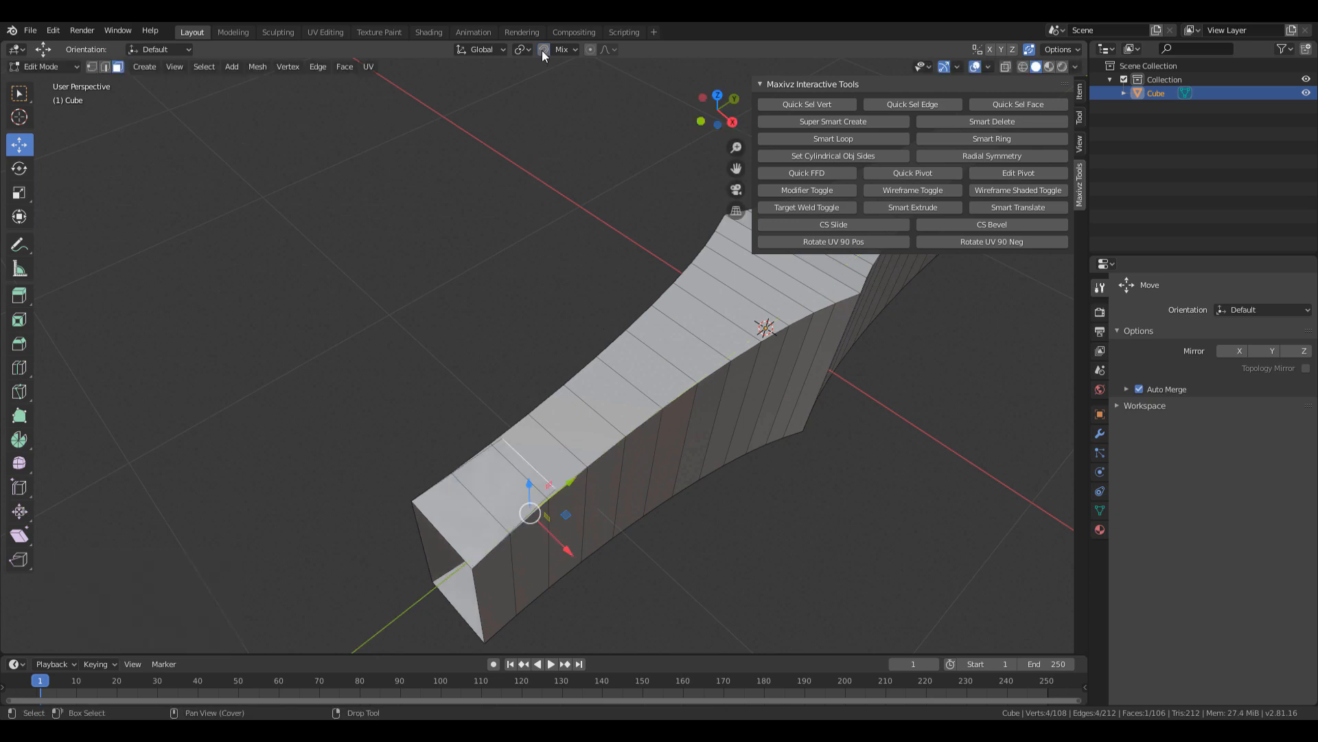
pyautogui.keyDown('shift'); pyautogui.moveTo(564, 491); pyautogui.dragTo(569, 430, button='middle'); pyautogui.keyUp('shift')
pyautogui.moveTo(568, 430); pyautogui.dragTo(479, 501)
pyautogui.moveTo(507, 474); pyautogui.dragTo(592, 488, button='middle')
# Reposition the two remaining end faces along the length to set how far the arms extend.
pyautogui.click(434, 373)
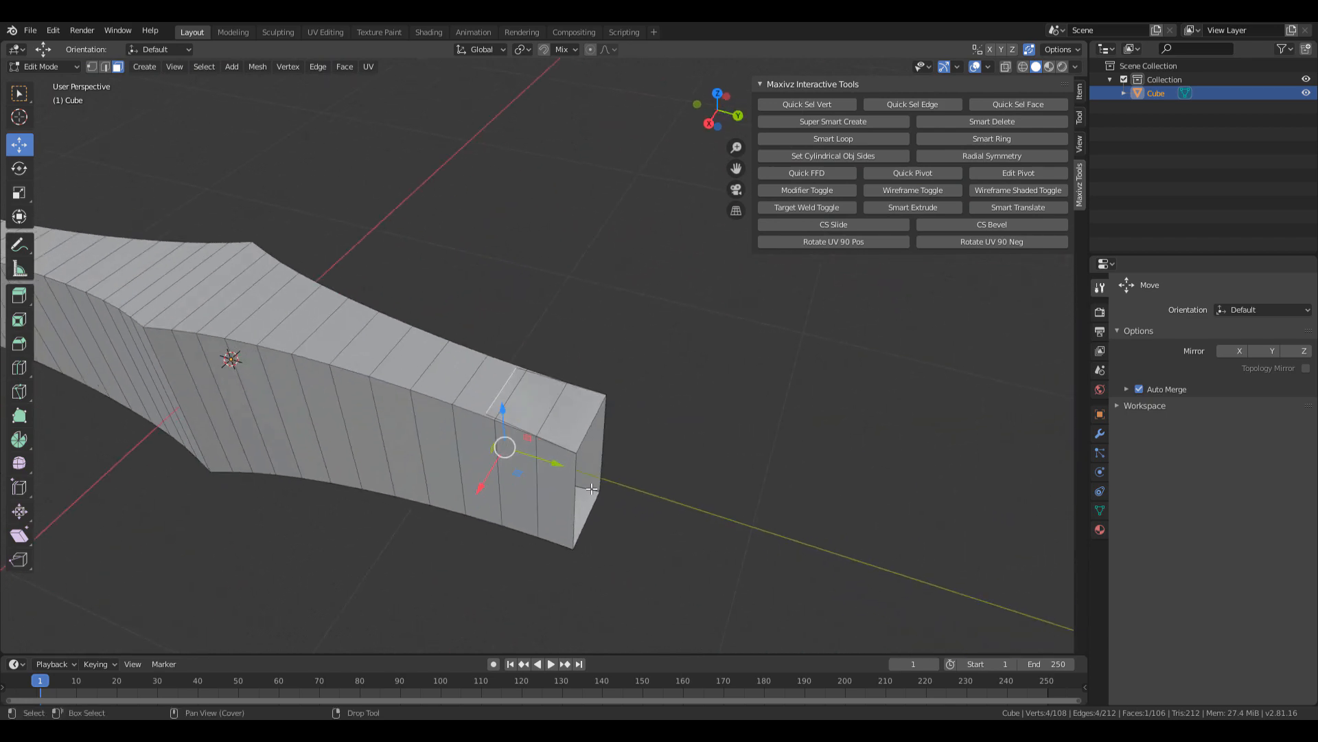
pyautogui.moveTo(554, 463); pyautogui.dragTo(664, 494)
pyautogui.moveTo(664, 494); pyautogui.dragTo(707, 496, button='middle')
pyautogui.moveTo(707, 497)
pyautogui.mouseDown()
pyautogui.moveTo(690, 494)
pyautogui.moveTo(701, 496)
pyautogui.mouseUp()
pyautogui.click(701, 495)
pyautogui.moveTo(701, 495); pyautogui.dragTo(623, 430, button='middle')
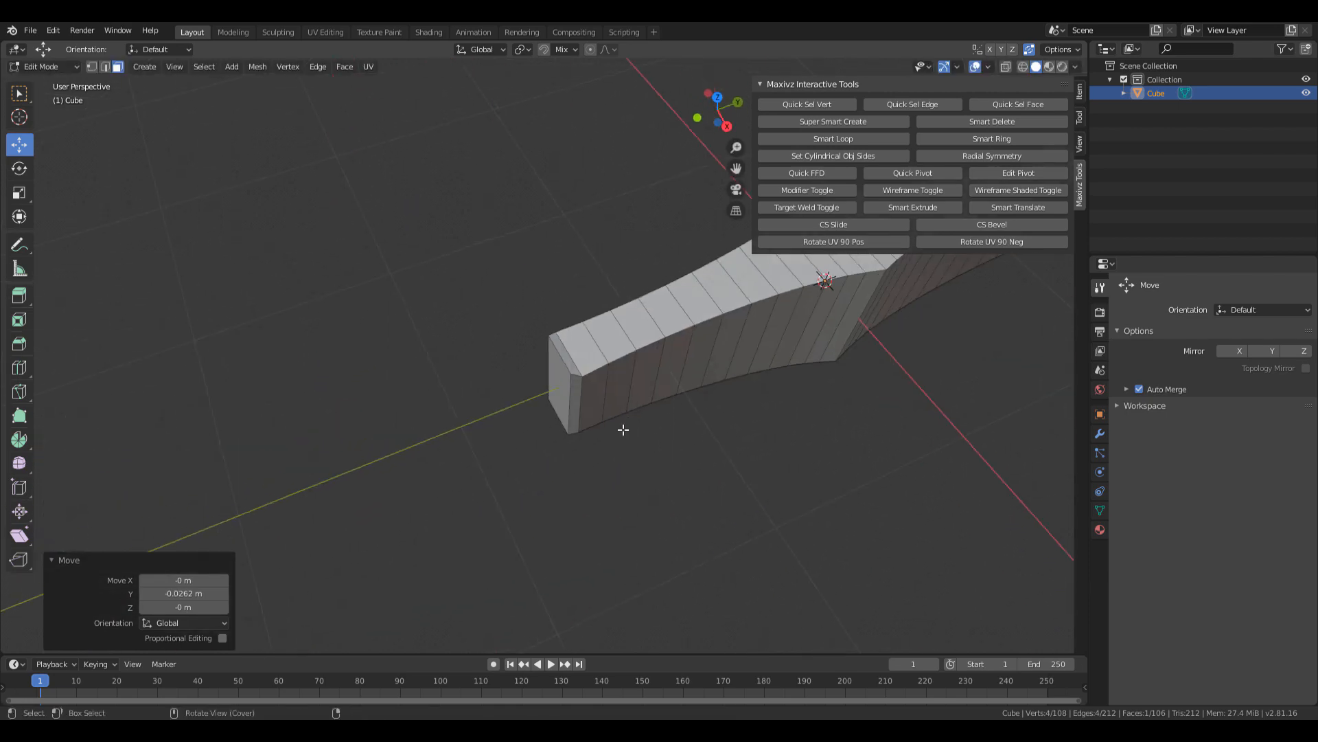
pyautogui.click(562, 389)
pyautogui.moveTo(563, 389)
pyautogui.mouseDown(button='middle')
pyautogui.moveTo(515, 440)
pyautogui.moveTo(525, 463)
pyautogui.moveTo(727, 471)
pyautogui.moveTo(618, 426)
pyautogui.moveTo(576, 399)
pyautogui.moveTo(574, 378)
pyautogui.mouseUp(button='middle')
pyautogui.press('g')
pyautogui.click(522, 462)
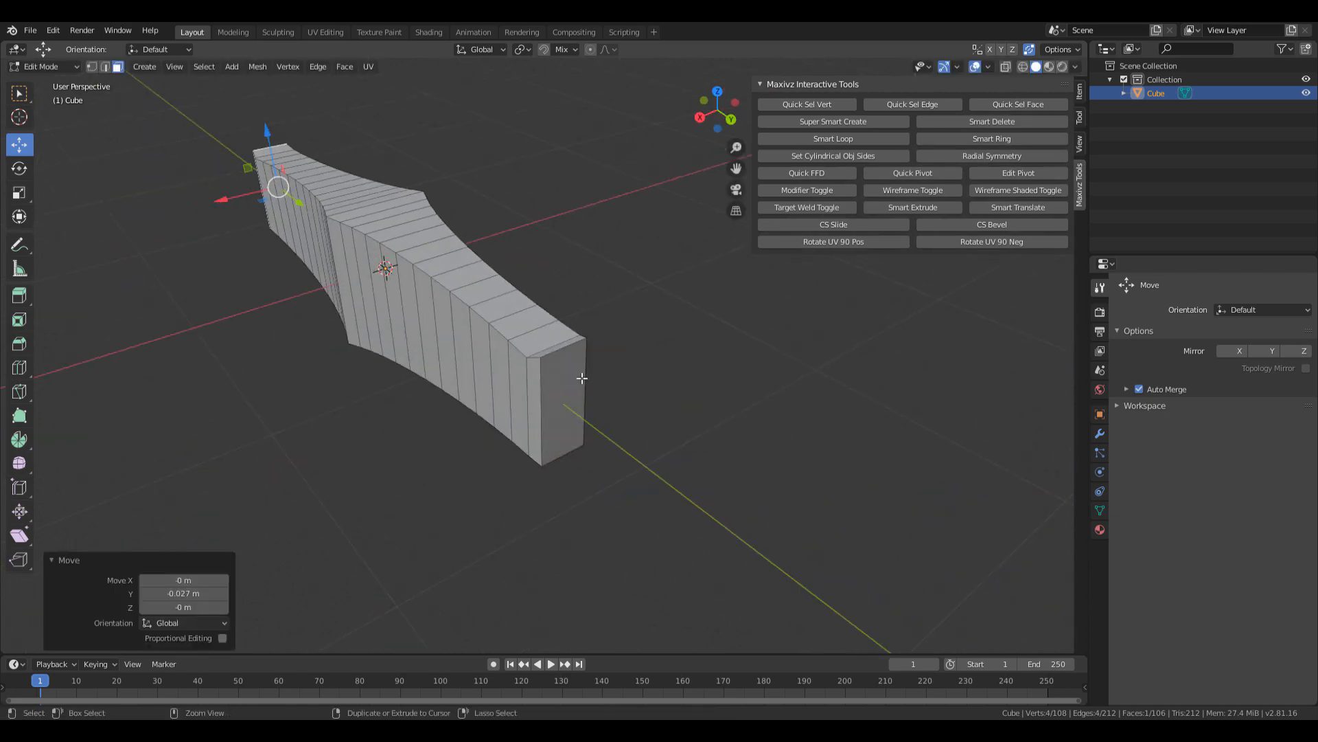
# Scale both end faces to 0.851 along Z and bring up the dagger reference photo.
pyautogui.keyDown('shift'); pyautogui.click(566, 374); pyautogui.keyUp('shift')
pyautogui.moveTo(463, 311); pyautogui.dragTo(422, 313, button='middle')
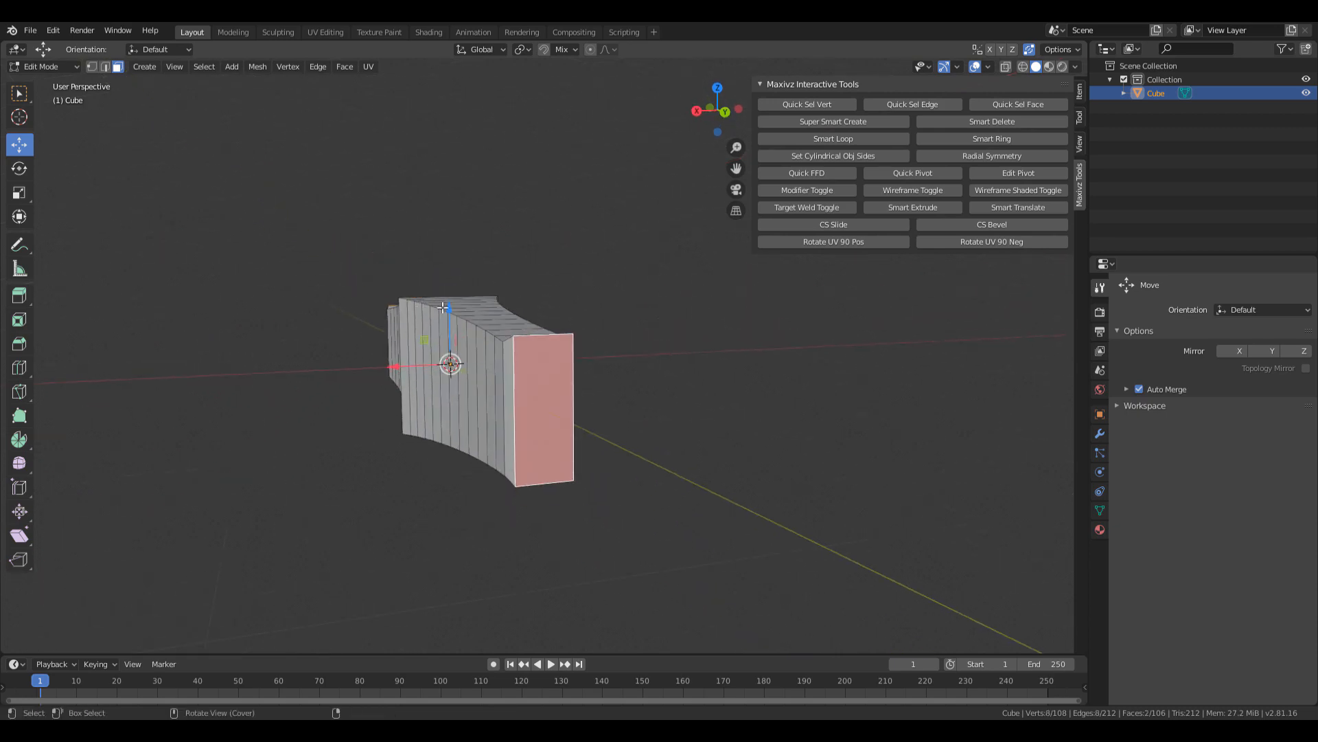
pyautogui.scroll(1, 421, 314)
pyautogui.press('r')
pyautogui.moveTo(432, 316); pyautogui.dragTo(436, 321)
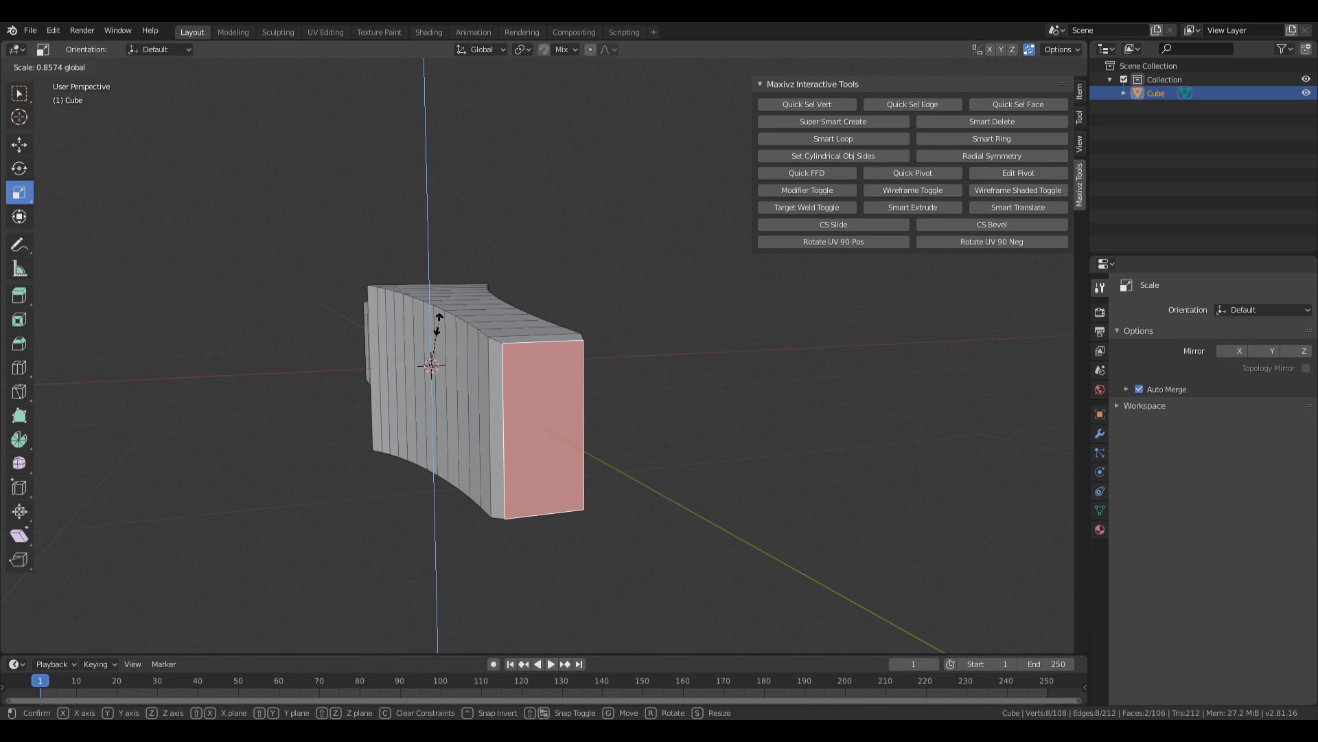
pyautogui.moveTo(436, 325); pyautogui.dragTo(436, 324)
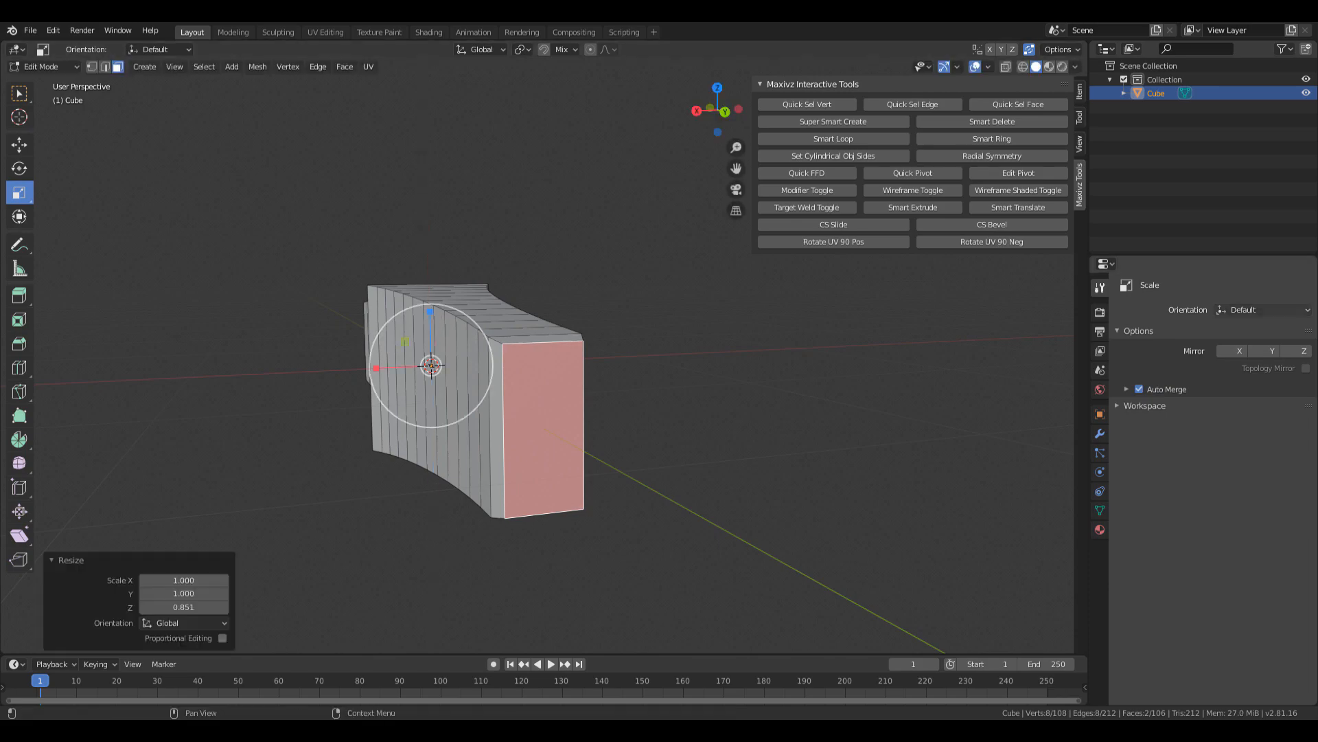
pyautogui.hotkey('alt', 'Tab')
pyautogui.moveTo(936, 92); pyautogui.dragTo(499, 71)
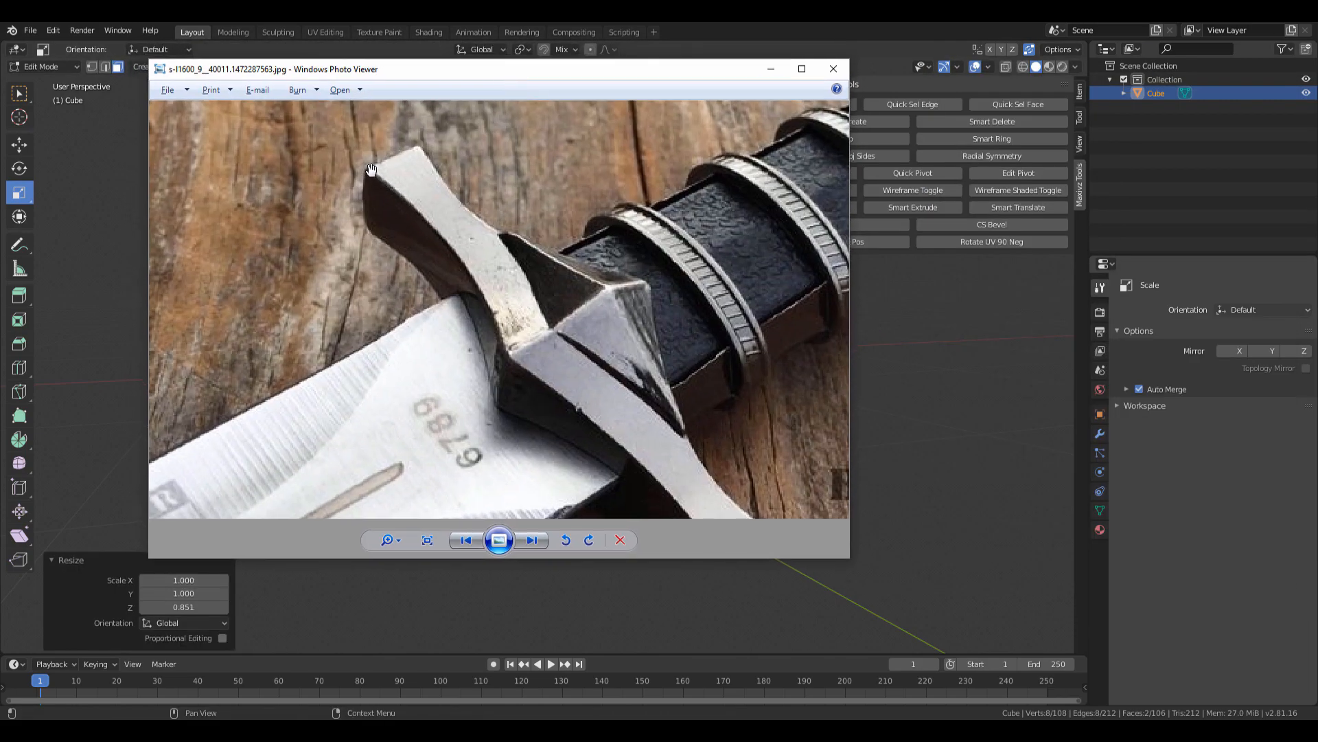
# Close the reference photo, undo the uniform scale, and scale the end faces Z 1.046, X 1.347.
pyautogui.hotkey('alt', 'Tab')
pyautogui.keyDown('alt'); pyautogui.moveTo(313, 315); pyautogui.dragTo(438, 350); pyautogui.keyUp('alt')
pyautogui.keyDown('alt'); pyautogui.moveTo(499, 315); pyautogui.dragTo(451, 343); pyautogui.keyUp('alt')
pyautogui.hotkey('ctrl', 'z')
pyautogui.keyDown('alt'); pyautogui.moveTo(735, 407); pyautogui.dragTo(510, 299); pyautogui.keyUp('alt')
pyautogui.keyDown('alt'); pyautogui.moveTo(748, 481); pyautogui.dragTo(926, 489); pyautogui.keyUp('alt')
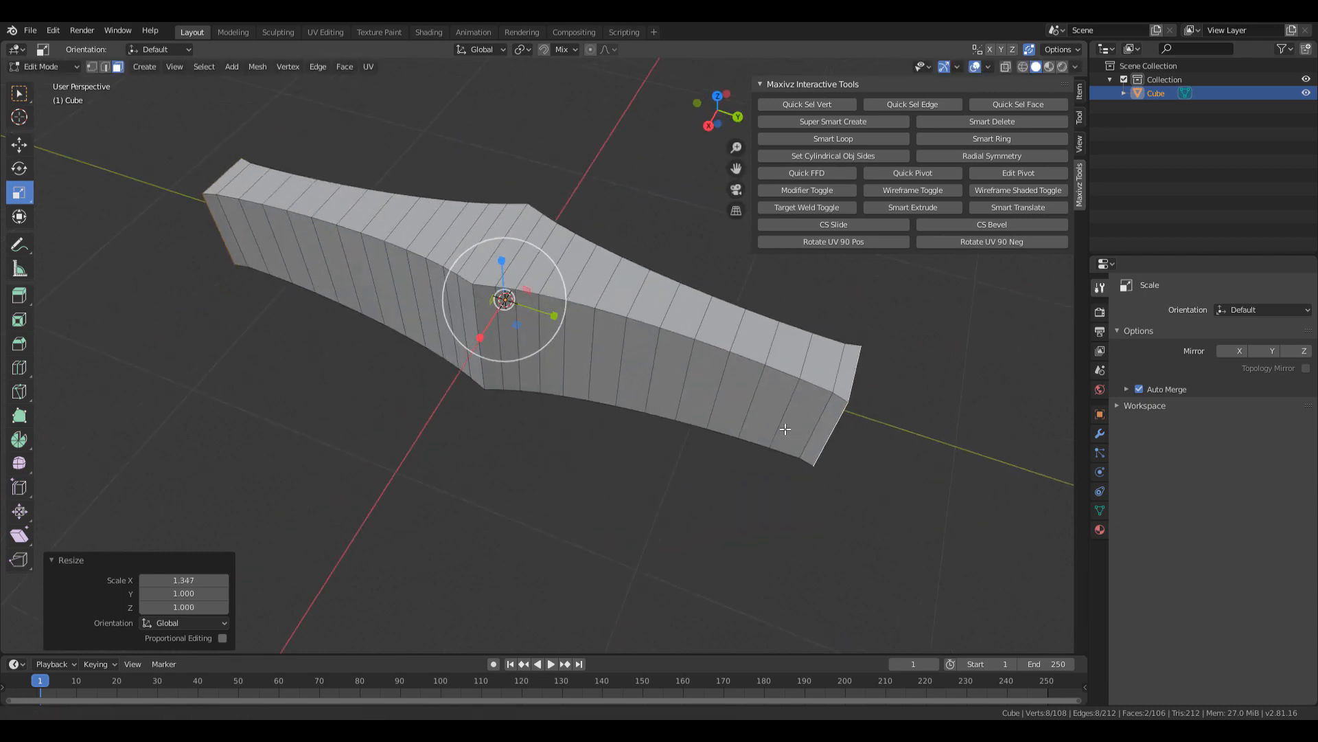
pyautogui.keyDown('alt'); pyautogui.moveTo(786, 433); pyautogui.dragTo(587, 434, button='middle'); pyautogui.keyUp('alt')
pyautogui.scroll(1, 587, 434)
pyautogui.keyDown('alt'); pyautogui.moveTo(591, 412); pyautogui.dragTo(434, 431); pyautogui.keyUp('alt')
# Select the crossguard's end edge loop and slide it 0.0342 m along Y.
pyautogui.press('2')
pyautogui.doubleClick(627, 408)
pyautogui.press('w')
pyautogui.doubleClick(377, 451)
pyautogui.keyDown('alt'); pyautogui.moveTo(388, 443); pyautogui.dragTo(588, 458, button='middle'); pyautogui.keyUp('alt')
pyautogui.scroll(1, 588, 458)
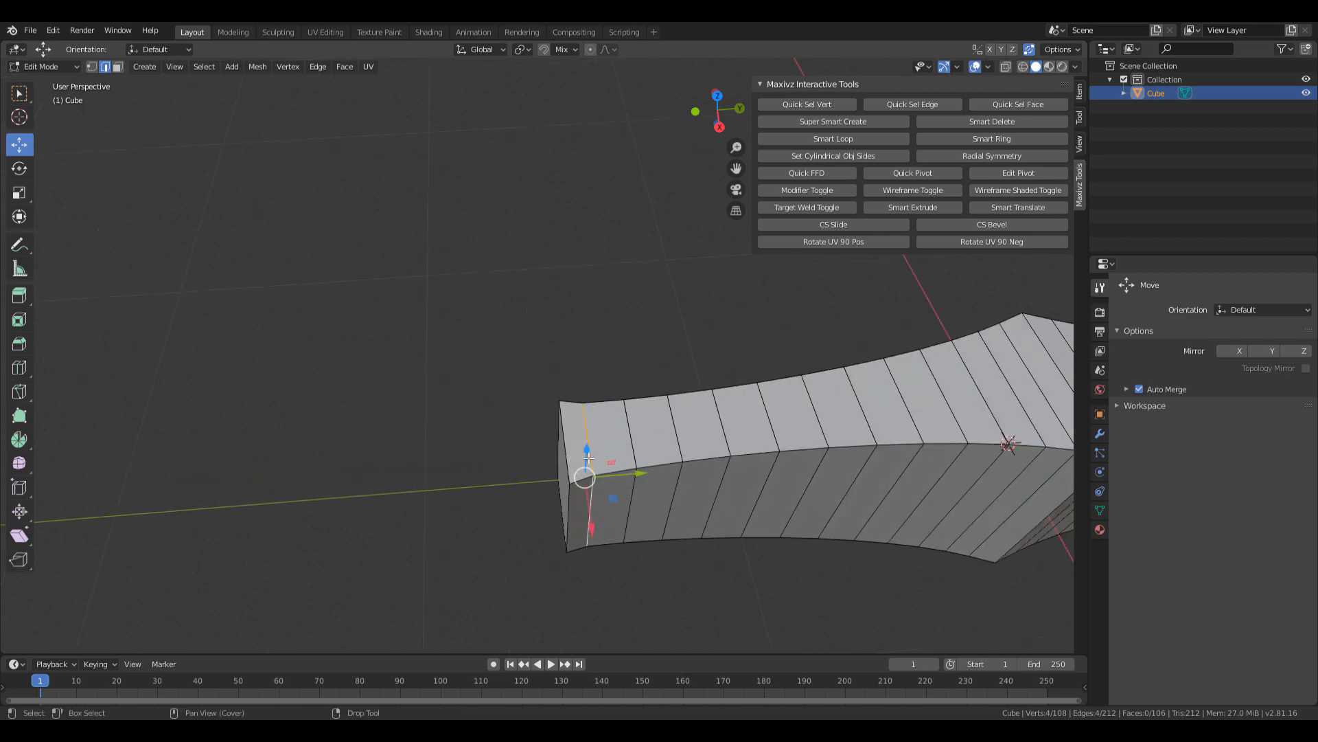
pyautogui.moveTo(624, 472); pyautogui.dragTo(637, 475)
pyautogui.keyDown('alt'); pyautogui.moveTo(637, 476); pyautogui.dragTo(371, 429, button='middle'); pyautogui.keyUp('alt')
# From a near top-down view, select the centre edge loop and bring up the zoomed reference photo.
pyautogui.scroll(-2, 371, 430)
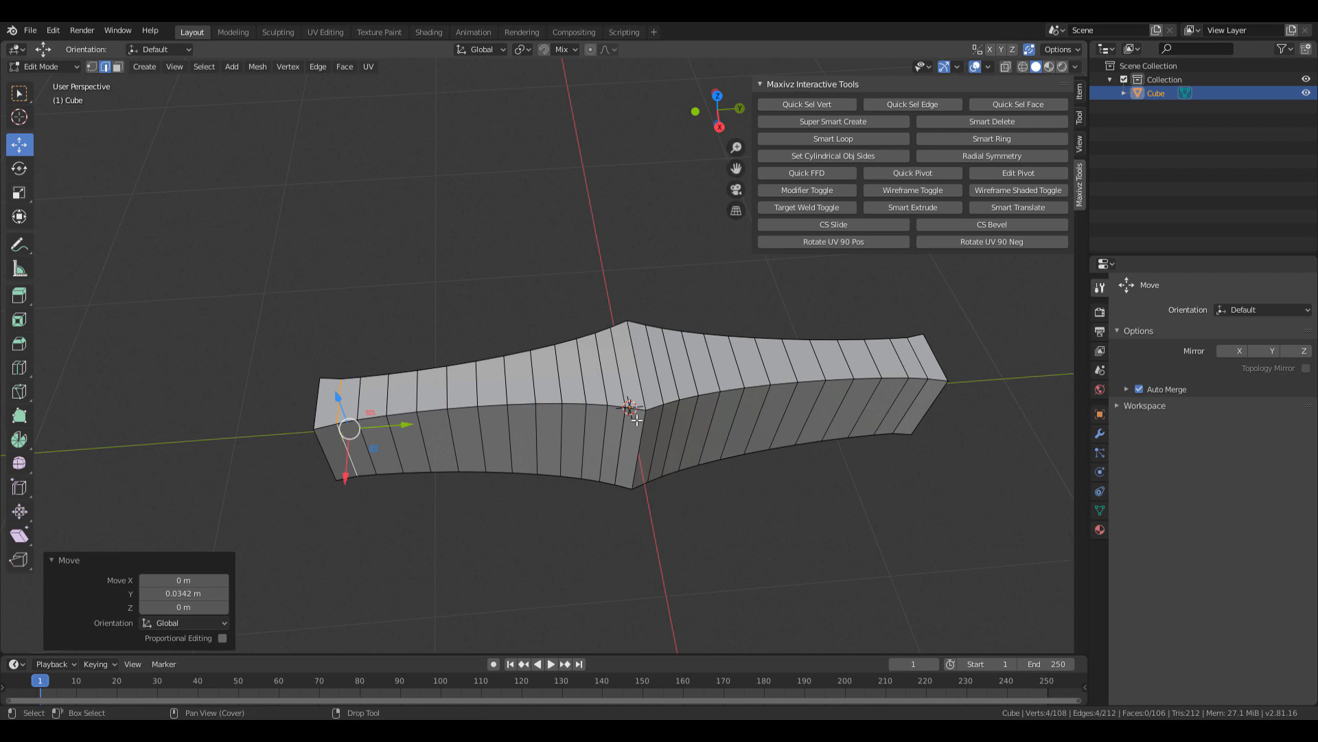
pyautogui.scroll(4, 611, 377)
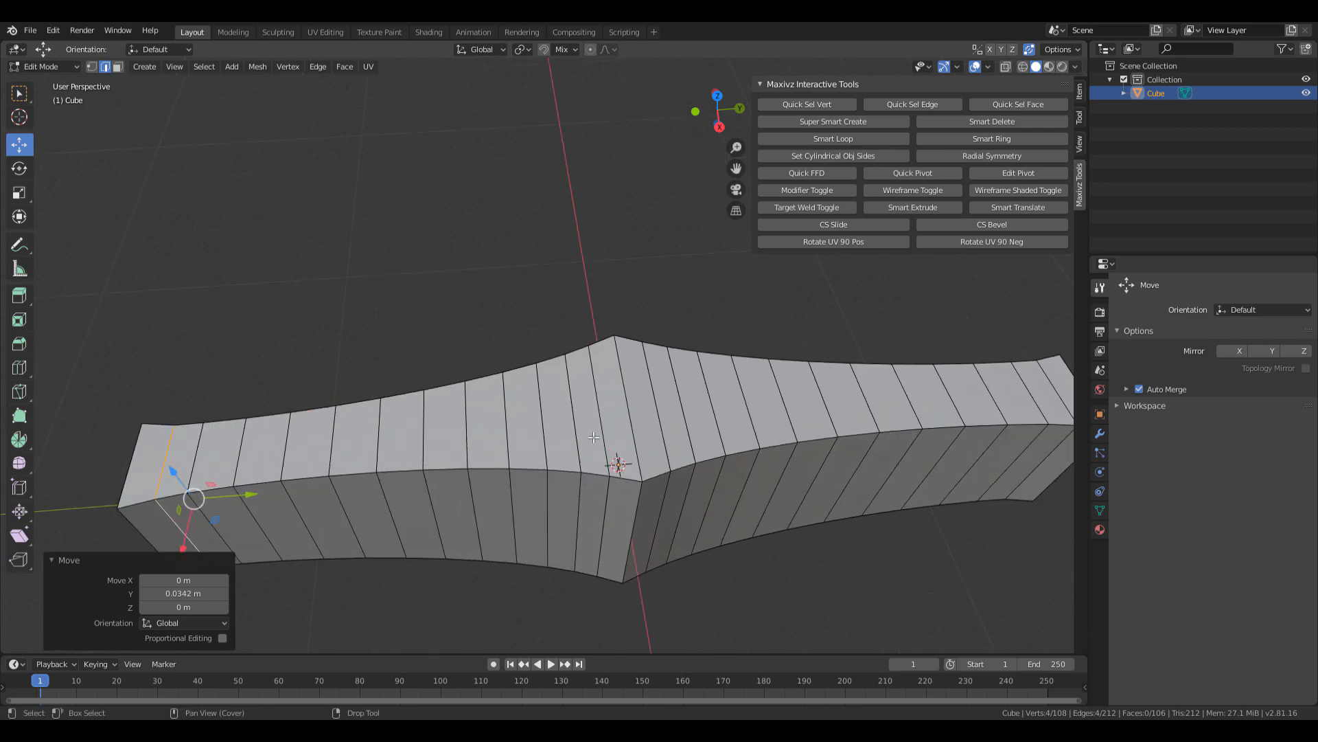
pyautogui.keyDown('shift'); pyautogui.moveTo(624, 493); pyautogui.dragTo(584, 445, button='middle'); pyautogui.keyUp('shift')
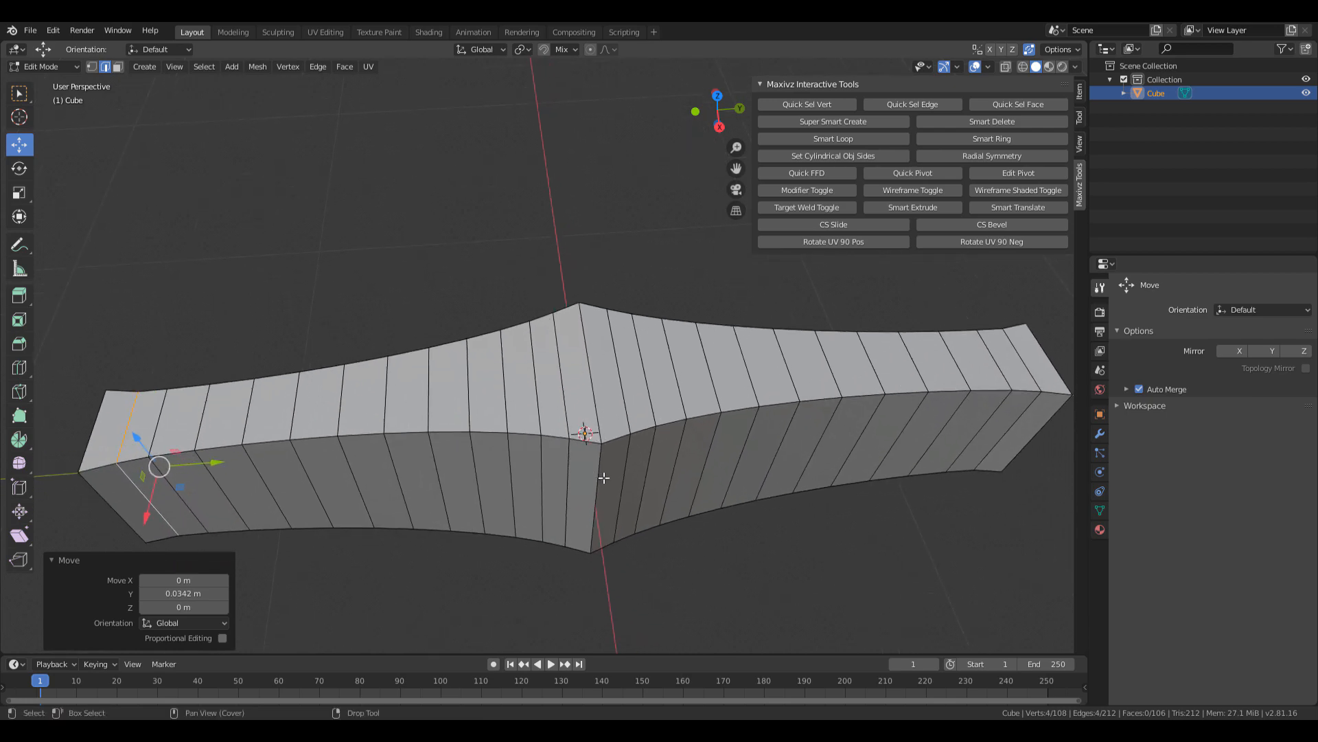
pyautogui.moveTo(507, 459); pyautogui.dragTo(275, 484, button='middle')
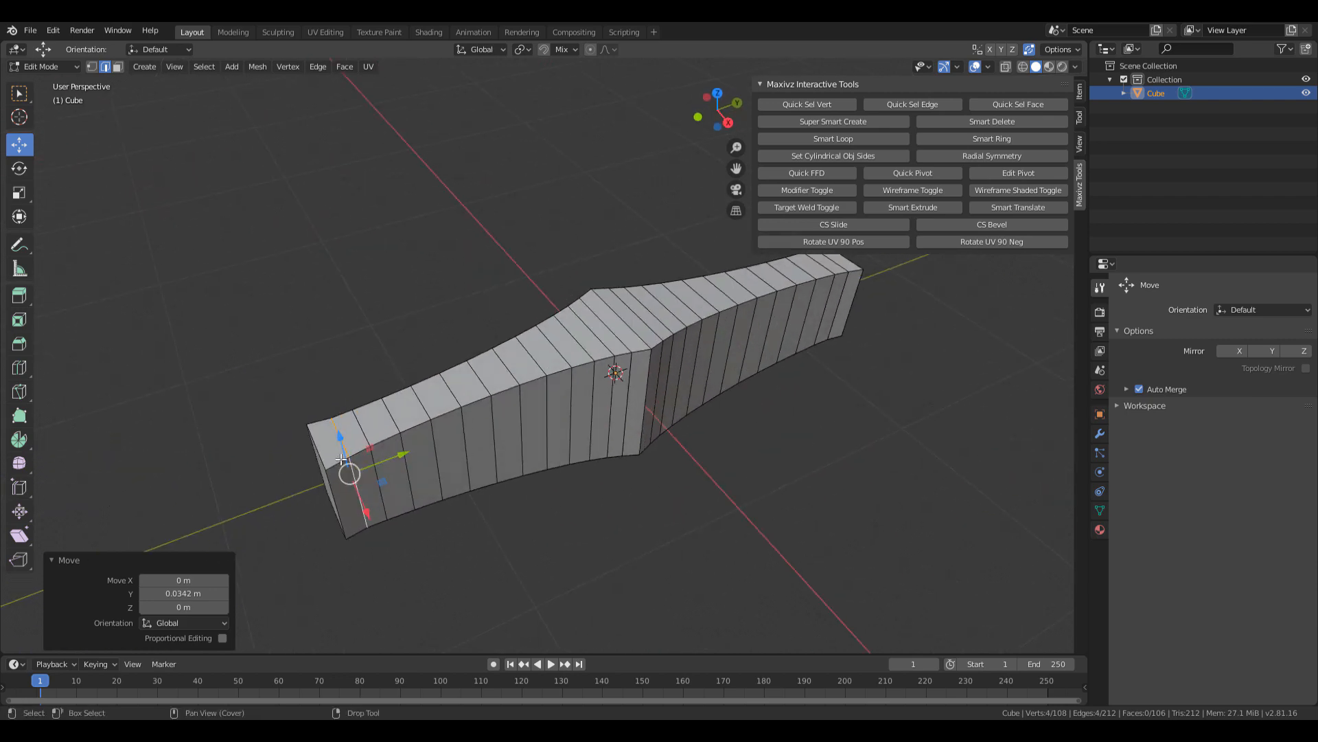
pyautogui.scroll(3, 266, 486)
pyautogui.keyDown('alt'); pyautogui.moveTo(642, 292); pyautogui.dragTo(646, 464, button='middle'); pyautogui.keyUp('alt')
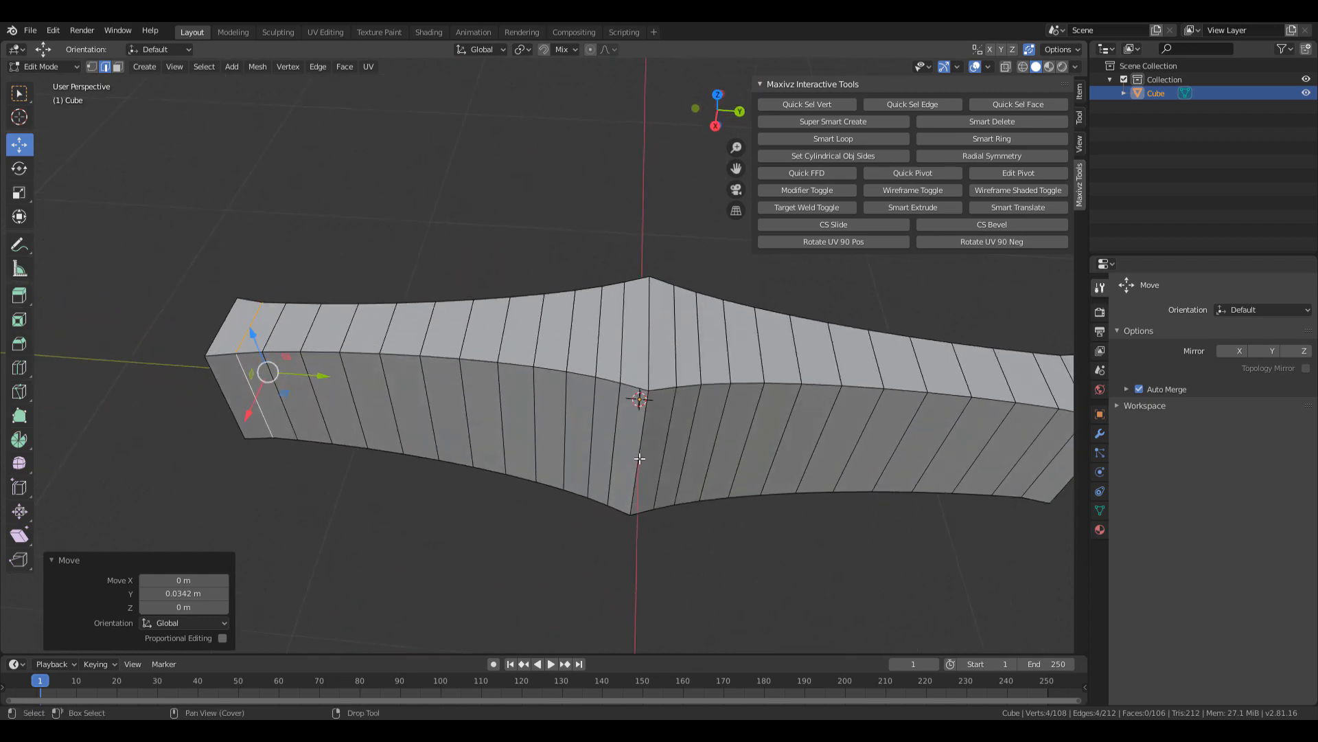
pyautogui.doubleClick(639, 459)
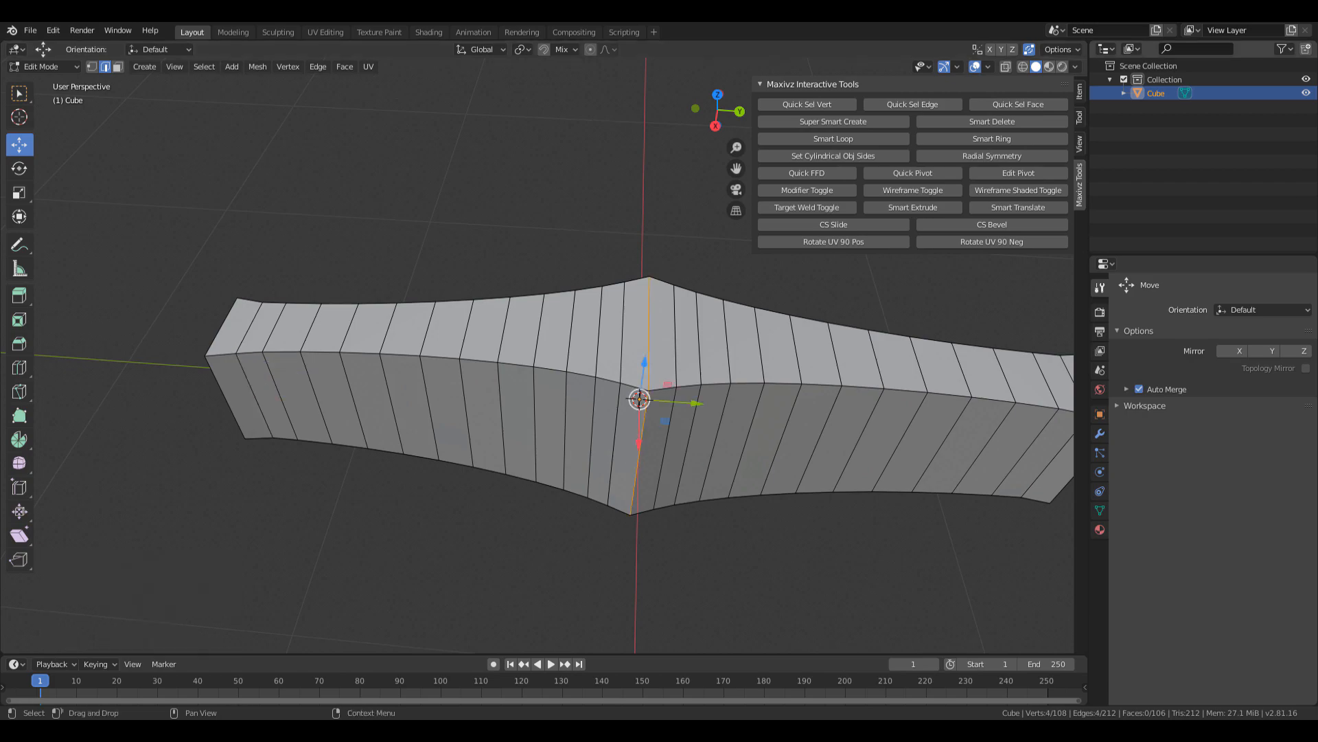
pyautogui.moveTo(1317, 79); pyautogui.dragTo(611, 133)
pyautogui.scroll(2, 760, 419)
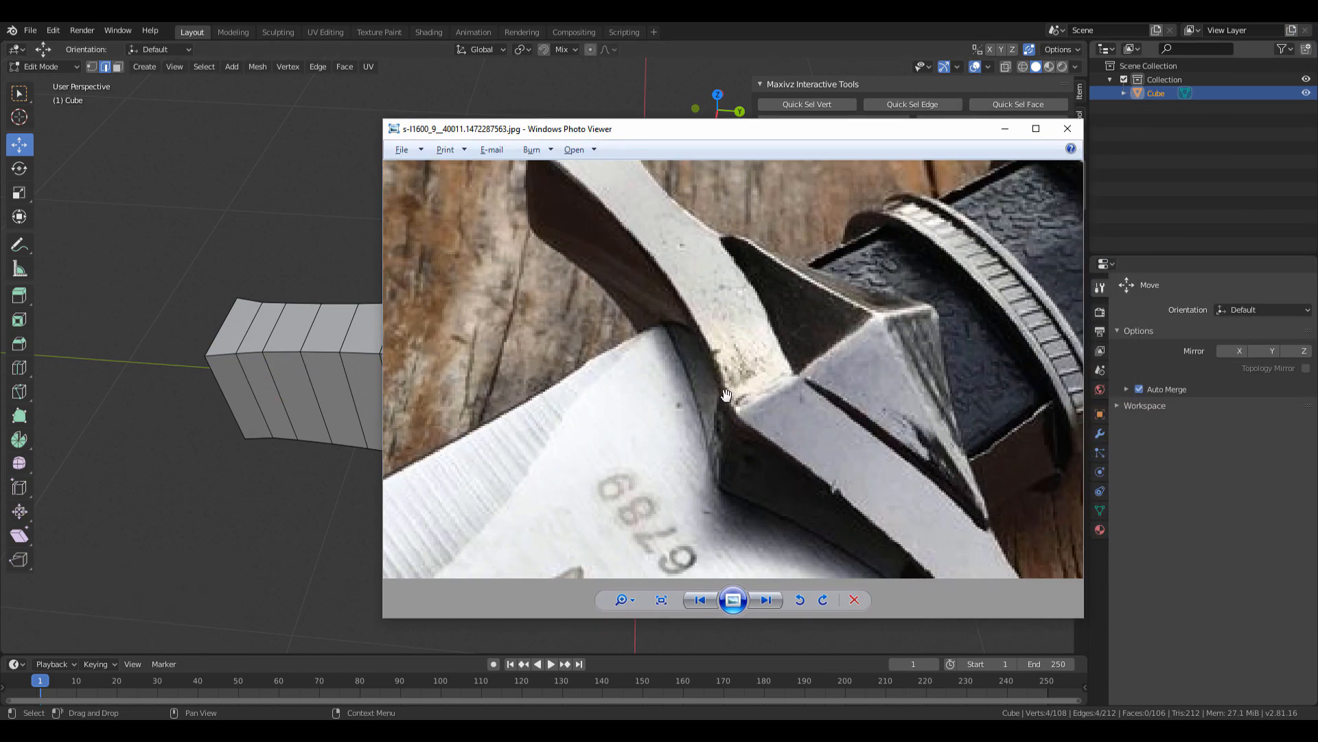
# Move the reference photo aside and bevel the centre loop into a 2-segment, 0.0532 m band.
pyautogui.moveTo(778, 125); pyautogui.dragTo(1317, 124)
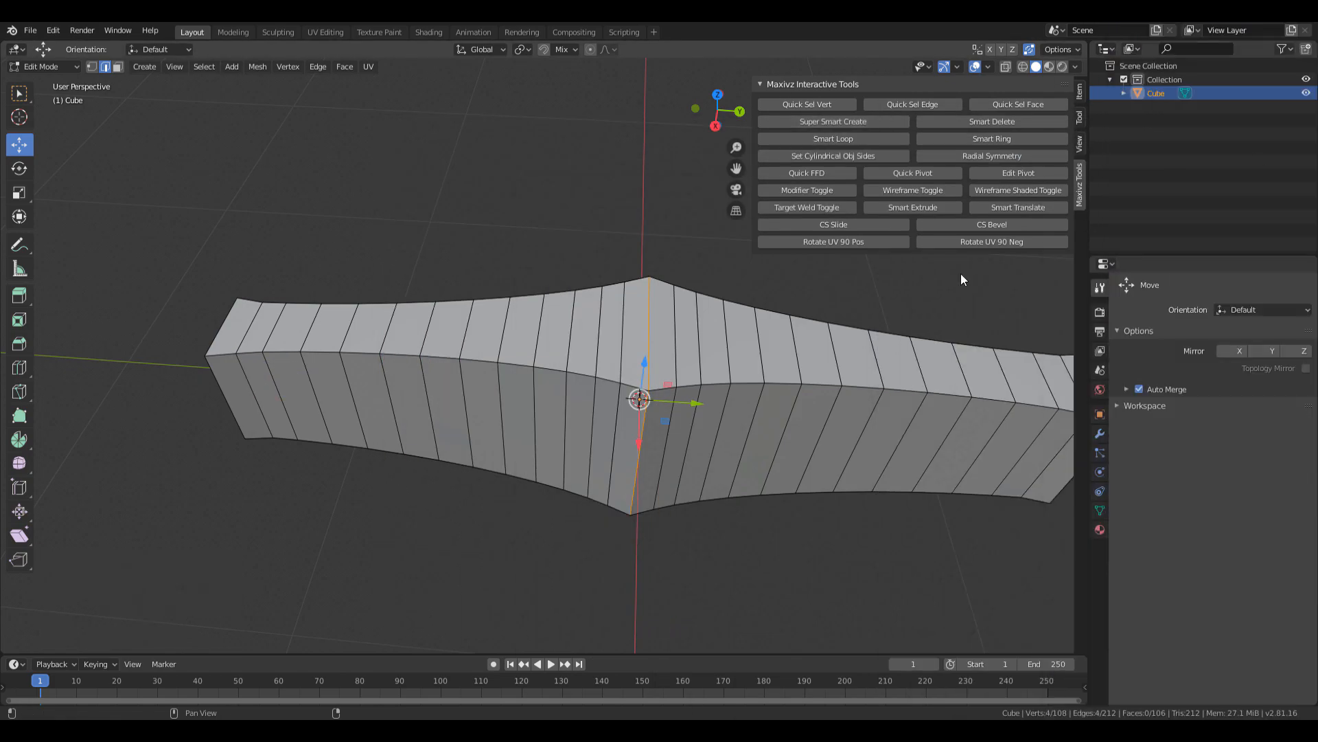
pyautogui.keyDown('shift'); pyautogui.moveTo(810, 350); pyautogui.dragTo(747, 365, button='middle'); pyautogui.keyUp('shift')
pyautogui.scroll(3, 747, 365)
pyautogui.hotkey('ctrl', 'b')
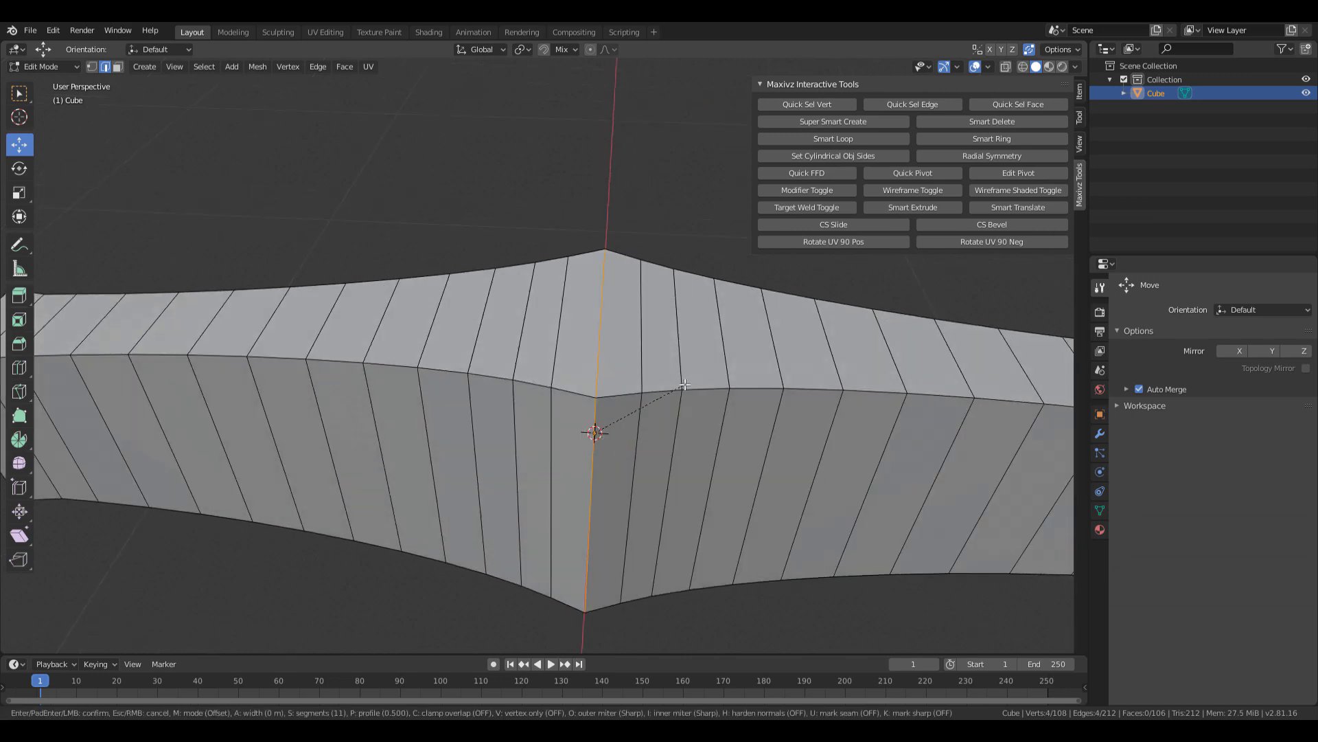
pyautogui.scroll(-10, 693, 376)
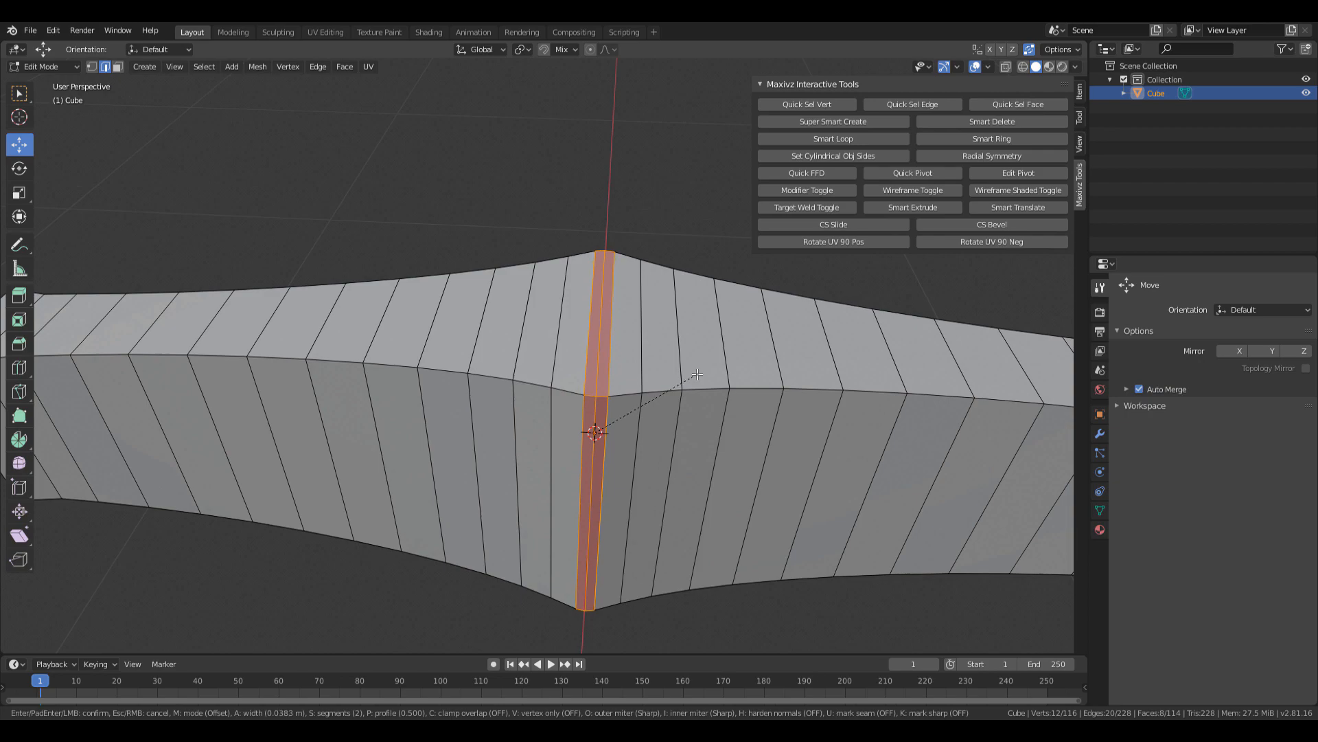
pyautogui.click(699, 369)
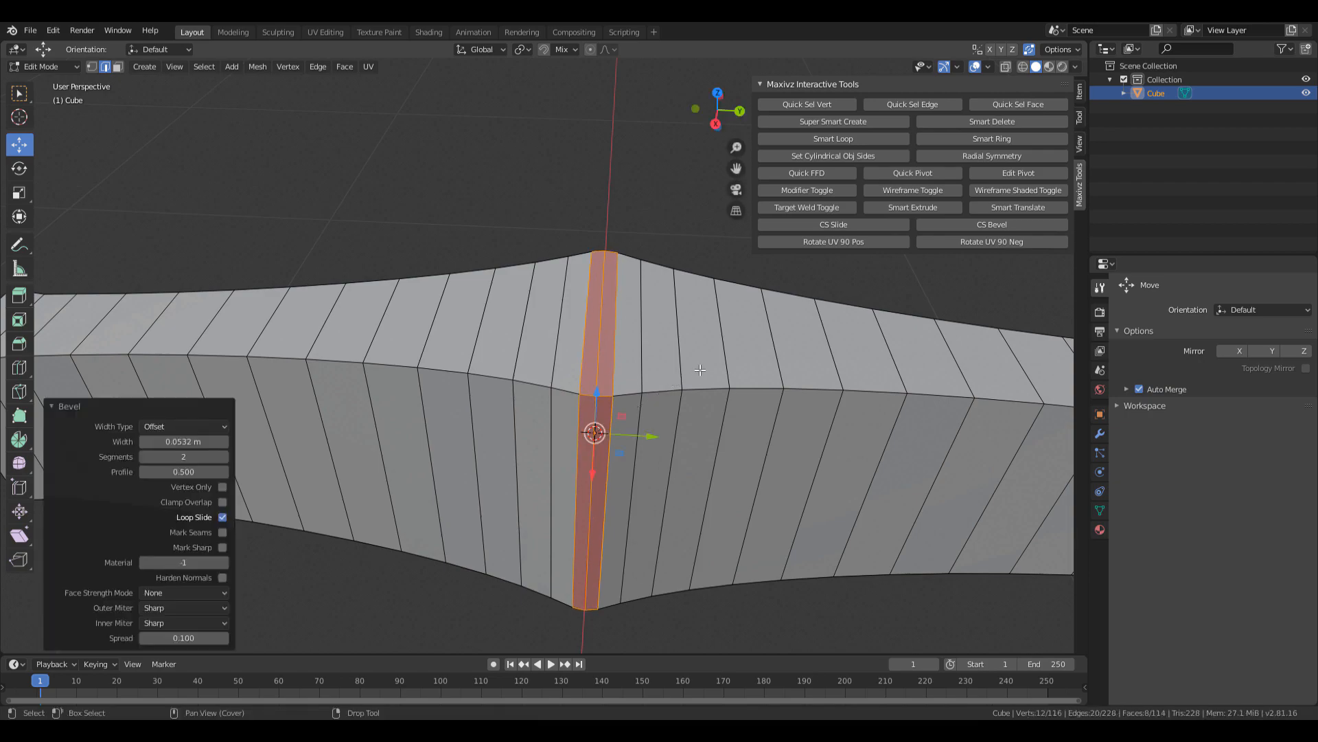
pyautogui.moveTo(699, 369); pyautogui.dragTo(615, 397, button='middle')
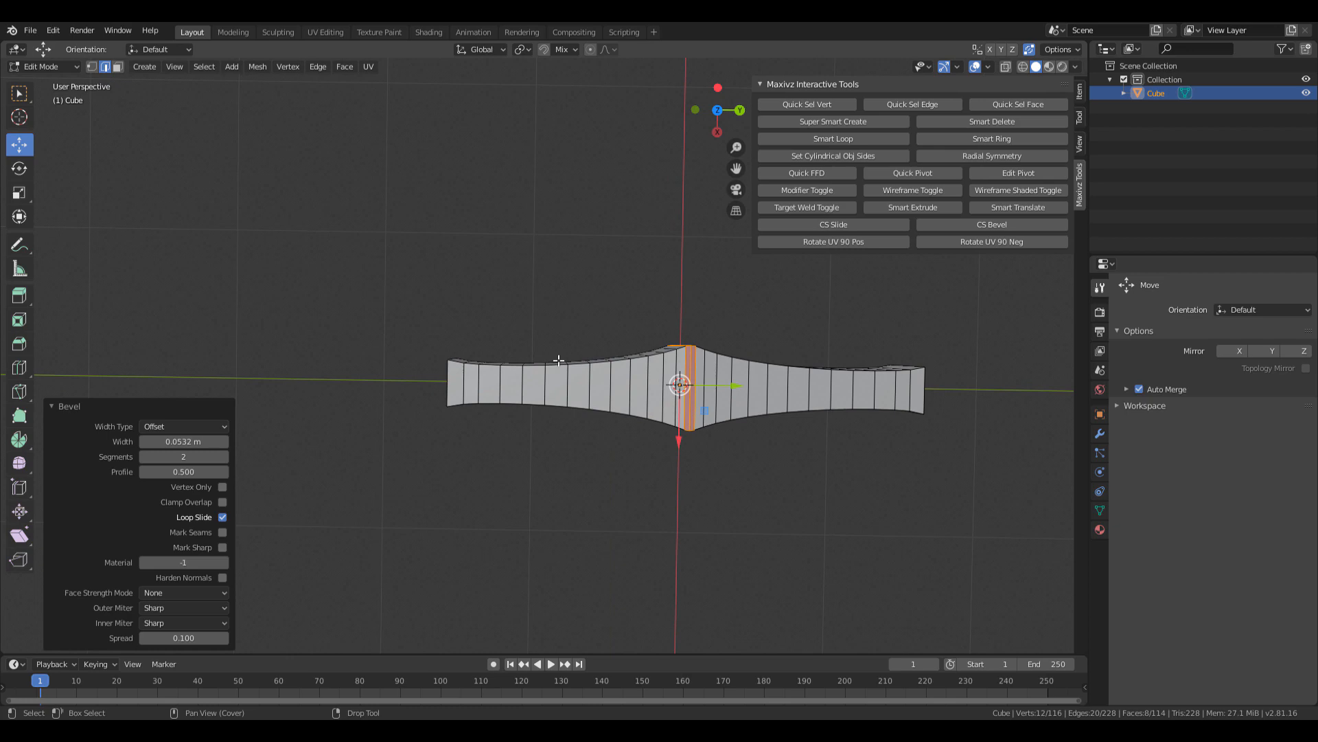
pyautogui.moveTo(555, 358); pyautogui.dragTo(533, 336, button='middle')
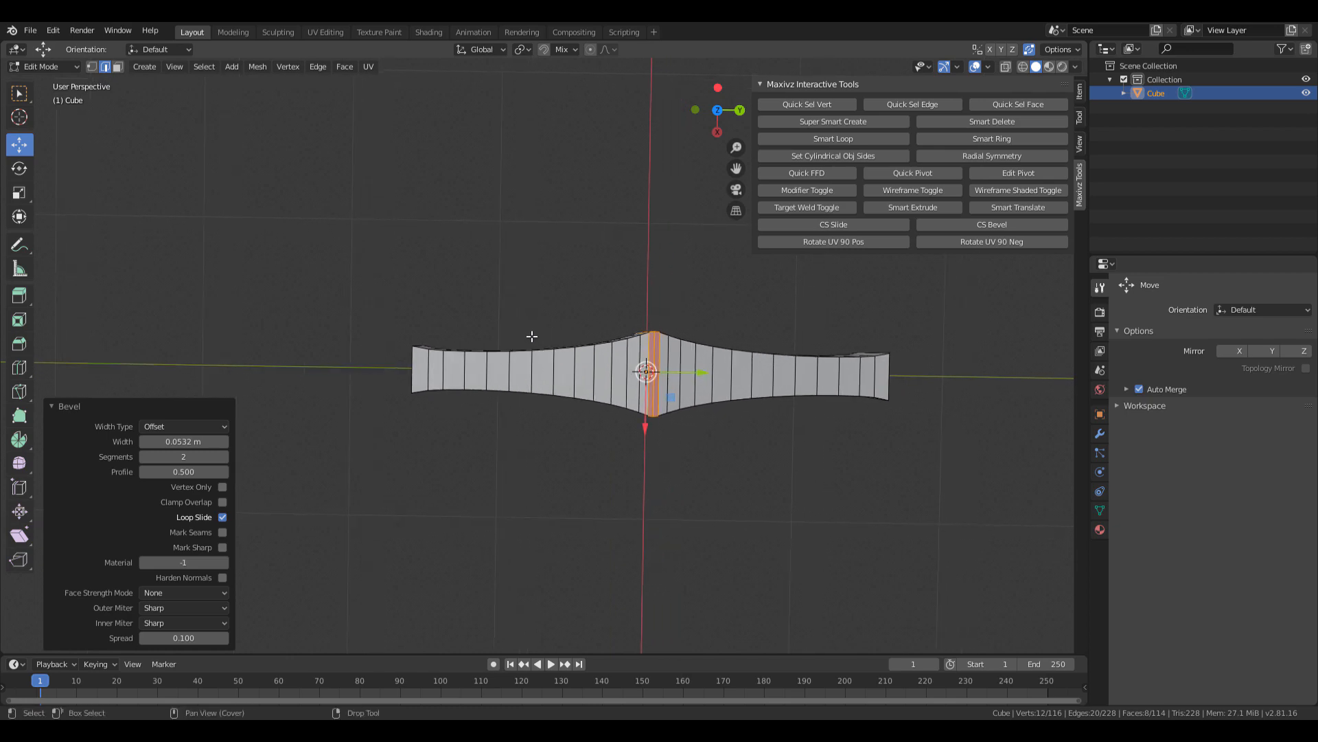
# In X-ray vertex mode, box-select the two vertical vertex columns beside the centre.
pyautogui.press('1')
pyautogui.hotkey('alt', 'a')
pyautogui.hotkey('alt', 'z')
pyautogui.moveTo(523, 327); pyautogui.dragTo(546, 415)
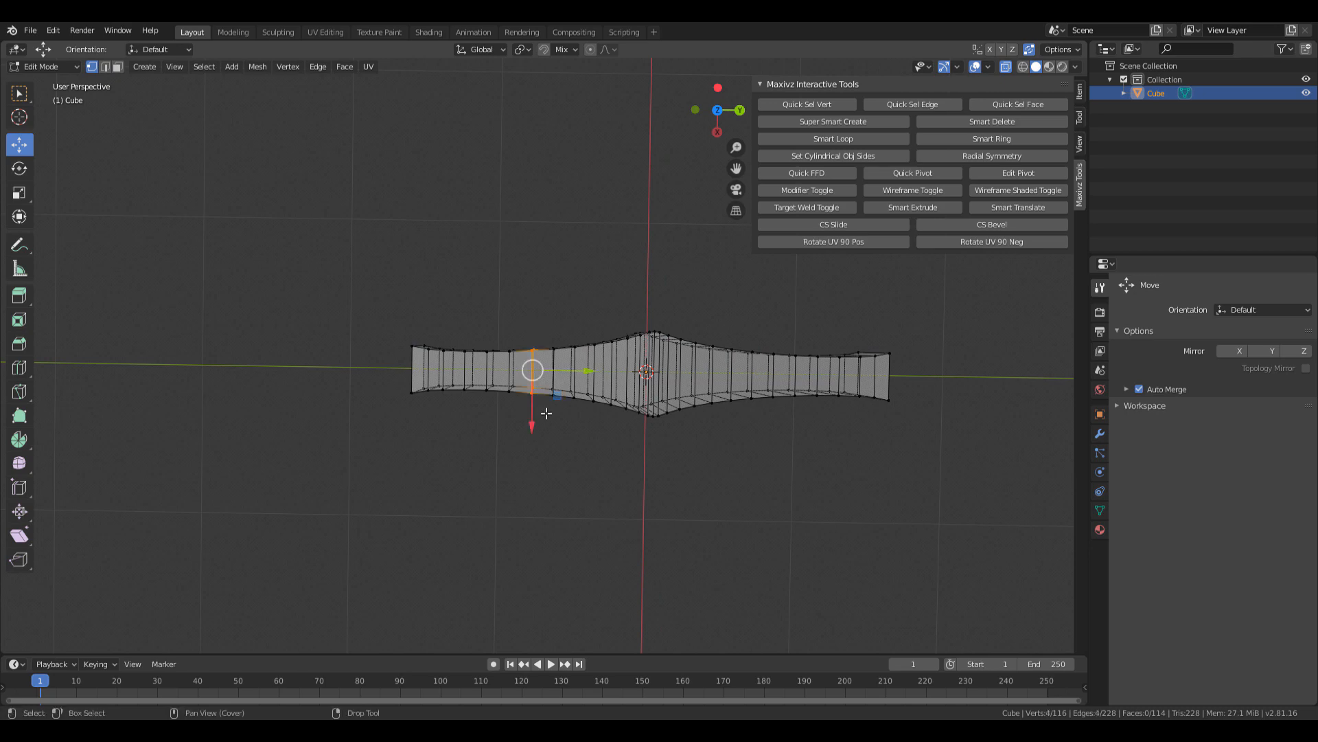
pyautogui.keyDown('shift'); pyautogui.moveTo(723, 389); pyautogui.dragTo(453, 394, button='middle'); pyautogui.keyUp('shift')
pyautogui.moveTo(528, 332); pyautogui.dragTo(556, 420)
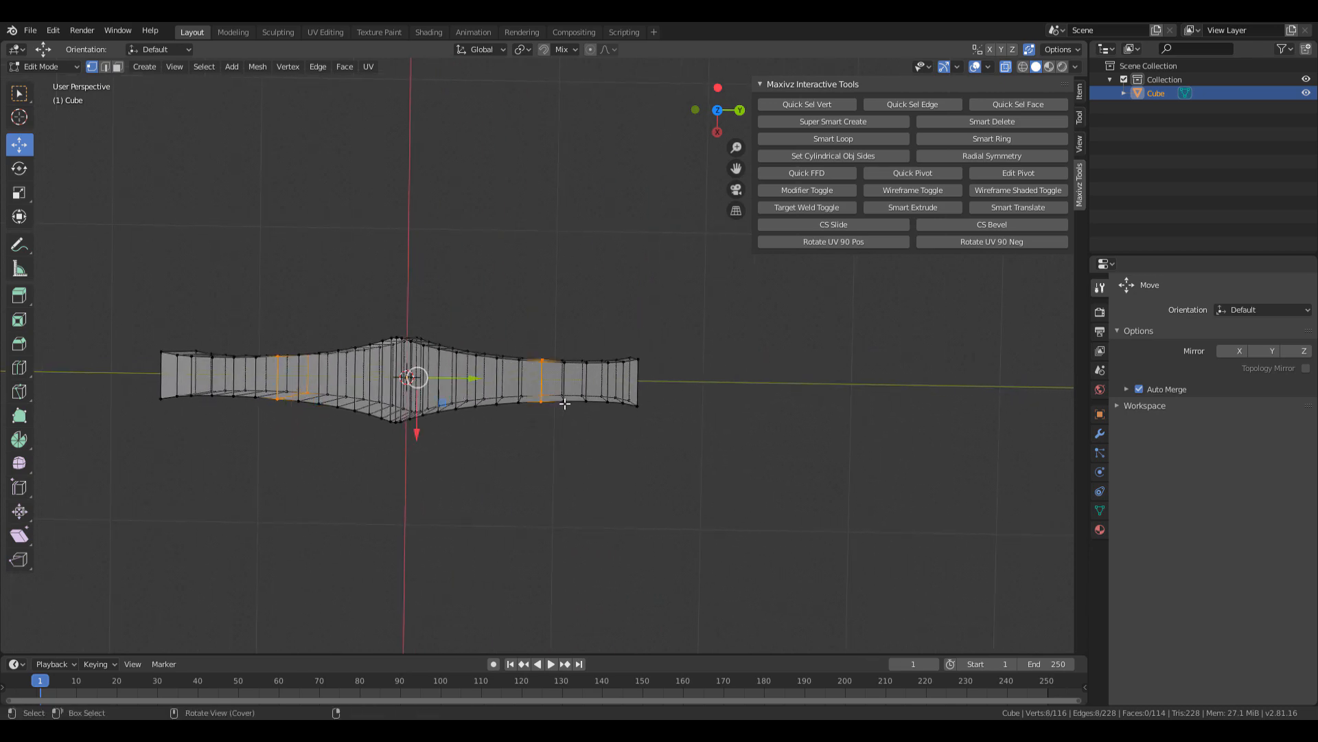
pyautogui.hotkey('alt', 'z')
pyautogui.keyDown('shift'); pyautogui.moveTo(565, 402); pyautogui.dragTo(558, 280, button='middle'); pyautogui.keyUp('shift')
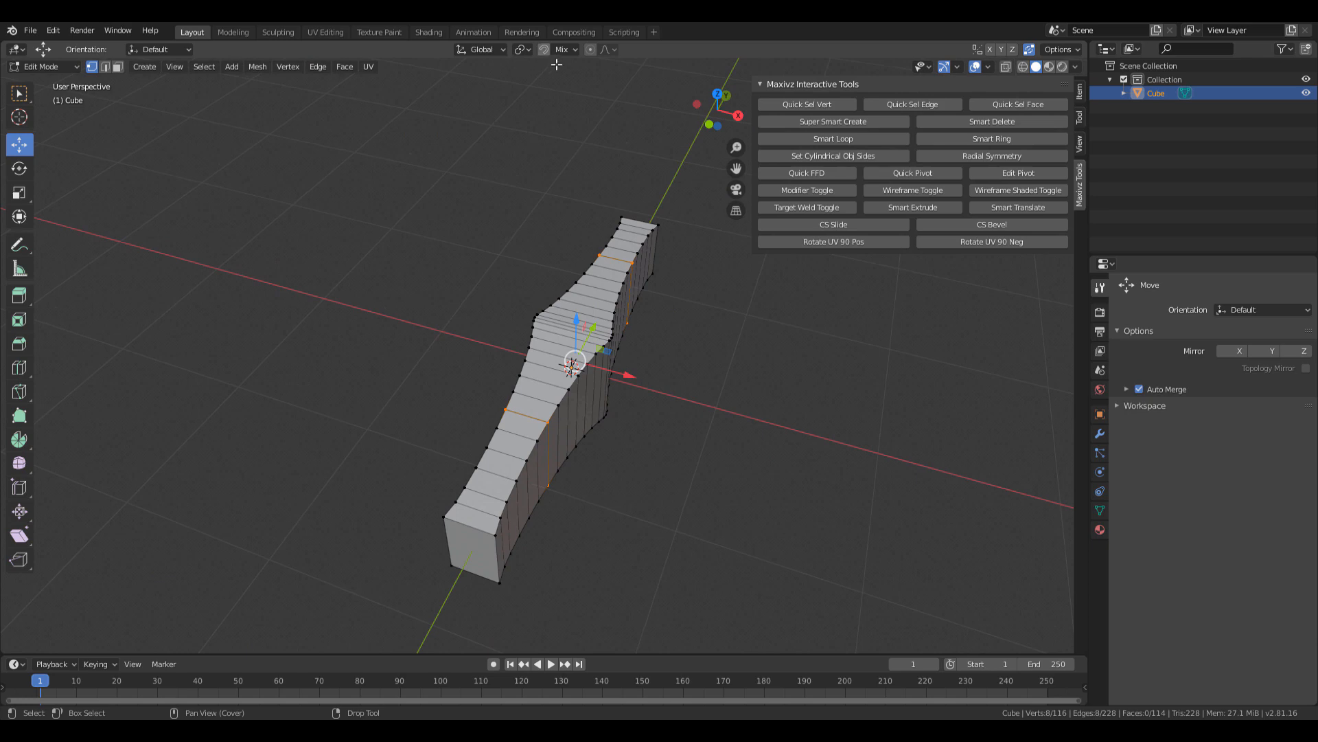
pyautogui.press('r')
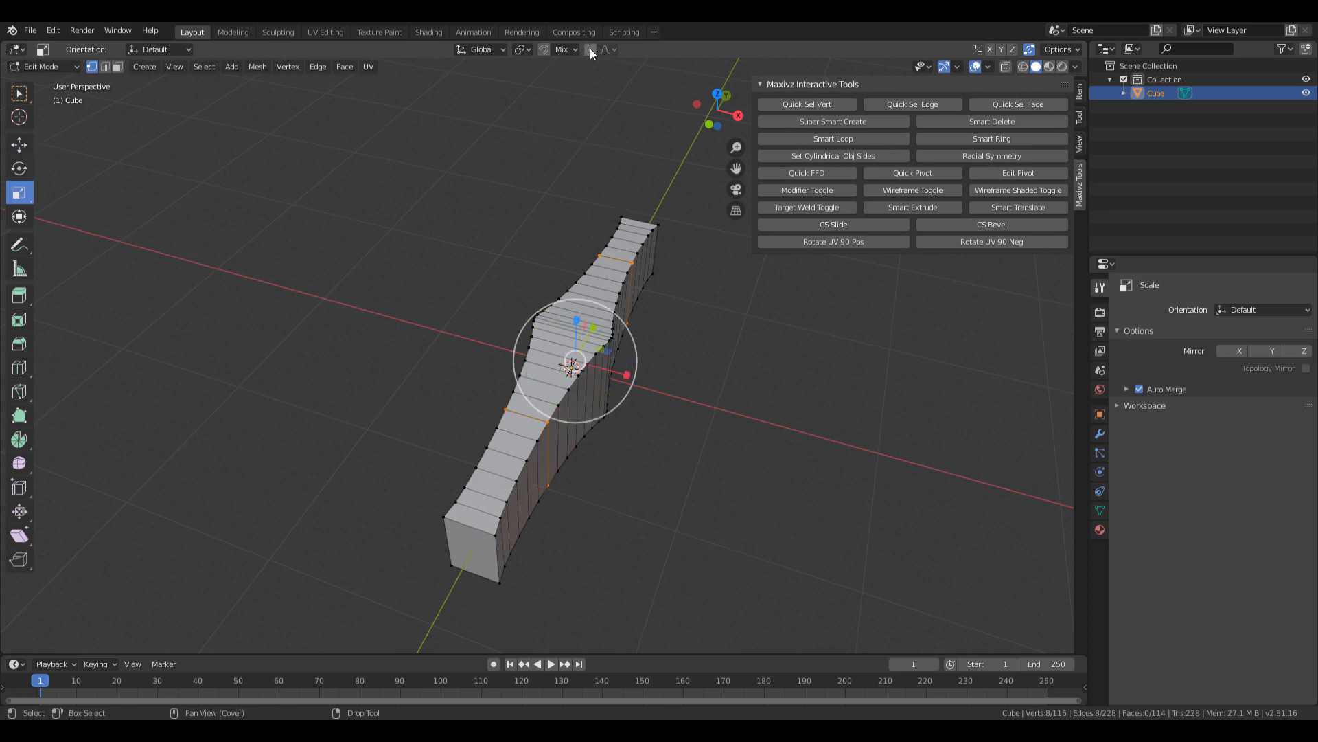
# Keep the Smooth proportional falloff and try scaling the middle, undoing the oversized widening.
pyautogui.click(614, 50)
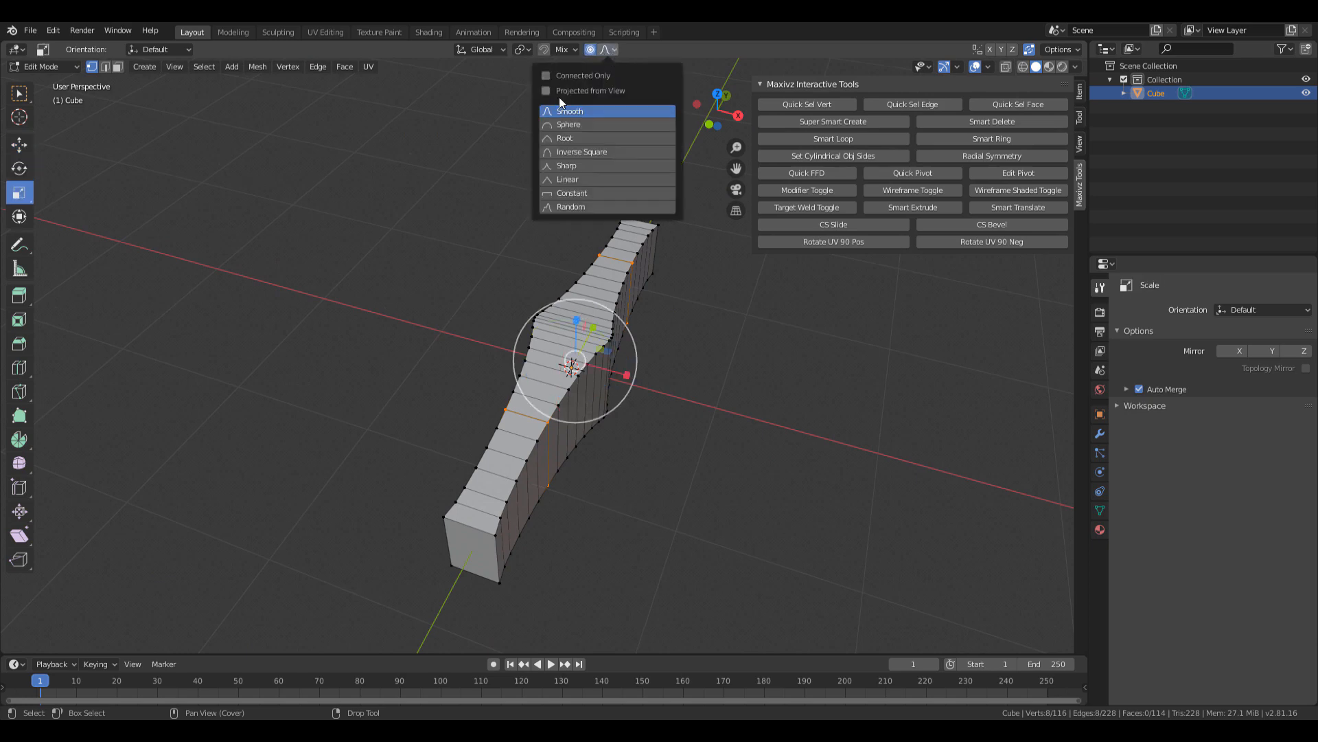
pyautogui.click(614, 113)
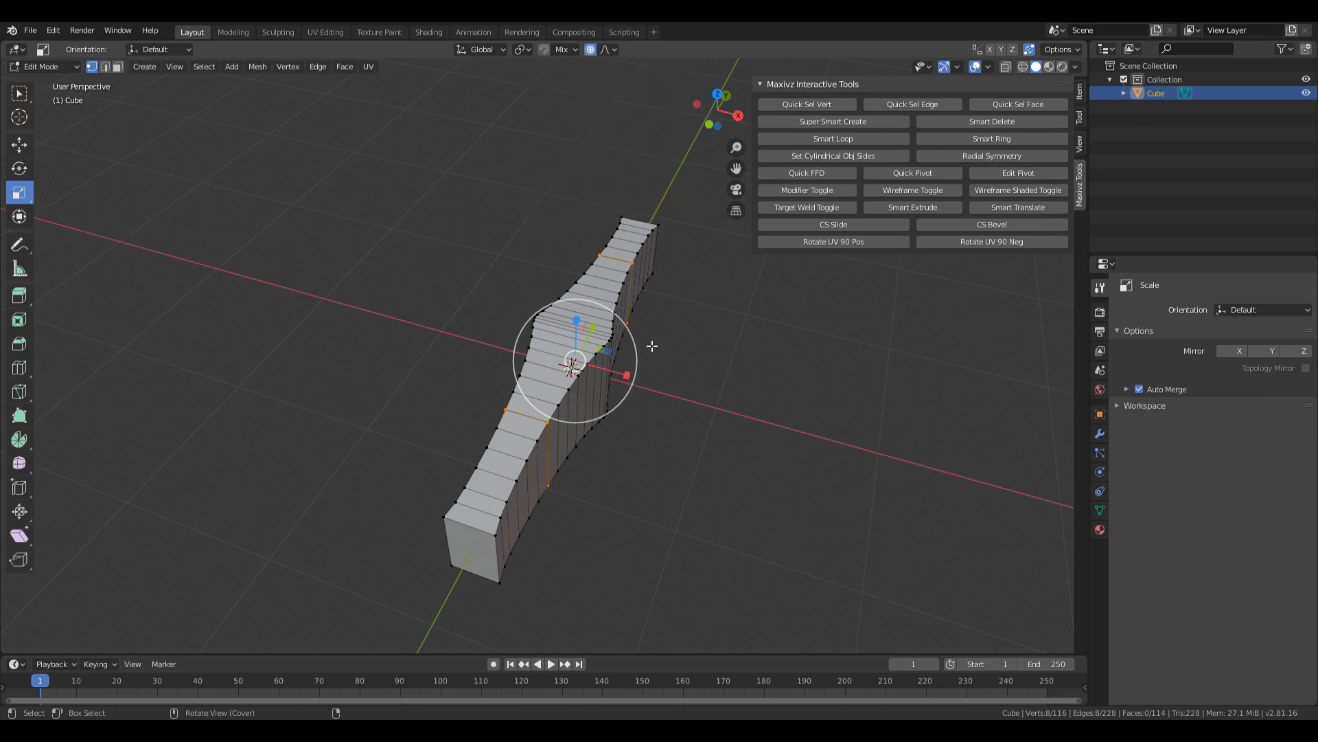
pyautogui.moveTo(733, 346); pyautogui.dragTo(628, 362, button='middle')
pyautogui.press('s')
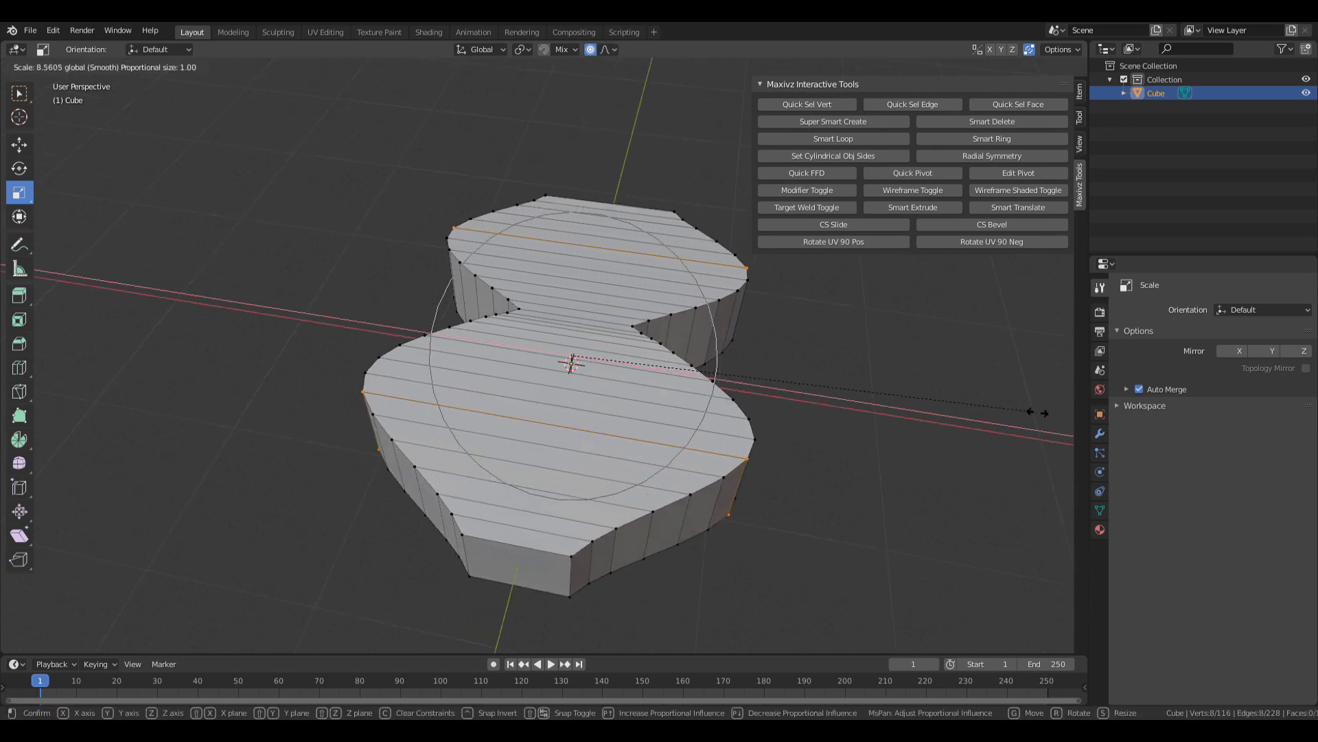
pyautogui.moveTo(995, 414); pyautogui.dragTo(863, 393)
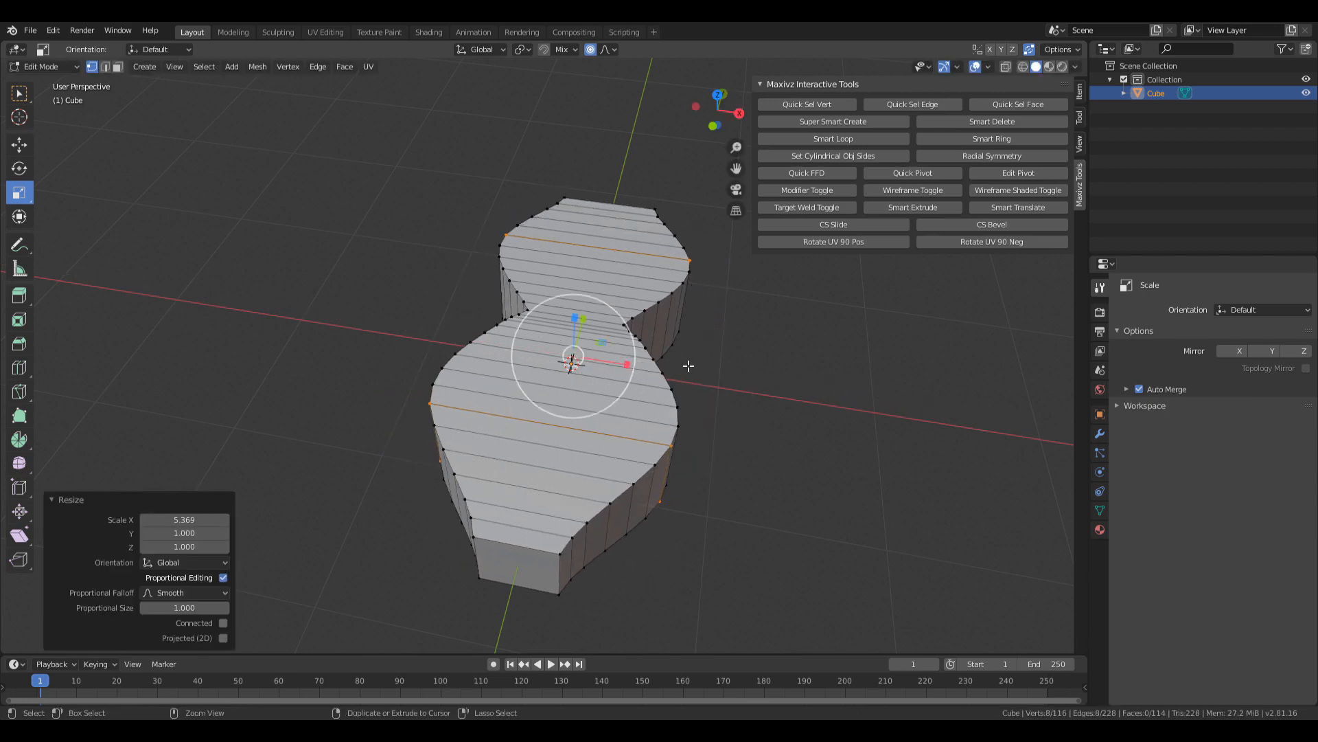
pyautogui.hotkey('ctrl', 'z')
# Rescale the middle section along X while adjusting the proportional influence radius.
pyautogui.moveTo(624, 363)
pyautogui.mouseDown()
pyautogui.moveTo(601, 369)
pyautogui.moveTo(626, 371)
pyautogui.mouseUp()
pyautogui.scroll(-2, 621, 364)
pyautogui.scroll(9, 620, 364)
pyautogui.scroll(-4, 623, 375)
pyautogui.scroll(7, 623, 375)
pyautogui.scroll(-8, 624, 376)
pyautogui.scroll(-1, 623, 376)
pyautogui.scroll(3, 627, 376)
pyautogui.scroll(-2, 626, 379)
# Narrow the middle to about 0.6533 with smooth falloff, fine-tuning the influence.
pyautogui.moveTo(677, 359); pyautogui.dragTo(697, 450, button='middle')
pyautogui.moveTo(626, 338); pyautogui.dragTo(592, 338)
pyautogui.scroll(-1, 621, 338)
pyautogui.scroll(-2, 618, 339)
pyautogui.scroll(4, 605, 339)
pyautogui.scroll(1, 594, 338)
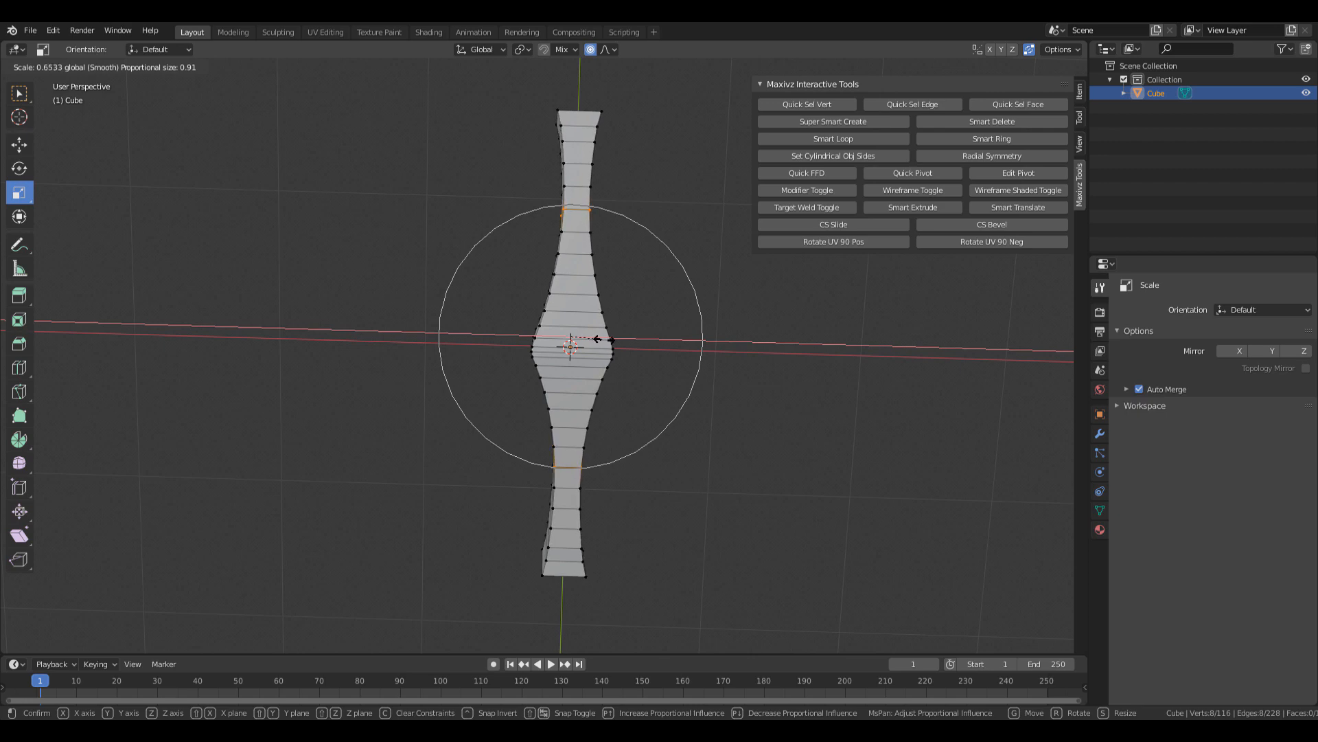
# Box-select the vertices at both ends of the bar in X-ray view.
pyautogui.moveTo(605, 340); pyautogui.dragTo(604, 339)
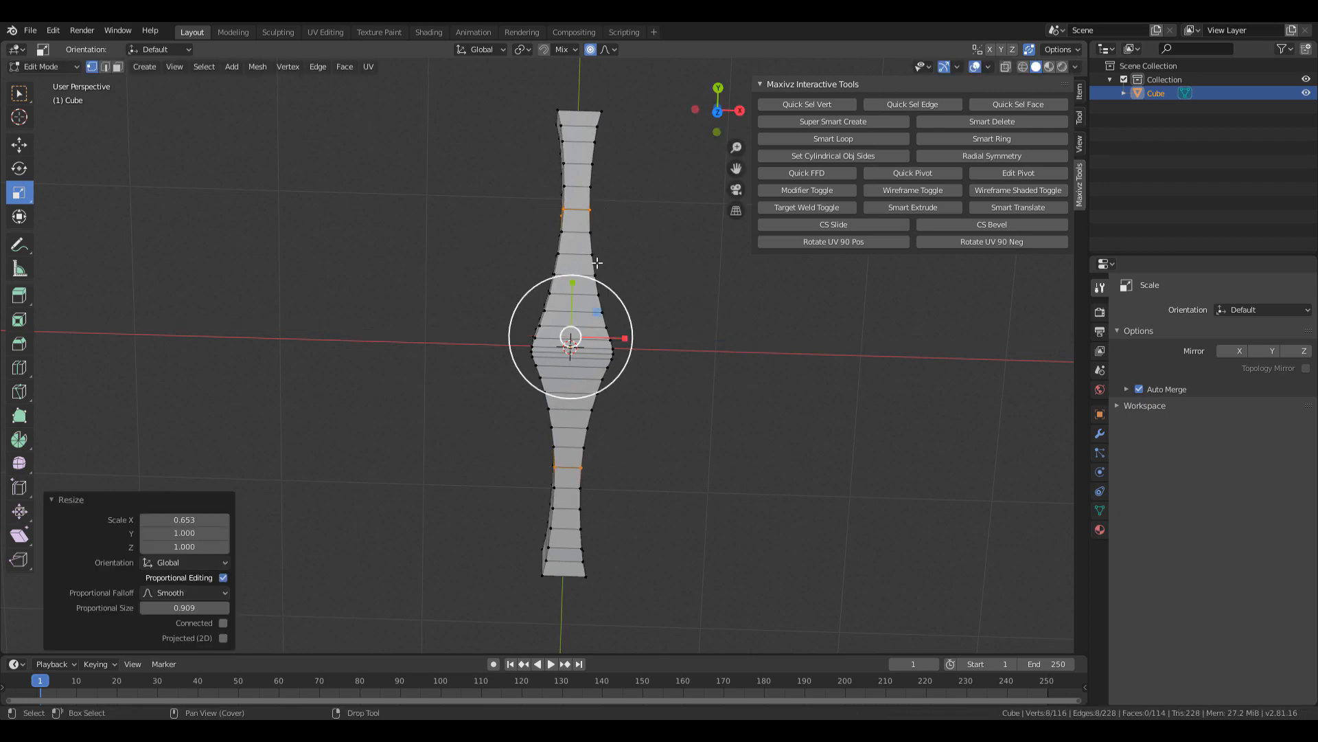
pyautogui.keyDown('shift'); pyautogui.moveTo(604, 191); pyautogui.dragTo(576, 368, button='middle'); pyautogui.keyUp('shift')
pyautogui.hotkey('alt', 'z')
pyautogui.press('b')
pyautogui.moveTo(516, 278); pyautogui.dragTo(587, 314)
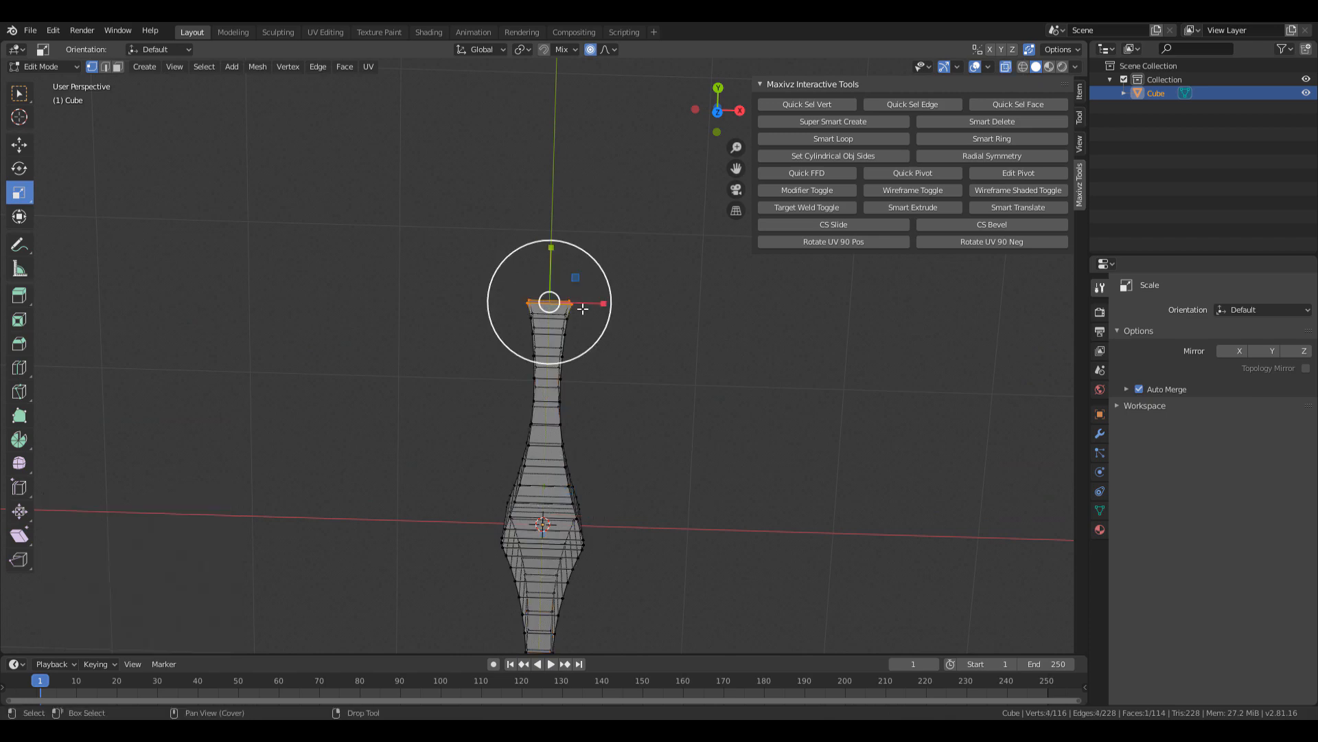
pyautogui.keyDown('shift'); pyautogui.moveTo(588, 405); pyautogui.dragTo(572, 303, button='middle'); pyautogui.keyUp('shift')
pyautogui.keyDown('shift'); pyautogui.moveTo(473, 382); pyautogui.dragTo(583, 330); pyautogui.keyUp('shift')
pyautogui.hotkey('alt', 'z')
pyautogui.keyDown('shift'); pyautogui.moveTo(592, 199); pyautogui.dragTo(594, 352, button='middle'); pyautogui.keyUp('shift')
# Flare both ends outward with a smooth proportional scale of 1.195.
pyautogui.press('s')
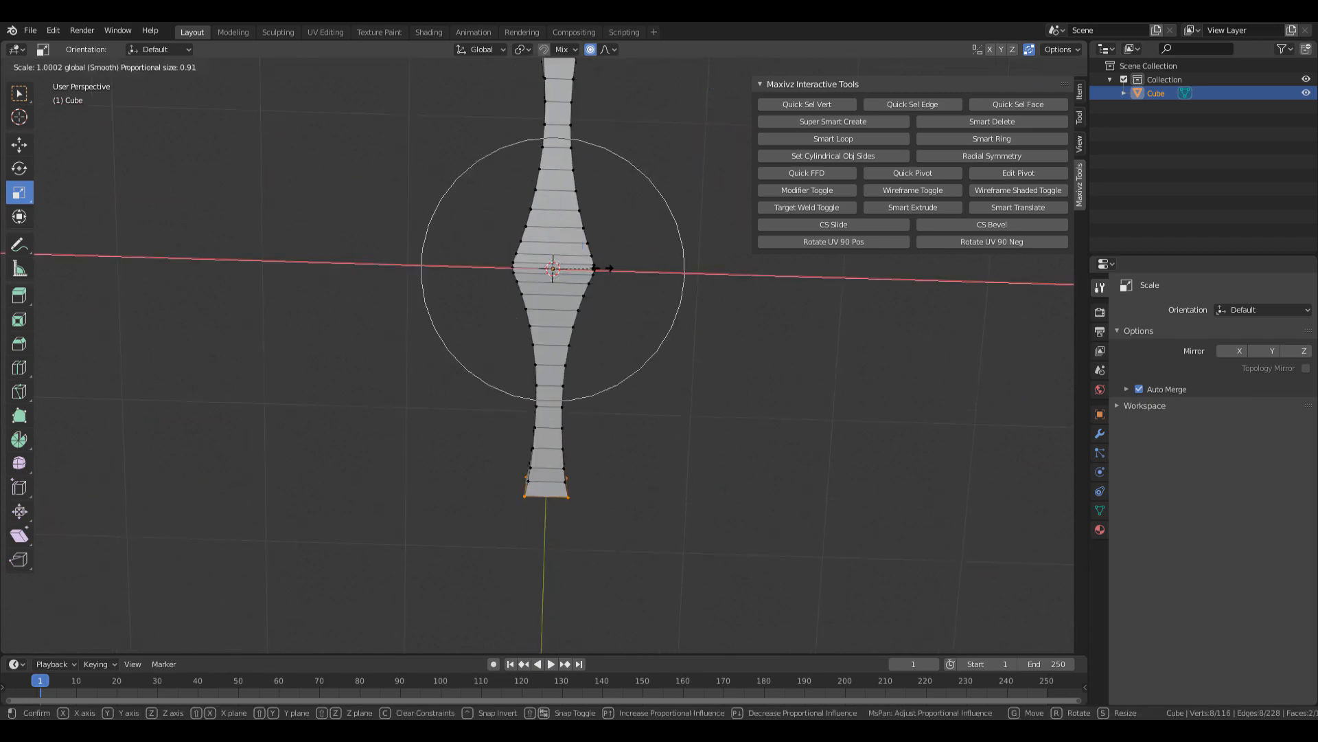
pyautogui.scroll(5, 609, 268)
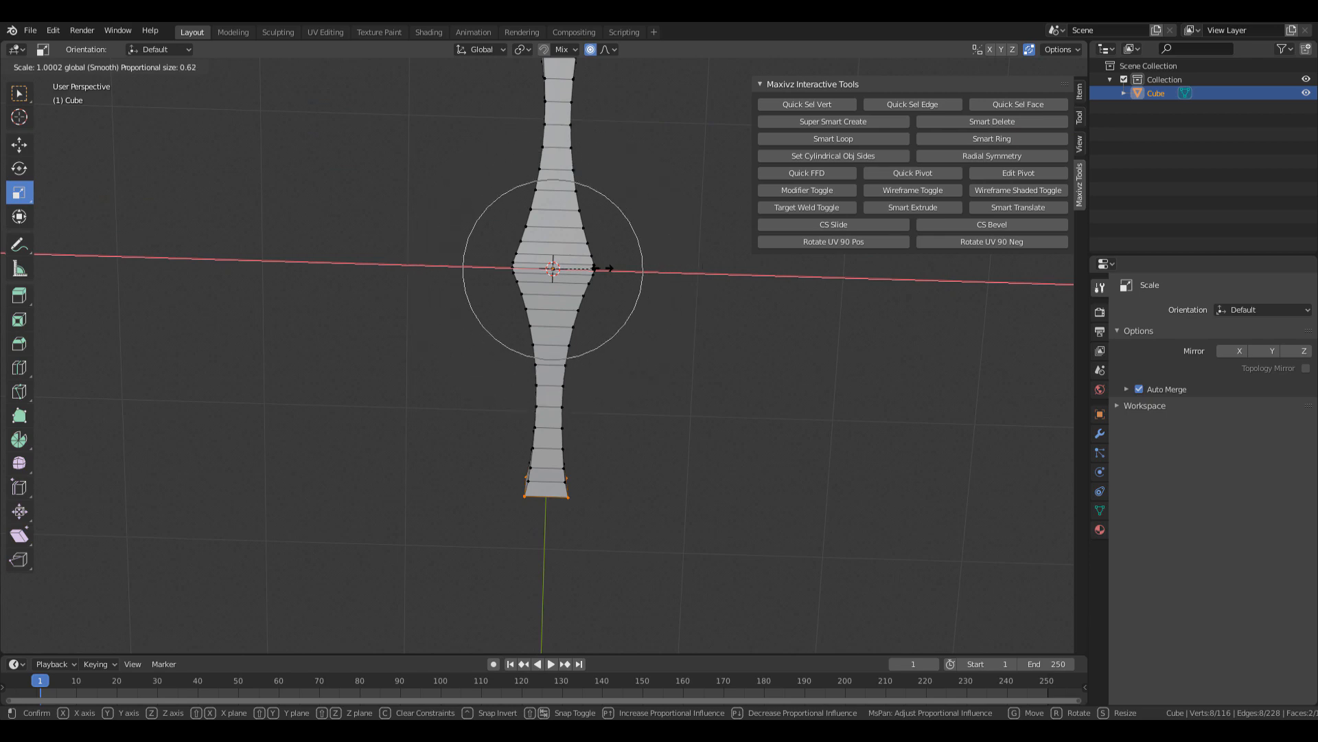
pyautogui.scroll(-5, 606, 267)
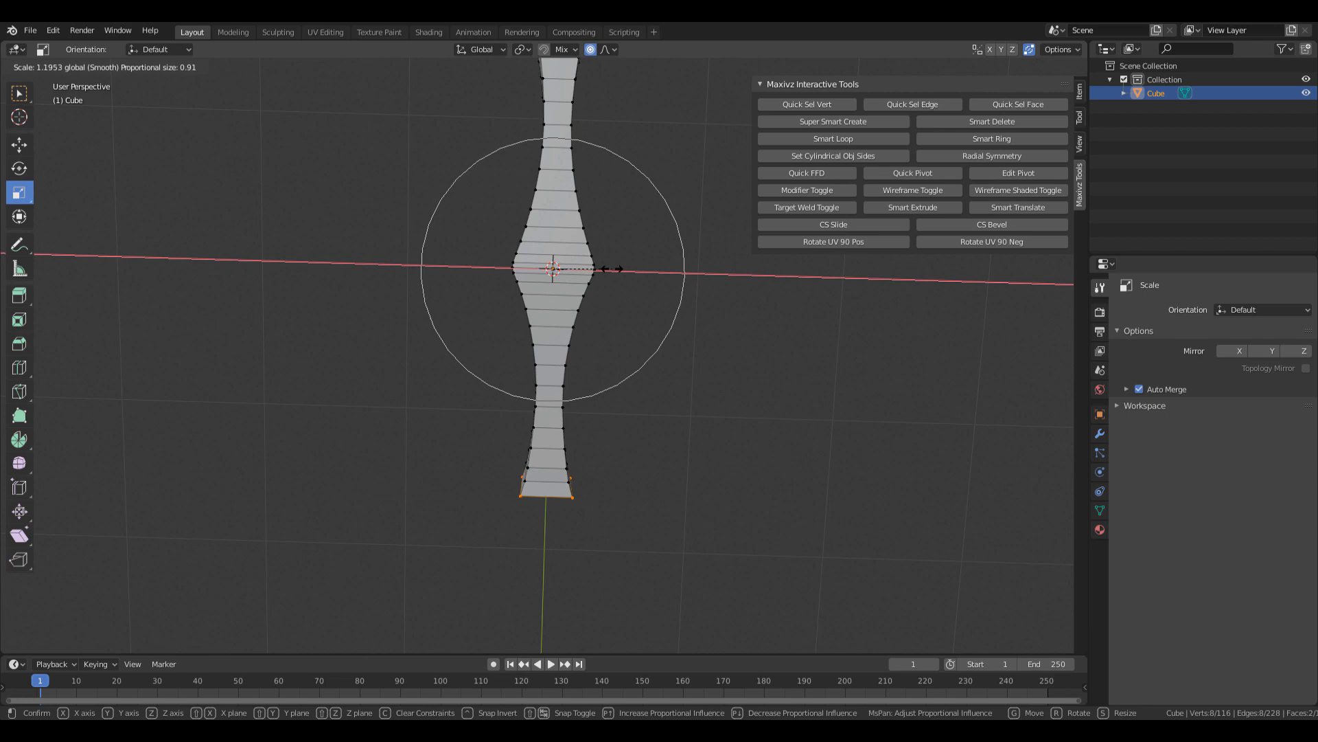
pyautogui.click(611, 268)
pyautogui.moveTo(633, 294); pyautogui.dragTo(682, 345, button='middle')
pyautogui.moveTo(638, 287); pyautogui.dragTo(682, 259, button='middle')
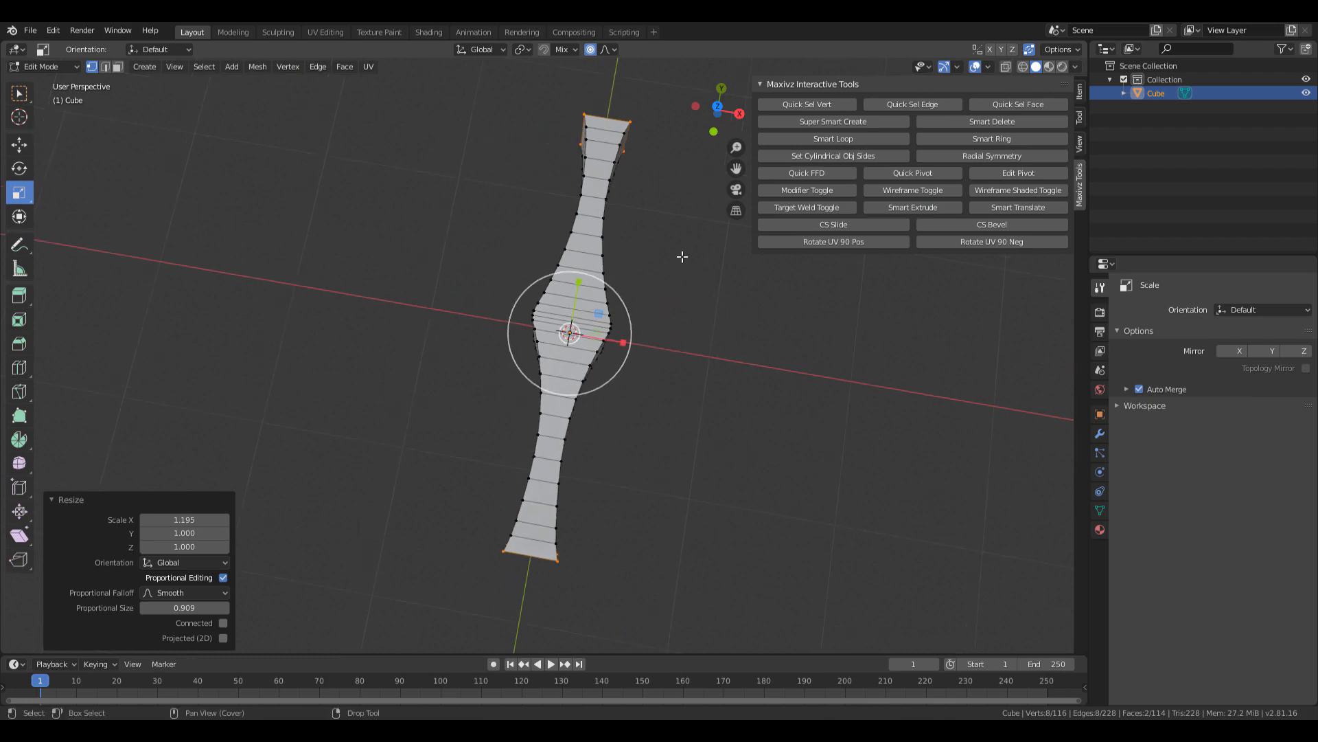
# In Object Mode, scale the whole crossguard to 1.231 along X.
pyautogui.press('Tab')
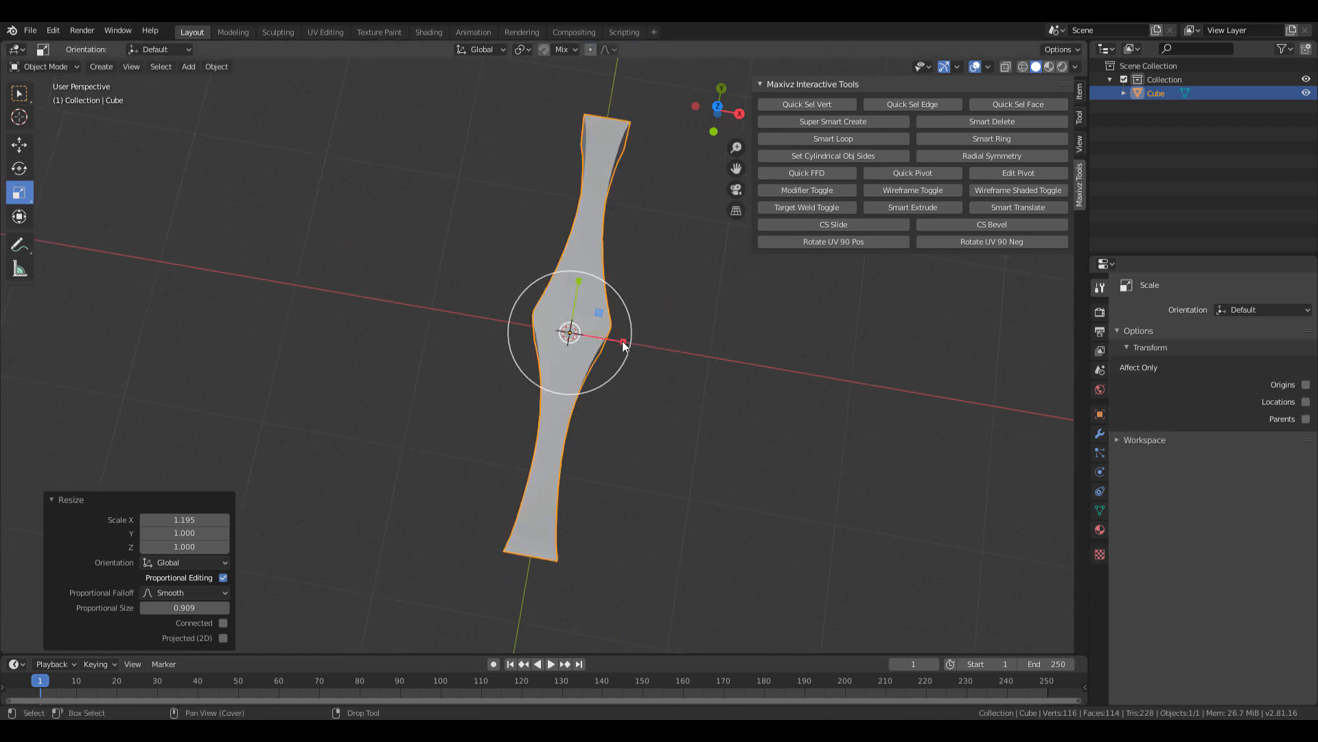
pyautogui.press('s')
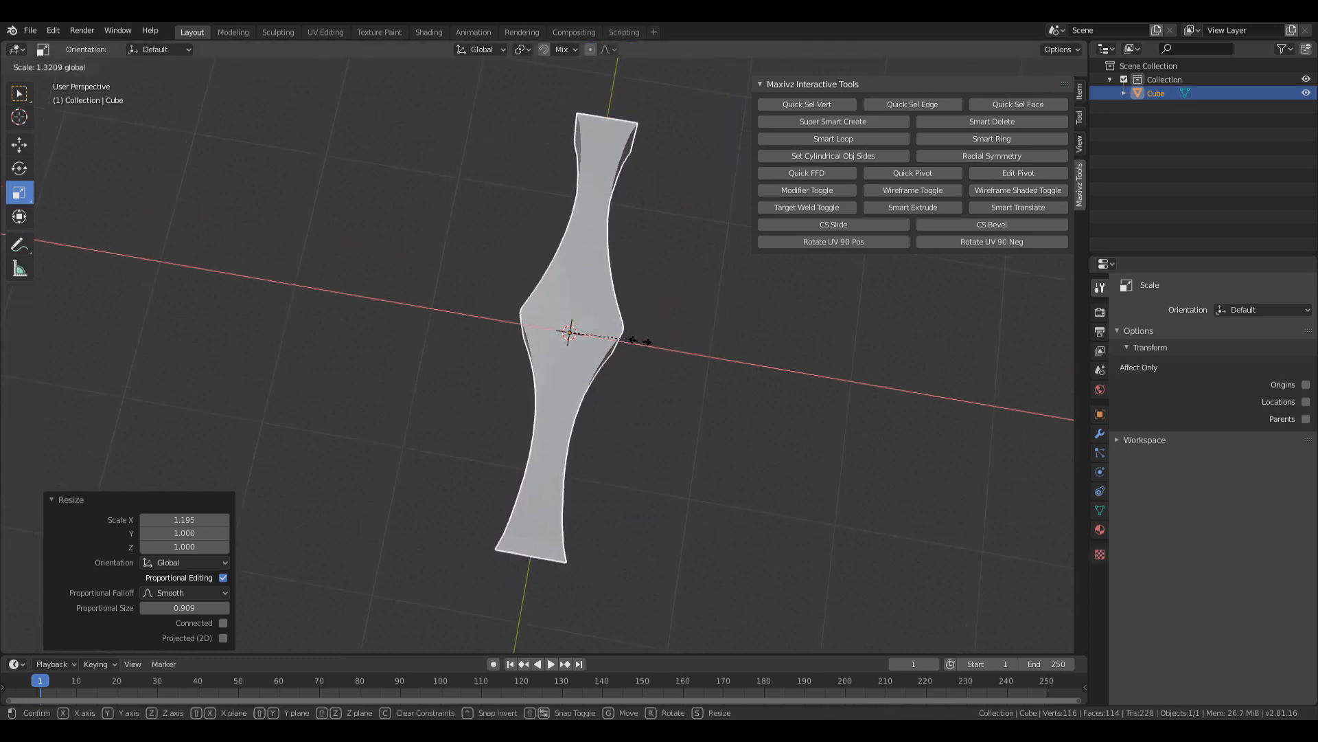
pyautogui.click(634, 341)
pyautogui.moveTo(633, 340)
pyautogui.mouseDown(button='middle')
pyautogui.moveTo(579, 415)
pyautogui.moveTo(497, 401)
pyautogui.moveTo(494, 348)
pyautogui.moveTo(486, 405)
pyautogui.moveTo(611, 384)
pyautogui.moveTo(618, 350)
pyautogui.mouseUp(button='middle')
# Back in Edit Mode, proportionally scale the selection again by 1.073.
pyautogui.press('Tab')
pyautogui.press('s')
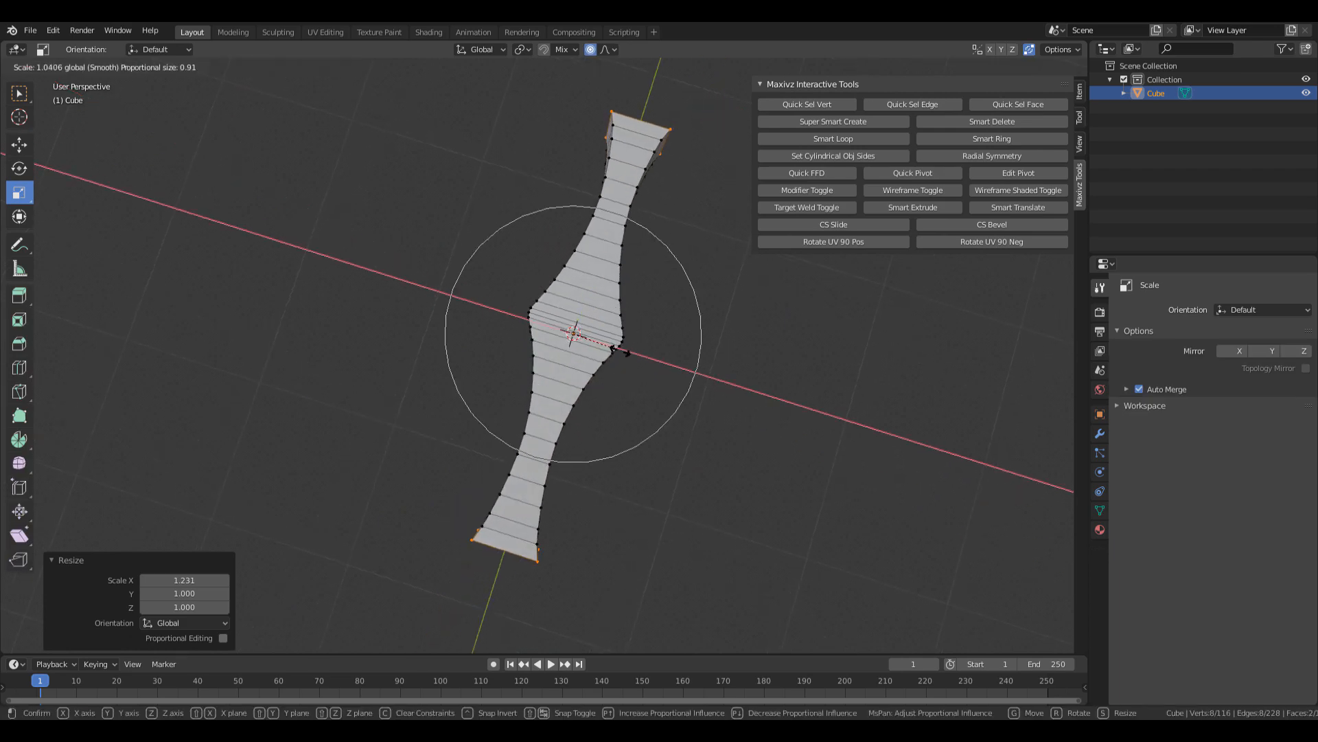
pyautogui.scroll(-3, 626, 352)
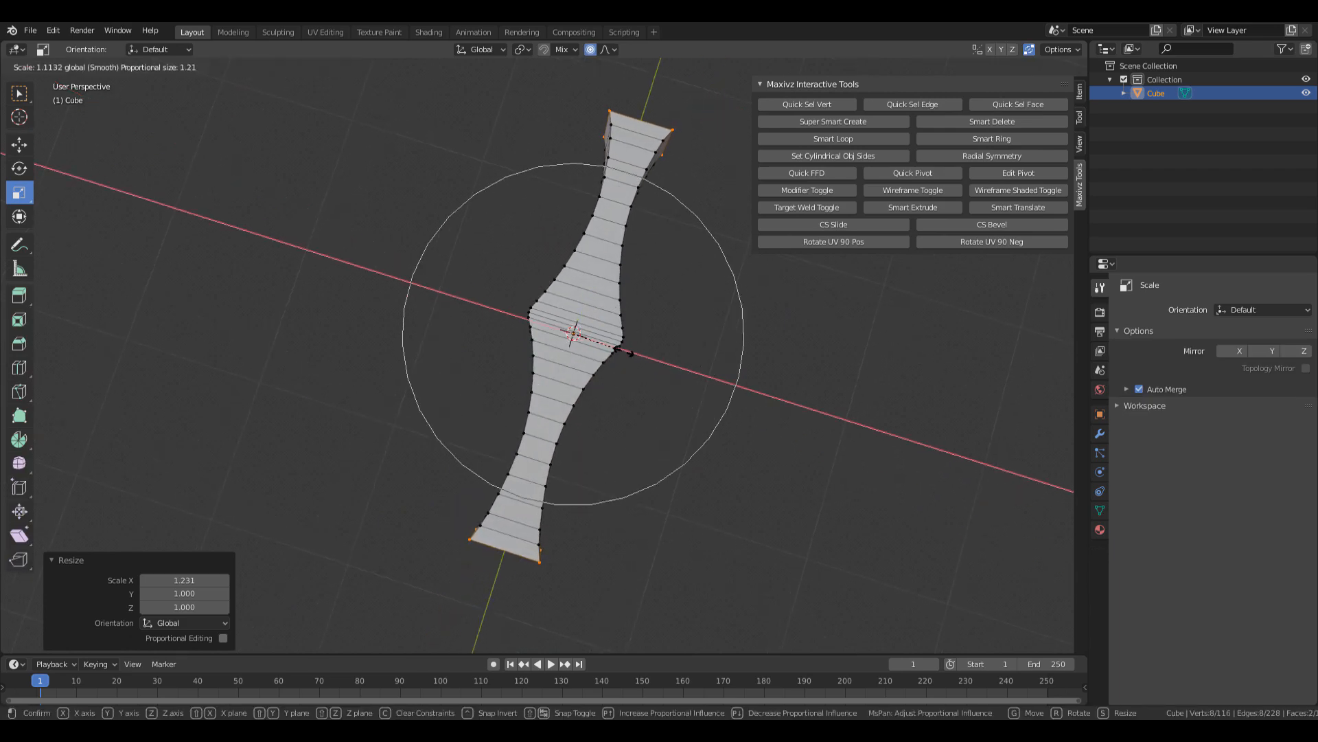
pyautogui.scroll(1, 627, 352)
pyautogui.click(626, 352)
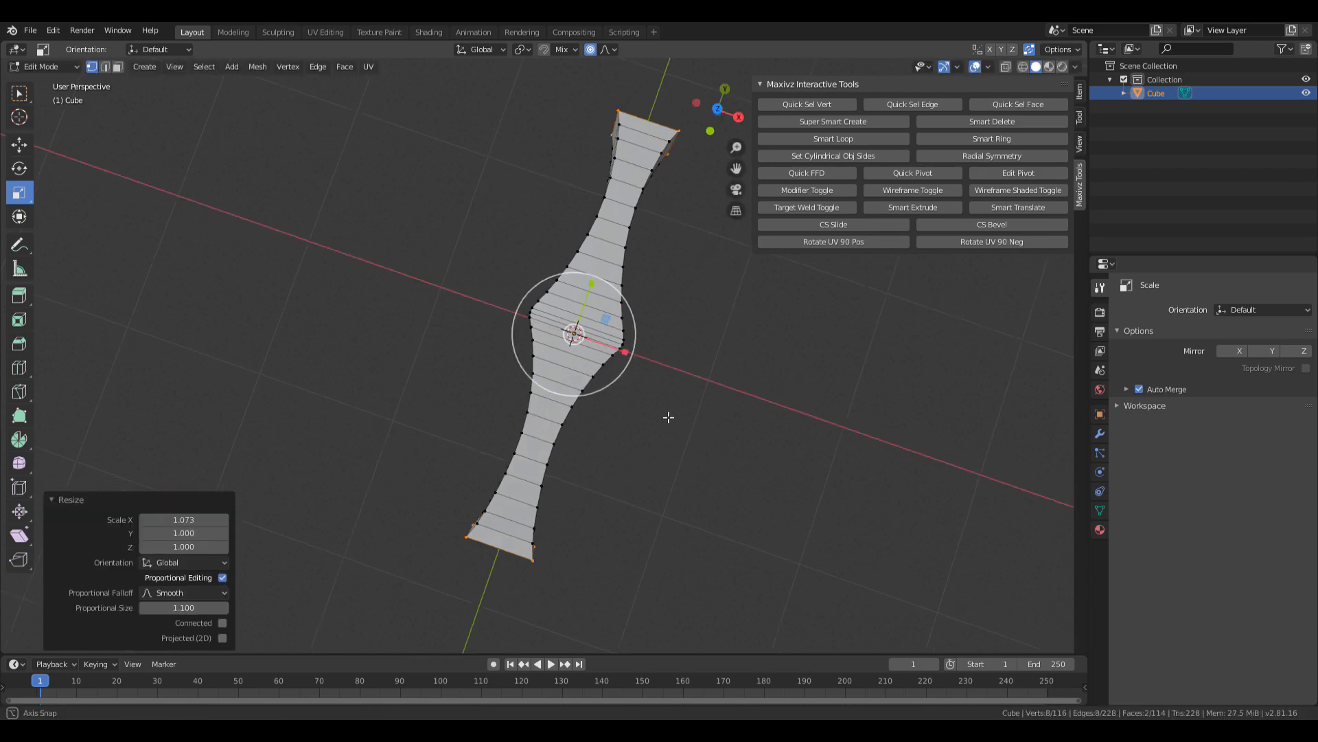
pyautogui.moveTo(671, 415); pyautogui.dragTo(660, 352, button='middle')
pyautogui.moveTo(1317, 123); pyautogui.dragTo(423, 99)
pyautogui.scroll(-5, 501, 339)
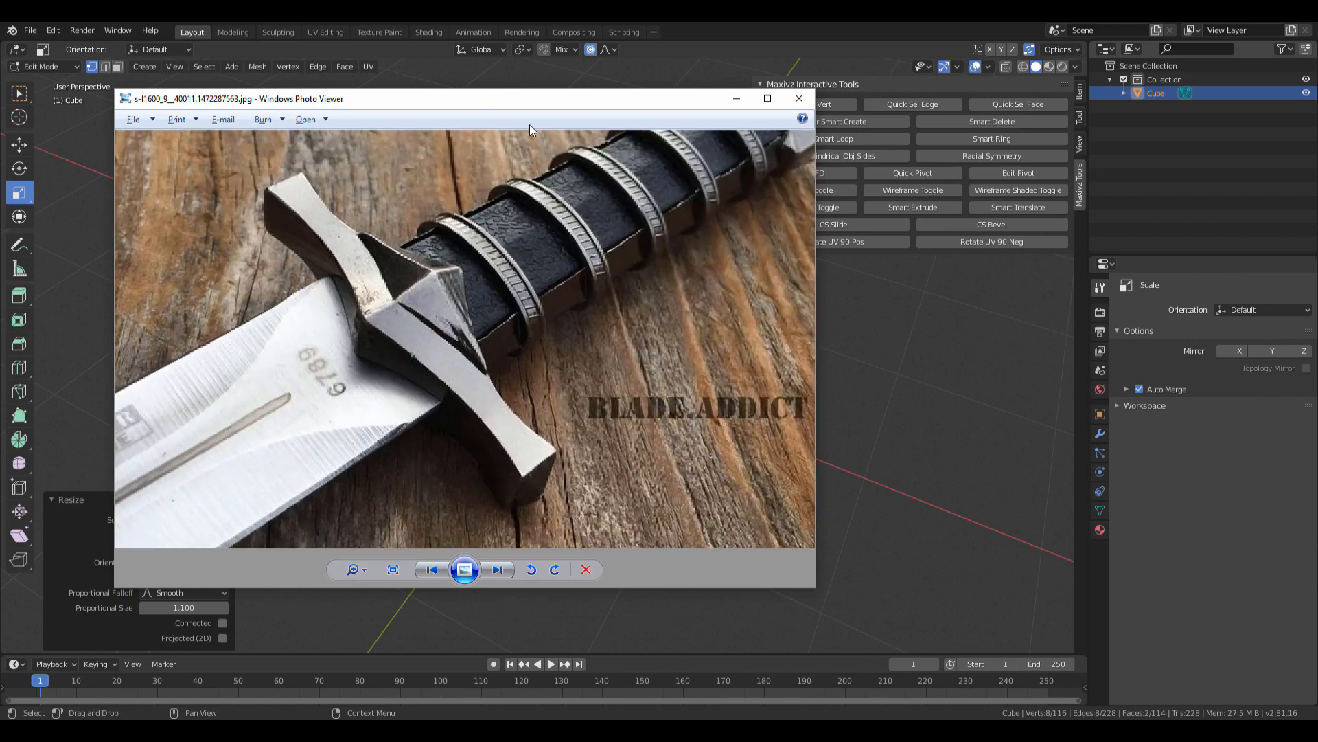
pyautogui.moveTo(532, 102); pyautogui.dragTo(1317, 241)
pyautogui.press('Tab')
pyautogui.moveTo(719, 431); pyautogui.dragTo(559, 377, button='middle')
pyautogui.moveTo(557, 424); pyautogui.dragTo(577, 403, button='middle')
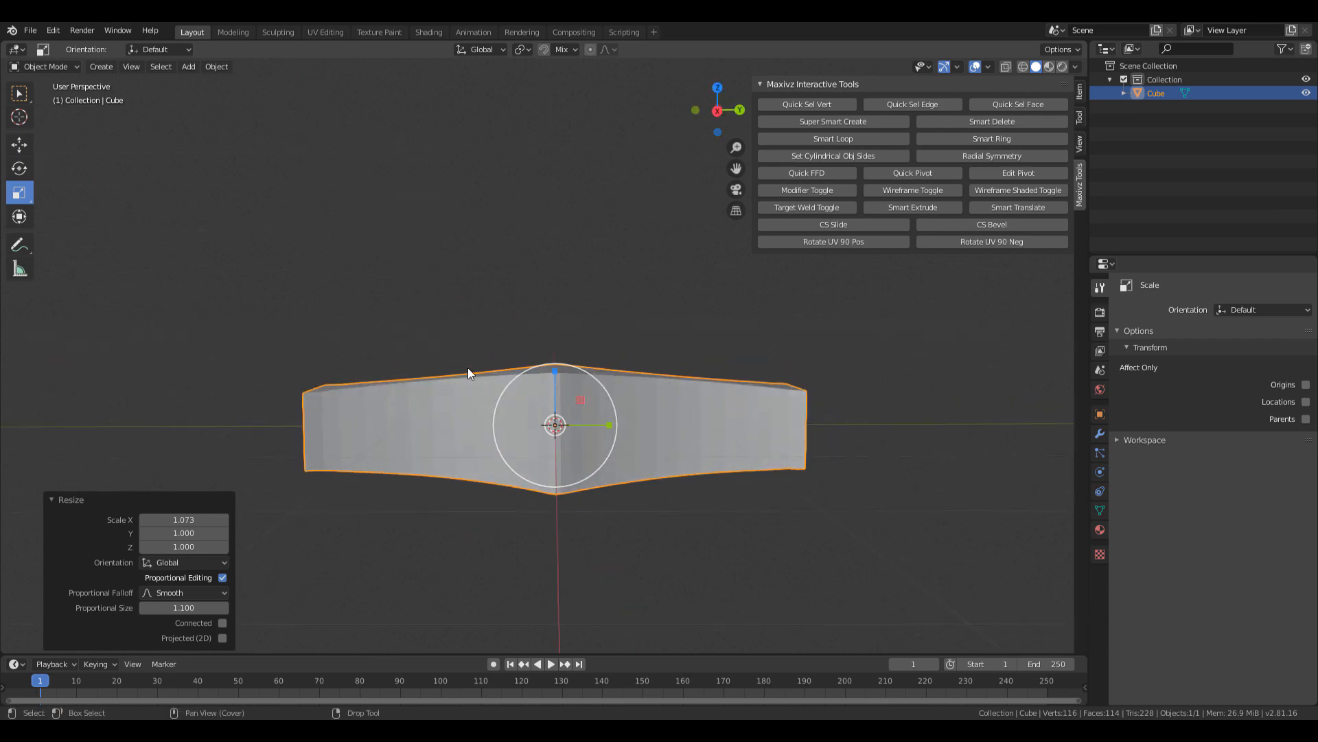
# In Edit Mode with X-ray, box-select the crossguard's top edge loop.
pyautogui.press('Tab')
pyautogui.moveTo(404, 323); pyautogui.dragTo(395, 312, button='middle')
pyautogui.hotkey('alt', 'z')
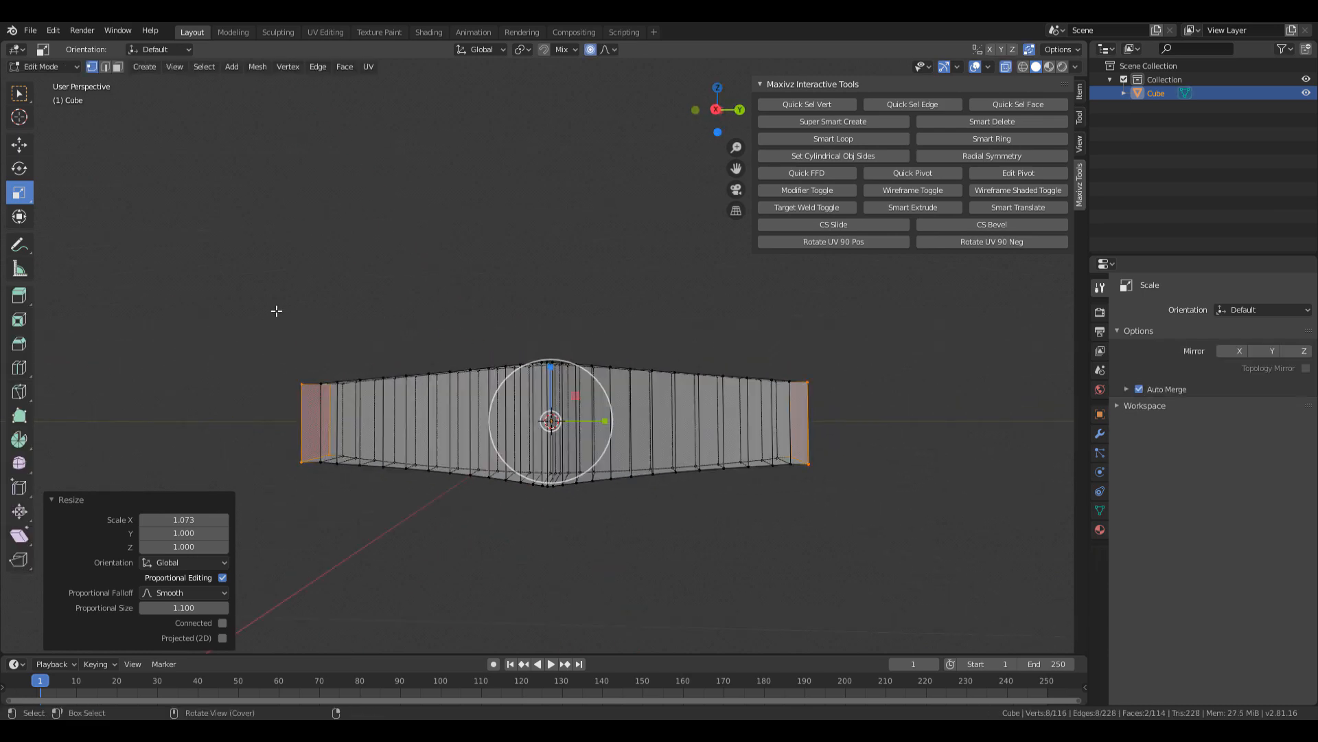
pyautogui.moveTo(214, 301); pyautogui.dragTo(897, 435)
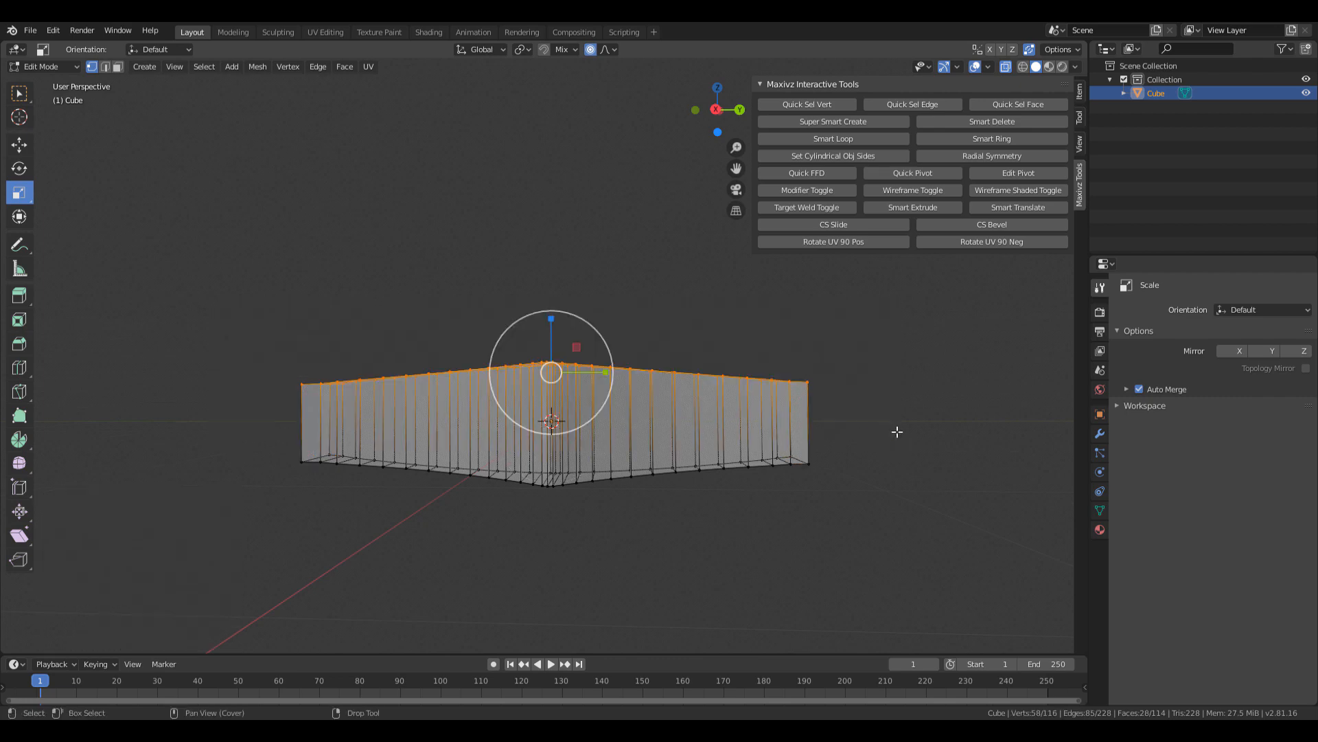
pyautogui.hotkey('alt', 'z')
# Turn off proportional editing and raise the top loop 0.162 m along Z.
pyautogui.hotkey('shift', 'space')
pyautogui.press('g')
pyautogui.moveTo(551, 333); pyautogui.dragTo(547, 301)
pyautogui.hotkey('ctrl', 'z')
pyautogui.click(590, 50)
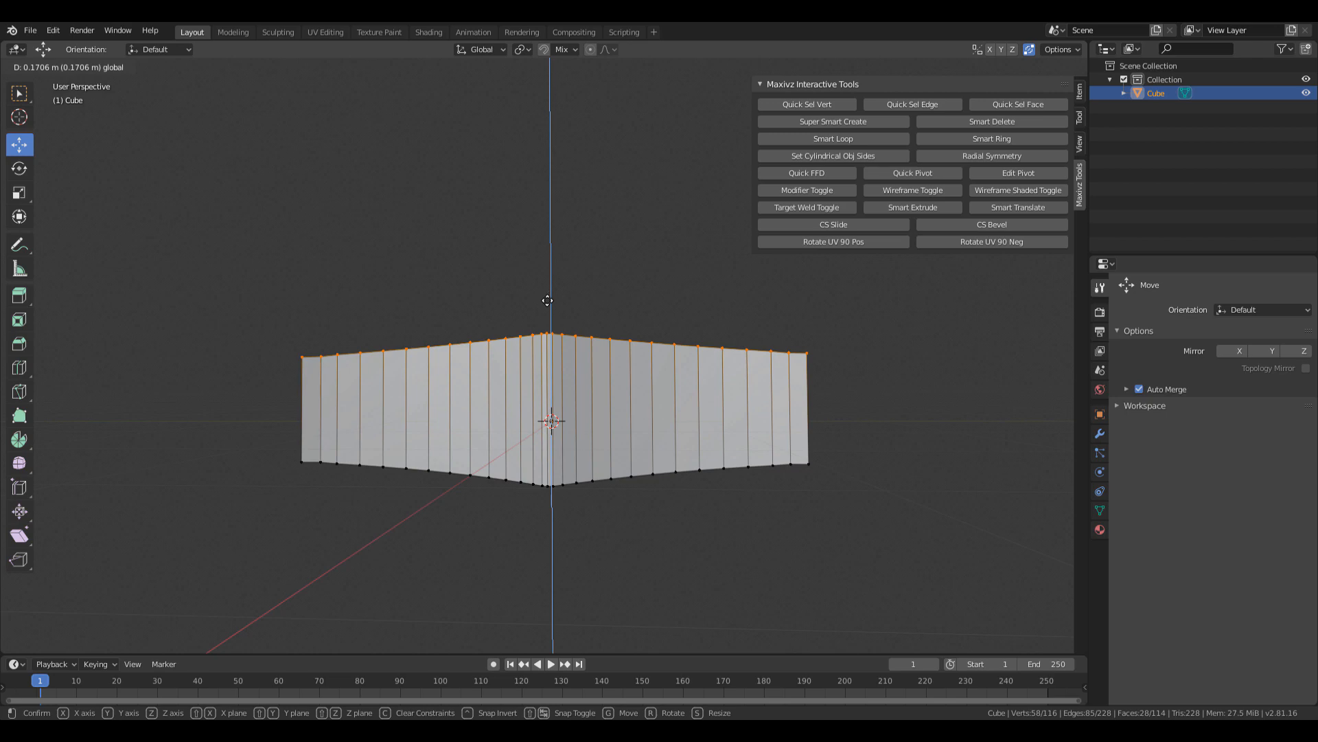
pyautogui.moveTo(548, 301); pyautogui.dragTo(547, 303)
pyautogui.moveTo(547, 303); pyautogui.dragTo(644, 428, button='middle')
# Return to Object Mode with the move tool active.
pyautogui.press('Tab')
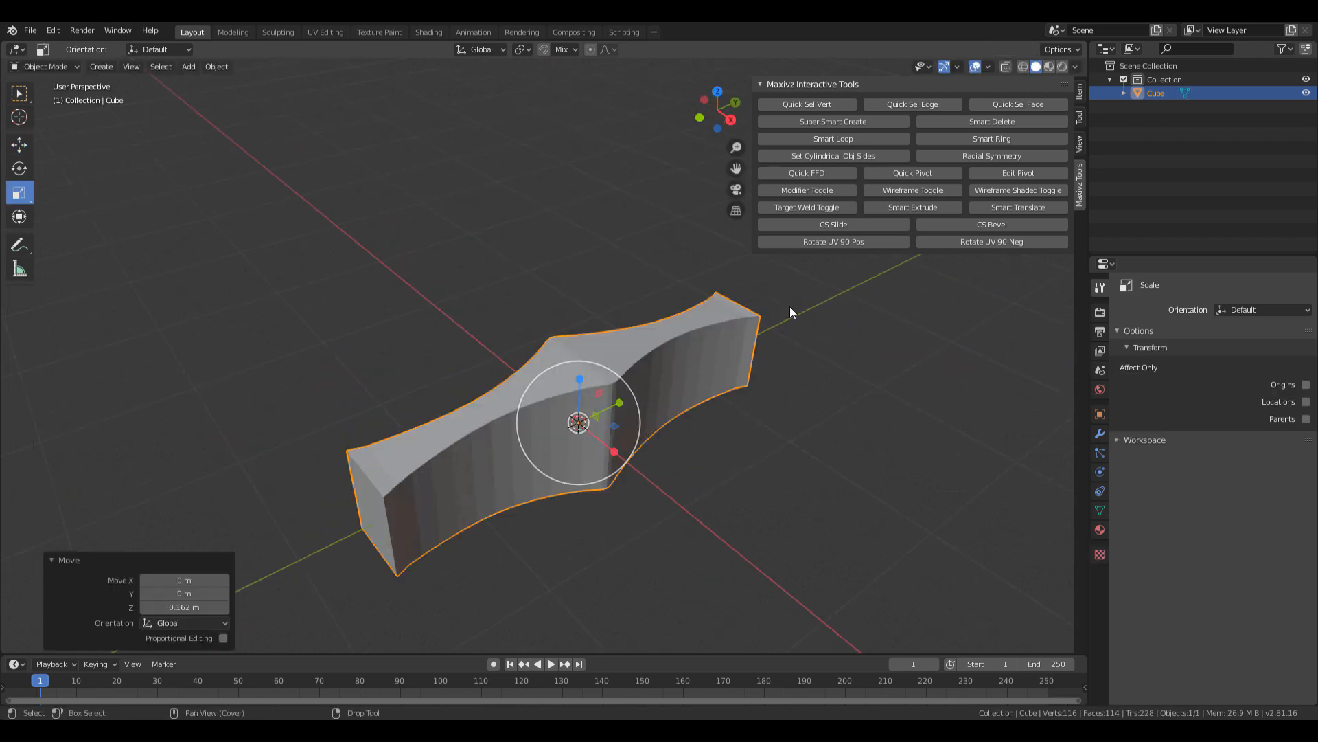
pyautogui.hotkey('shift', 'space')
pyautogui.press('g')
pyautogui.moveTo(665, 356); pyautogui.dragTo(623, 342, button='middle')
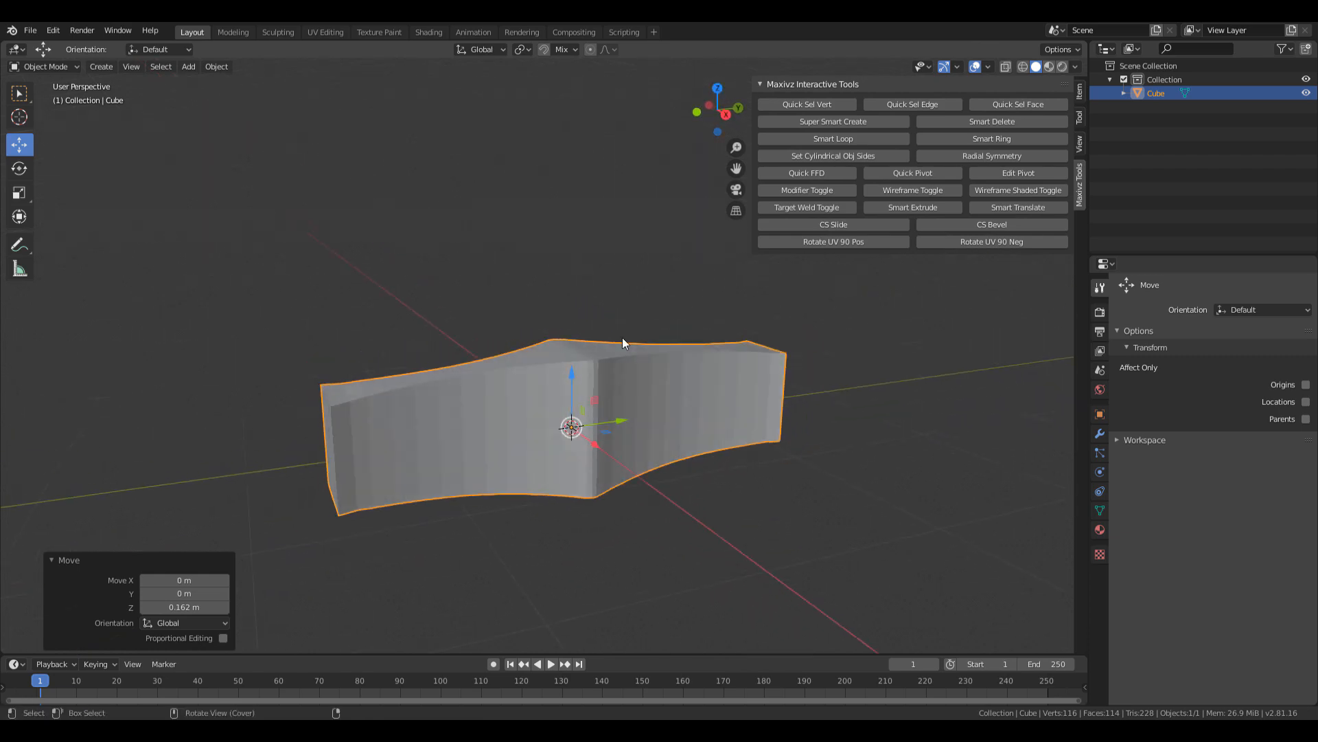
# Reset the crossguard's Z location from 0.0809 m to 0 in the sidebar's transform panel.
pyautogui.moveTo(578, 392); pyautogui.dragTo(616, 352, button='middle')
pyautogui.click(933, 172)
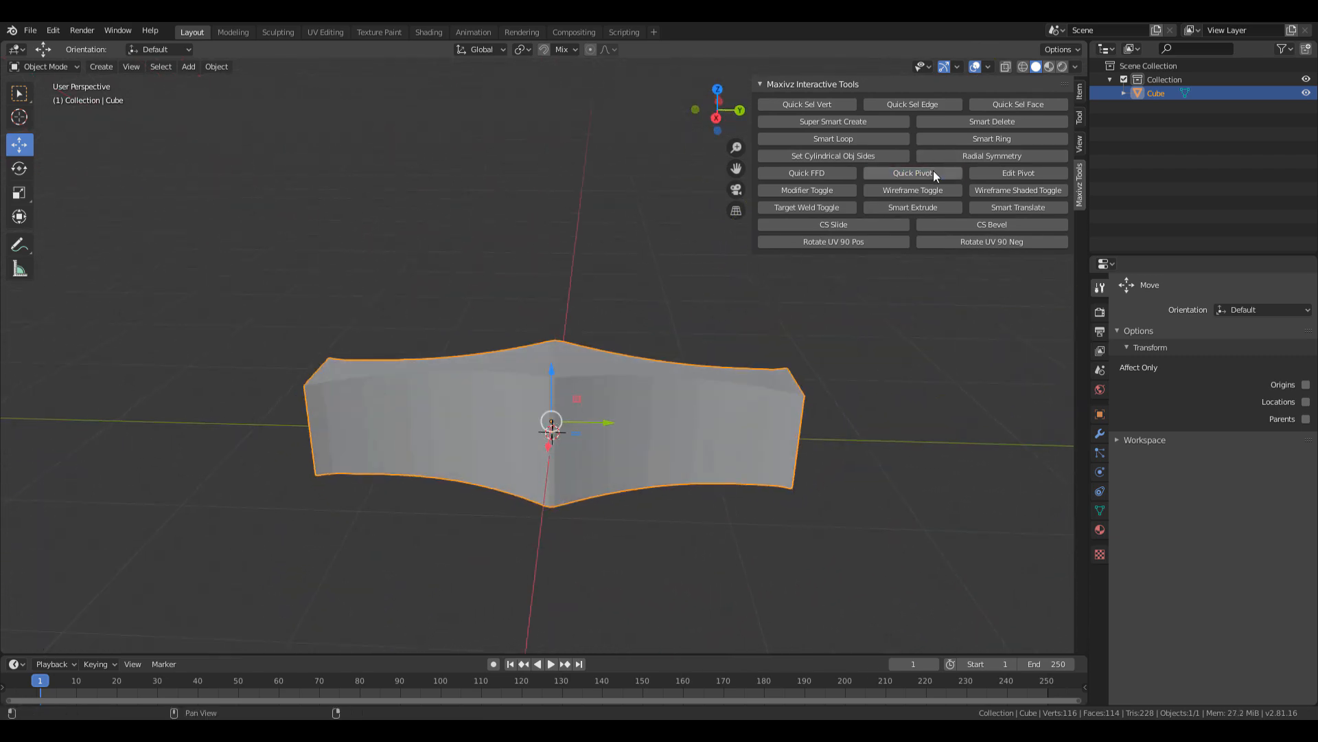
pyautogui.moveTo(616, 416); pyautogui.dragTo(642, 390, button='middle')
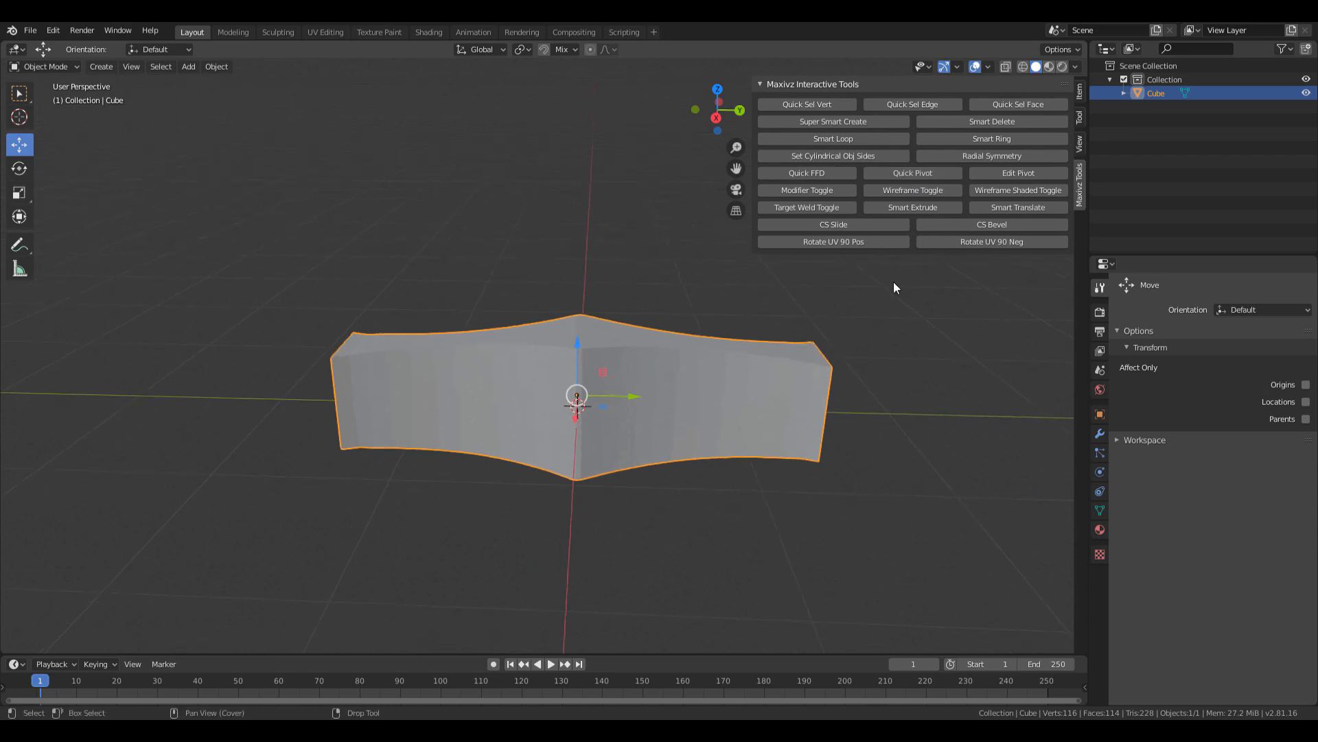
pyautogui.click(1080, 142)
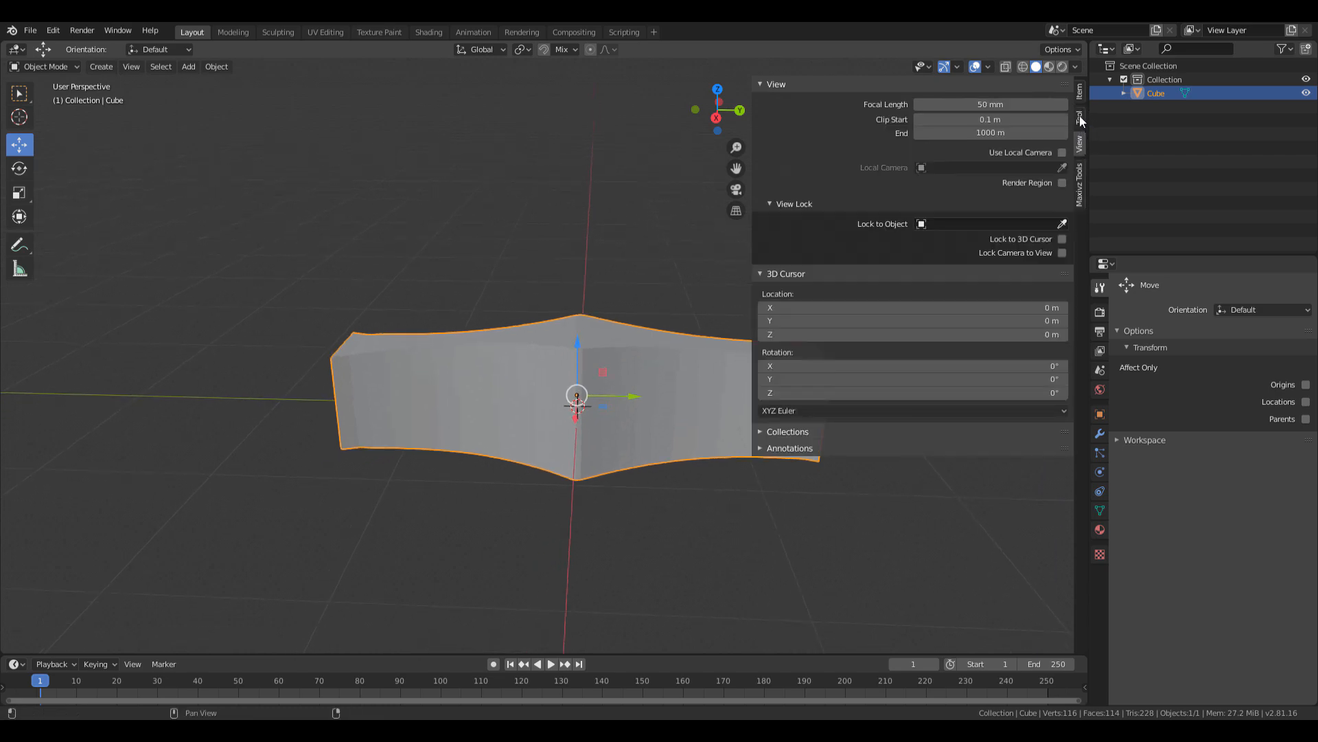
pyautogui.click(1080, 118)
pyautogui.click(1077, 94)
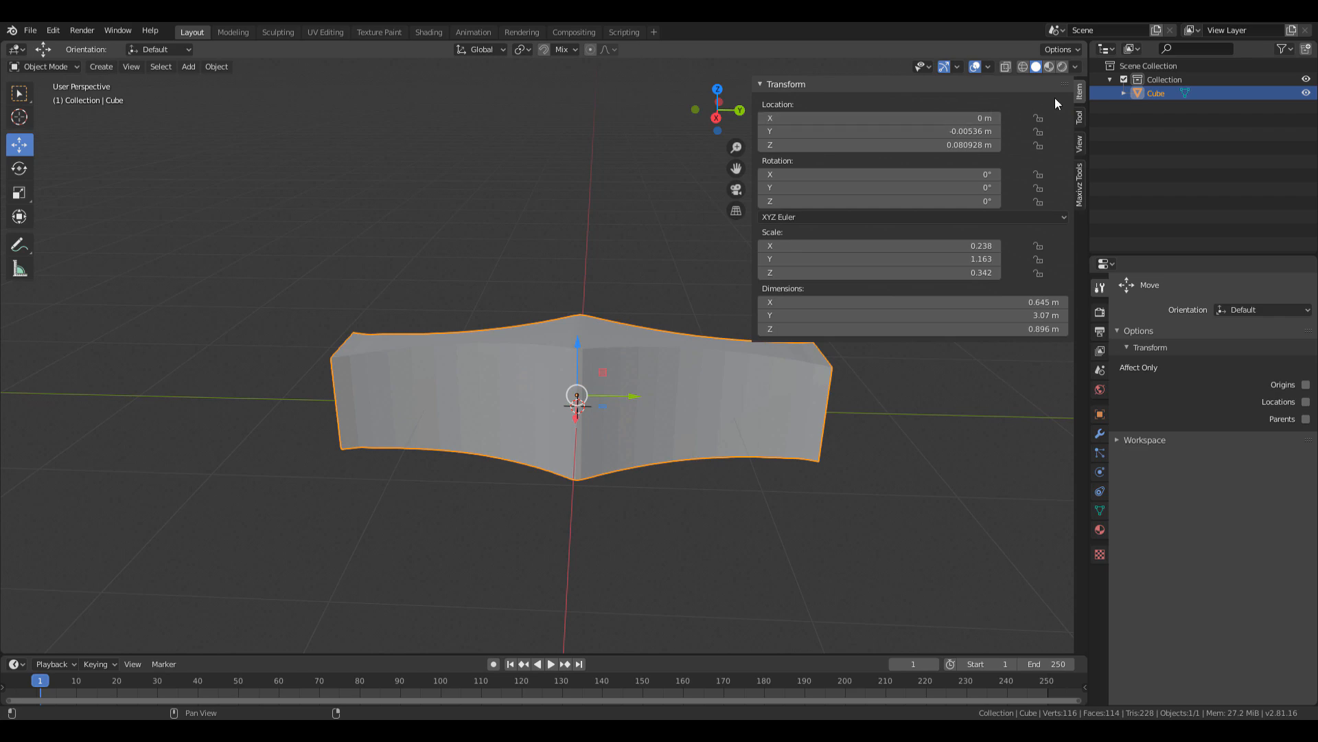
pyautogui.click(960, 131)
pyautogui.press('Tab')
pyautogui.write('0')
pyautogui.press('Return')
# Restore the Maxivz Interactive Tools panel and bring the reference photo over the model.
pyautogui.moveTo(624, 328); pyautogui.dragTo(832, 224, button='middle')
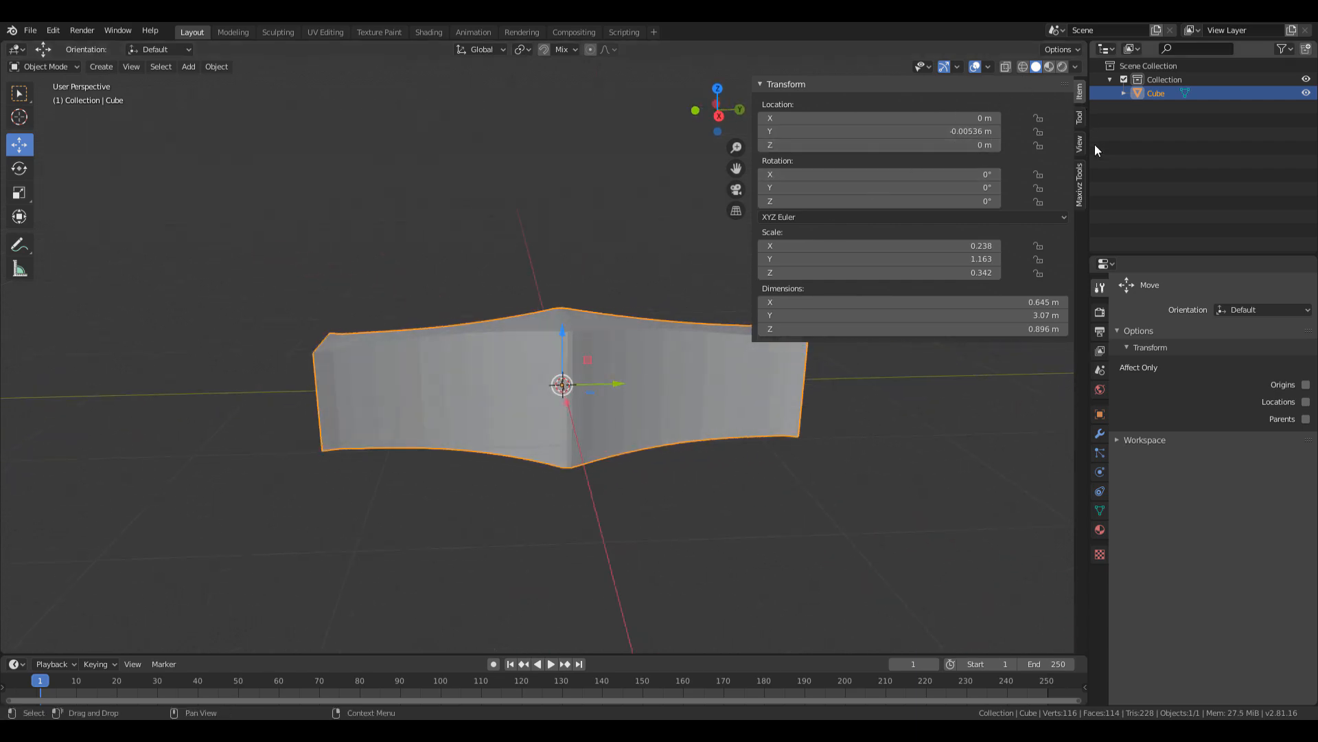
pyautogui.click(1079, 171)
pyautogui.moveTo(609, 271); pyautogui.dragTo(554, 336, button='middle')
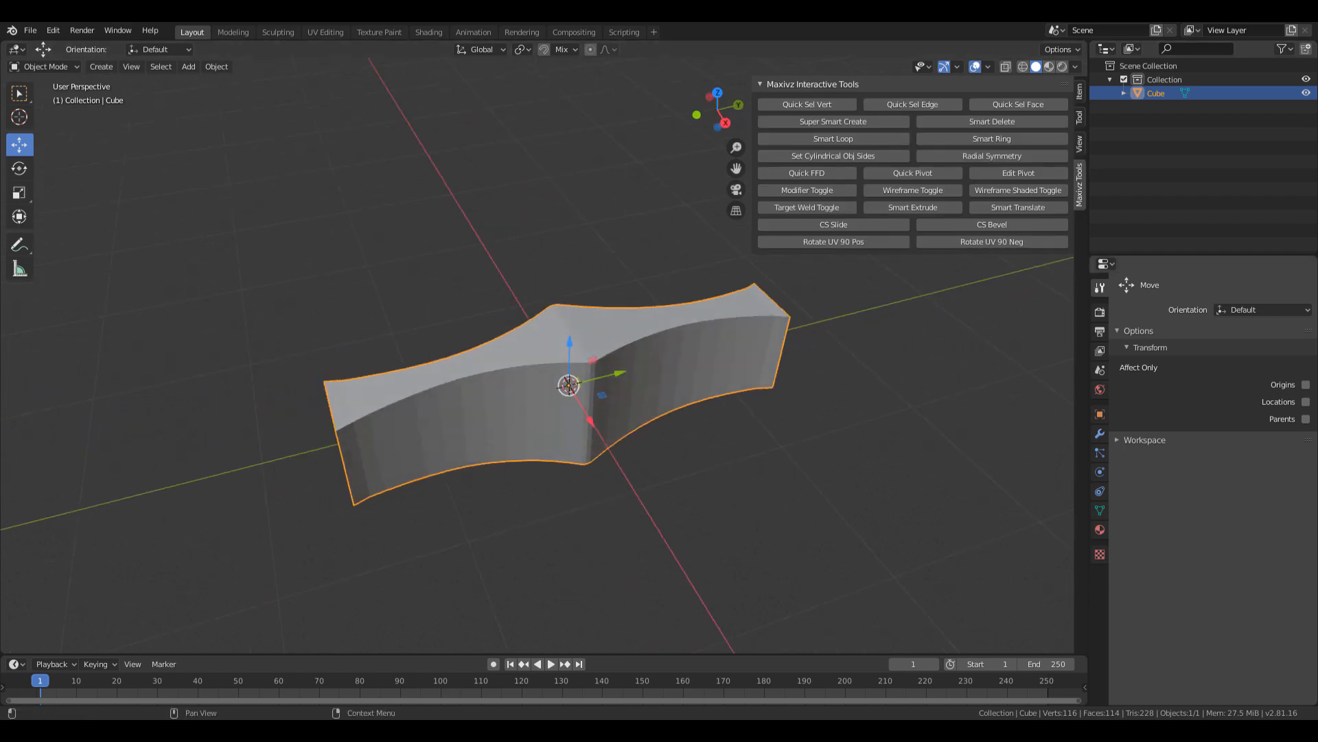
pyautogui.moveTo(1317, 138); pyautogui.dragTo(560, 122)
pyautogui.moveTo(643, 351); pyautogui.dragTo(644, 230)
pyautogui.scroll(2, 553, 348)
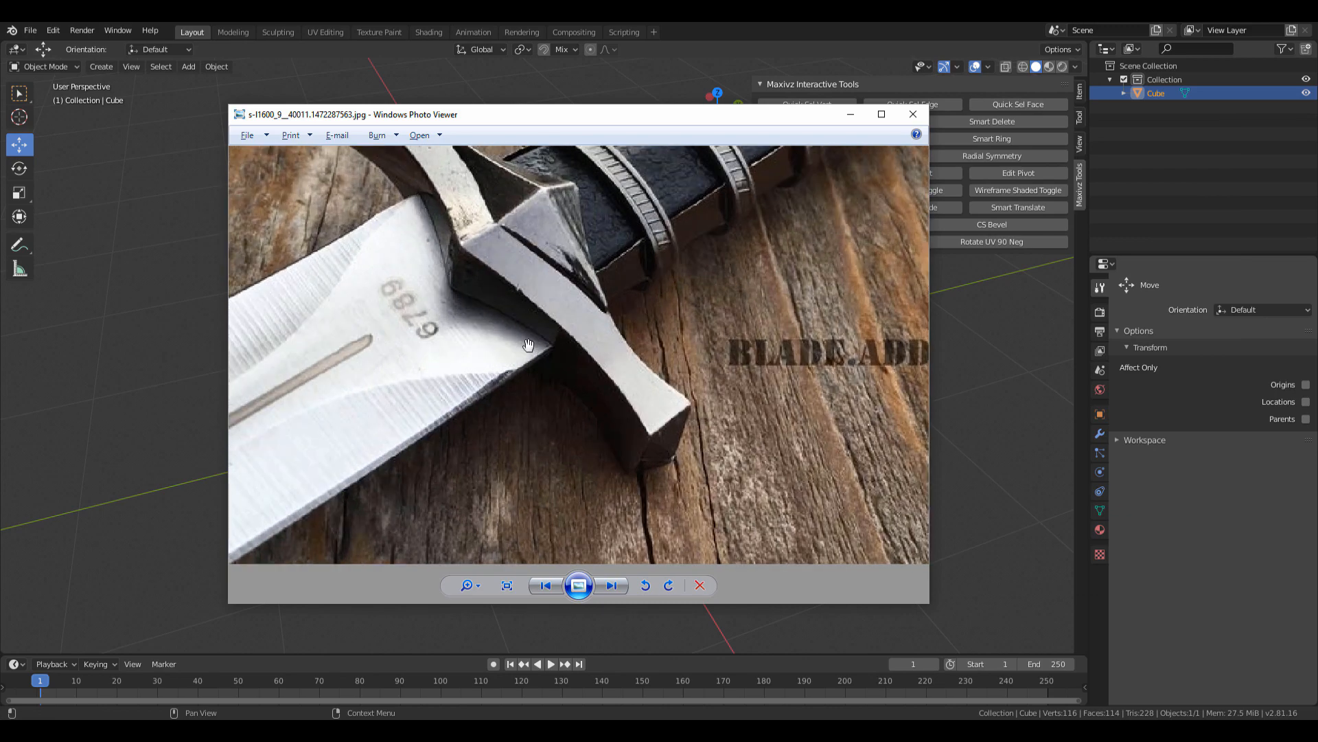
pyautogui.moveTo(528, 344); pyautogui.dragTo(550, 382)
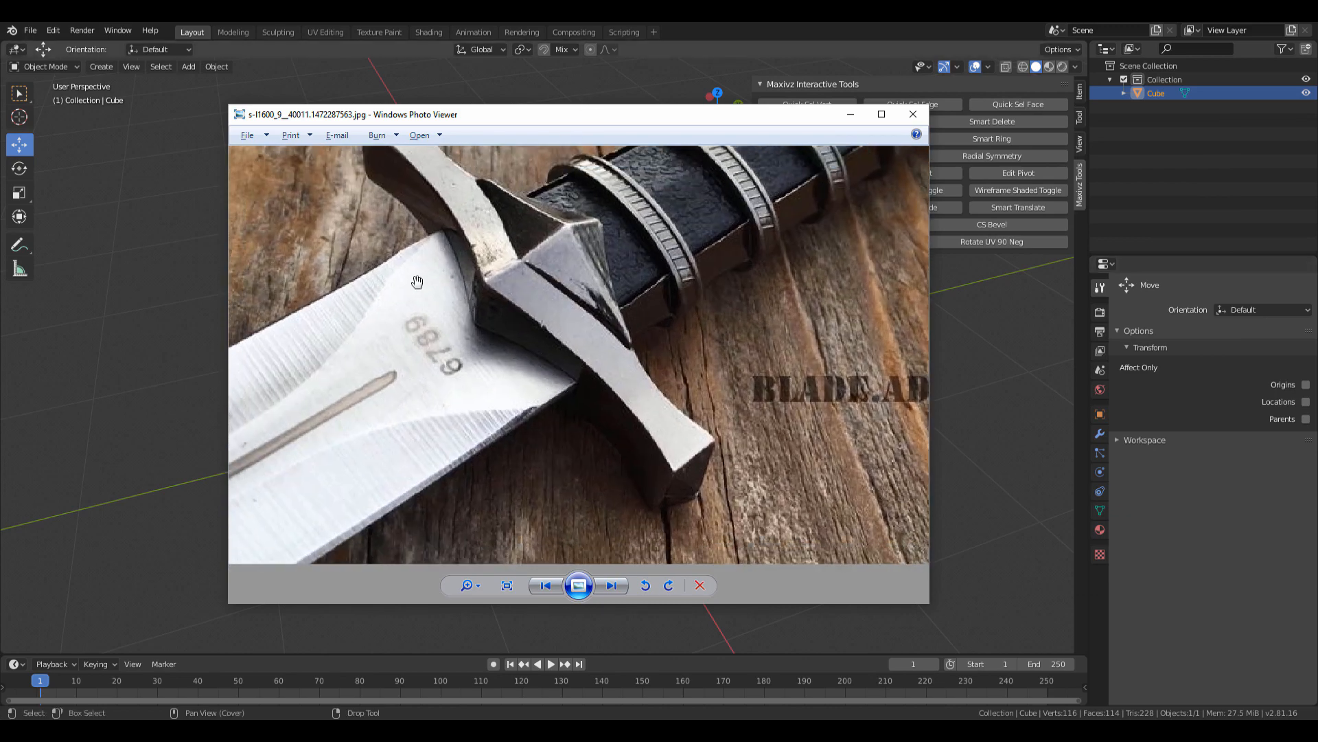
pyautogui.scroll(-3, 417, 282)
pyautogui.scroll(2, 539, 340)
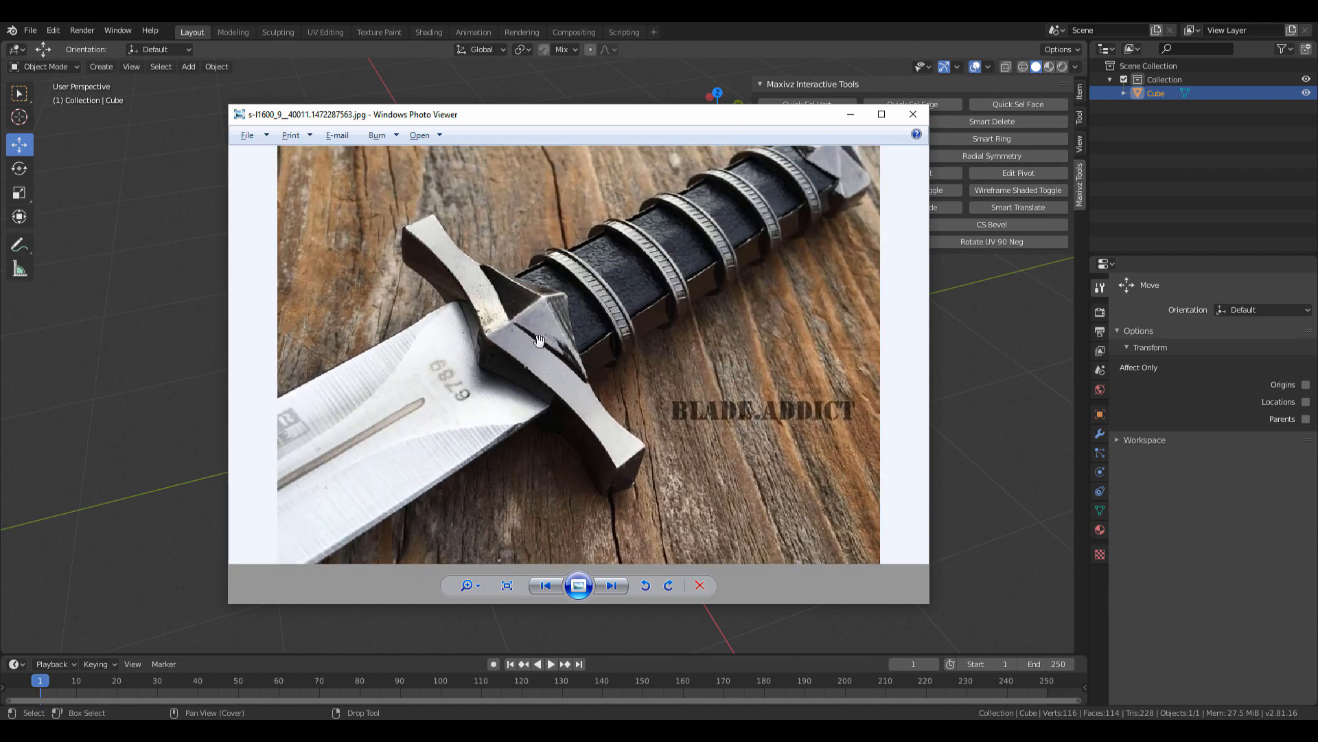
pyautogui.moveTo(595, 114); pyautogui.dragTo(1317, 98)
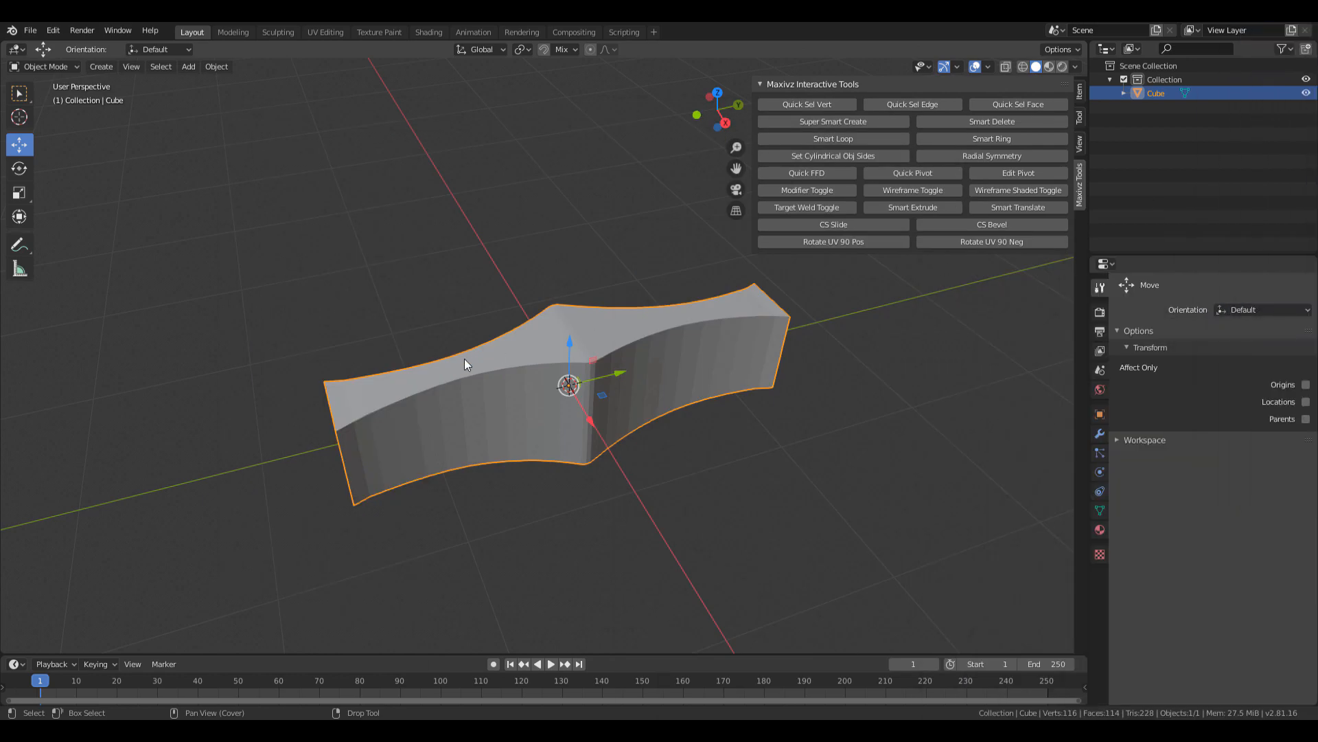
# In Edit Mode, add a centred horizontal loop cut around the crossguard.
pyautogui.moveTo(464, 364); pyautogui.dragTo(592, 399, button='middle')
pyautogui.press('Tab')
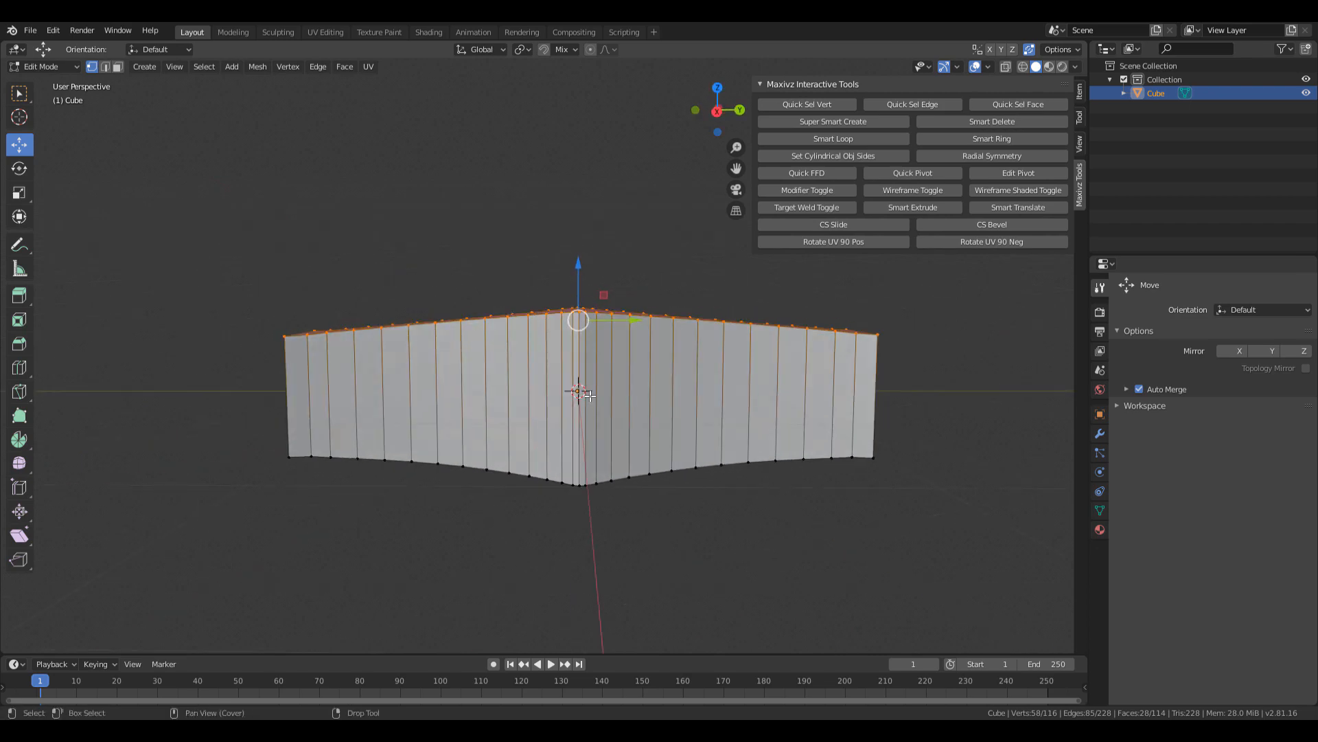
pyautogui.hotkey('ctrl', 'r')
pyautogui.click(590, 396)
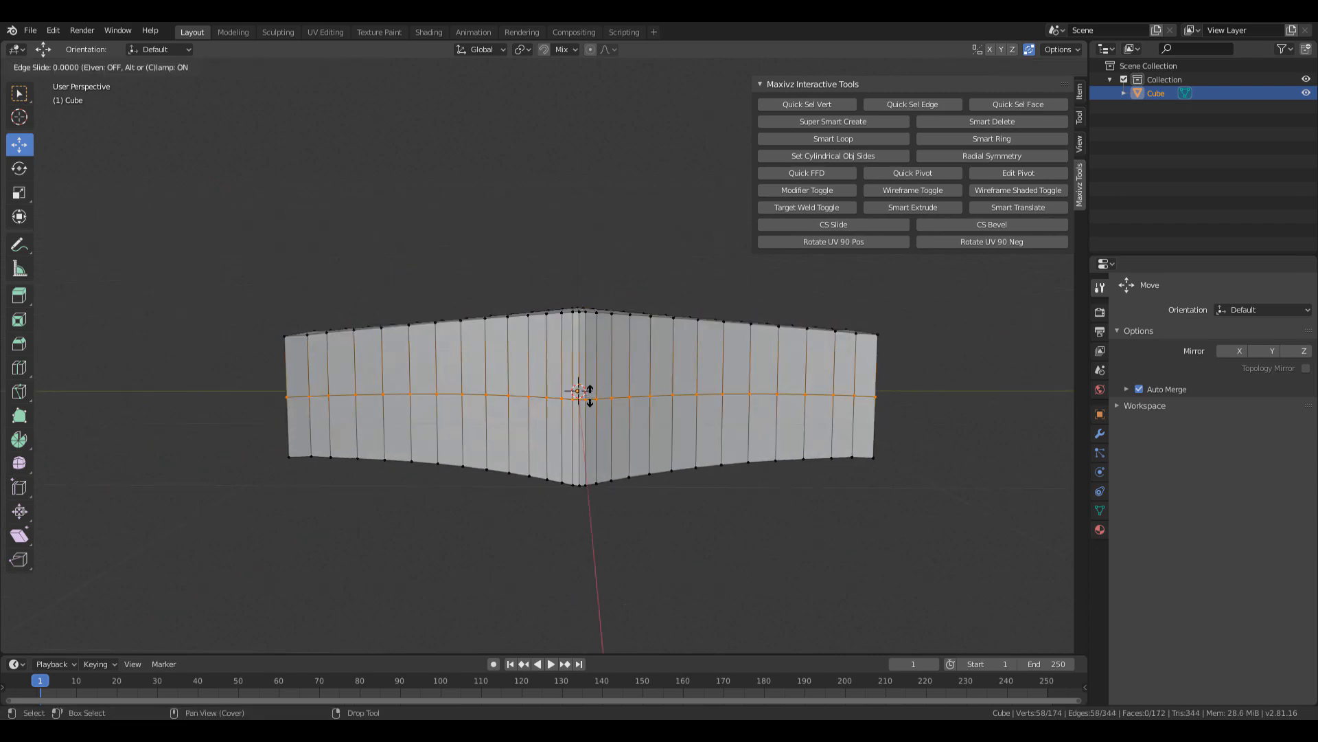
pyautogui.rightClick(590, 396)
# Try scaling the new loop vertically, then undo the scale.
pyautogui.press('r')
pyautogui.moveTo(627, 382); pyautogui.dragTo(578, 332, button='middle')
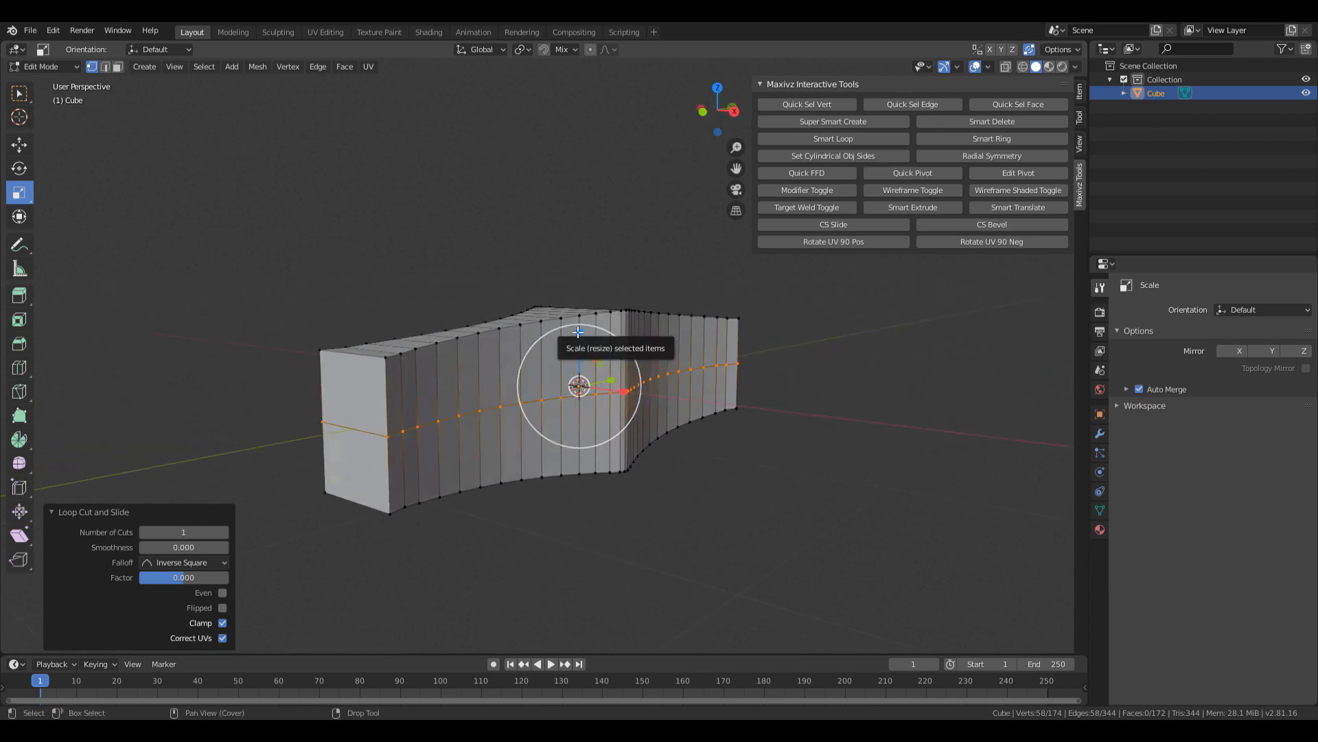
pyautogui.moveTo(578, 332); pyautogui.dragTo(580, 383)
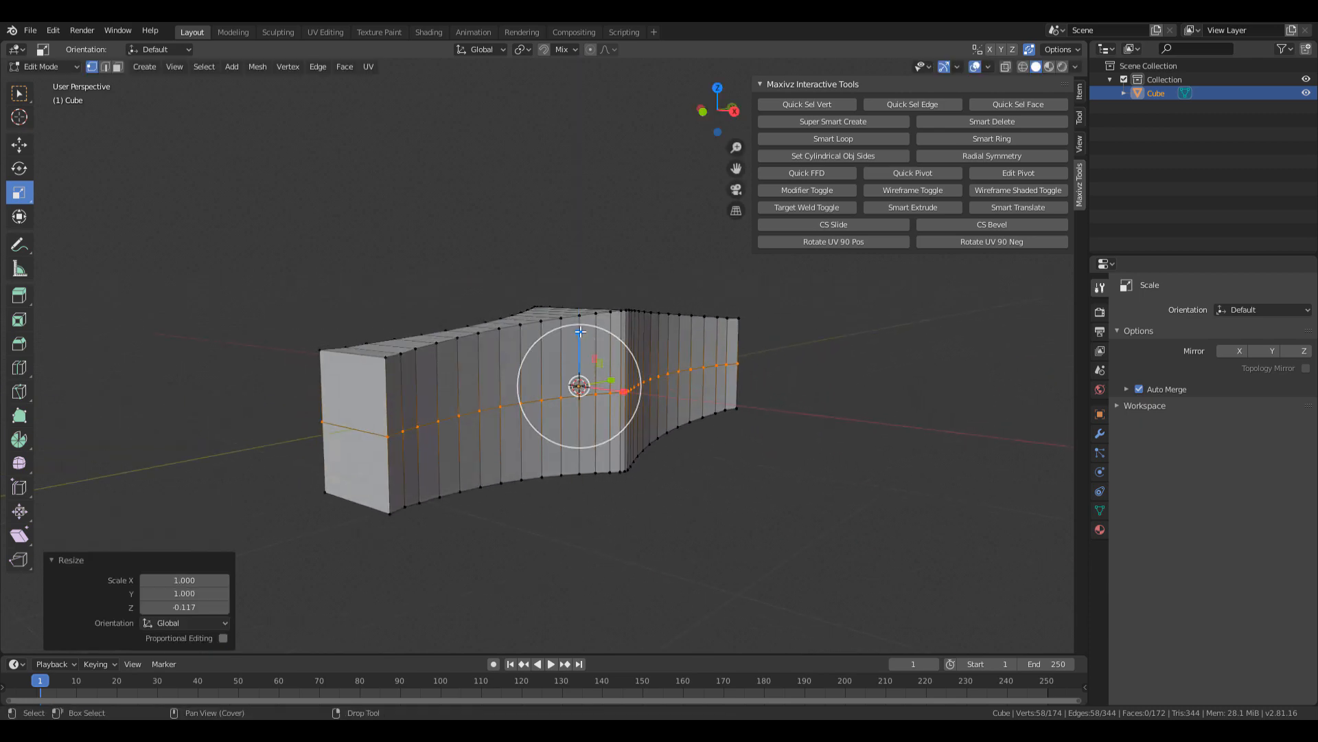
pyautogui.moveTo(579, 333); pyautogui.dragTo(581, 411)
pyautogui.moveTo(566, 429); pyautogui.dragTo(562, 320, button='middle')
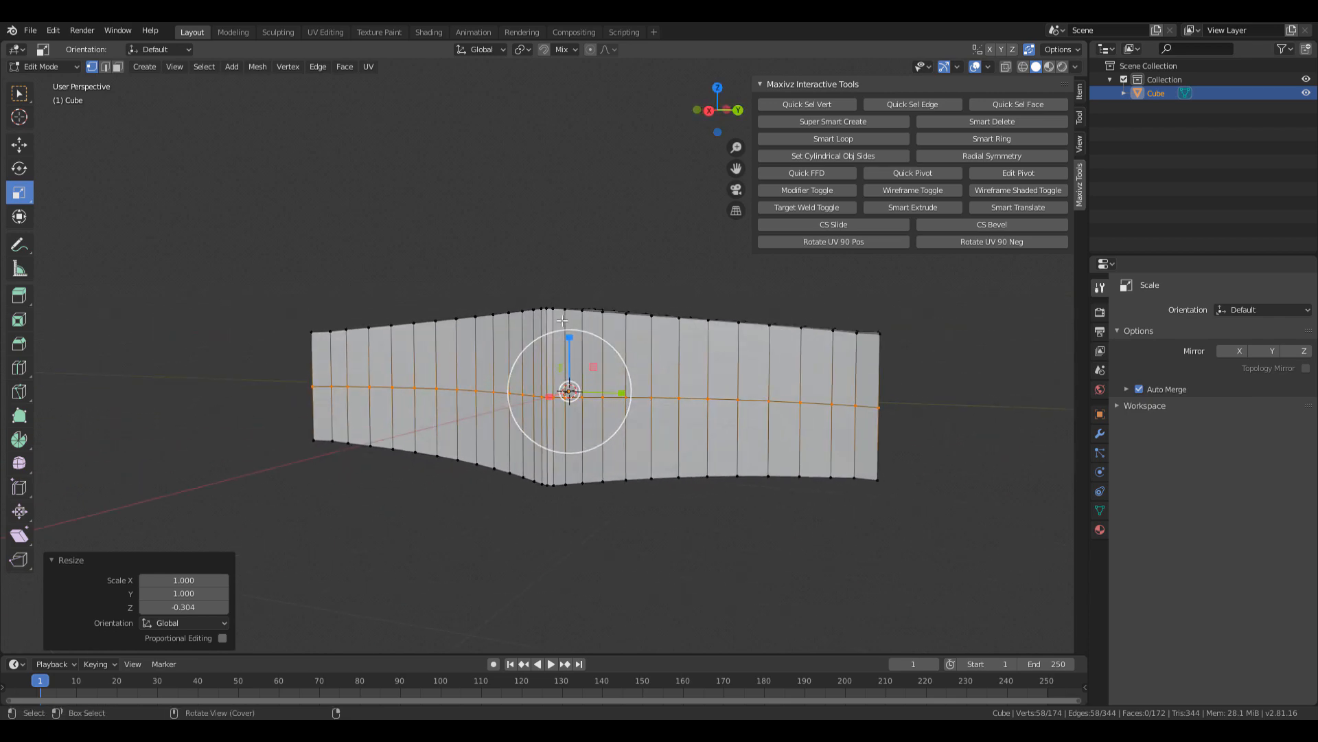
pyautogui.moveTo(569, 337); pyautogui.dragTo(580, 318)
pyautogui.moveTo(596, 145); pyautogui.dragTo(596, 147)
pyautogui.hotkey('ctrl', 'z')
# Select the top front edge loop and try flattening it, then undo.
pyautogui.keyDown('alt'); pyautogui.moveTo(667, 331); pyautogui.dragTo(660, 361, button='middle'); pyautogui.keyUp('alt')
pyautogui.press('2')
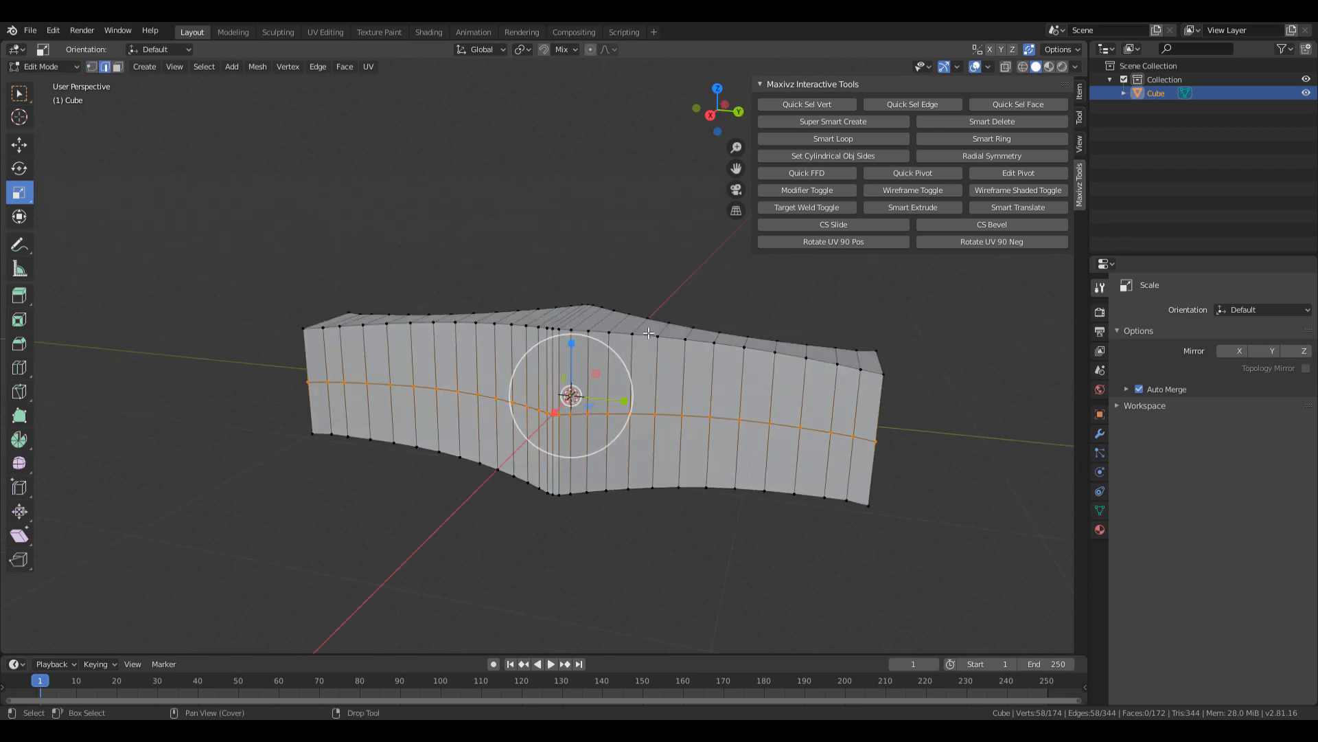
pyautogui.doubleClick(648, 334)
pyautogui.keyDown('alt'); pyautogui.moveTo(571, 305); pyautogui.dragTo(563, 281, button='middle'); pyautogui.keyUp('alt')
pyautogui.moveTo(558, 280); pyautogui.dragTo(566, 318)
pyautogui.hotkey('ctrl', 'z')
pyautogui.press('2')
pyautogui.press('2')
# Select the middle horizontal edge loop and inspect it from several angles.
pyautogui.doubleClick(645, 405)
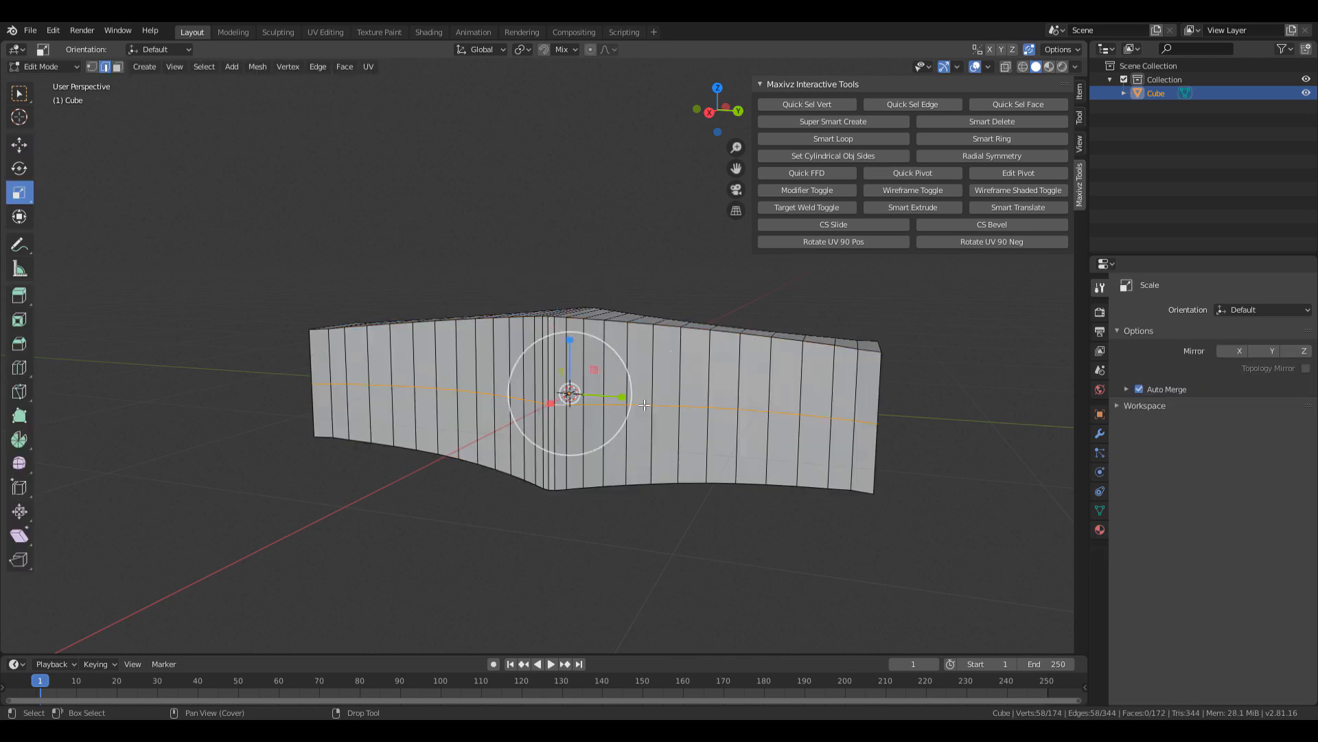
pyautogui.keyDown('alt'); pyautogui.moveTo(645, 405); pyautogui.dragTo(509, 386, button='middle'); pyautogui.keyUp('alt')
pyautogui.scroll(1, 639, 401)
pyautogui.keyDown('alt'); pyautogui.moveTo(615, 390); pyautogui.dragTo(593, 386); pyautogui.keyUp('alt')
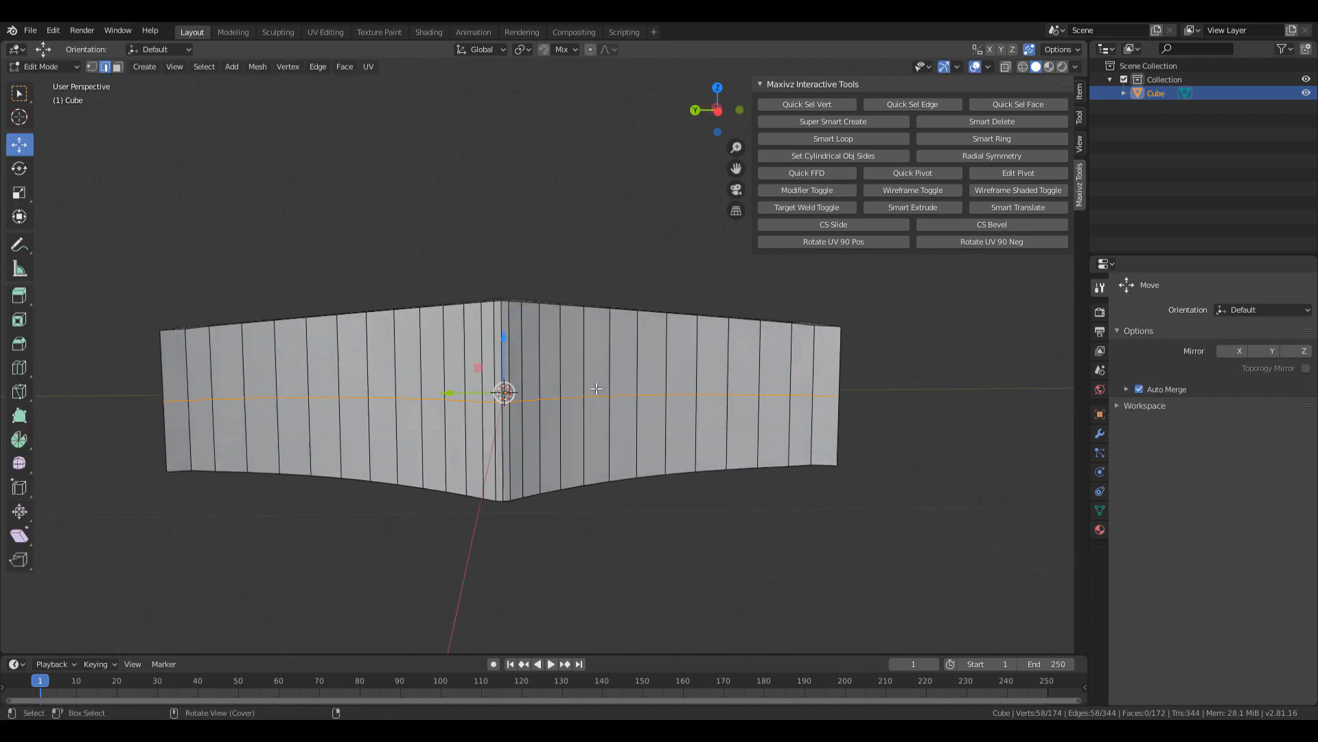
pyautogui.scroll(-1, 592, 386)
pyautogui.keyDown('alt'); pyautogui.moveTo(592, 386); pyautogui.dragTo(665, 386, button='middle'); pyautogui.keyUp('alt')
pyautogui.keyDown('alt'); pyautogui.moveTo(659, 387); pyautogui.dragTo(715, 398); pyautogui.keyUp('alt')
pyautogui.scroll(1, 679, 380)
pyautogui.keyDown('alt'); pyautogui.moveTo(696, 385); pyautogui.dragTo(687, 395, button='middle'); pyautogui.keyUp('alt')
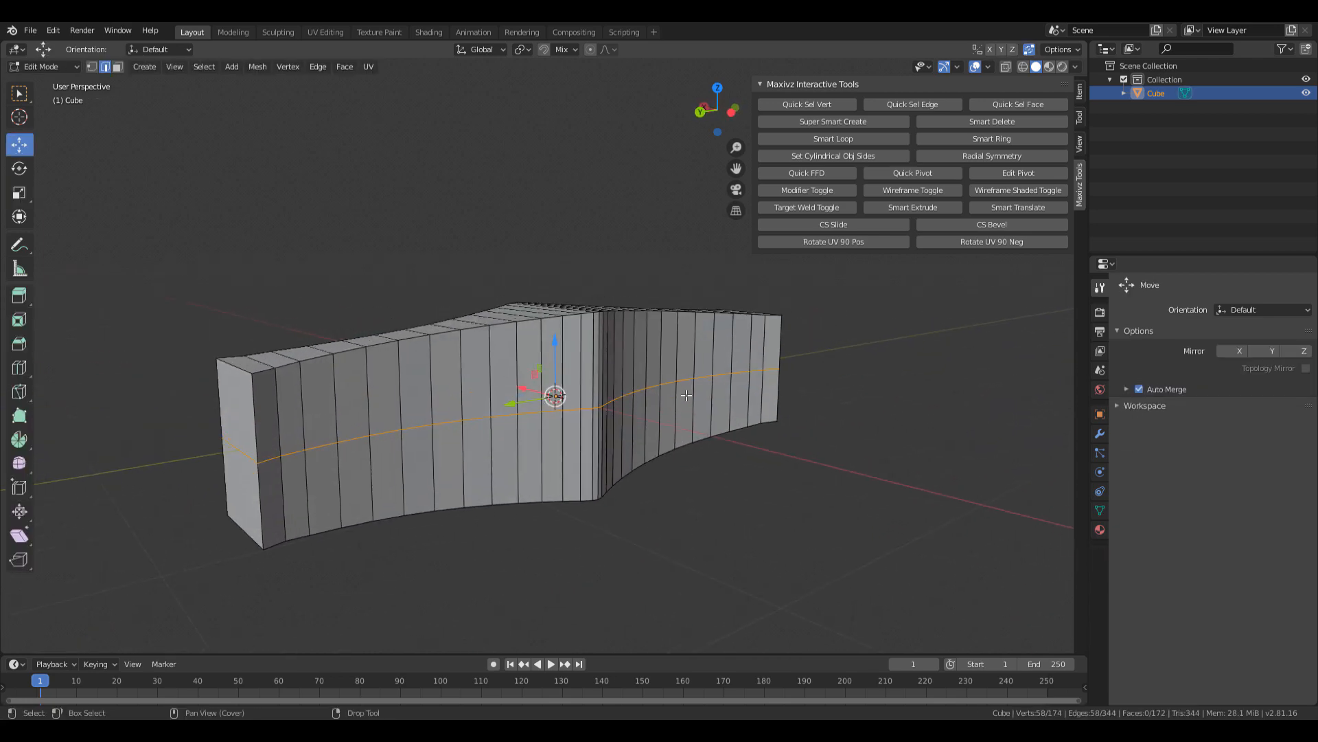
# Bevel the middle loop into a single-segment band about 0.244 m wide.
pyautogui.hotkey('ctrl', 'b')
pyautogui.scroll(-1, 693, 392)
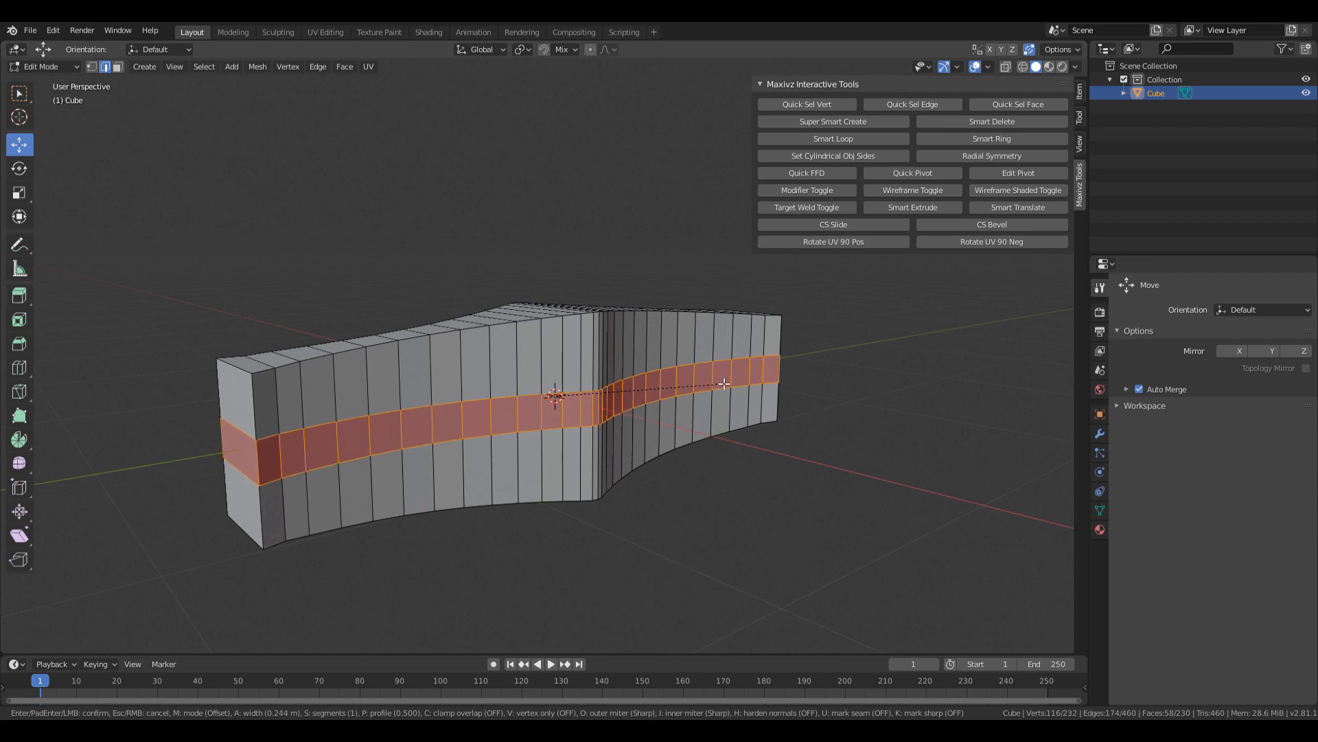
# Confirm the 0.244 m bevel and bring Photo Viewer back to browse dagger references.
pyautogui.click(725, 383)
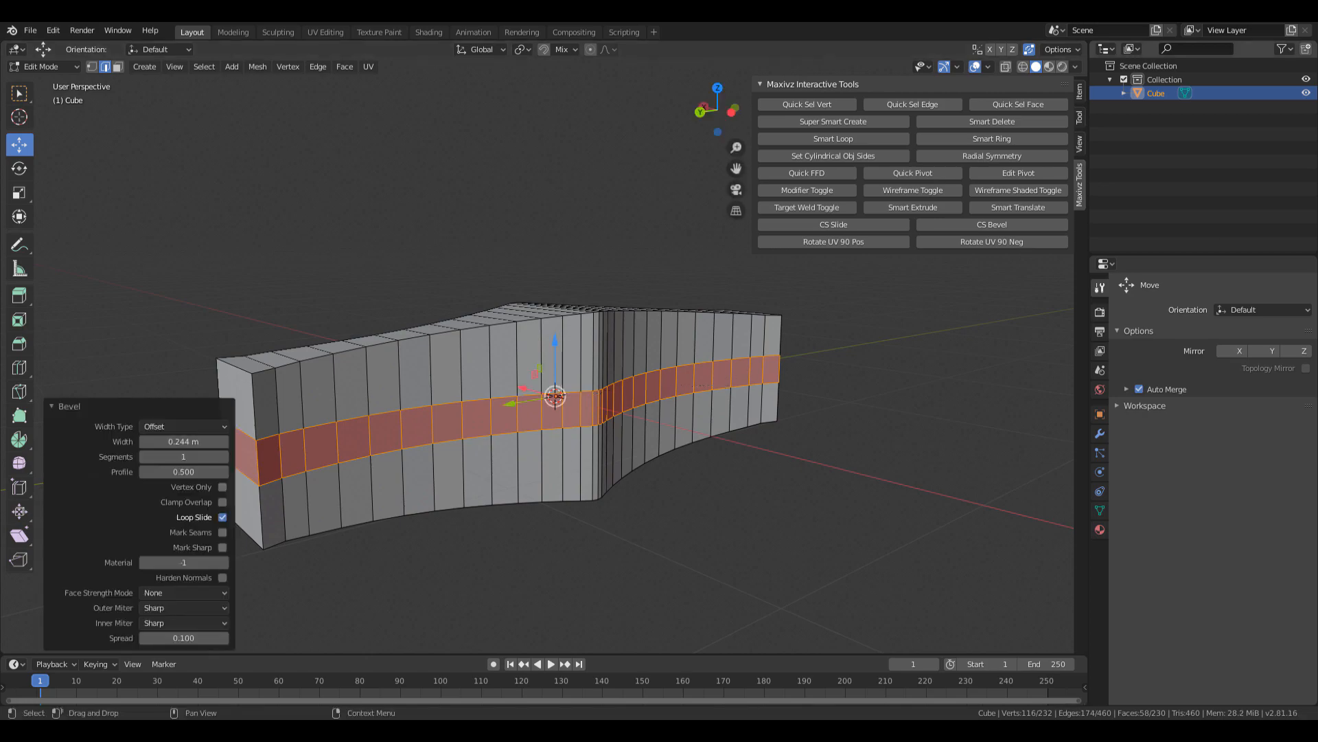
pyautogui.moveTo(1317, 167); pyautogui.dragTo(530, 107)
pyautogui.press('Right')
pyautogui.press('Right')
pyautogui.press('Right')
pyautogui.press('Right')
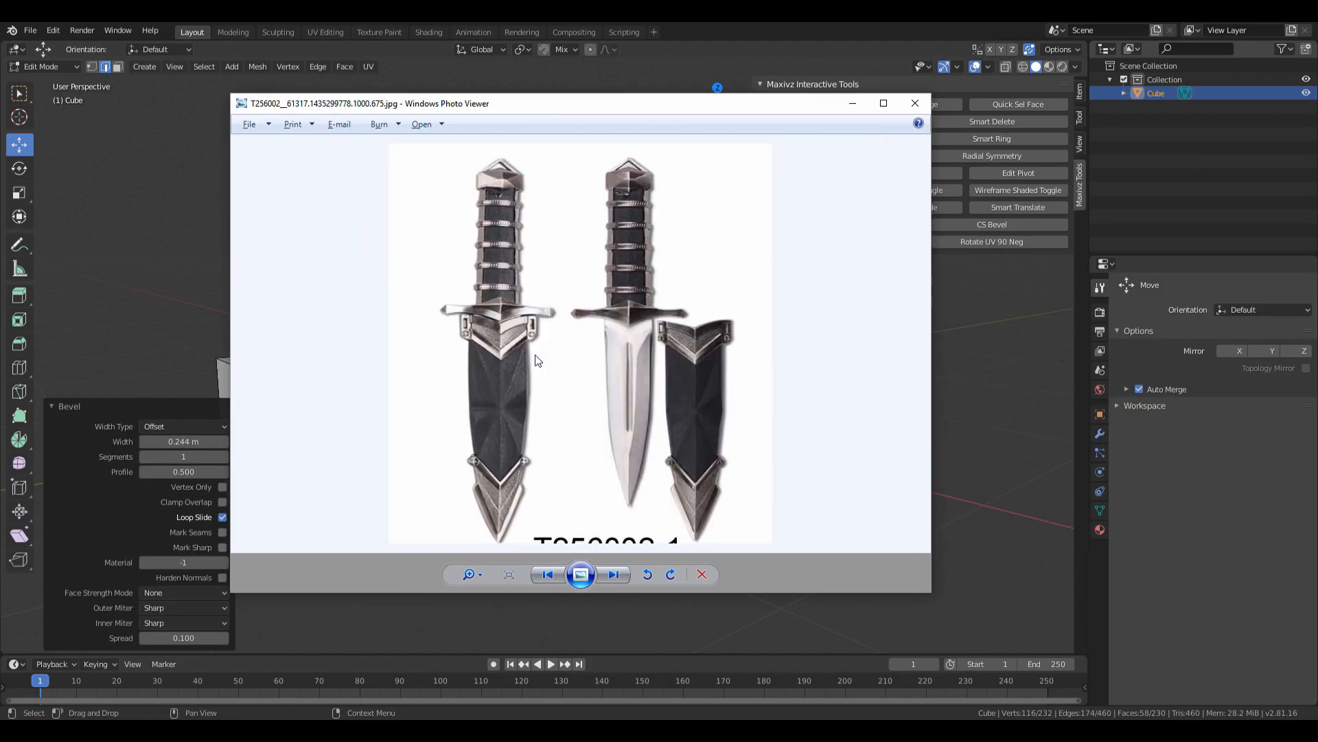
pyautogui.press('Right')
pyautogui.press('Right')
pyautogui.press('Right')
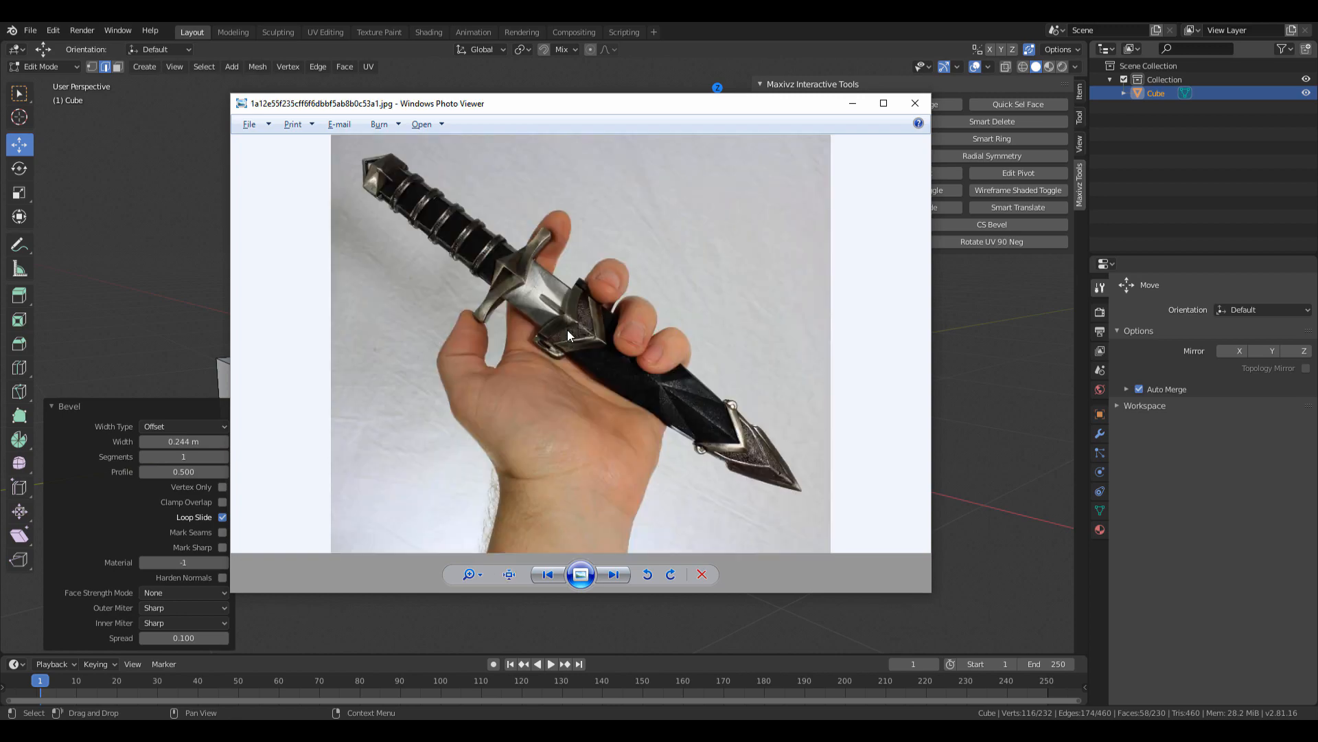
pyautogui.press('Right')
pyautogui.press('Right')
pyautogui.press('Right')
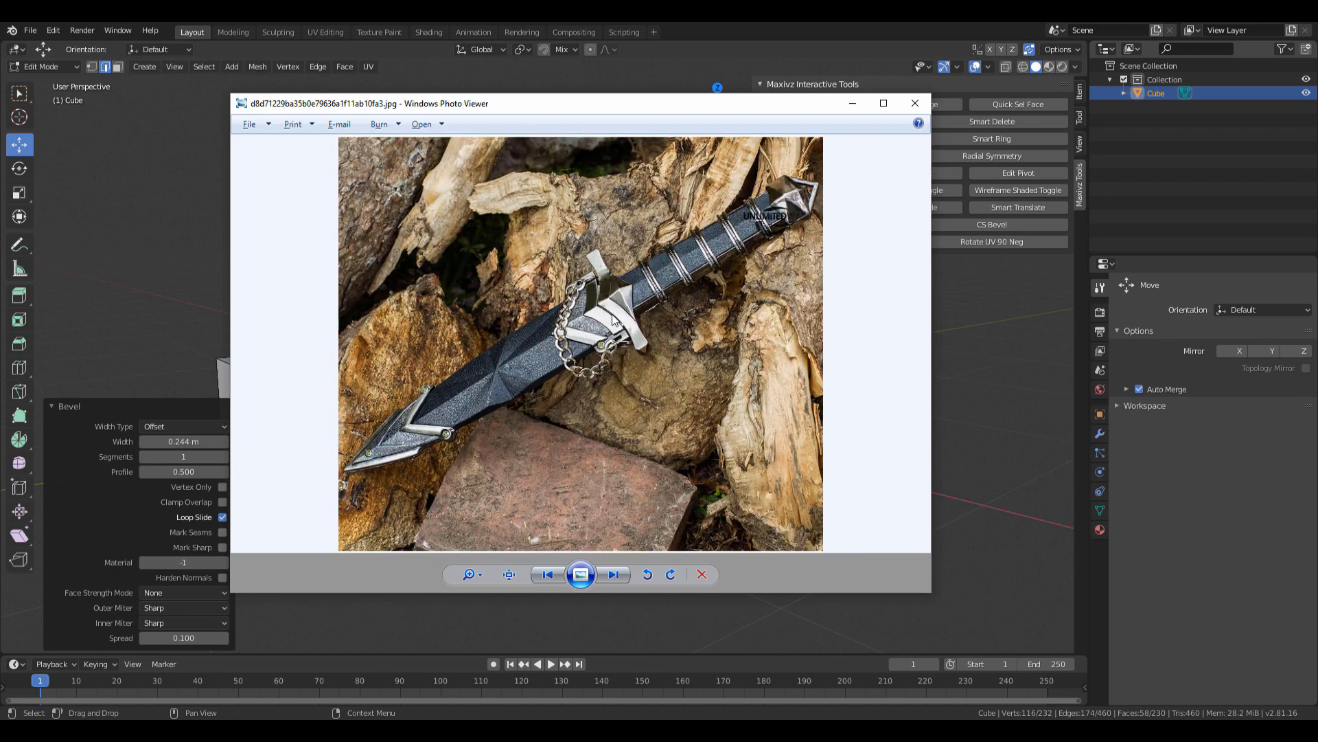
pyautogui.press('Right')
pyautogui.press('Right')
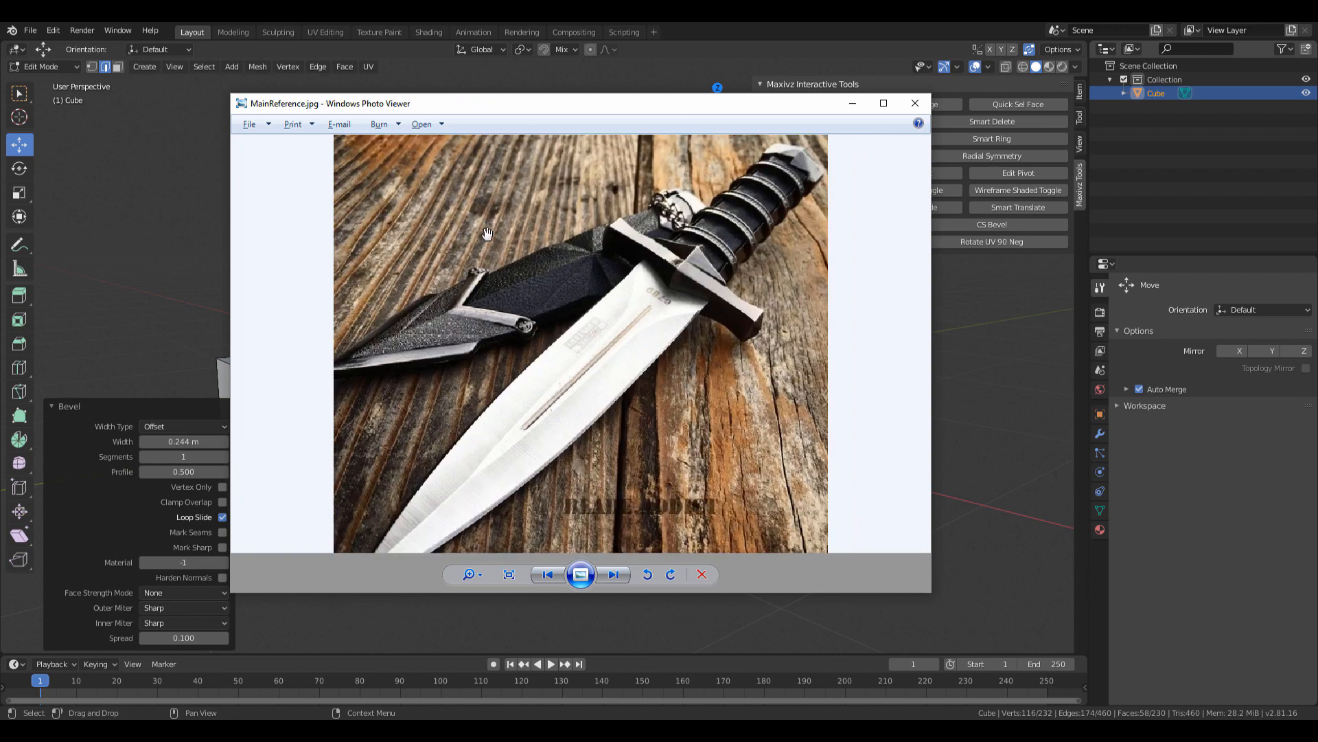
# Compare references, ending on the dagger-on-wood photo, then move the viewer off-screen.
pyautogui.scroll(3, 685, 296)
pyautogui.press('Right')
pyautogui.press('Right')
pyautogui.press('Right')
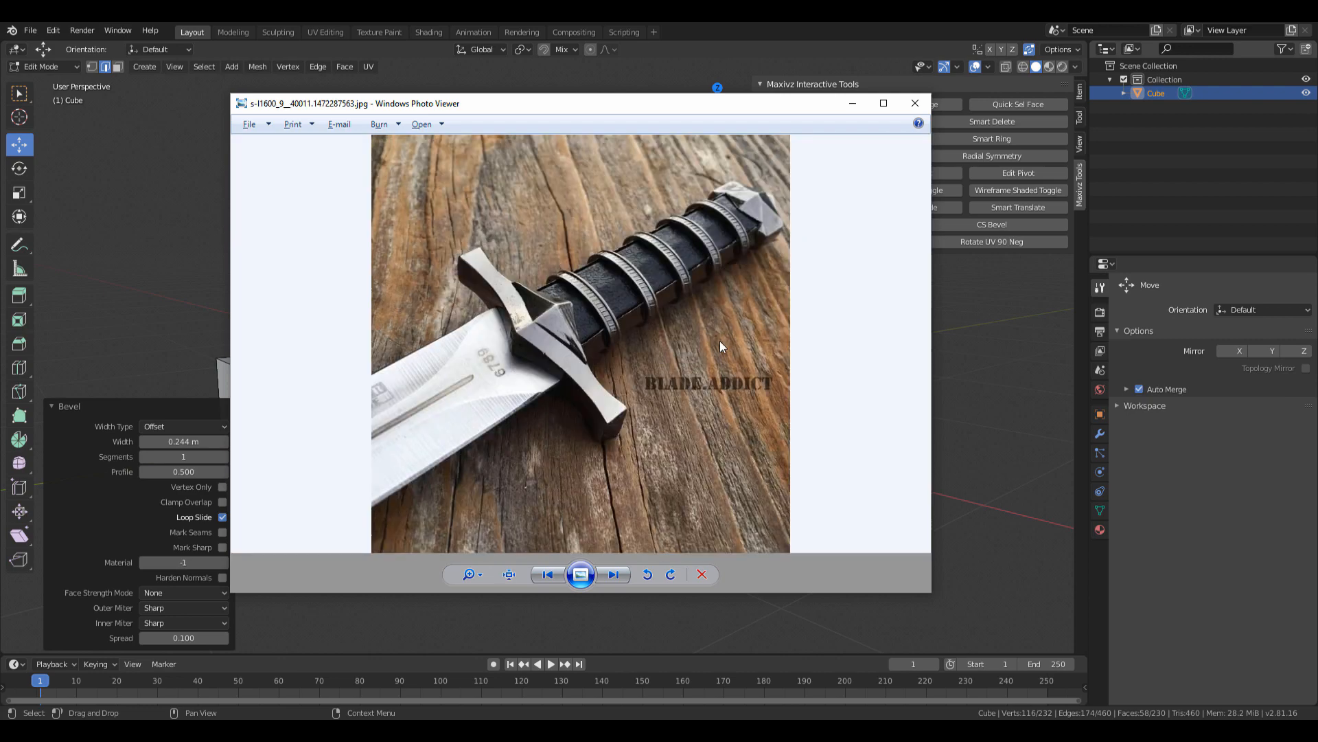
pyautogui.press('Right')
pyautogui.press('Right')
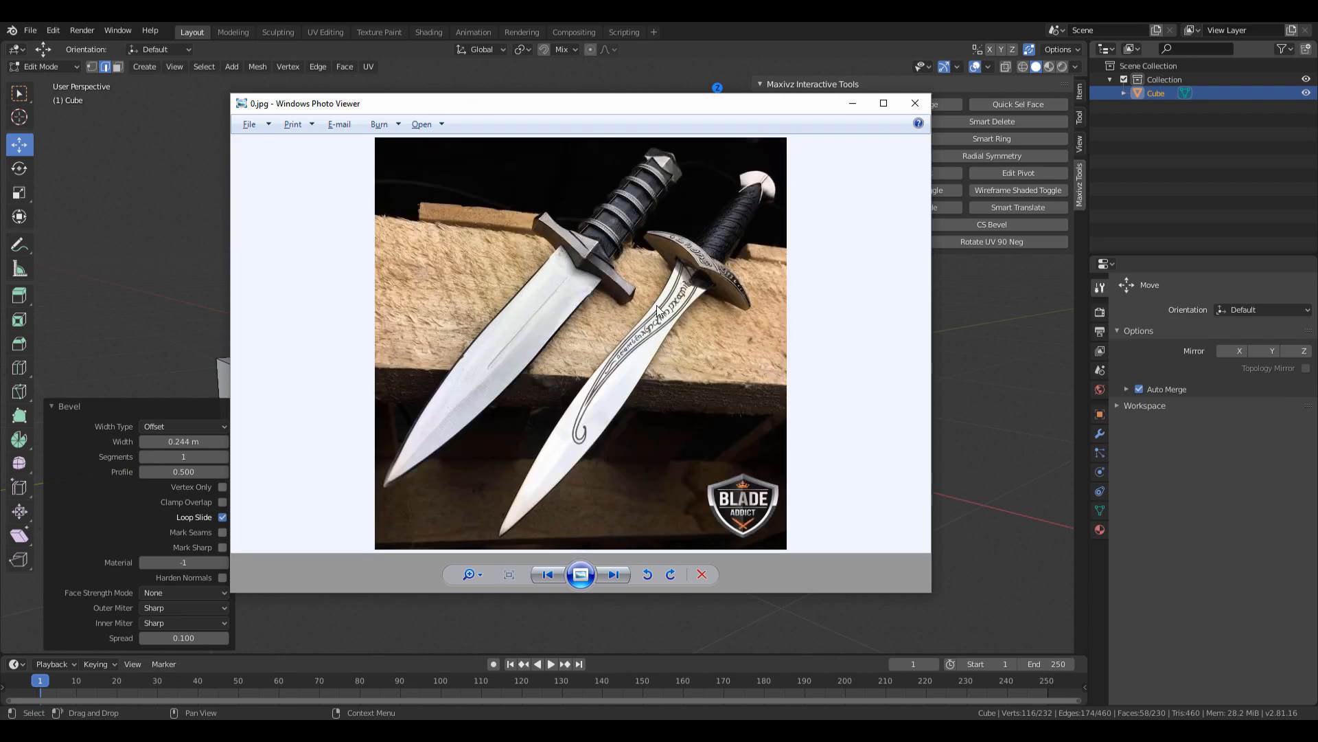
pyautogui.press('Left')
pyautogui.press('Left')
pyautogui.press('Left')
pyautogui.press('Right')
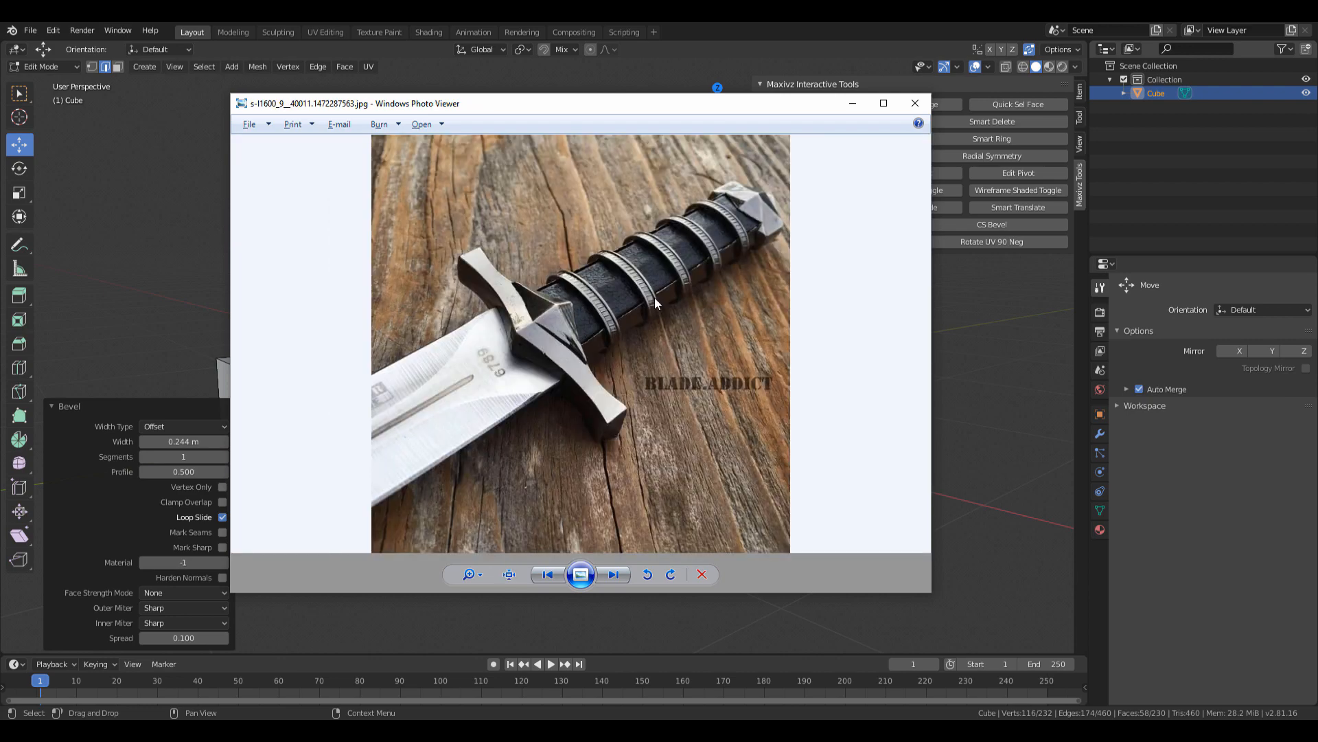
pyautogui.press('Left')
pyautogui.press('Right')
pyautogui.moveTo(602, 108); pyautogui.dragTo(1317, 326)
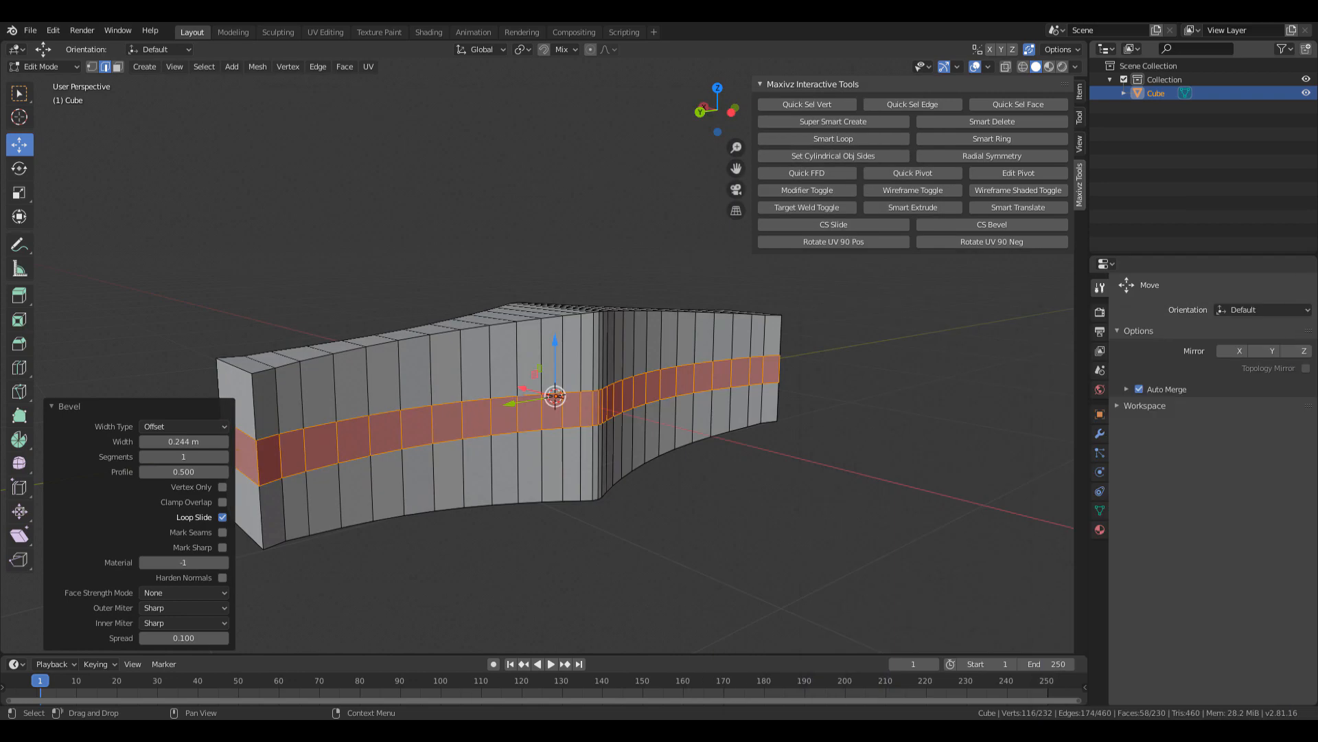
# Frame the crossguard's middle band, trying a linked-mesh selection and a front edge.
pyautogui.moveTo(680, 330); pyautogui.dragTo(497, 358, button='middle')
pyautogui.scroll(-2, 660, 336)
pyautogui.scroll(-4, 587, 352)
pyautogui.scroll(8, 544, 366)
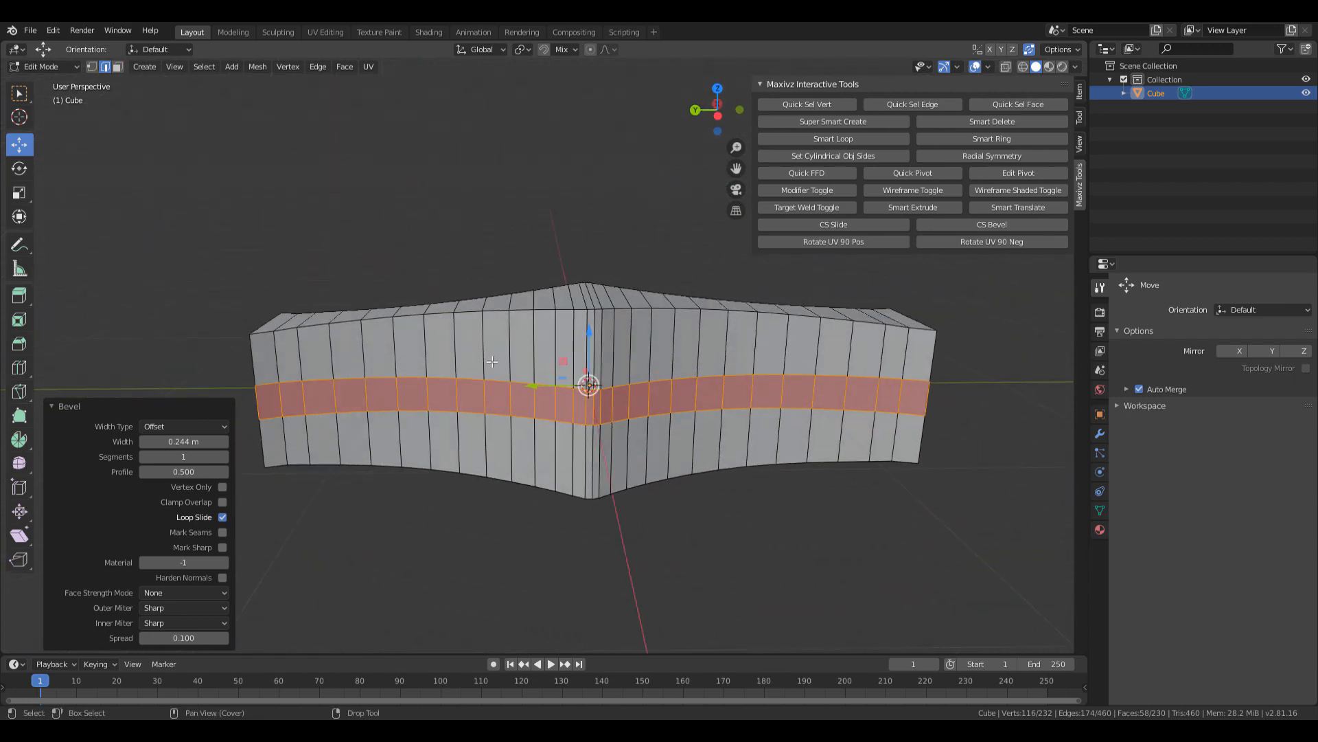
pyautogui.hotkey('ctrl', 'l')
pyautogui.click(419, 394)
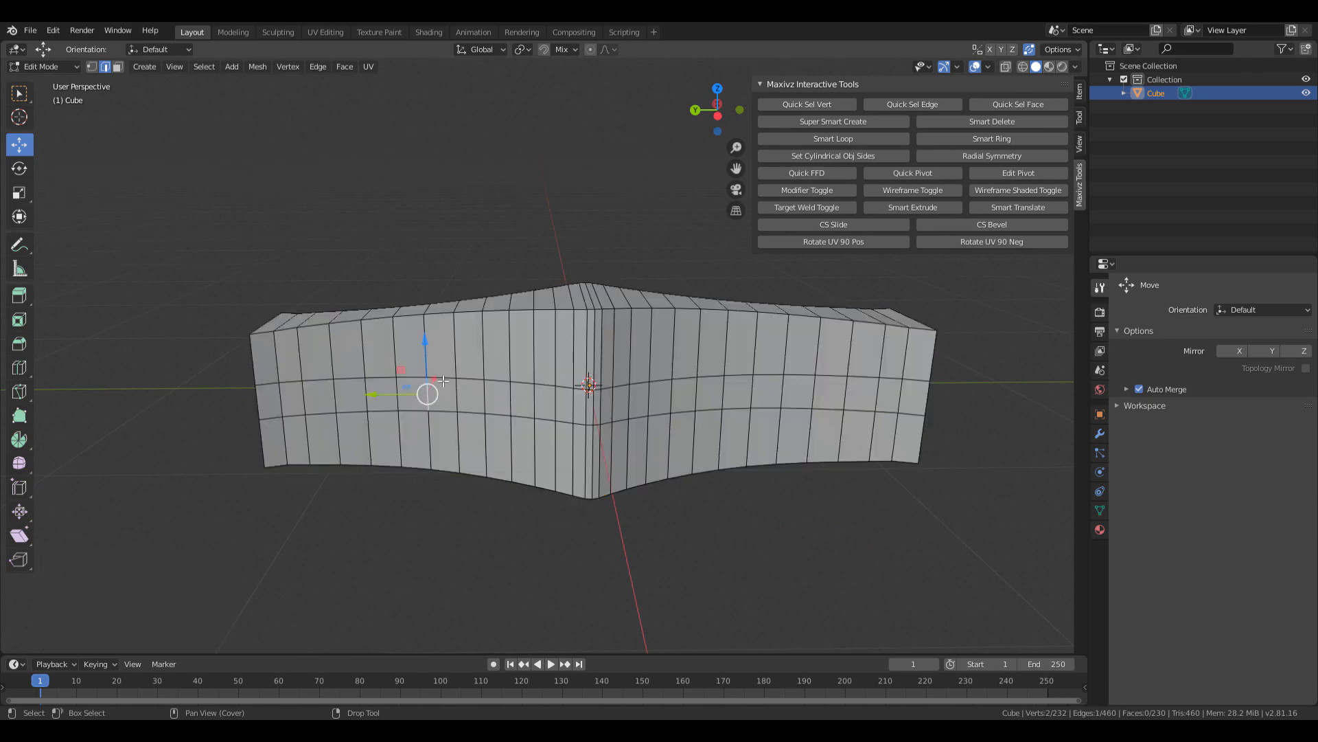
# In face select mode, clear the selection and pick four band faces, two each side of centre.
pyautogui.press('3')
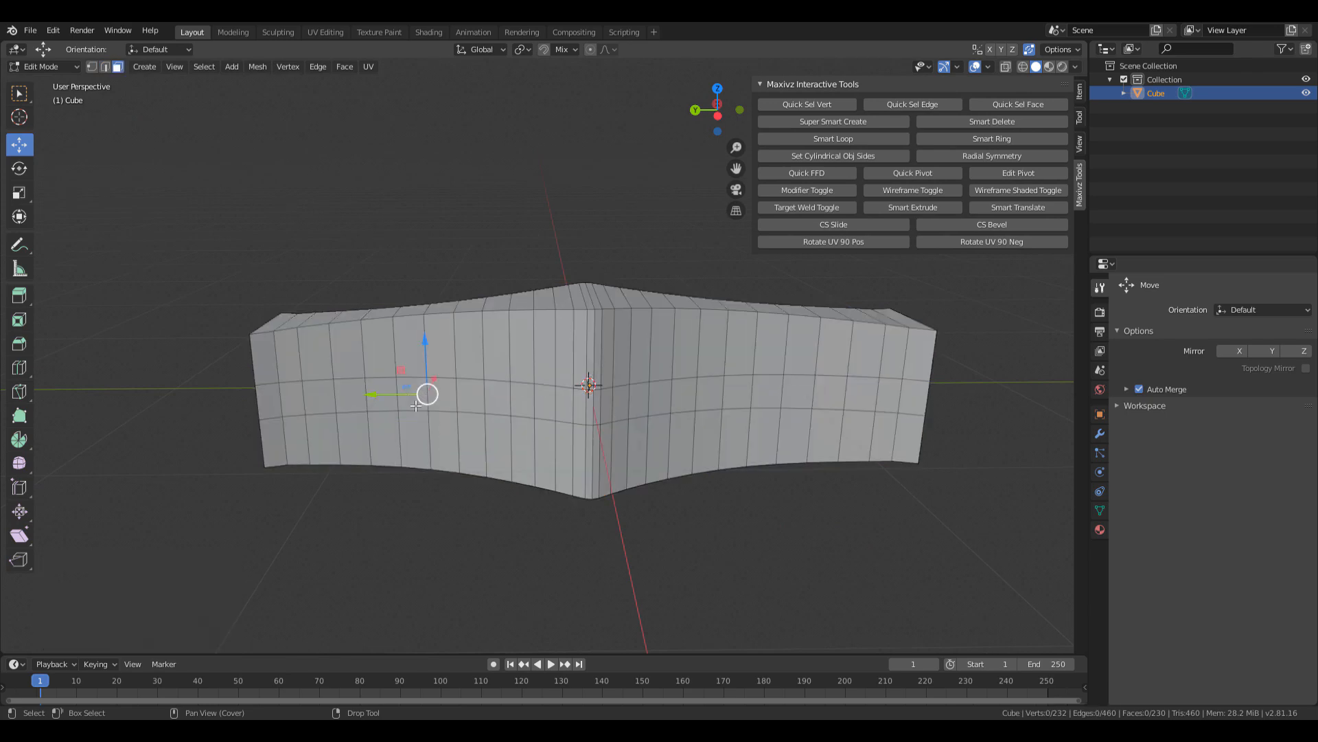
pyautogui.press('a')
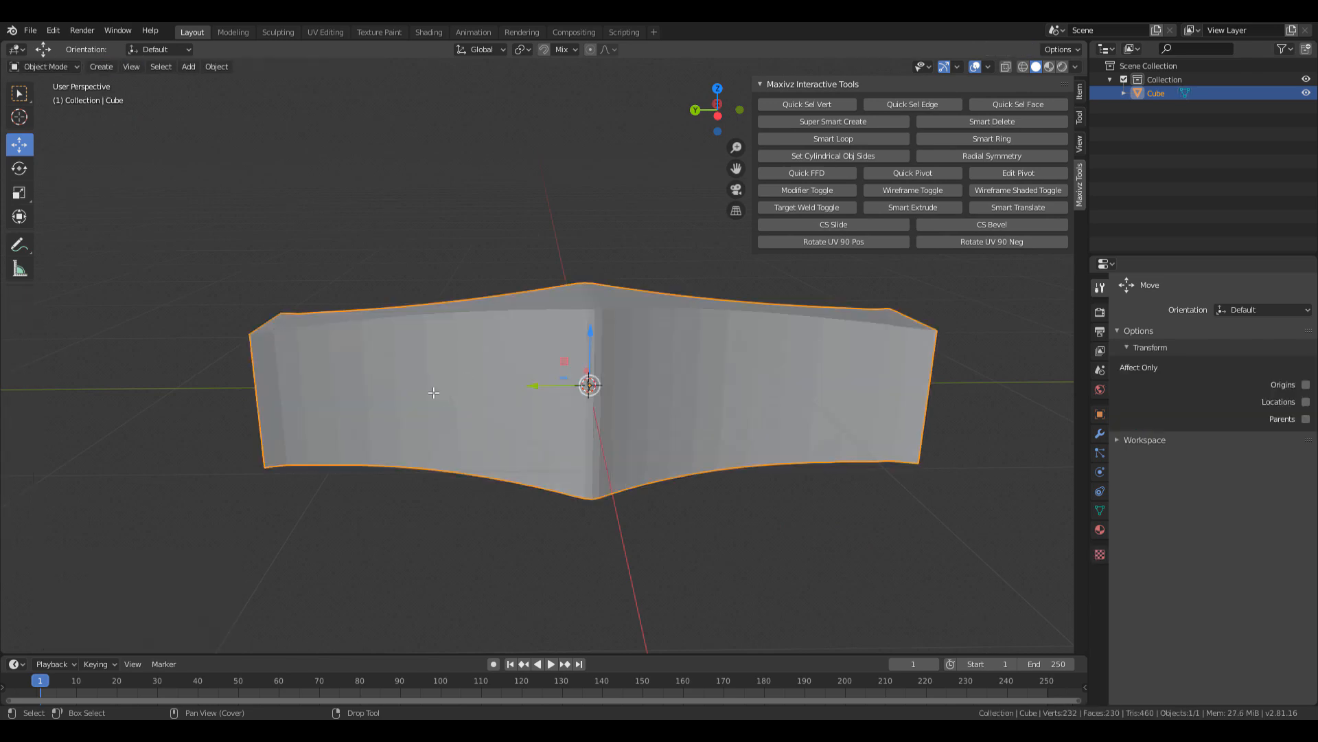
pyautogui.hotkey('alt', 'a')
pyautogui.click(412, 391)
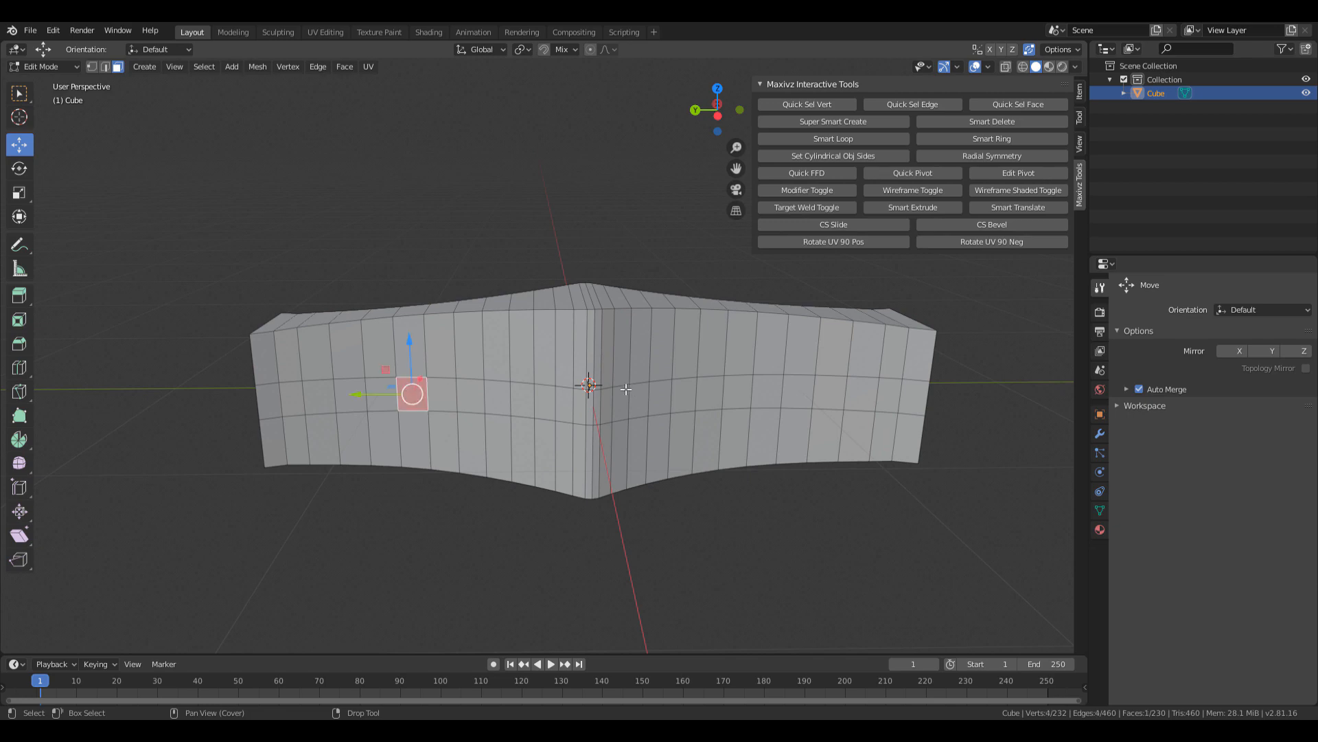
pyautogui.moveTo(445, 392); pyautogui.dragTo(737, 390, button='middle')
pyautogui.keyDown('shift'); pyautogui.click(743, 401); pyautogui.keyUp('shift')
pyautogui.keyDown('ctrl'); pyautogui.click(737, 390); pyautogui.keyUp('ctrl')
pyautogui.keyDown('ctrl'); pyautogui.click(438, 391); pyautogui.keyUp('ctrl')
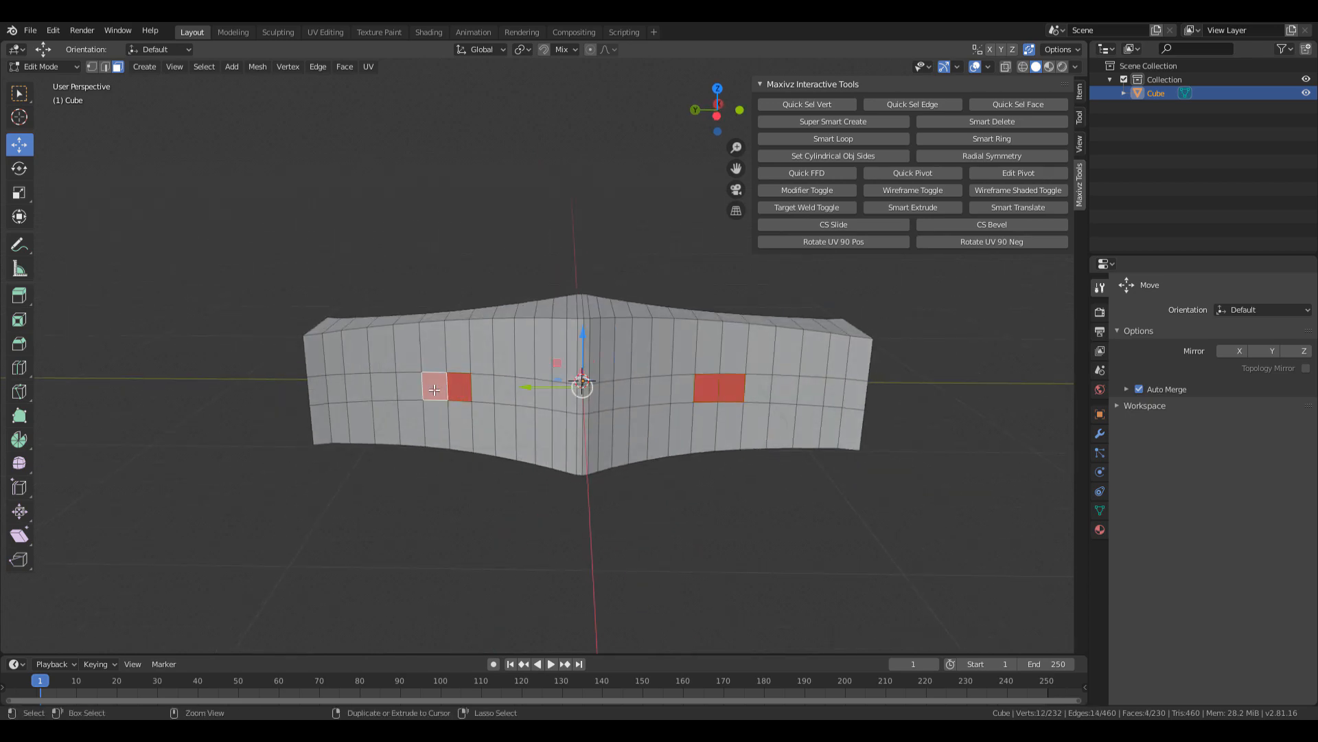
pyautogui.scroll(-7, 666, 389)
pyautogui.moveTo(639, 391); pyautogui.dragTo(634, 424, button='middle')
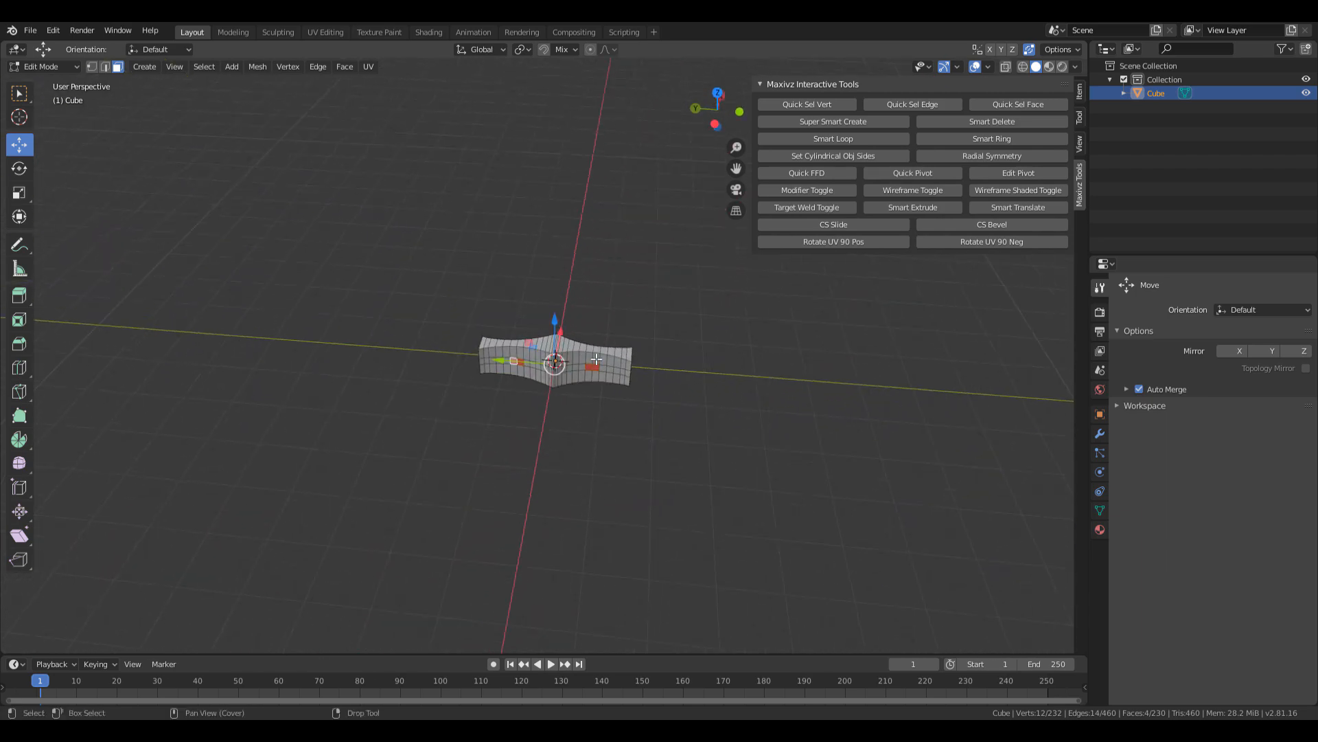
# Select the side row of faces leftward from the right pair and fill the path between them.
pyautogui.scroll(8, 659, 400)
pyautogui.keyDown('shift'); pyautogui.click(730, 417); pyautogui.keyUp('shift')
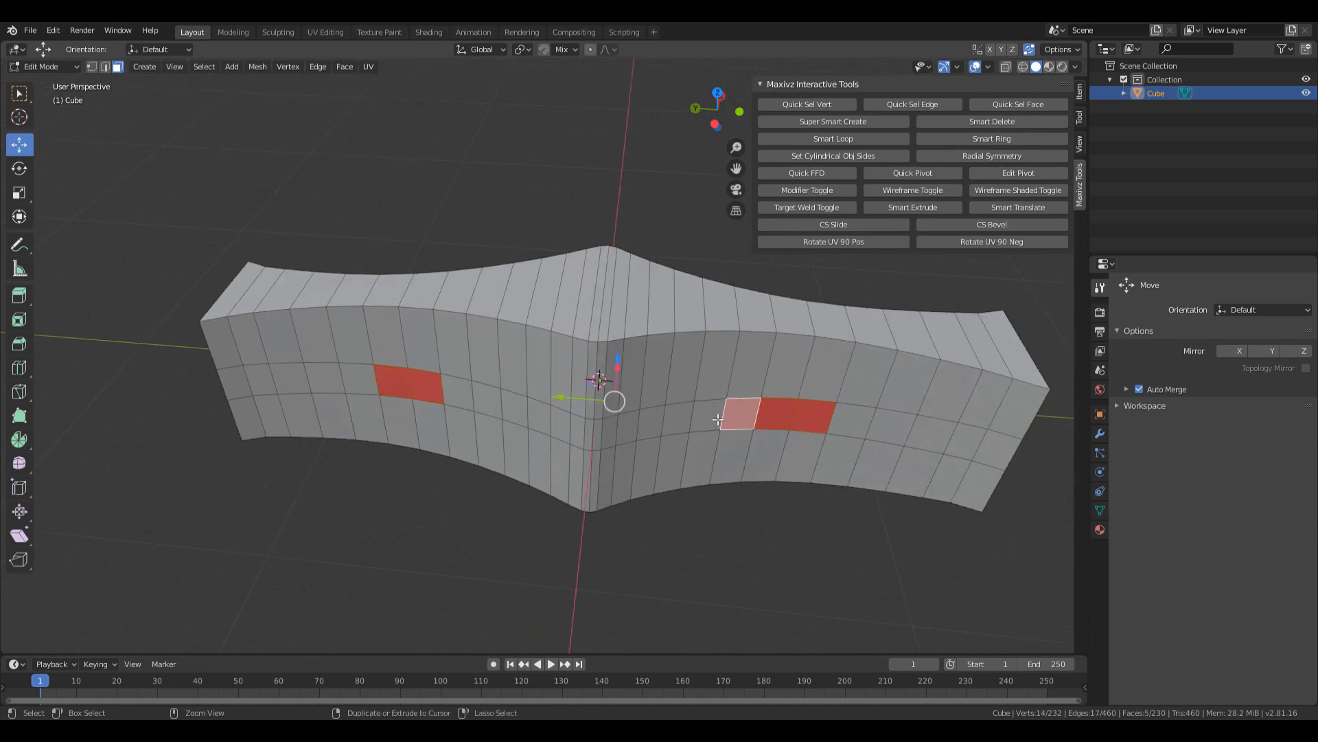
pyautogui.keyDown('shift'); pyautogui.click(707, 416); pyautogui.keyUp('shift')
pyautogui.keyDown('shift'); pyautogui.click(677, 418); pyautogui.keyUp('shift')
pyautogui.keyDown('shift'); pyautogui.click(650, 422); pyautogui.keyUp('shift')
pyautogui.keyDown('shift'); pyautogui.click(626, 427); pyautogui.keyUp('shift')
pyautogui.keyDown('shift'); pyautogui.click(602, 435); pyautogui.keyUp('shift')
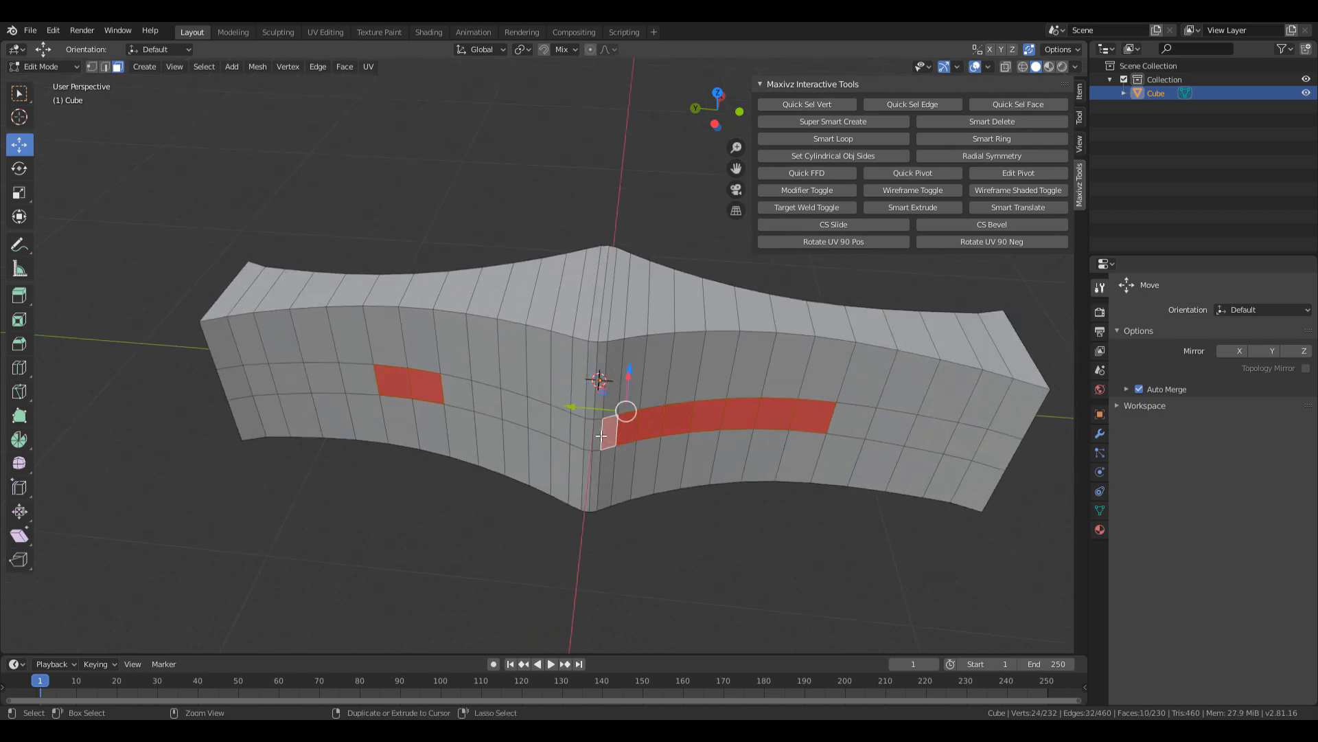
pyautogui.keyDown('ctrl'); pyautogui.keyDown('shift'); pyautogui.click(465, 391); pyautogui.keyUp('shift'); pyautogui.keyUp('ctrl')
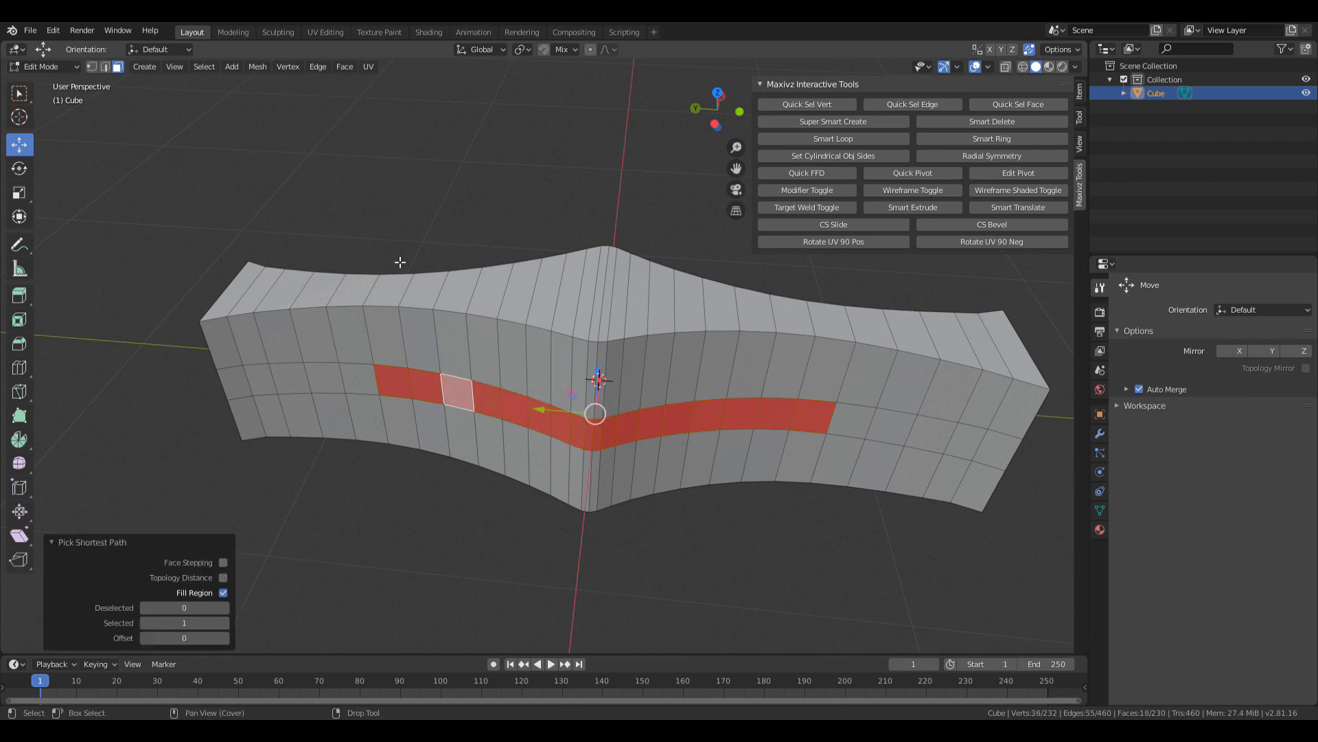
# Add faces at both ends of the strip, then remove the extra end faces to trim it.
pyautogui.moveTo(400, 262); pyautogui.dragTo(604, 384, button='middle')
pyautogui.scroll(-3, 704, 366)
pyautogui.scroll(-5, 660, 383)
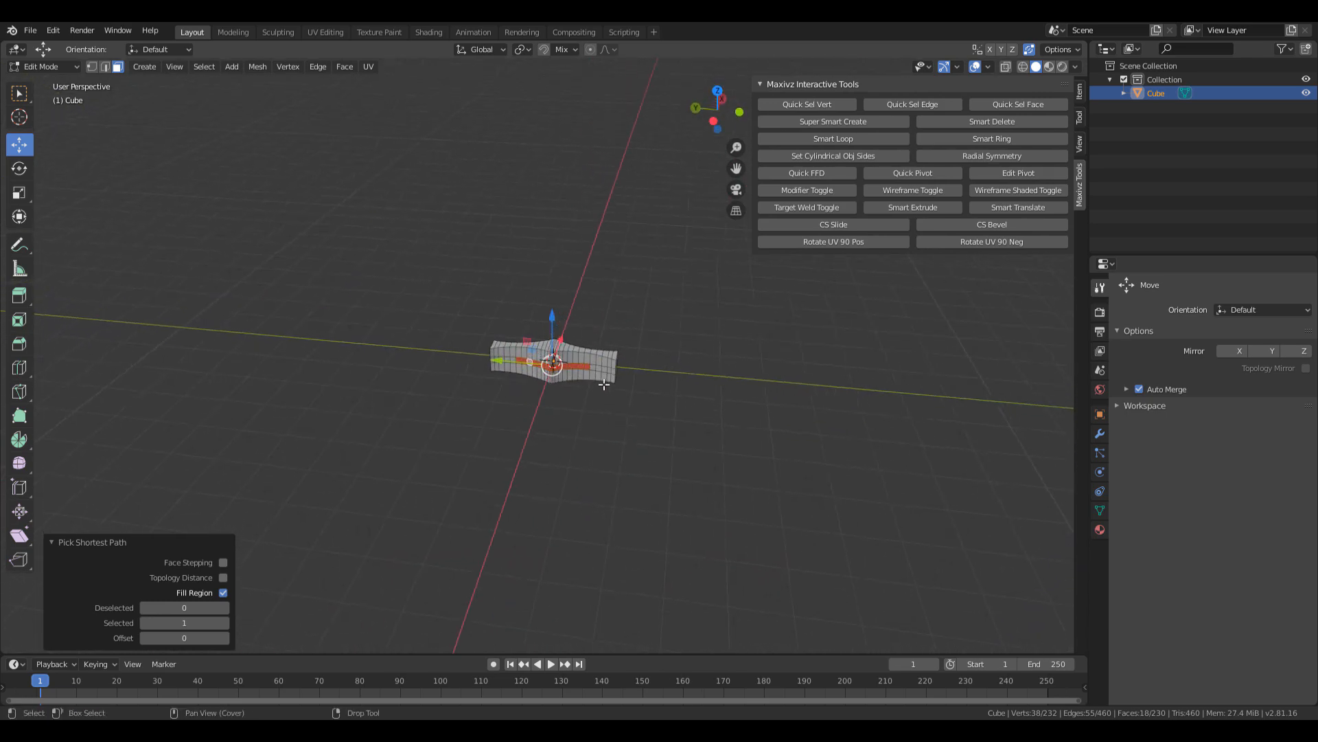
pyautogui.scroll(8, 605, 385)
pyautogui.keyDown('shift'); pyautogui.click(760, 405); pyautogui.keyUp('shift')
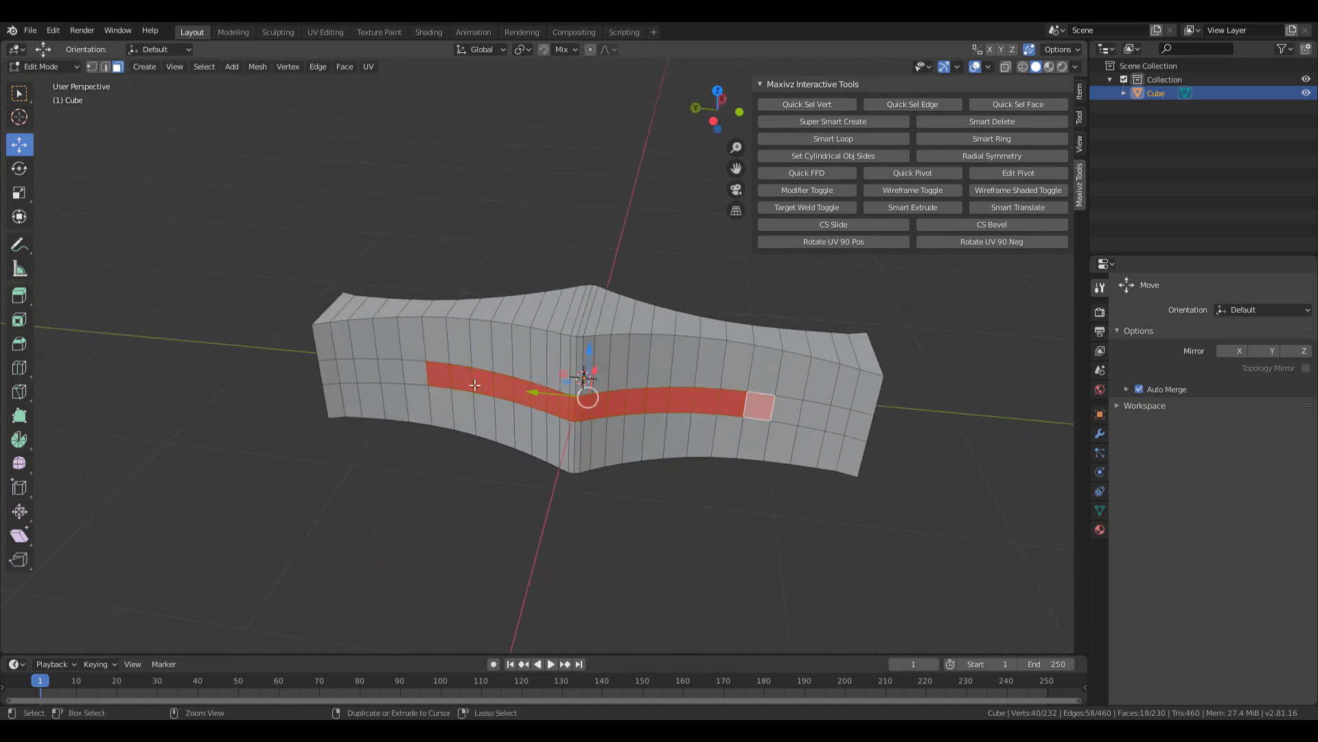
pyautogui.keyDown('shift'); pyautogui.click(412, 370); pyautogui.keyUp('shift')
pyautogui.scroll(-6, 412, 370)
pyautogui.moveTo(412, 370); pyautogui.dragTo(623, 387, button='middle')
pyautogui.scroll(5, 623, 388)
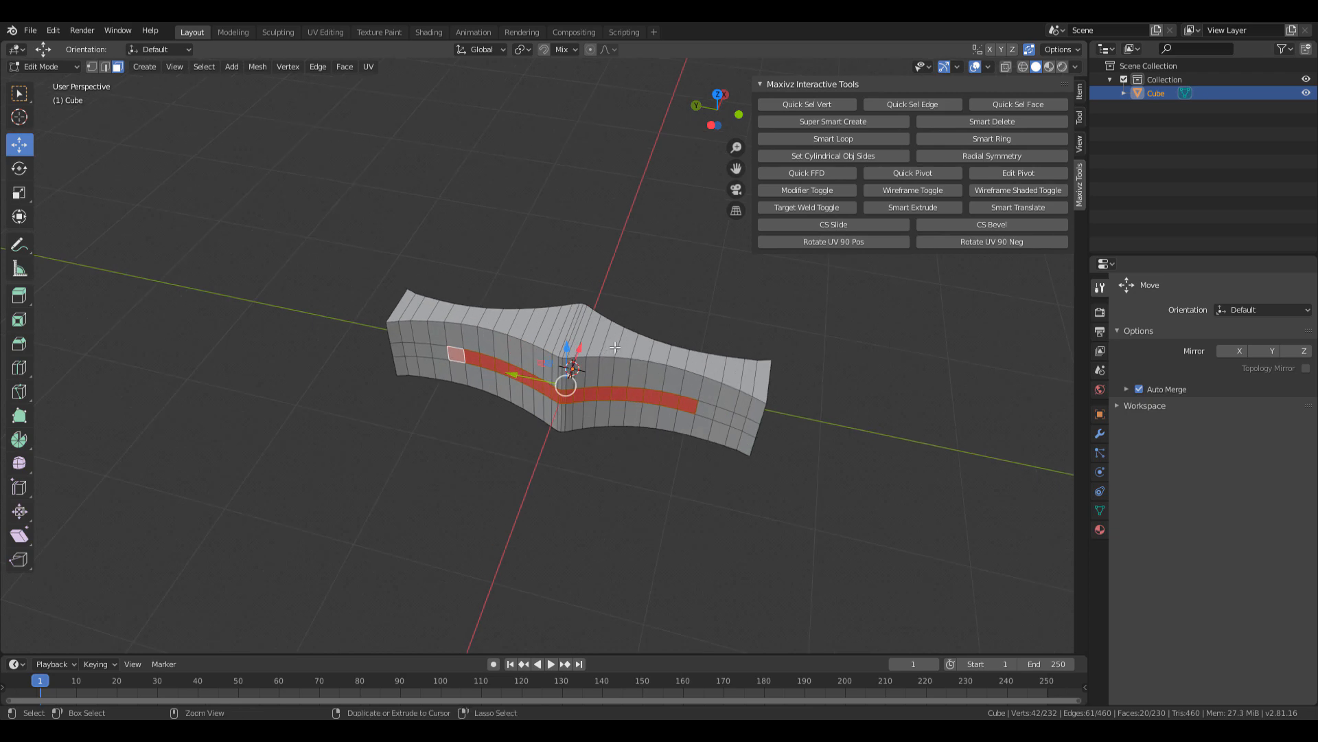
pyautogui.scroll(2, 681, 407)
pyautogui.keyDown('alt'); pyautogui.click(752, 427); pyautogui.keyUp('alt')
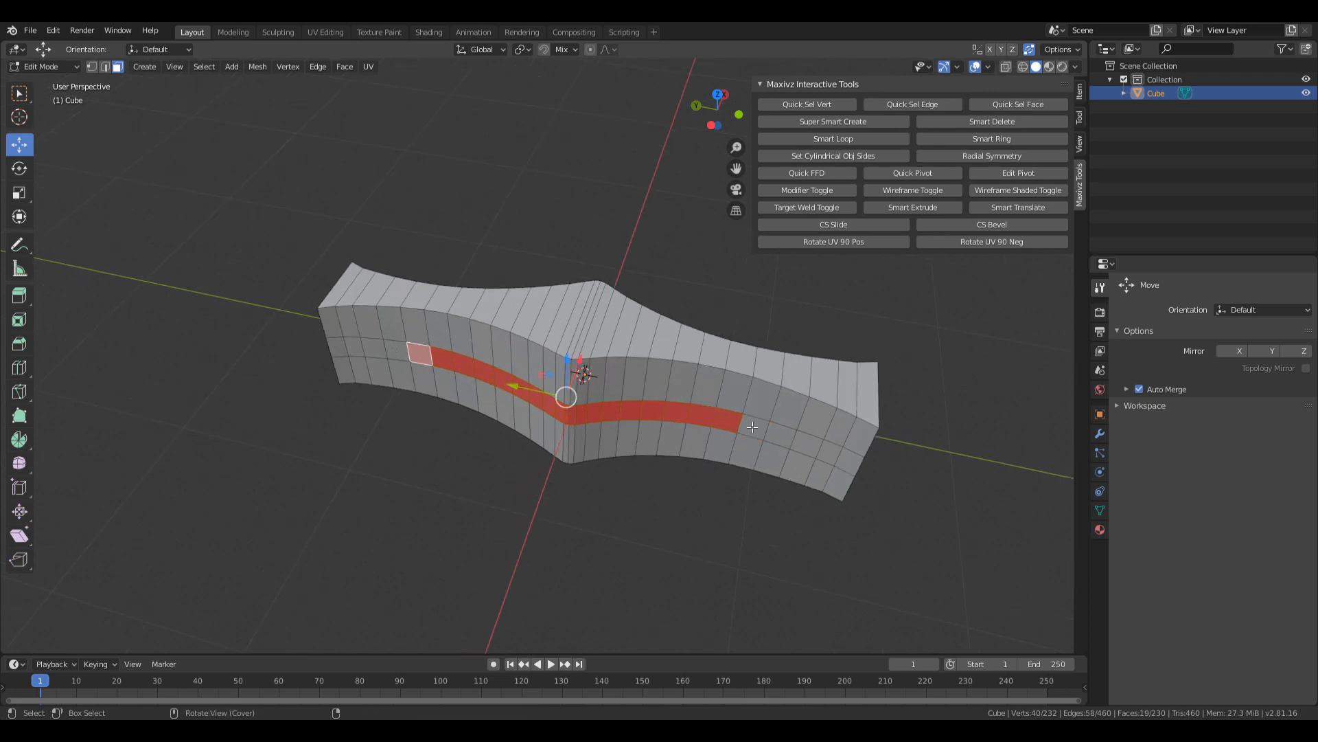
pyautogui.keyDown('alt'); pyautogui.click(419, 353); pyautogui.keyUp('alt')
pyautogui.keyDown('alt'); pyautogui.moveTo(655, 403); pyautogui.dragTo(706, 430, button='middle'); pyautogui.keyUp('alt')
pyautogui.scroll(3, 625, 380)
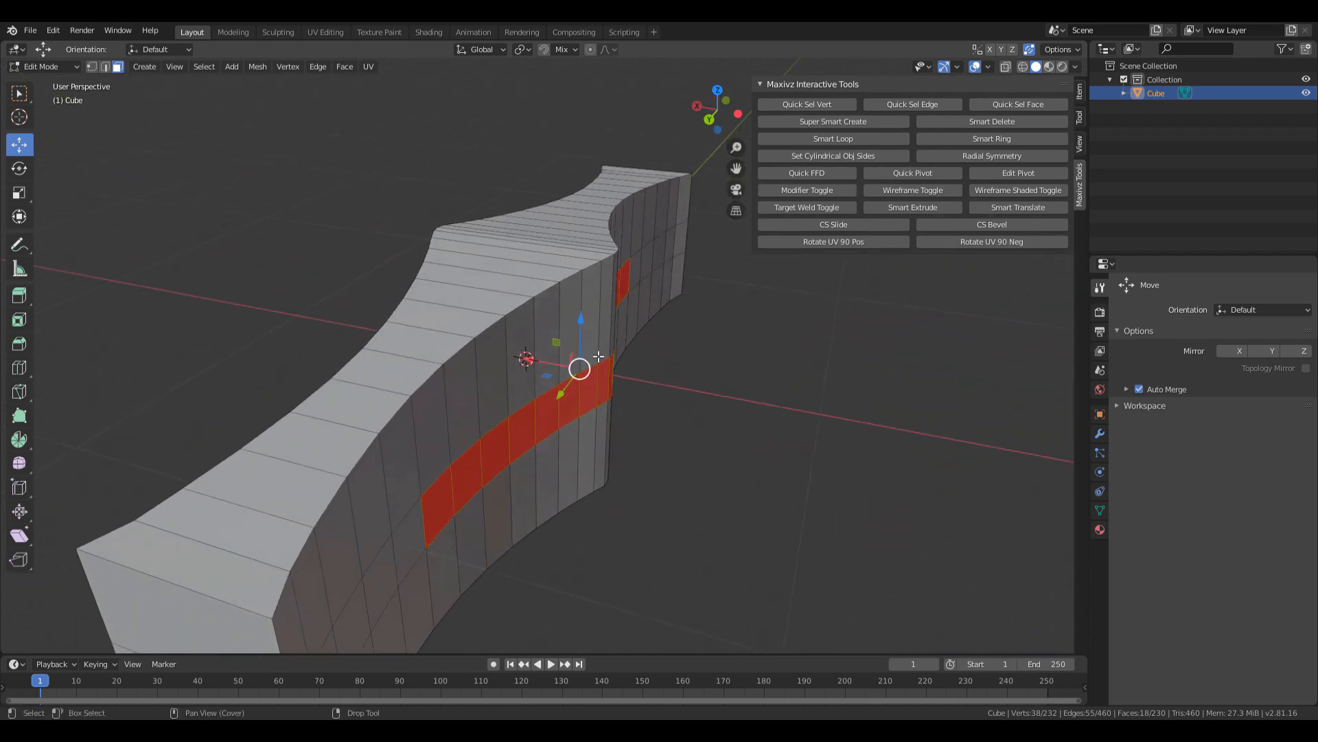
# Extrude the side-face band in place, undoing an accidental outward pull.
pyautogui.keyDown('shift'); pyautogui.moveTo(644, 369); pyautogui.dragTo(603, 381, button='middle'); pyautogui.keyUp('shift')
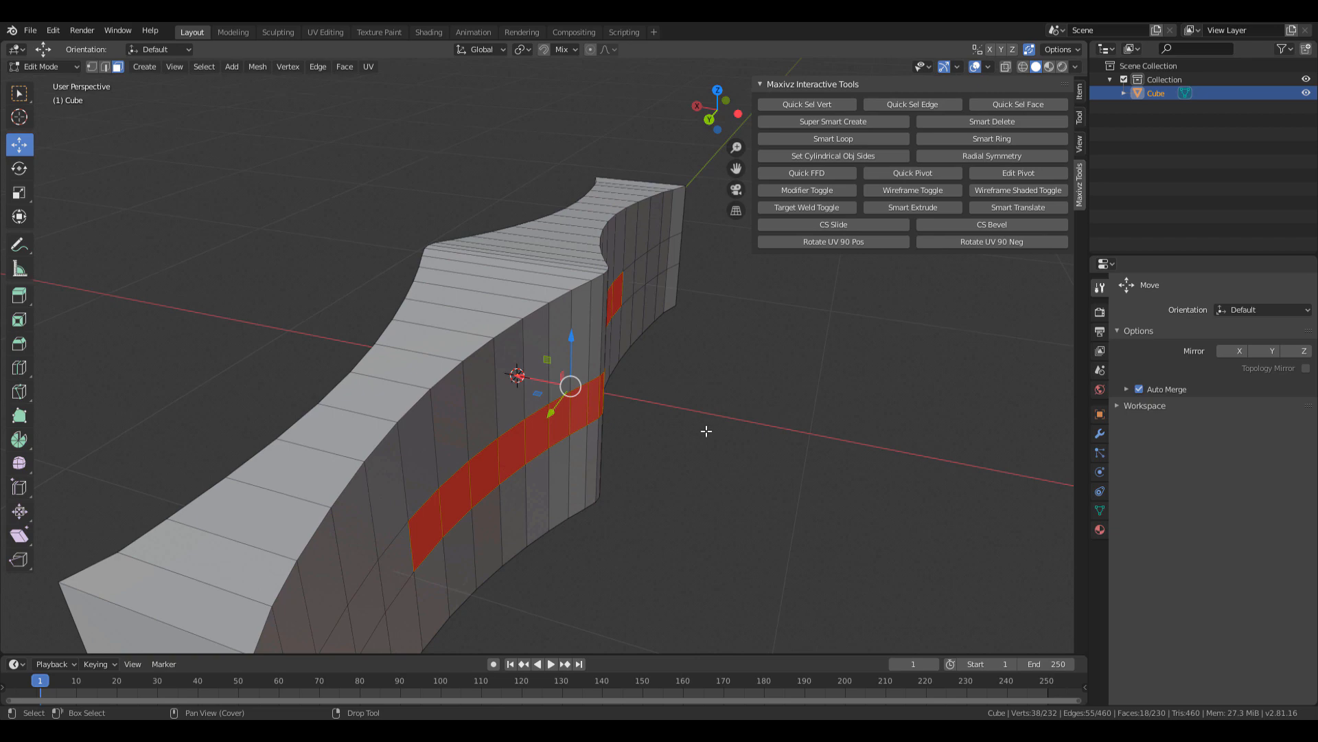
pyautogui.press('e')
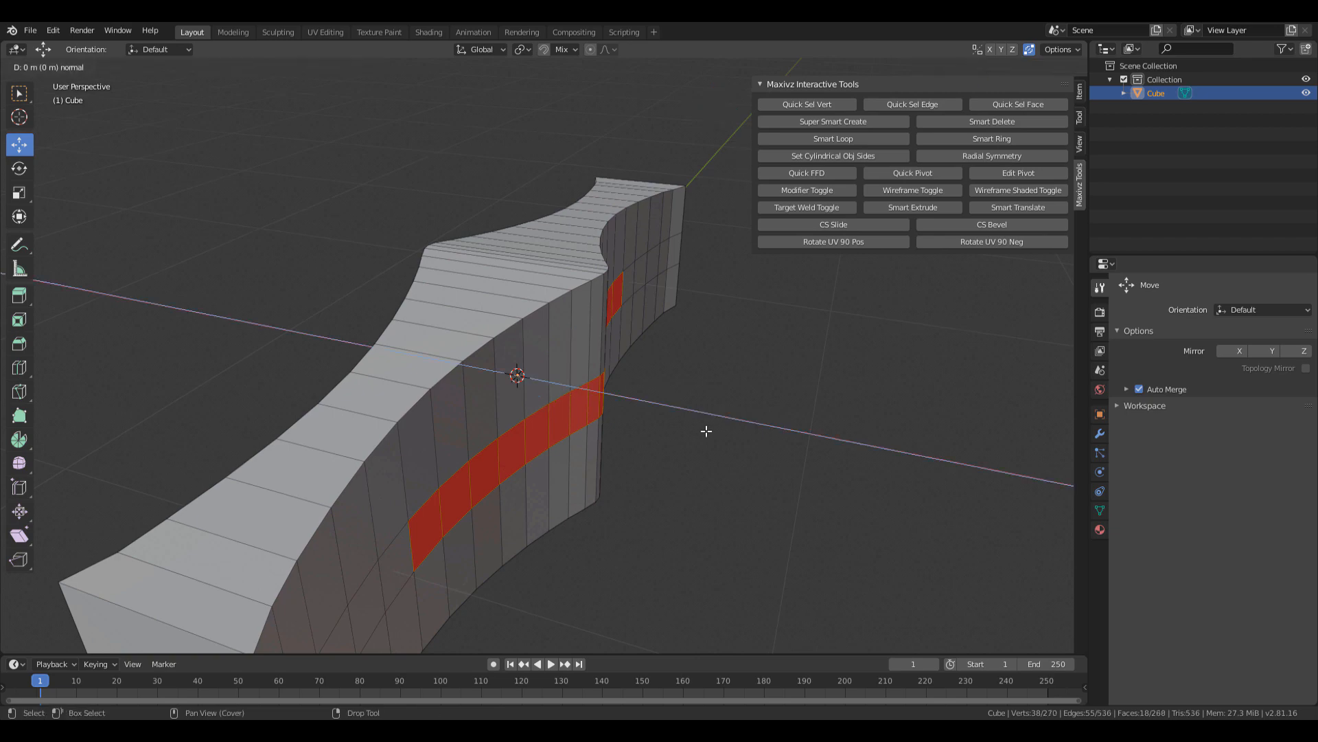
pyautogui.rightClick(818, 418)
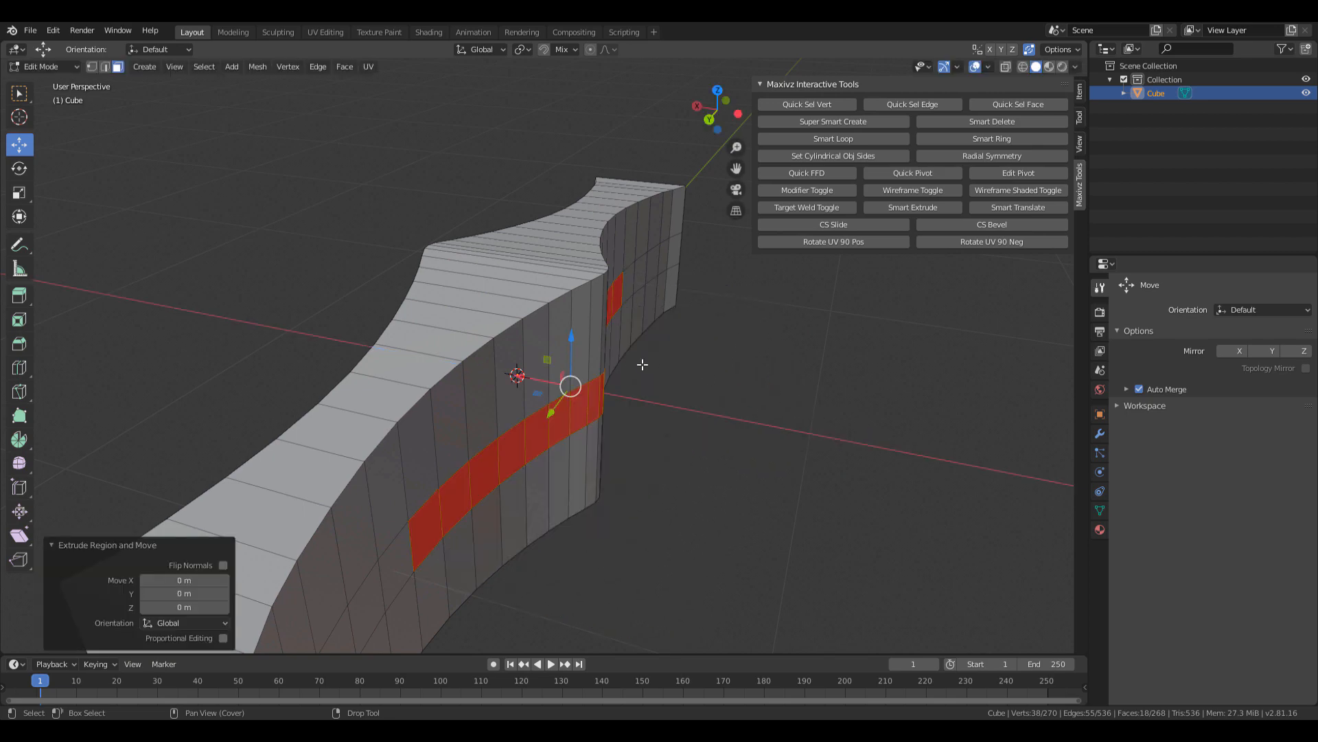
pyautogui.moveTo(531, 379); pyautogui.dragTo(685, 405)
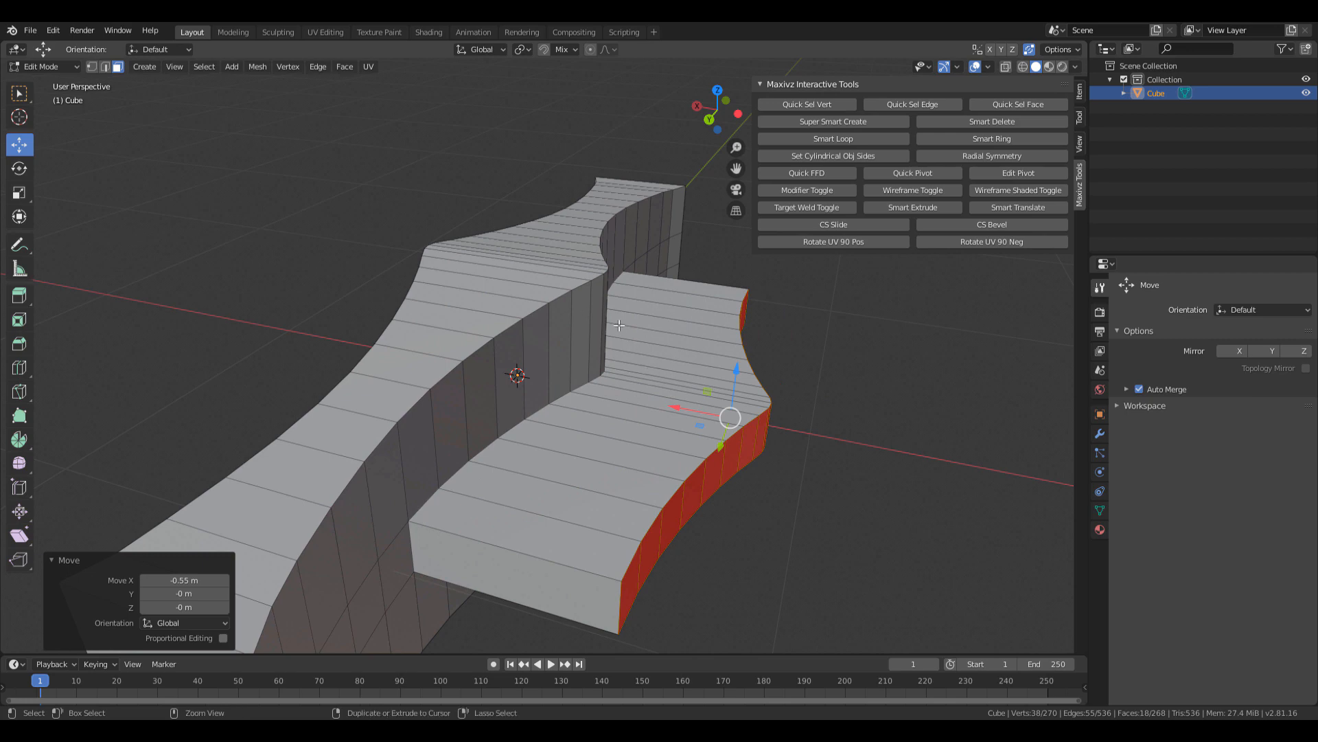
pyautogui.hotkey('ctrl', 'z')
pyautogui.hotkey('ctrl', 'z')
pyautogui.moveTo(626, 371); pyautogui.dragTo(600, 397, button='middle')
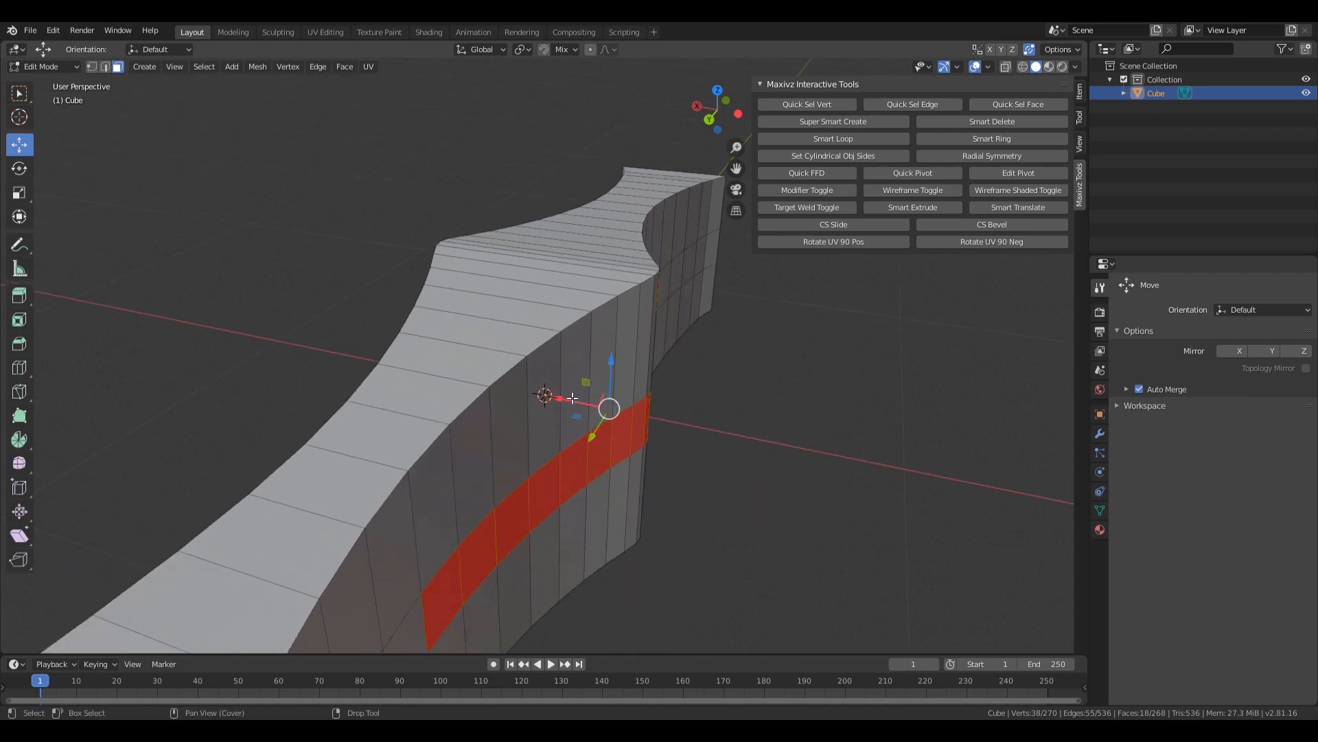
# Flatten the extruded faces by setting Scale X to 0.
pyautogui.hotkey('shift', 'space')
pyautogui.press('s')
pyautogui.press('s')
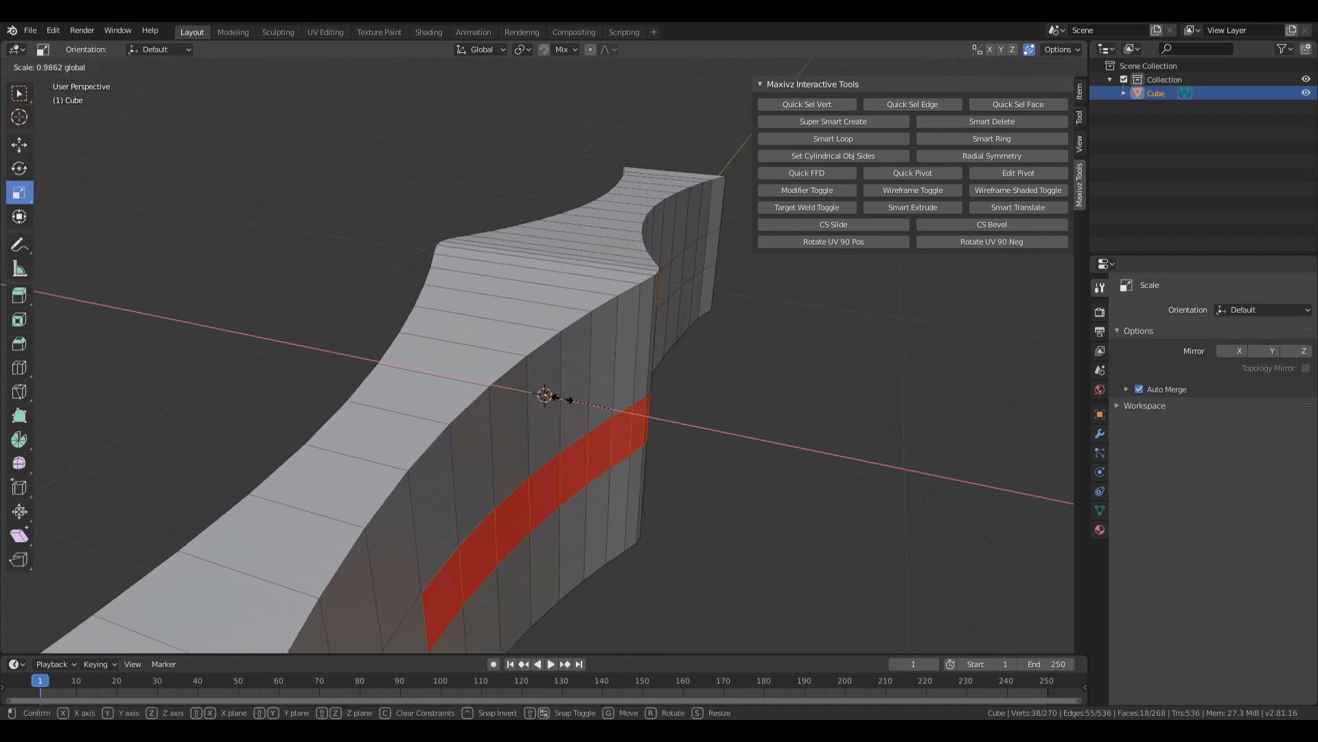
pyautogui.press('x')
pyautogui.click(589, 403)
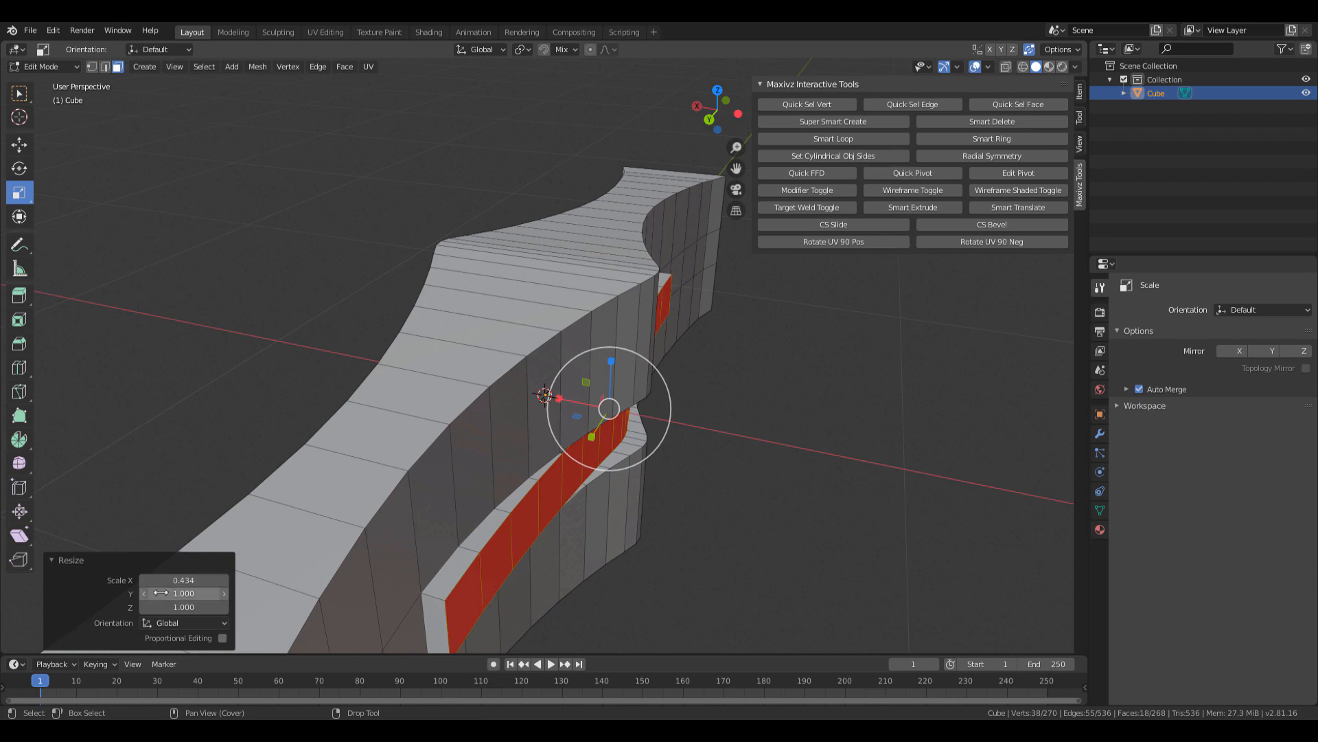
pyautogui.click(183, 580)
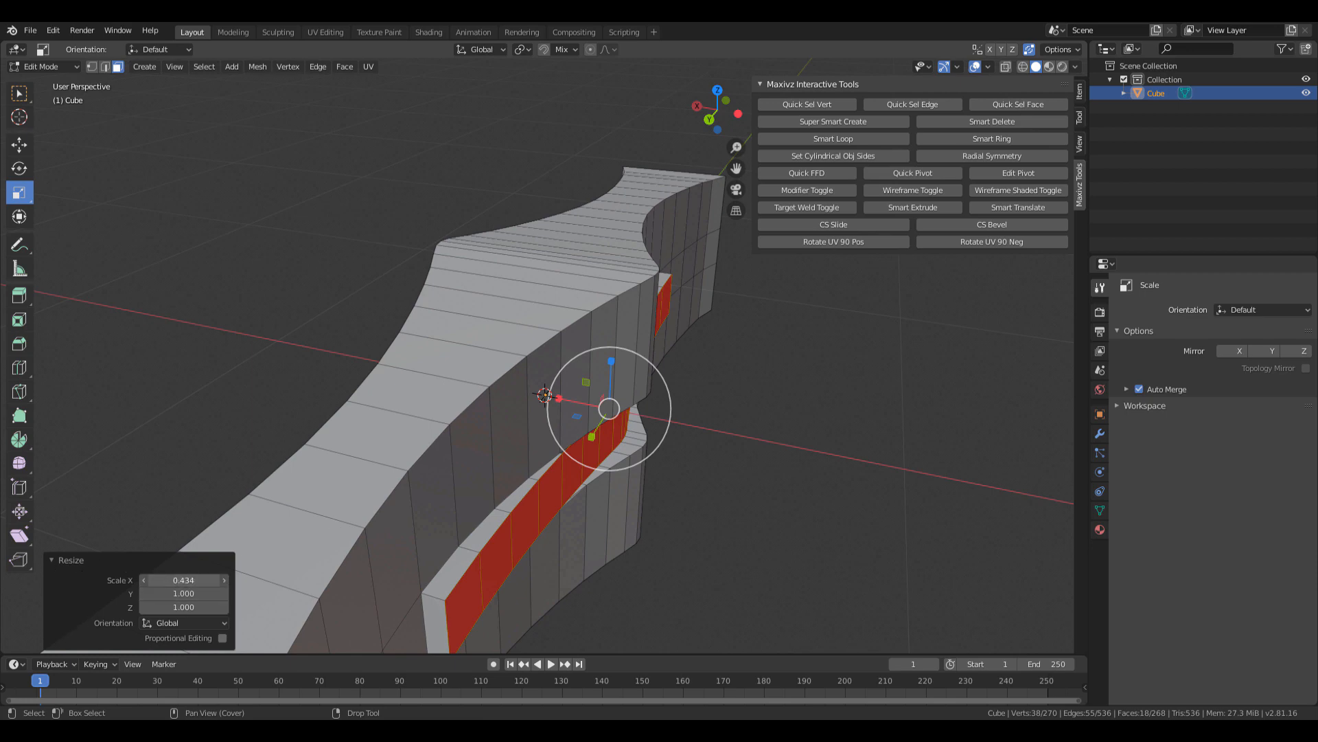
pyautogui.write('0')
pyautogui.press('Return')
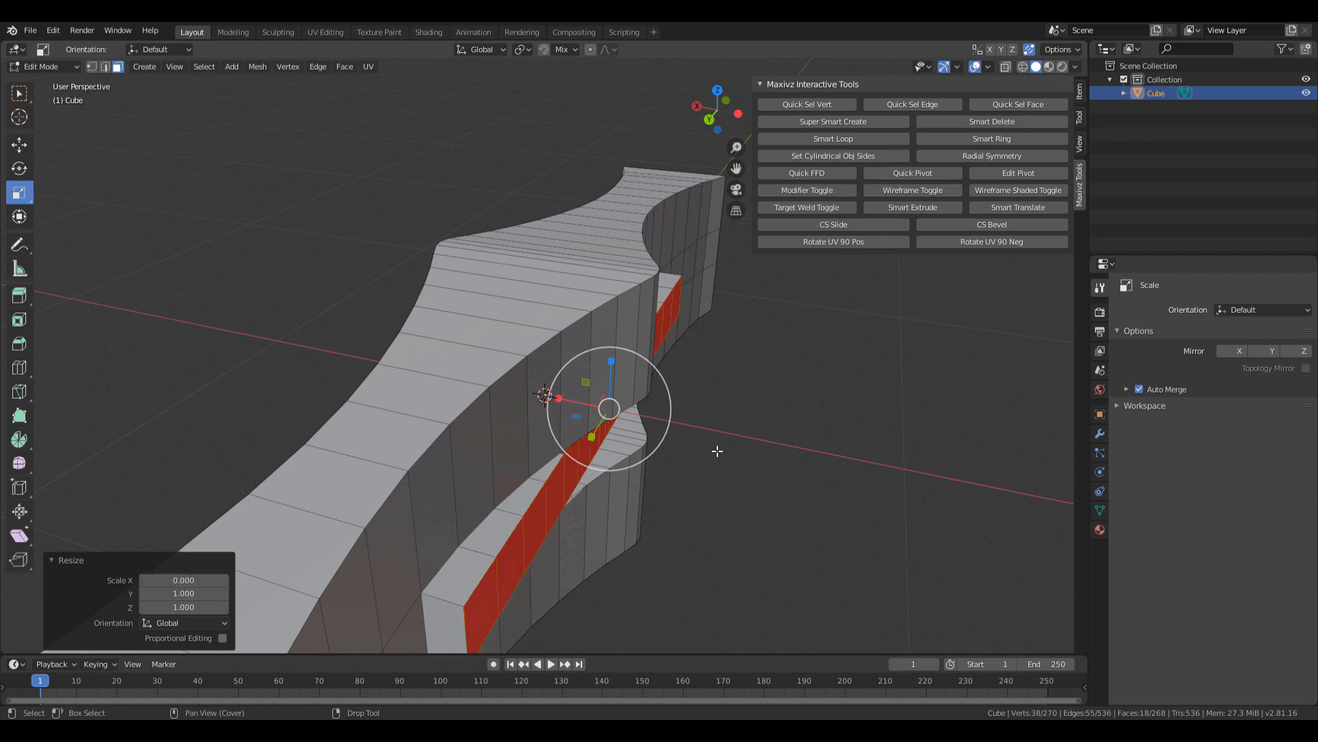
# Push the flattened faces about 0.0122 m along X into the guard and return to Object Mode.
pyautogui.keyDown('shift'); pyautogui.moveTo(742, 430); pyautogui.dragTo(765, 402, button='middle'); pyautogui.keyUp('shift')
pyautogui.press('w')
pyautogui.moveTo(578, 374); pyautogui.dragTo(534, 369)
pyautogui.moveTo(534, 369); pyautogui.dragTo(379, 344, button='middle')
pyautogui.moveTo(605, 416); pyautogui.dragTo(611, 417)
pyautogui.scroll(-5, 613, 421)
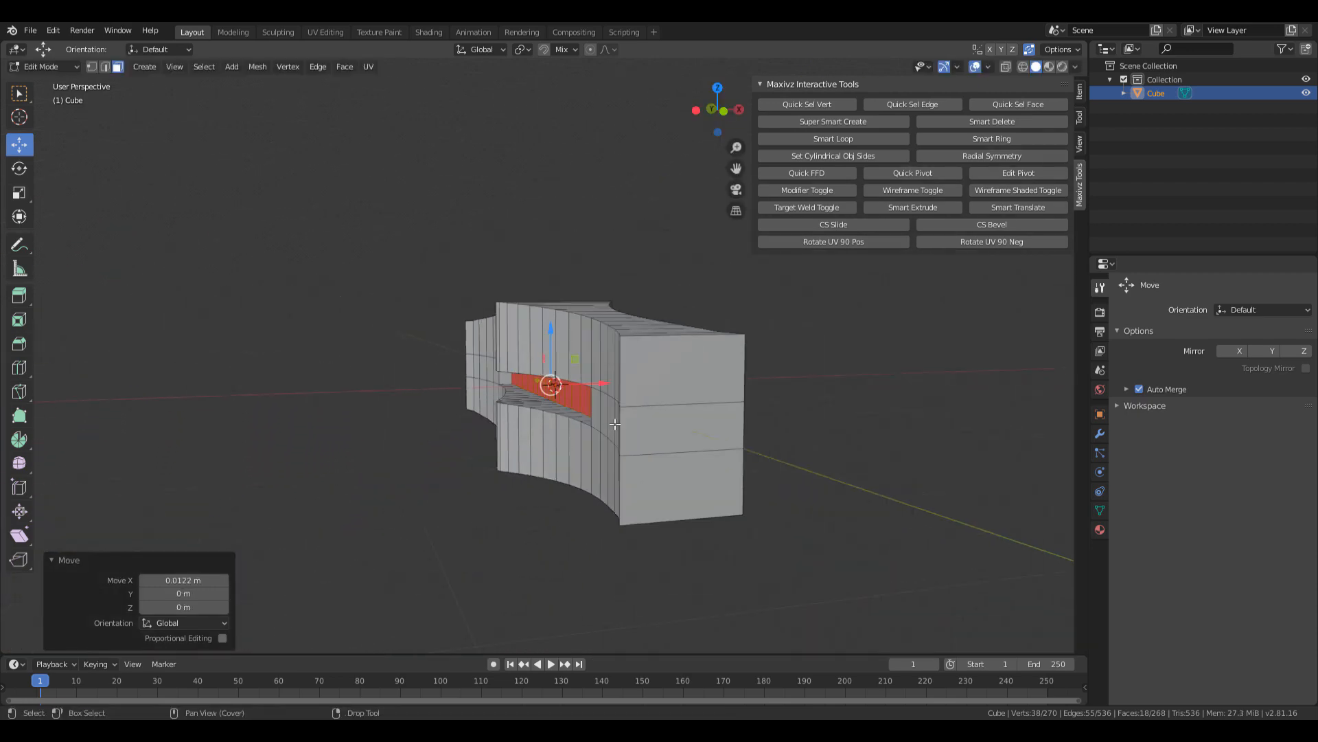
pyautogui.moveTo(615, 425); pyautogui.dragTo(719, 443, button='middle')
pyautogui.press('Tab')
pyautogui.scroll(-3, 719, 443)
pyautogui.moveTo(668, 406); pyautogui.dragTo(673, 499, button='middle')
pyautogui.keyDown('shift'); pyautogui.moveTo(630, 357); pyautogui.dragTo(655, 412, button='middle'); pyautogui.keyUp('shift')
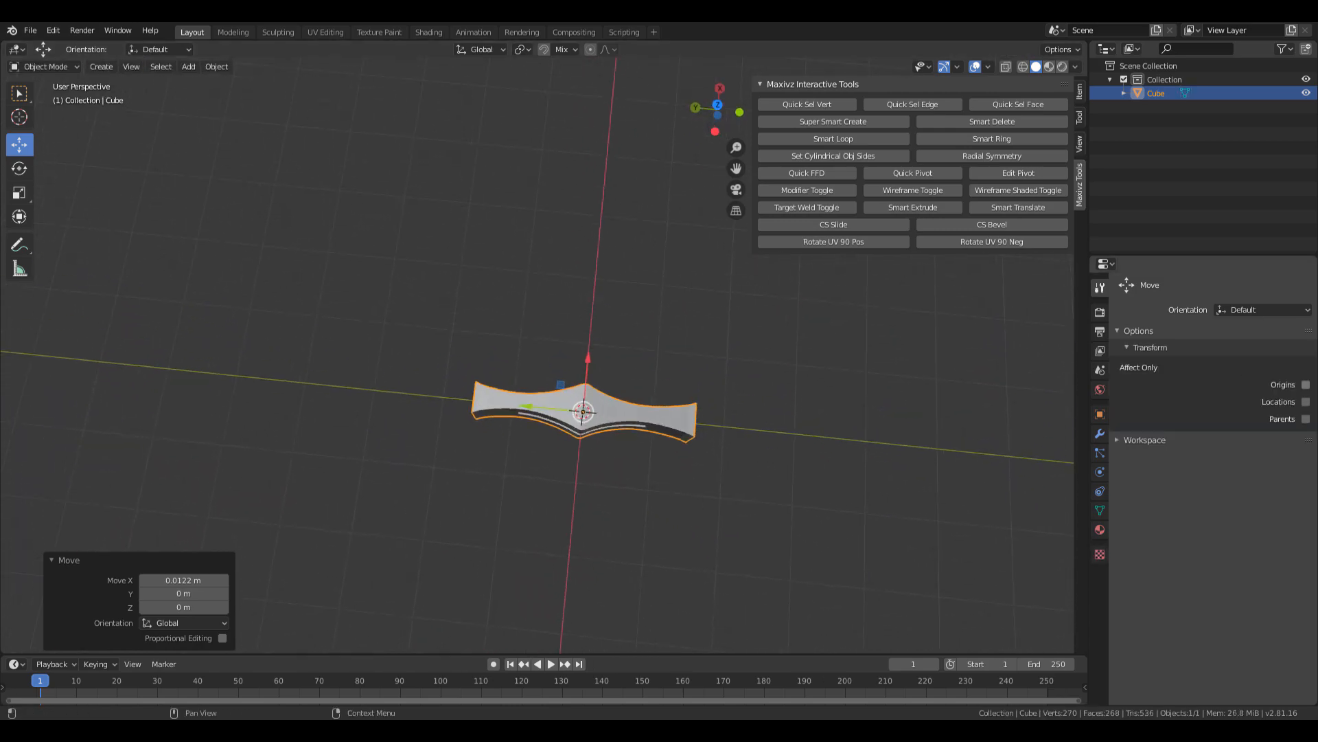
pyautogui.moveTo(1317, 103); pyautogui.dragTo(701, 102)
pyautogui.scroll(4, 690, 296)
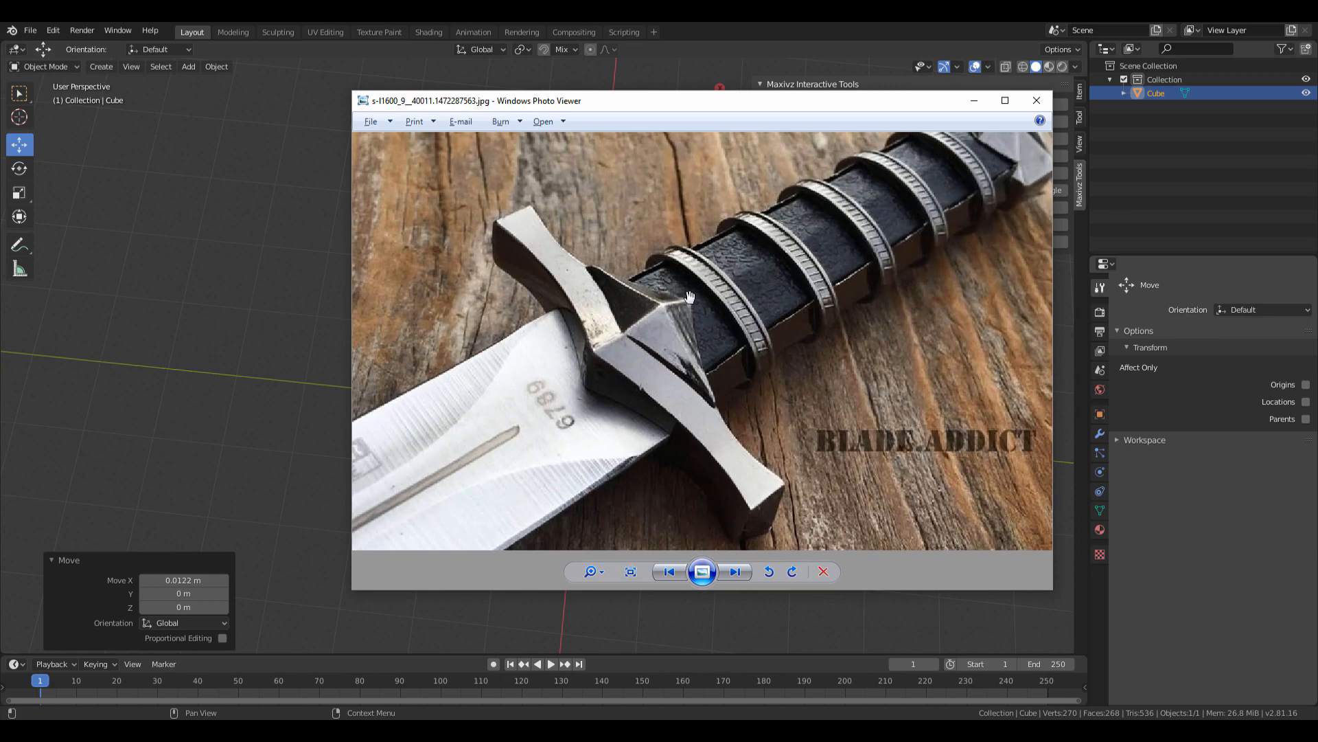
pyautogui.moveTo(707, 393); pyautogui.dragTo(721, 424)
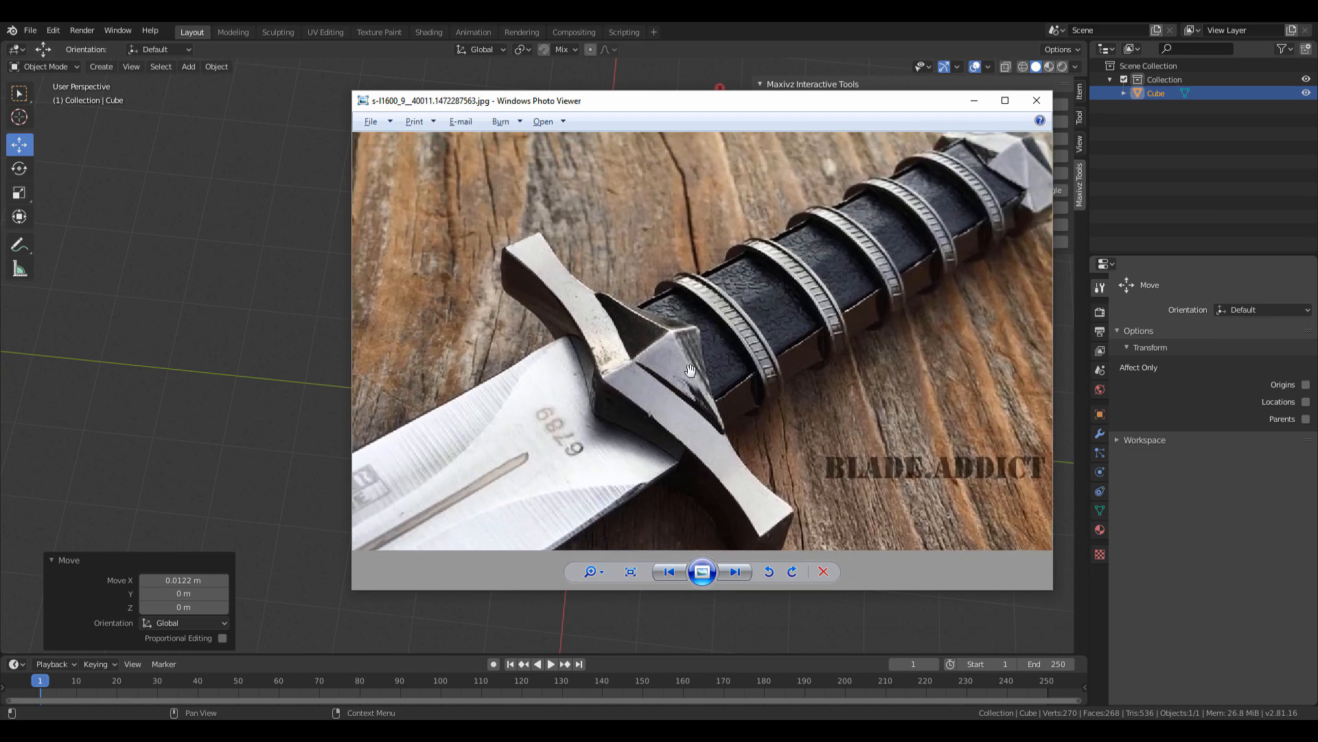
pyautogui.moveTo(671, 351); pyautogui.dragTo(583, 403)
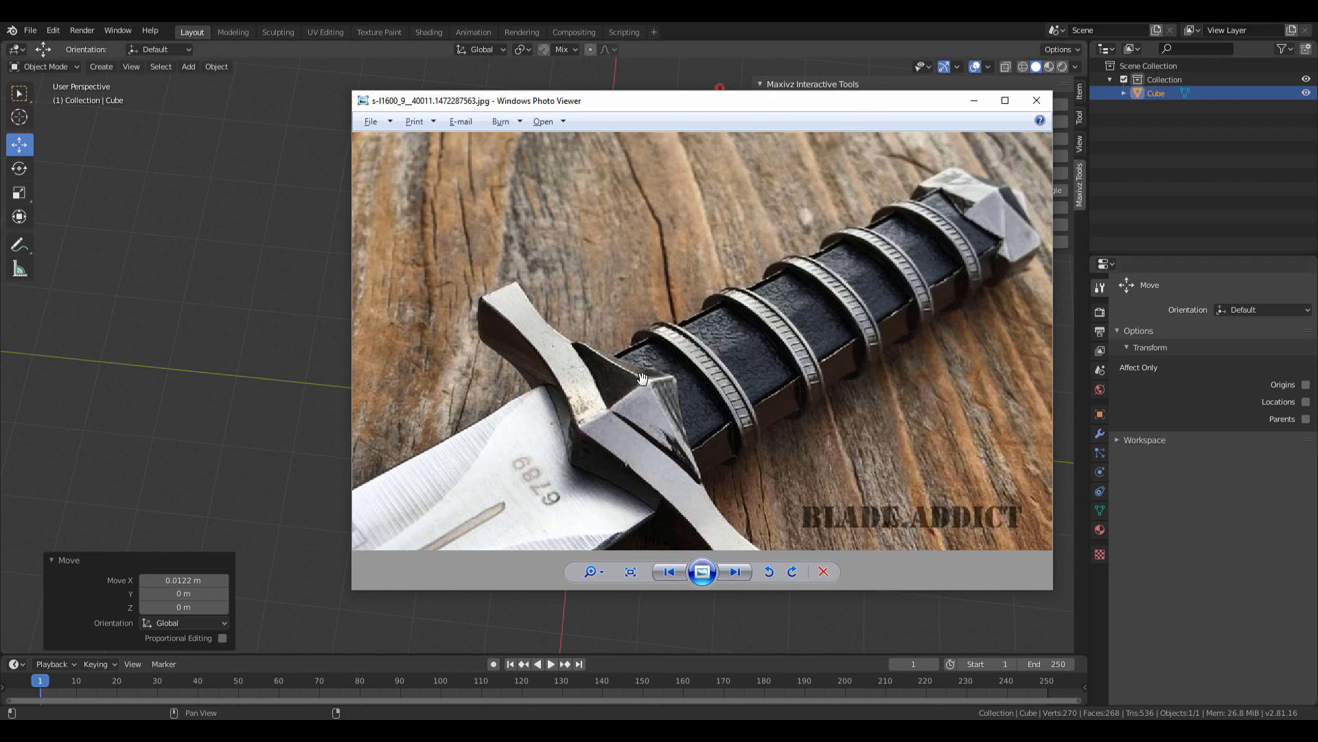
pyautogui.moveTo(701, 100); pyautogui.dragTo(1317, 323)
pyautogui.moveTo(608, 489); pyautogui.dragTo(548, 434, button='middle')
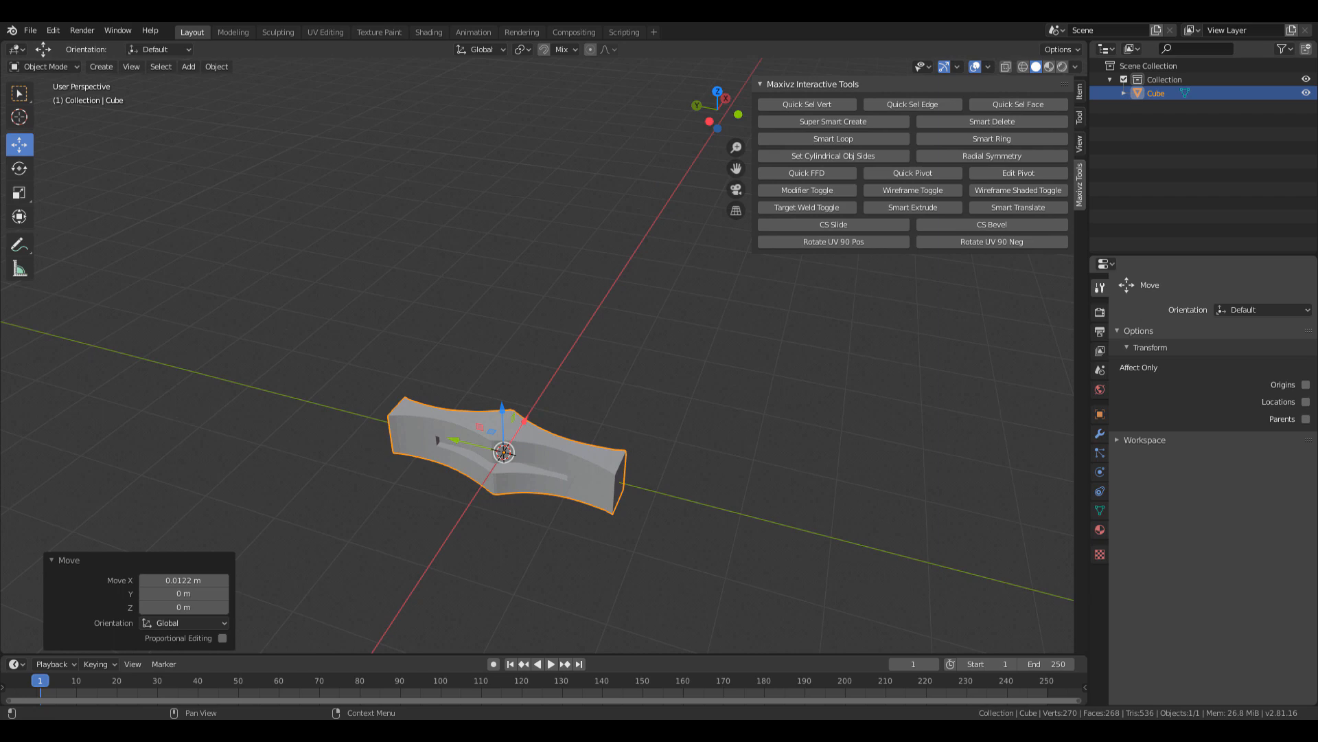
# Save the scene as Dagger.blend in the project's SourceFiles\Saves folder.
pyautogui.click(33, 30)
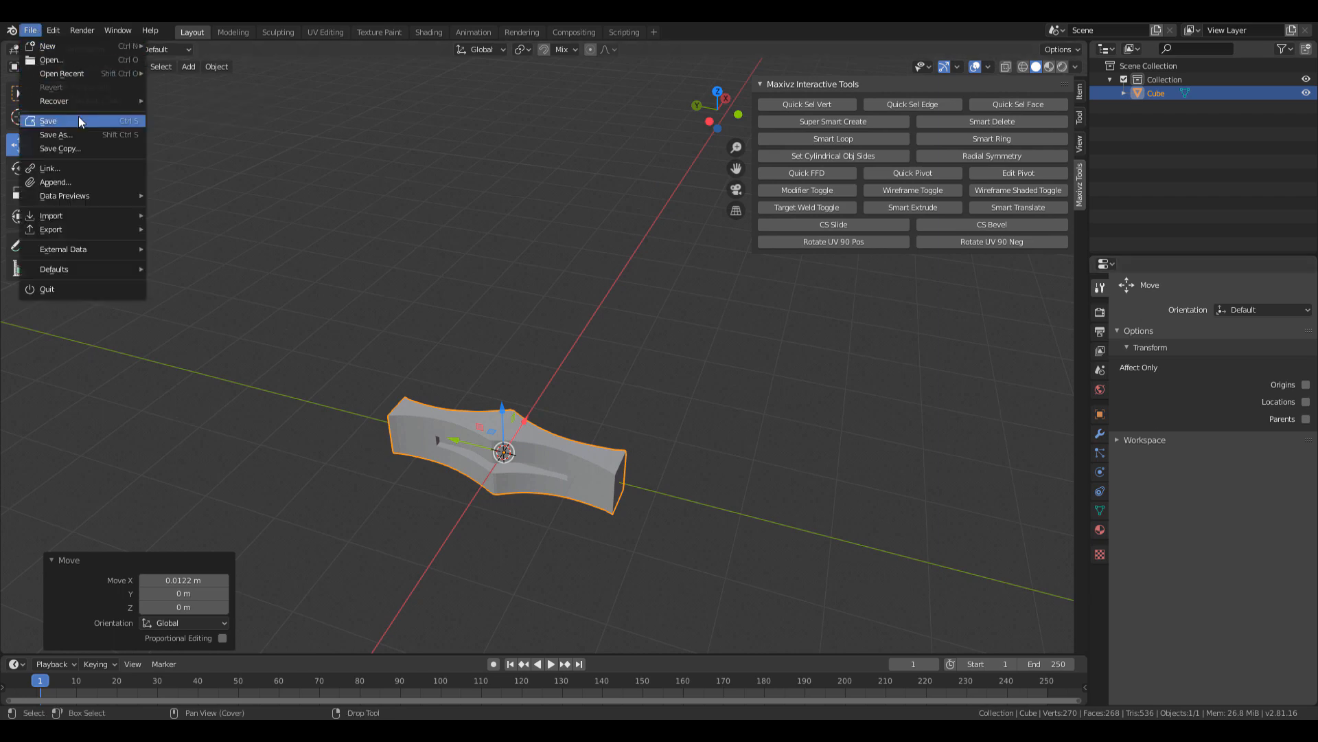
pyautogui.click(48, 121)
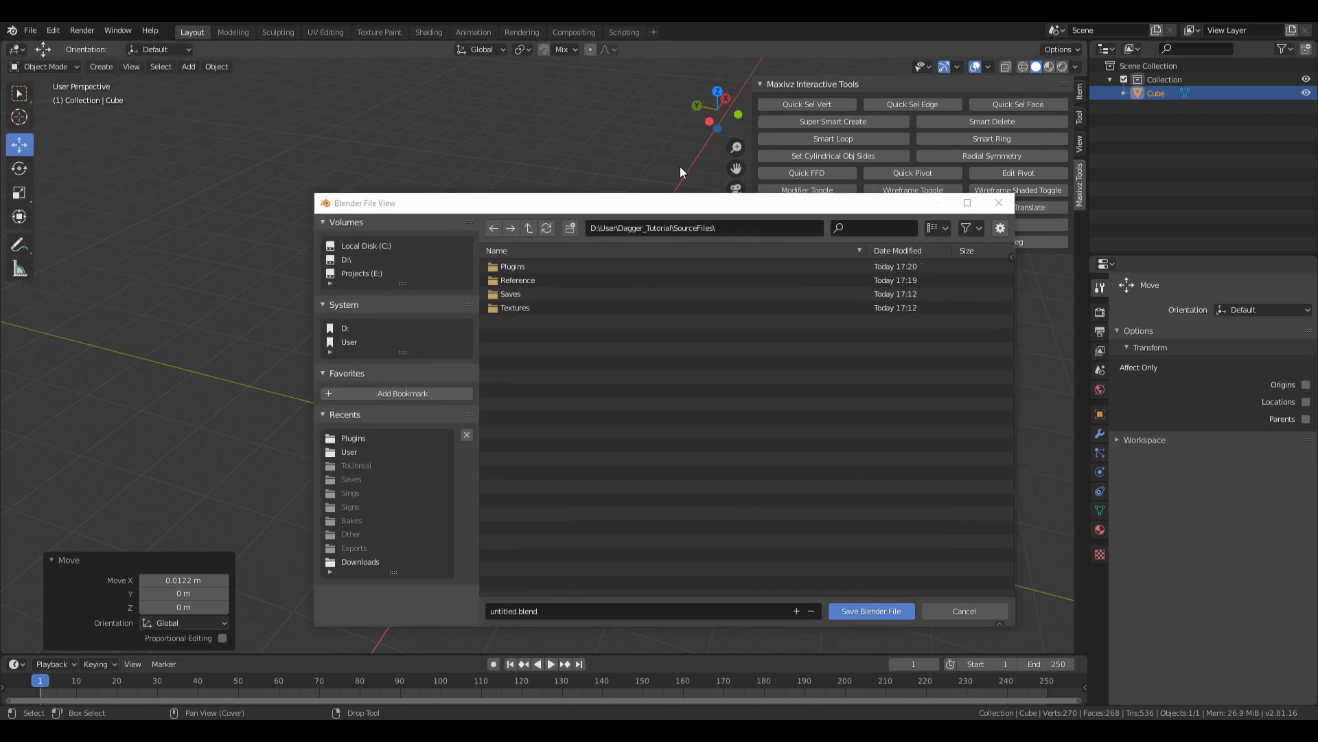
pyautogui.moveTo(711, 198); pyautogui.dragTo(711, 178)
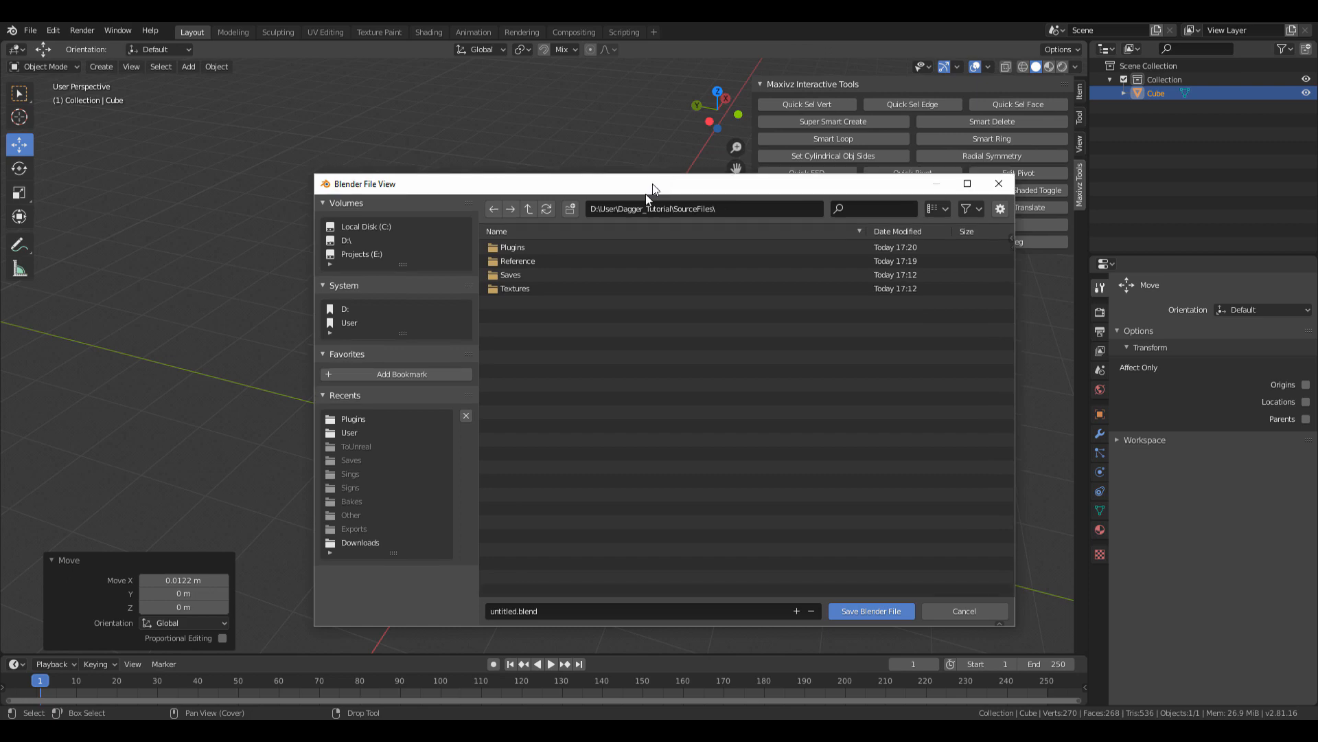
pyautogui.doubleClick(531, 273)
pyautogui.click(585, 611)
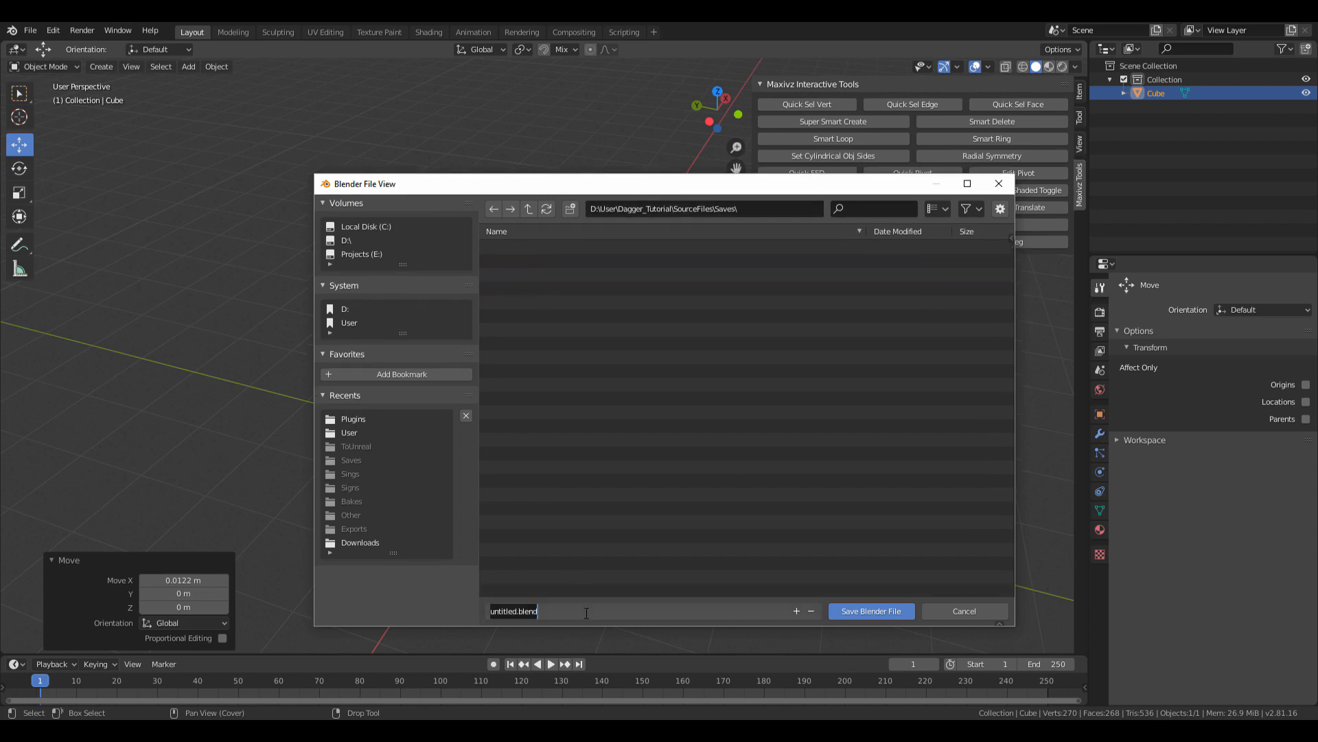
pyautogui.write('dA')
pyautogui.click(882, 610)
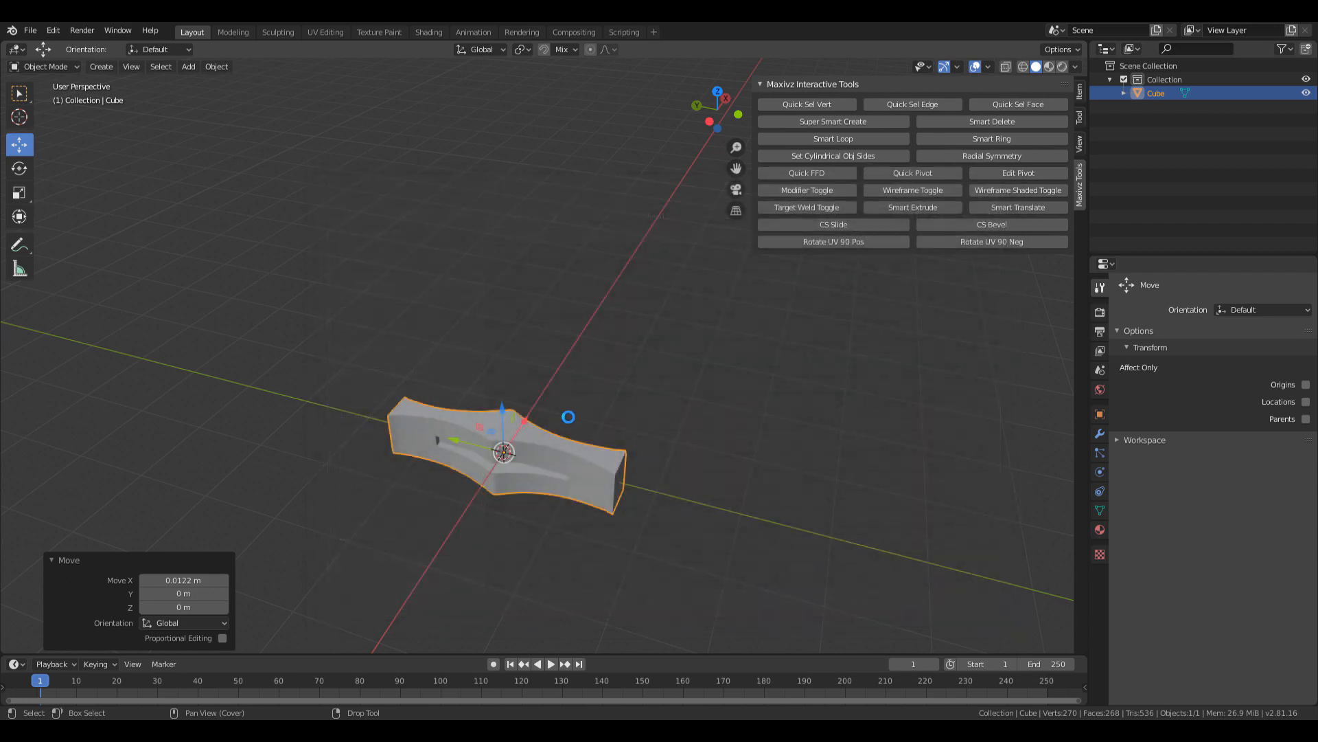